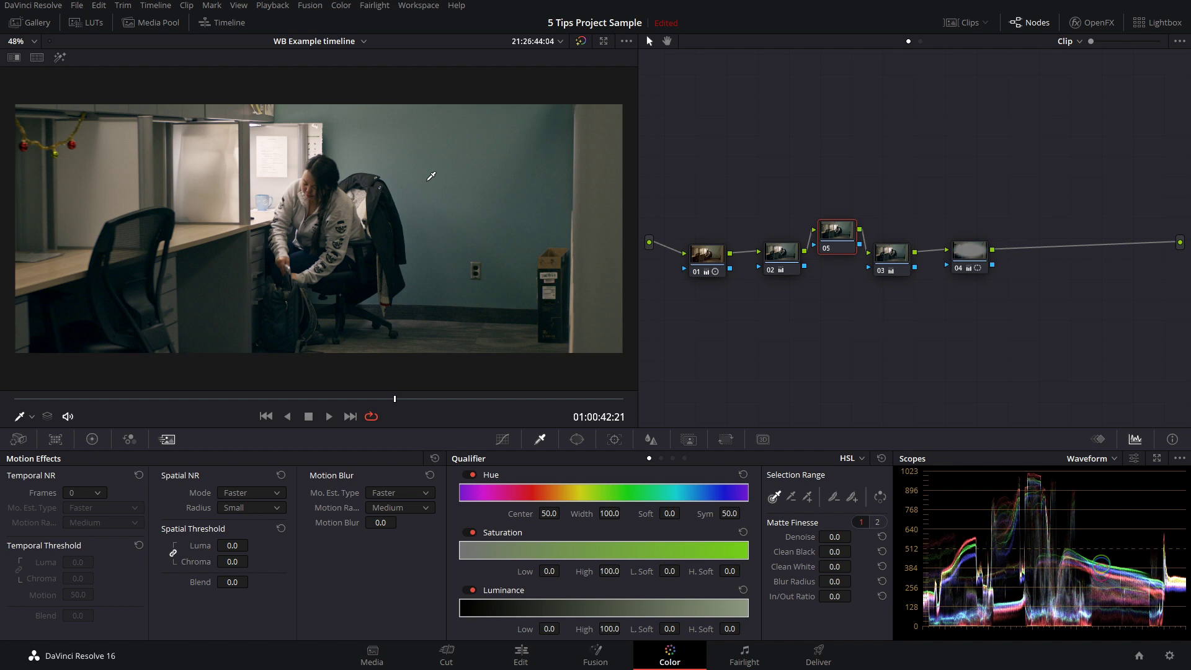
Sample the teal wall with the qualifier on node 05 and show the selection as a black-and-white highlight.
left_click(431, 177)
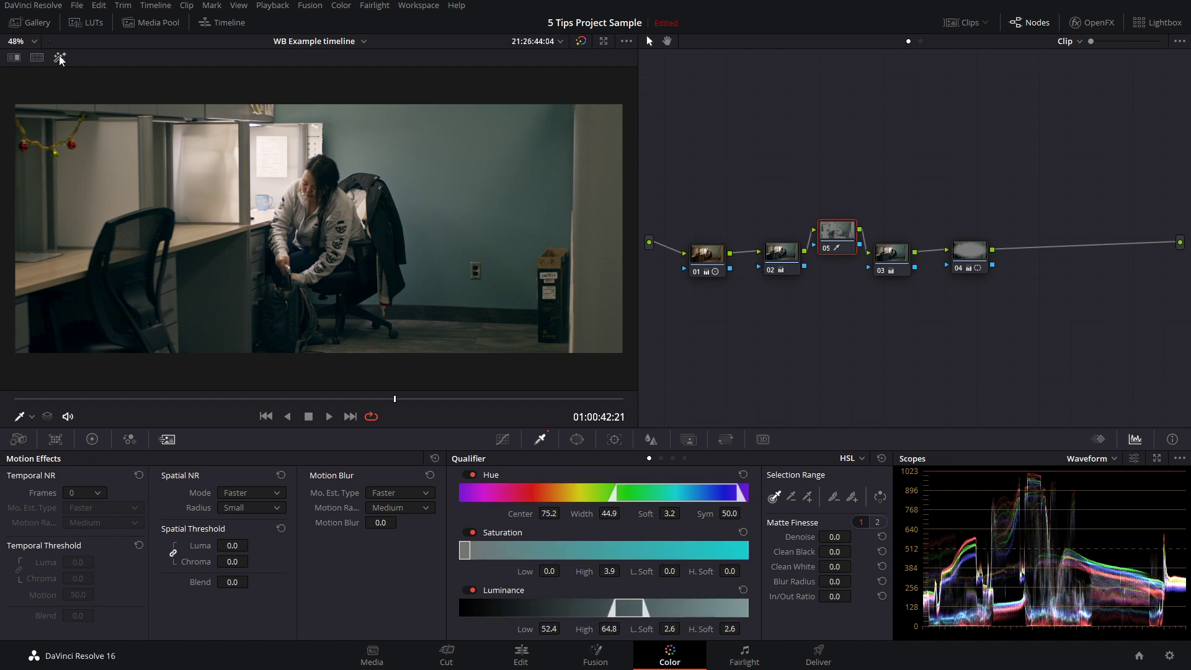
left_click(60, 58)
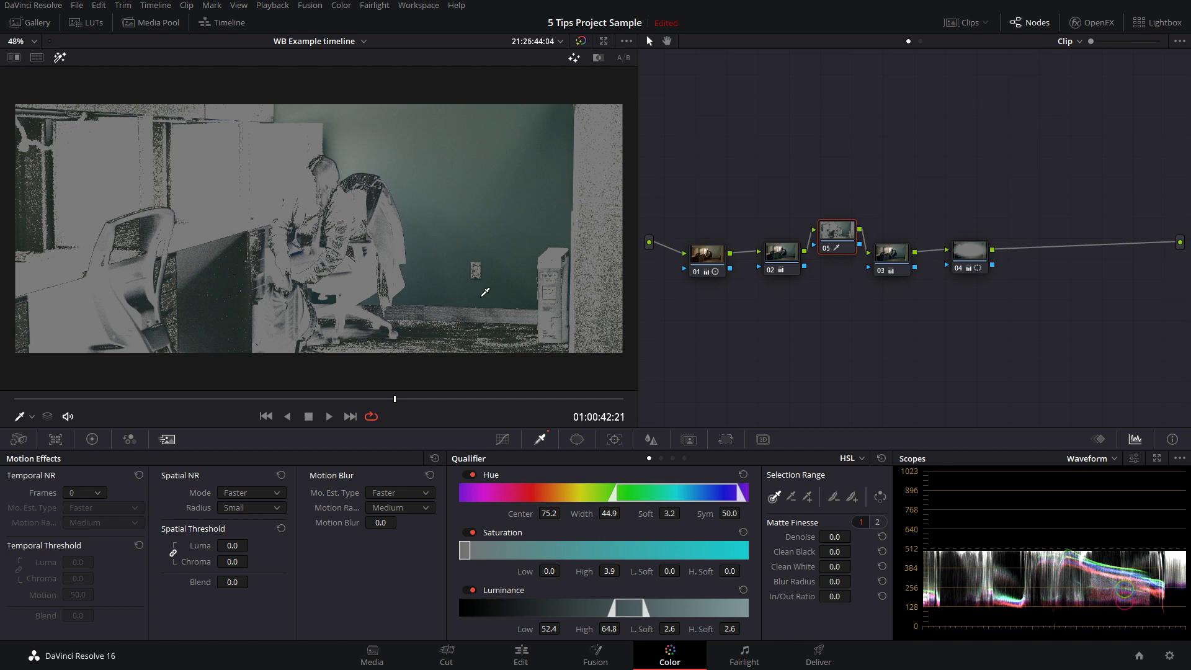
left_click(597, 61)
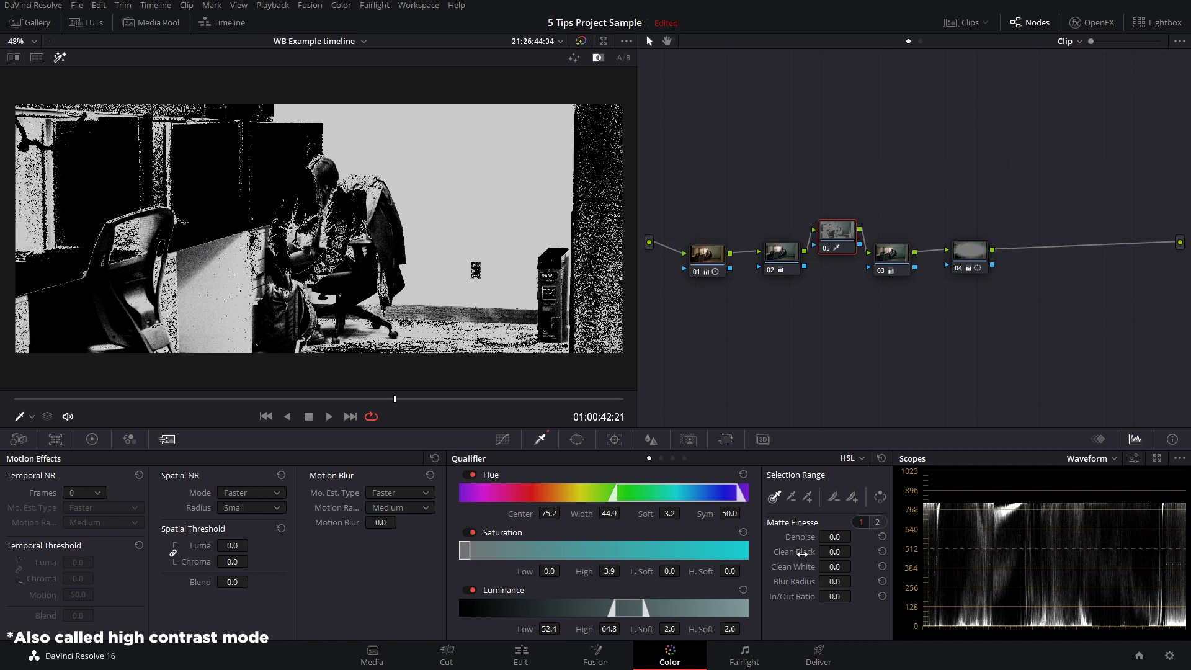
Refine the wall matte with hue width 24.2, saturation low 0.6, luminance low 54.5, denoise 2.6, clean black 11.5 and clean white 19.7.
left_click_drag(835, 567, 844, 536)
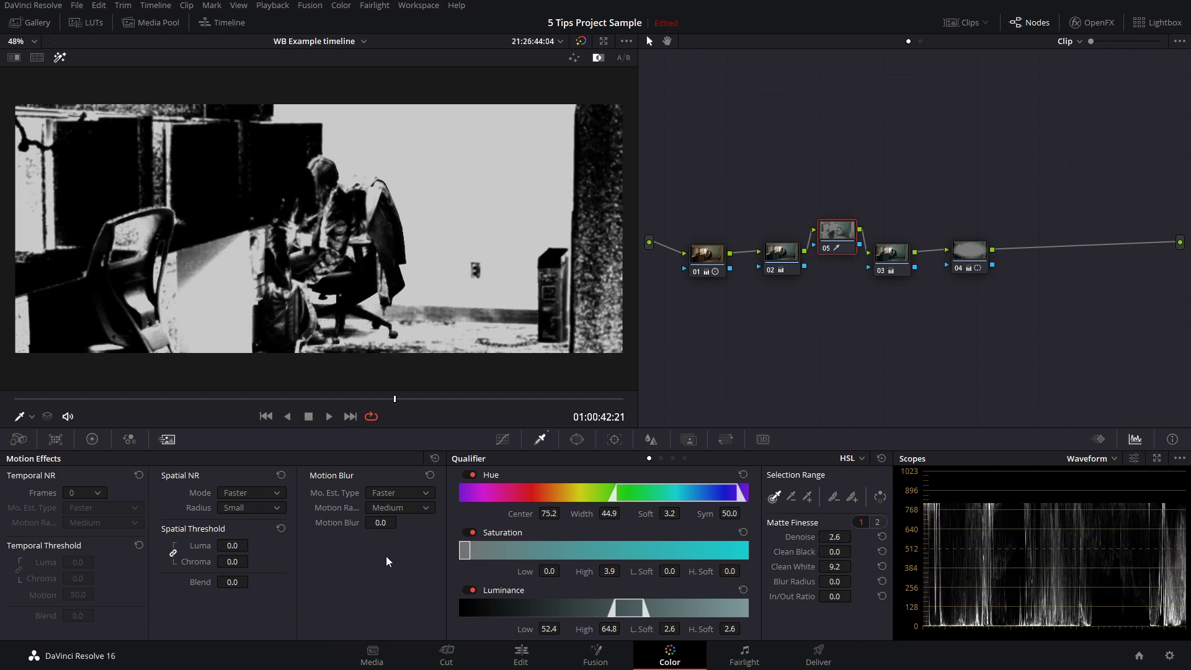
left_click_drag(548, 571, 550, 572)
left_click_drag(554, 630, 563, 630)
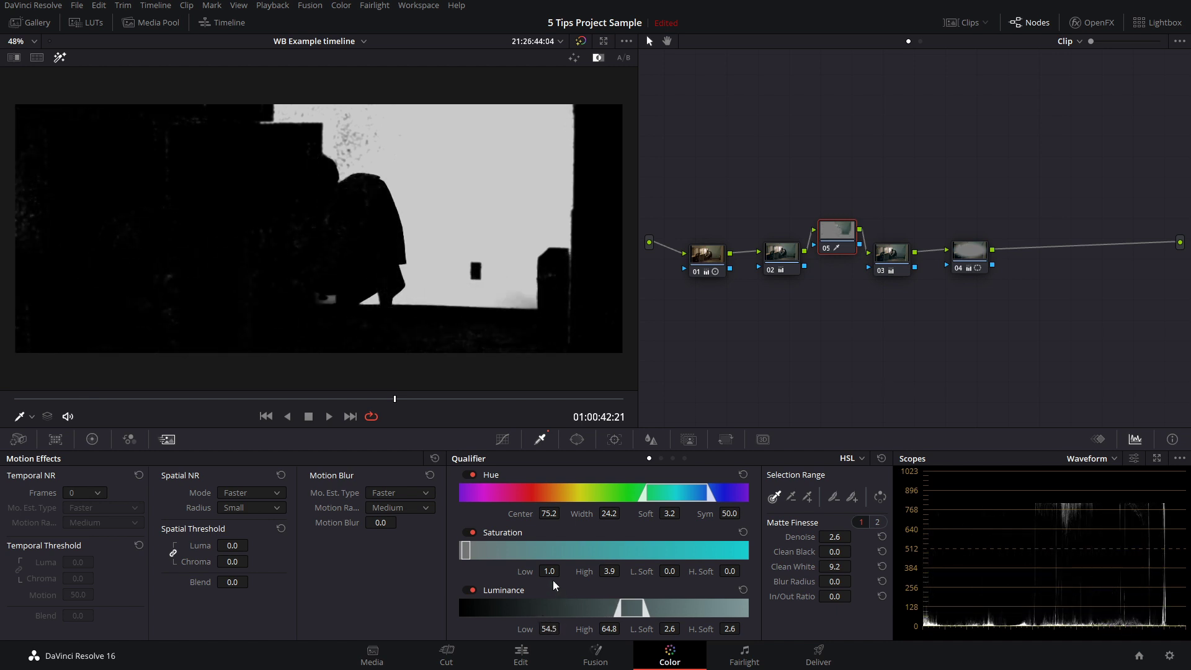
left_click_drag(553, 571, 563, 569)
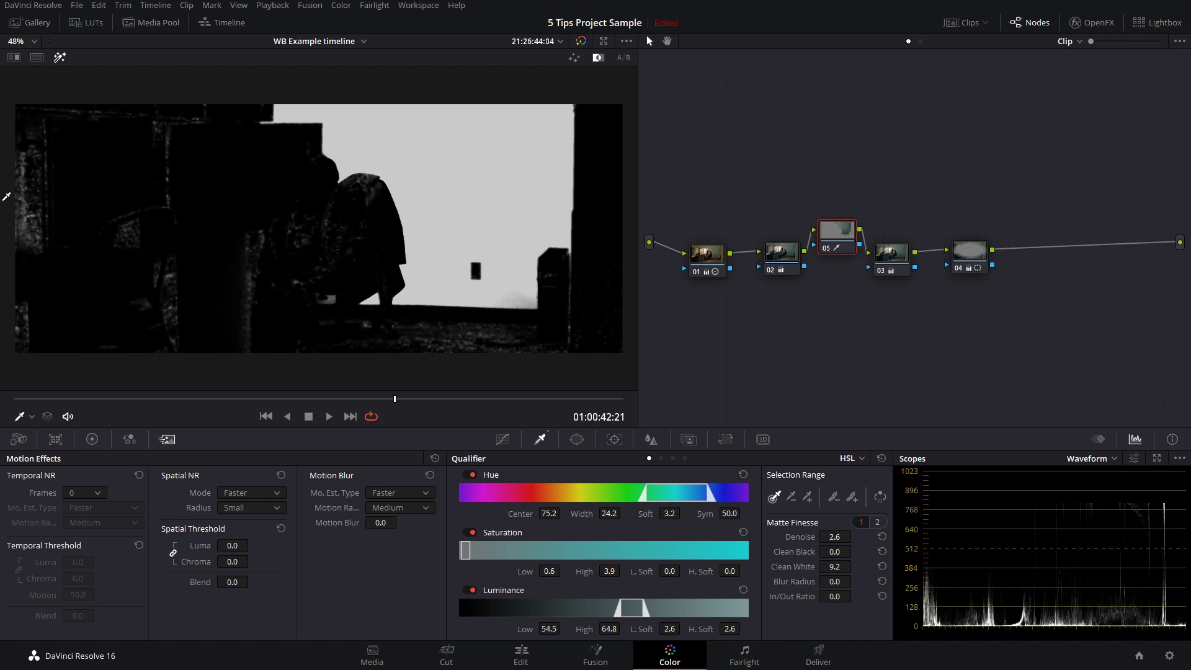
left_click_drag(837, 549, 855, 550)
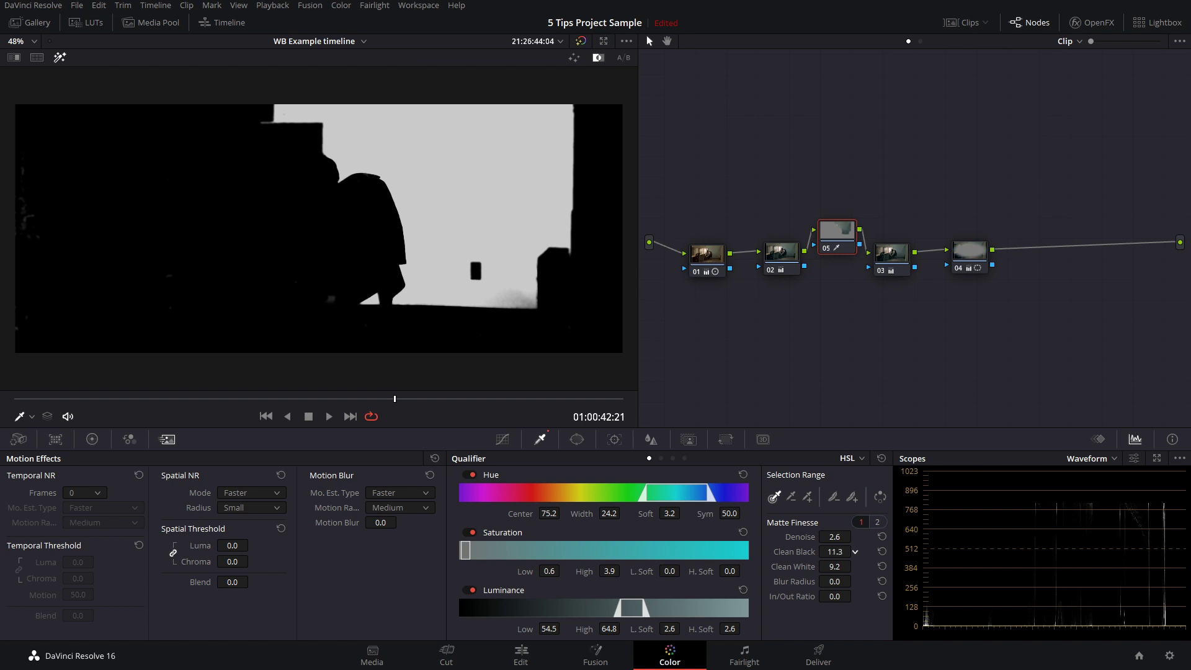
left_click_drag(843, 569, 859, 569)
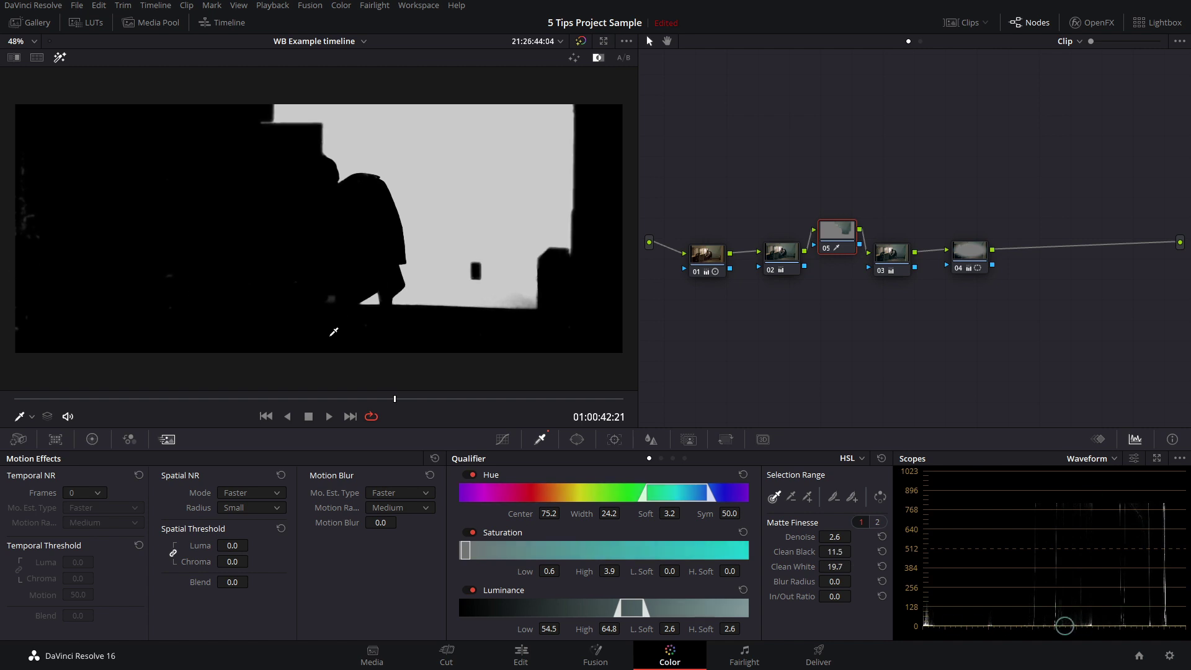
Show the qualified wall in colour, lower its Log offset to 18.20, and return the viewer to the full image.
left_click(574, 59)
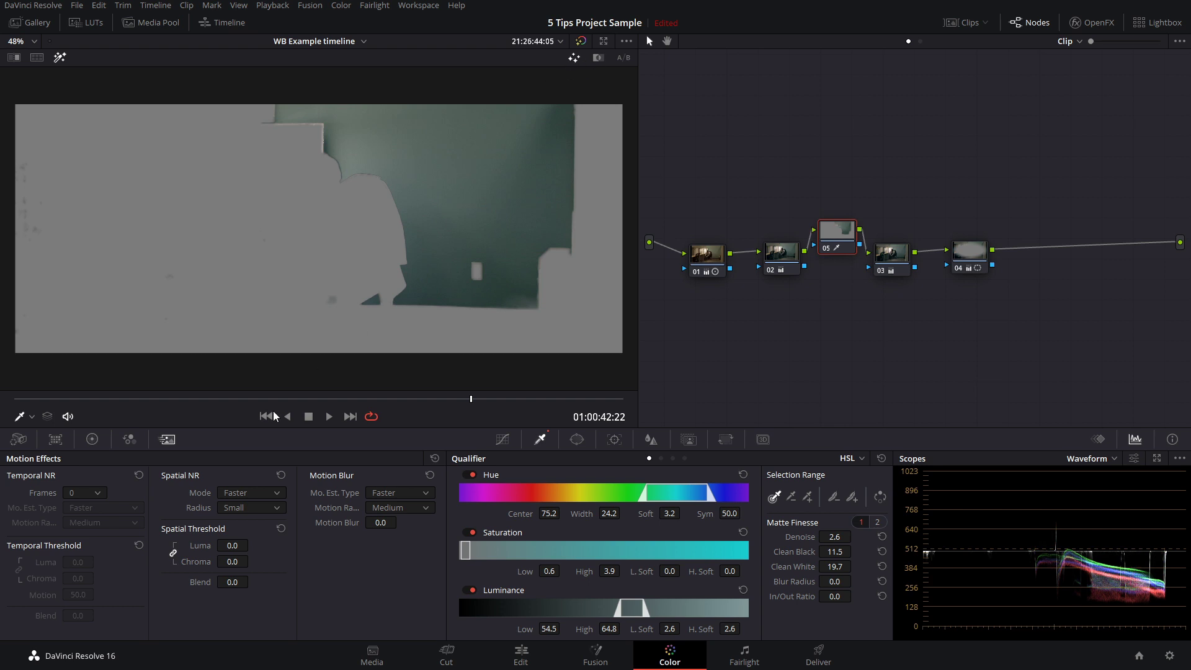
left_click(91, 442)
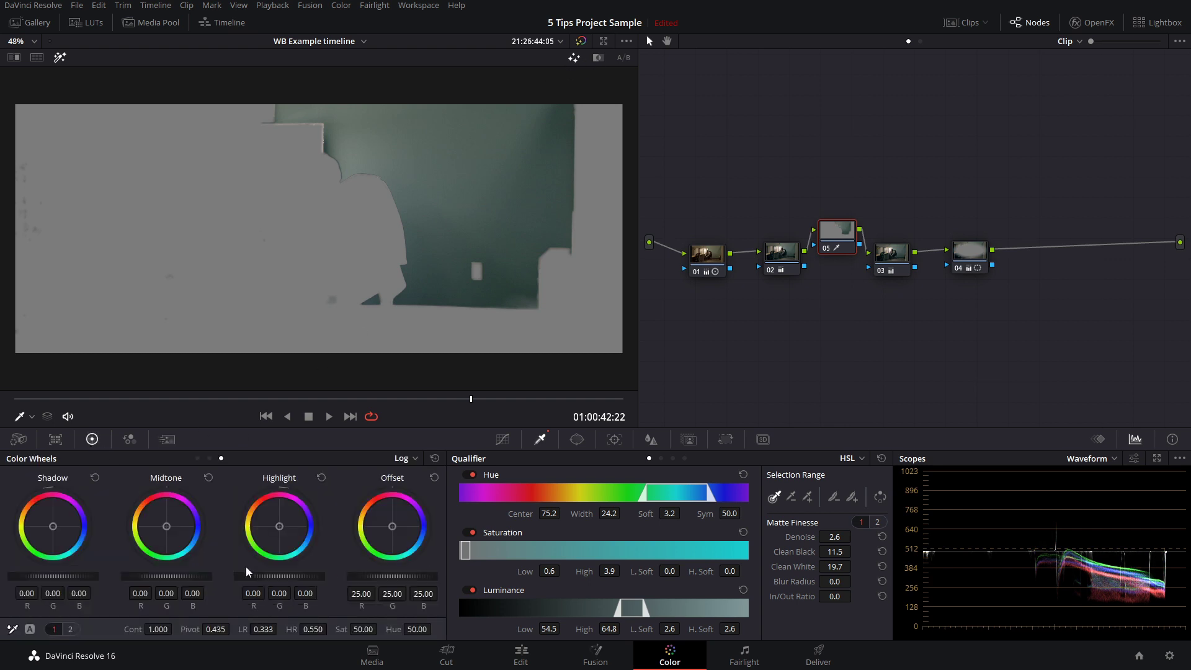
left_click_drag(422, 573, 396, 573)
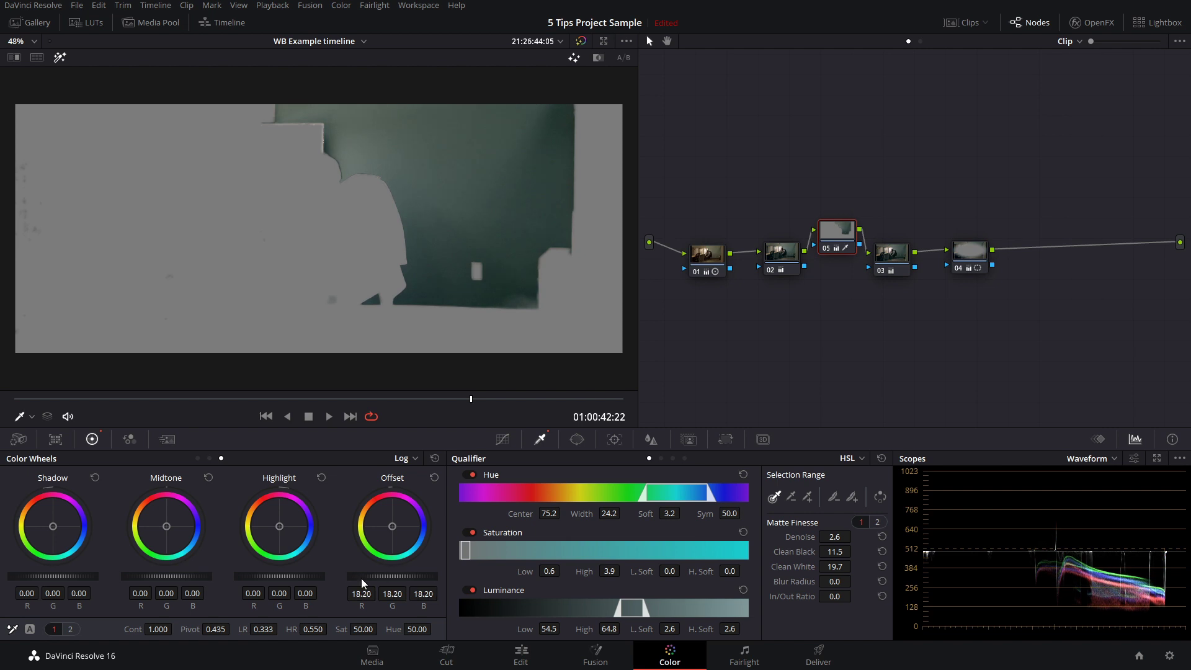
left_click(60, 57)
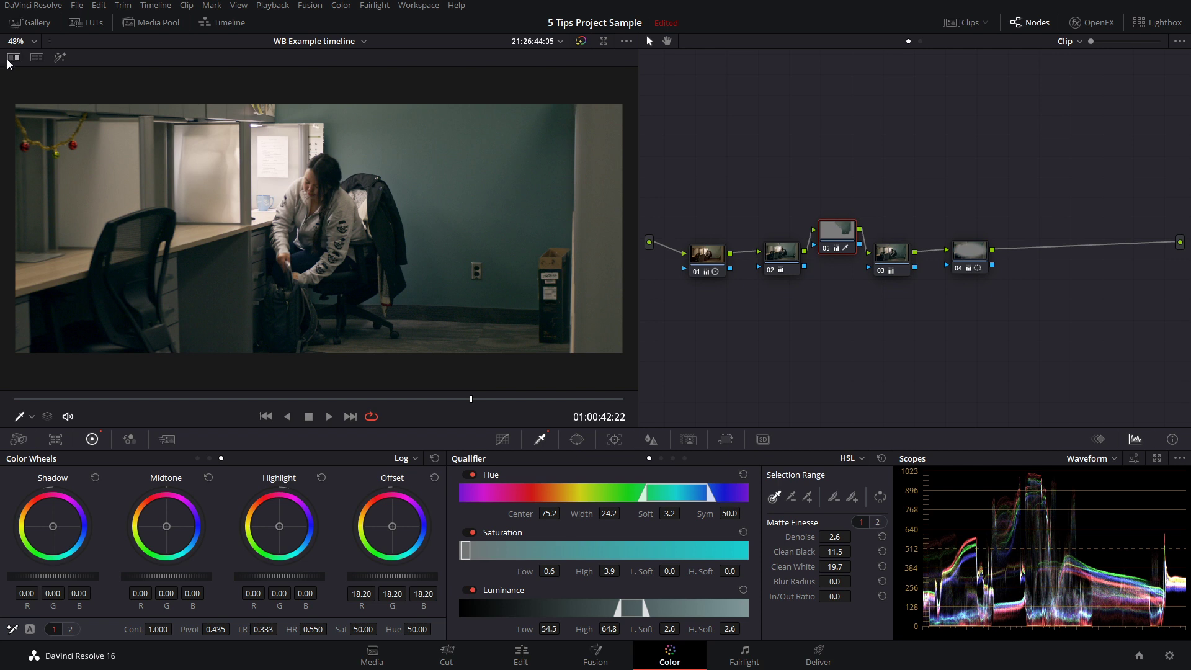
Display node 05 as an A/B difference highlight and raise the wall's Log offset to 26.20.
left_click(59, 61)
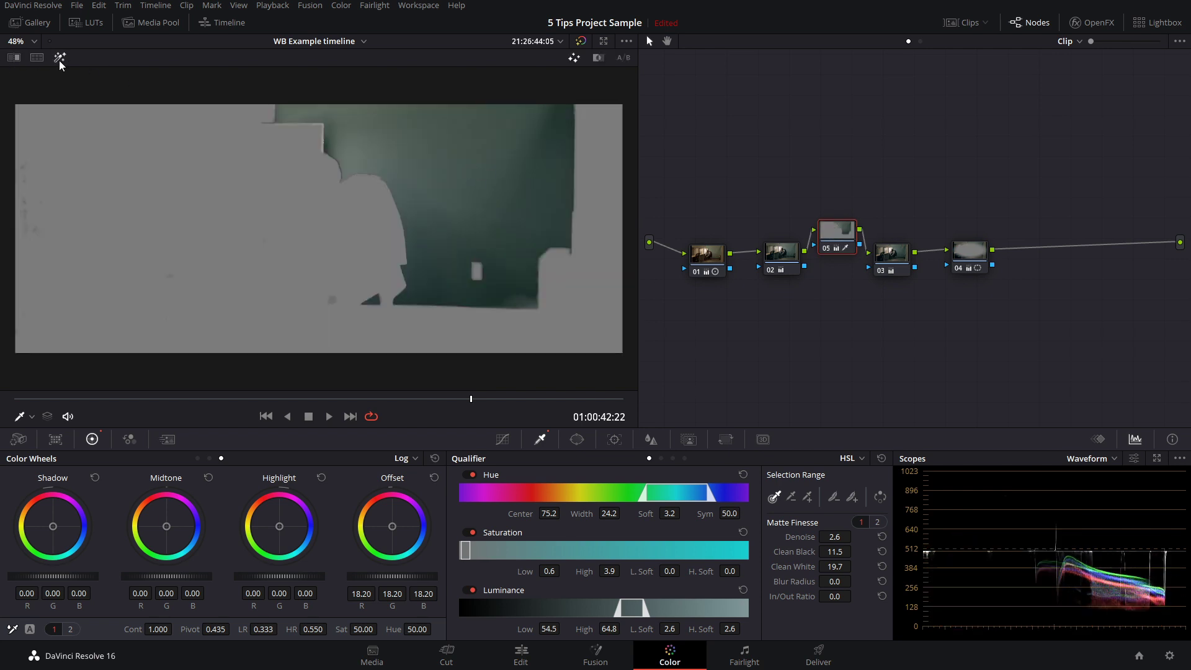
left_click(625, 59)
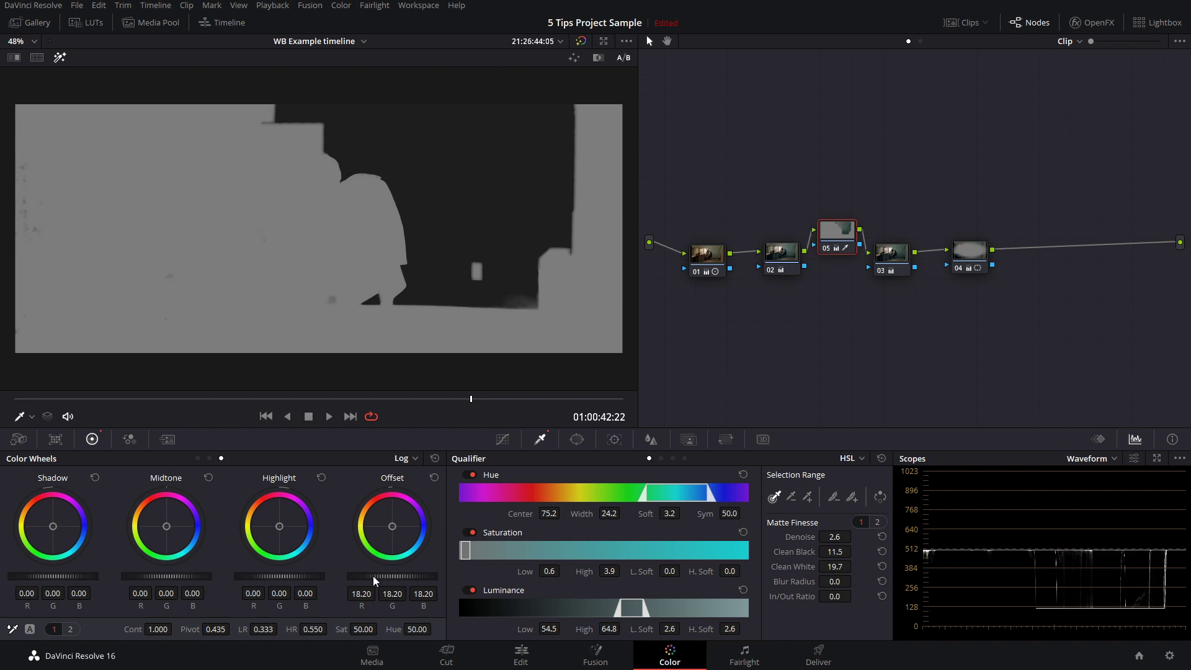
left_click_drag(372, 576, 435, 576)
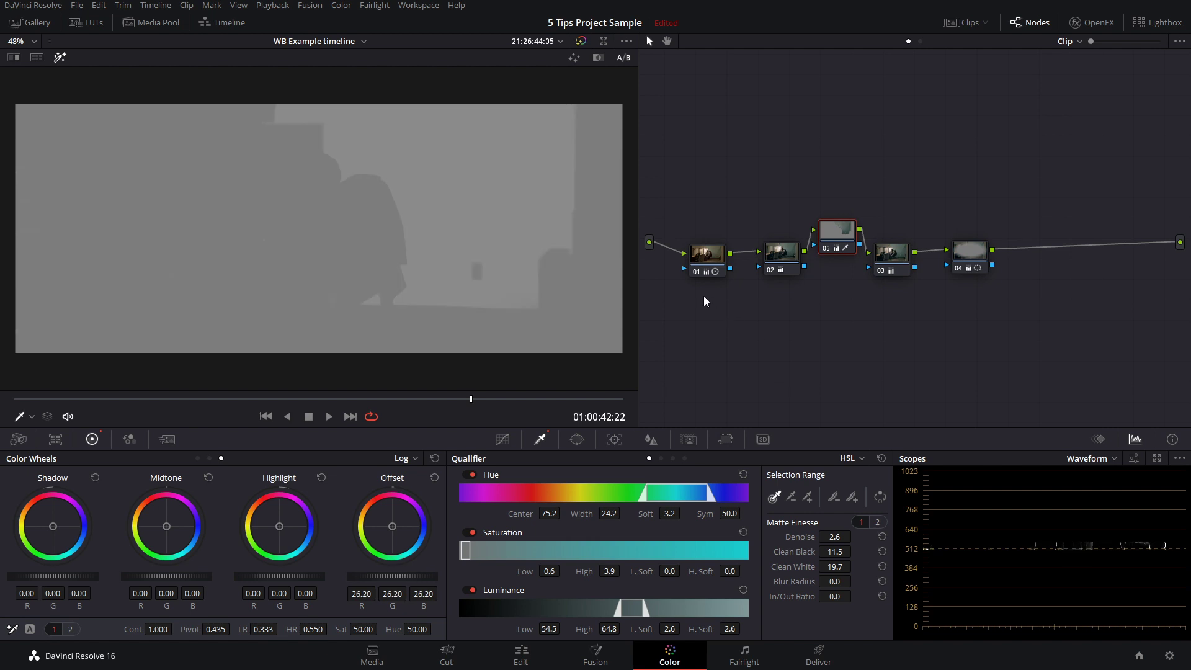
Check node 01 in the difference highlight, turn highlighting off, and add a new node before node 01.
left_click(704, 260)
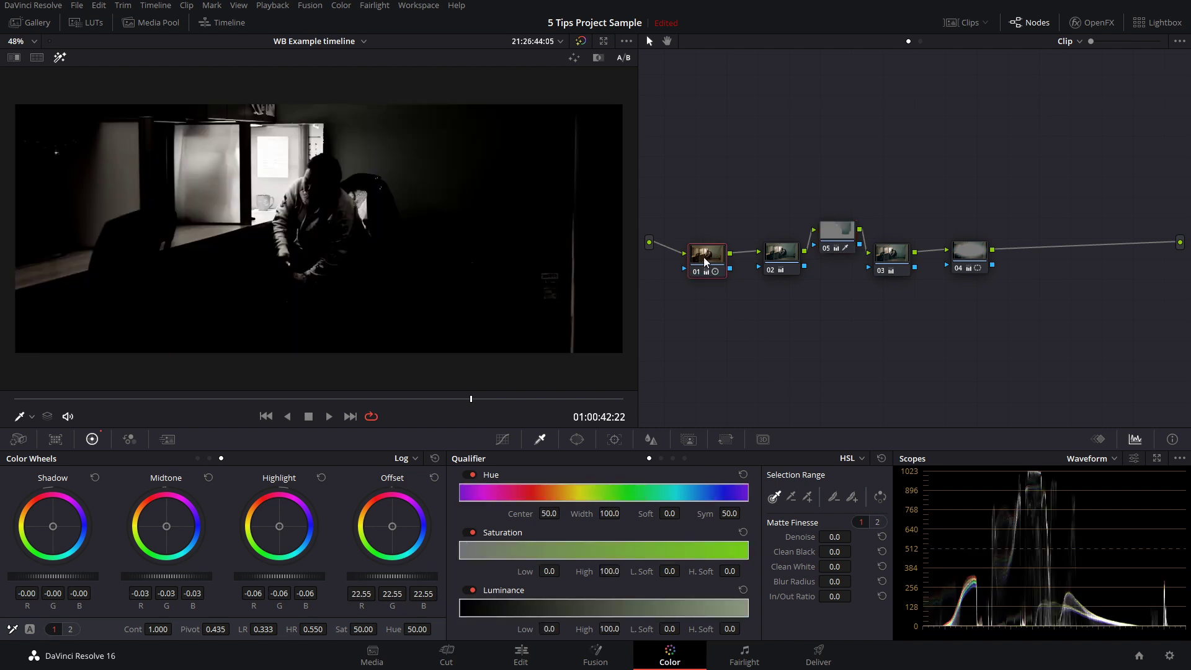
left_click(60, 57)
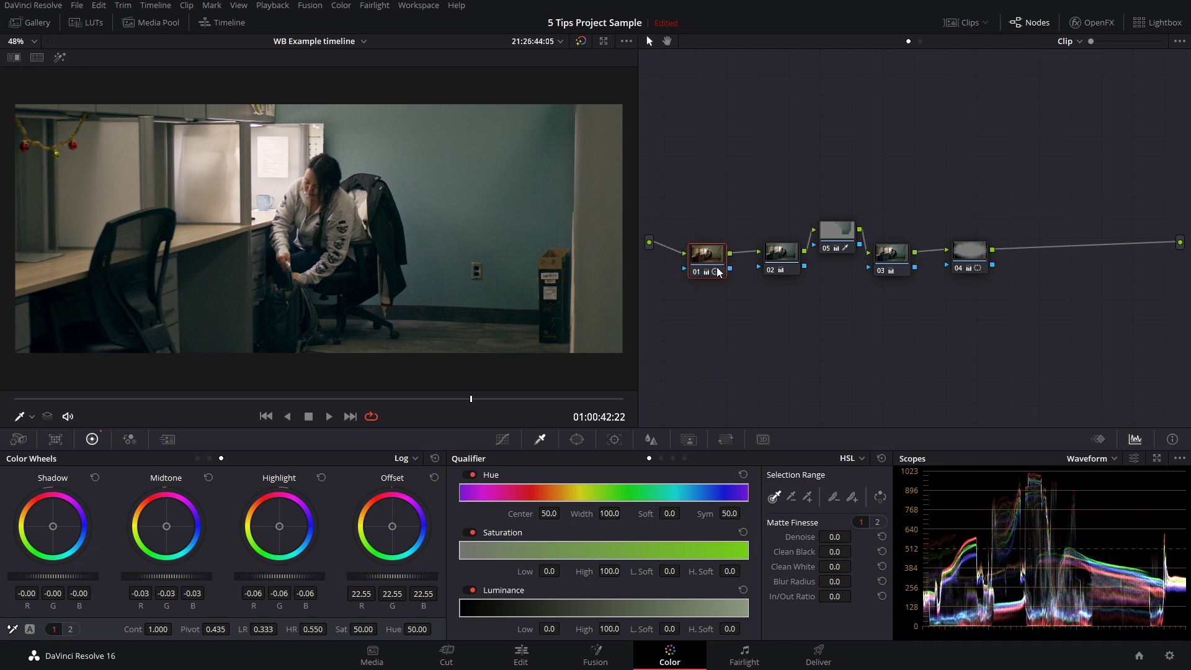
mouse_move(718, 271)
key("alt+p")
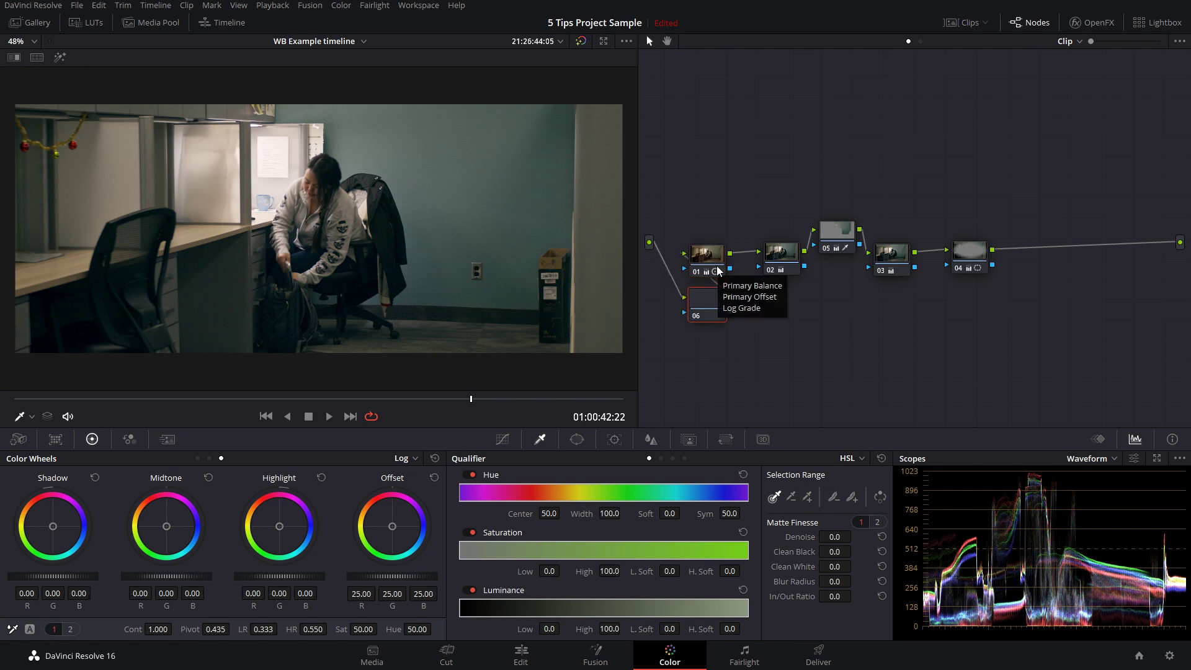
Apply temporal noise reduction on the new node with 2 frames and luma and chroma thresholds of 19.0, monitoring the difference highlight.
left_click(167, 439)
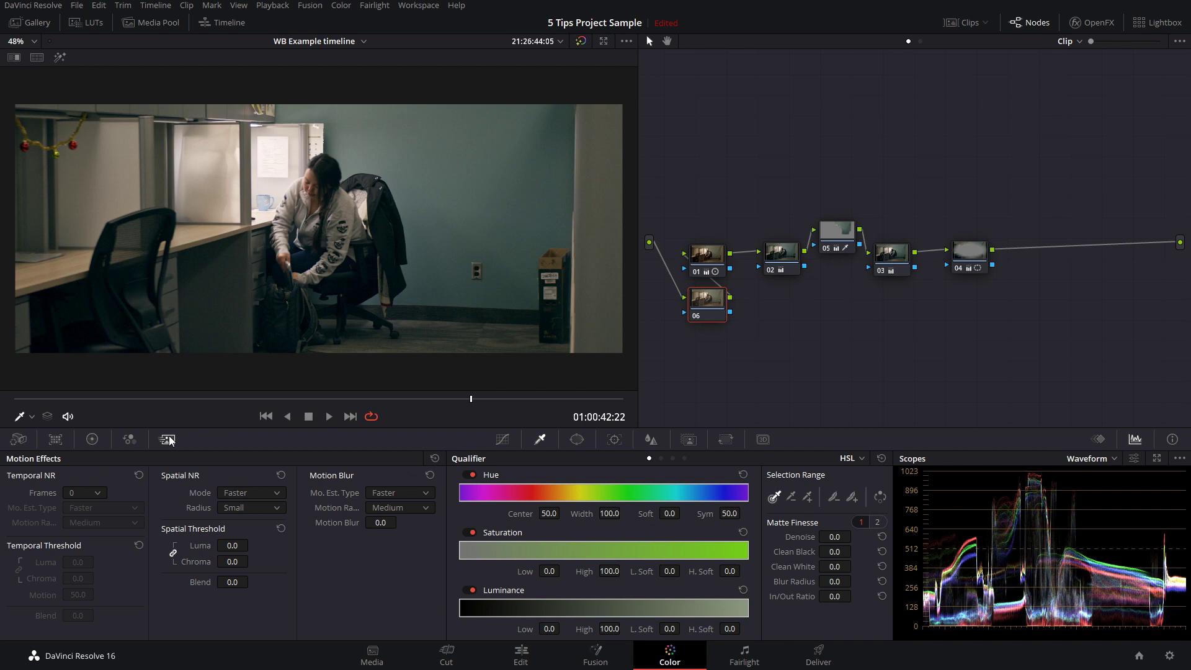
left_click(98, 494)
left_click(80, 537)
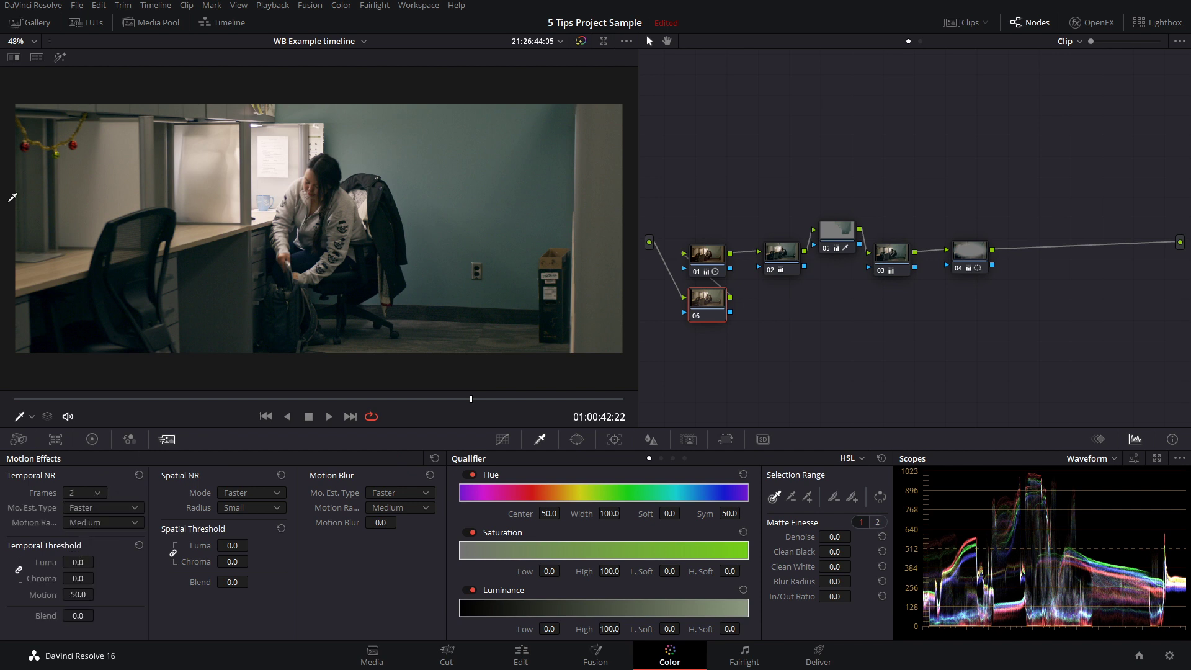
left_click(59, 56)
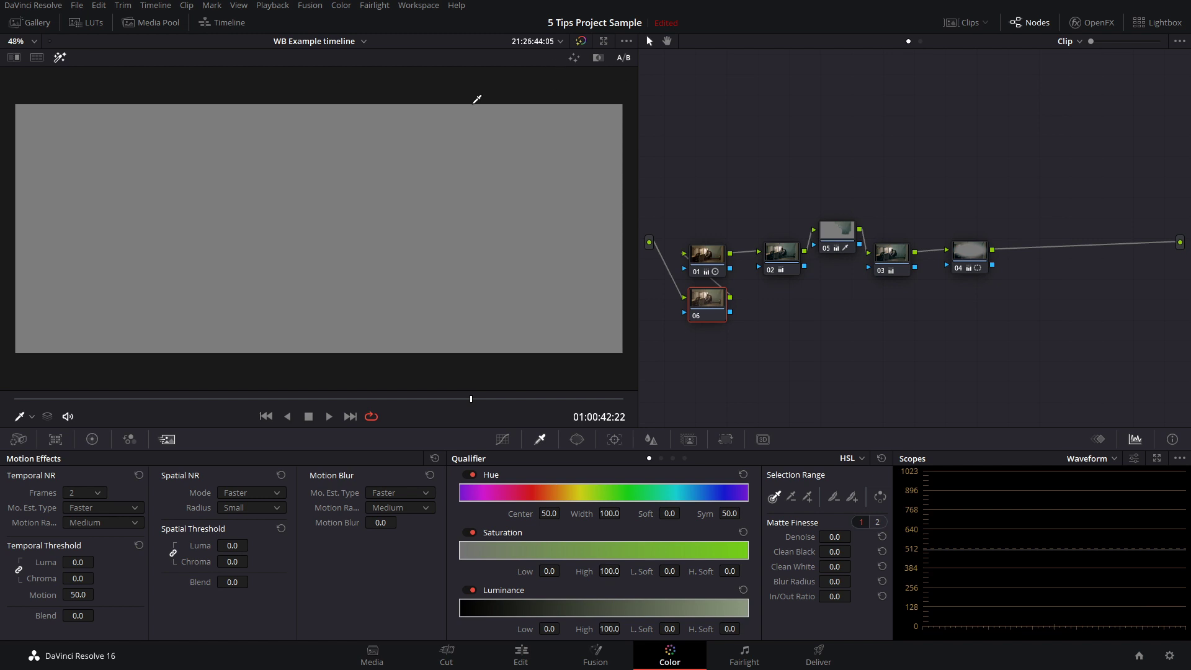
left_click_drag(71, 562, 98, 563)
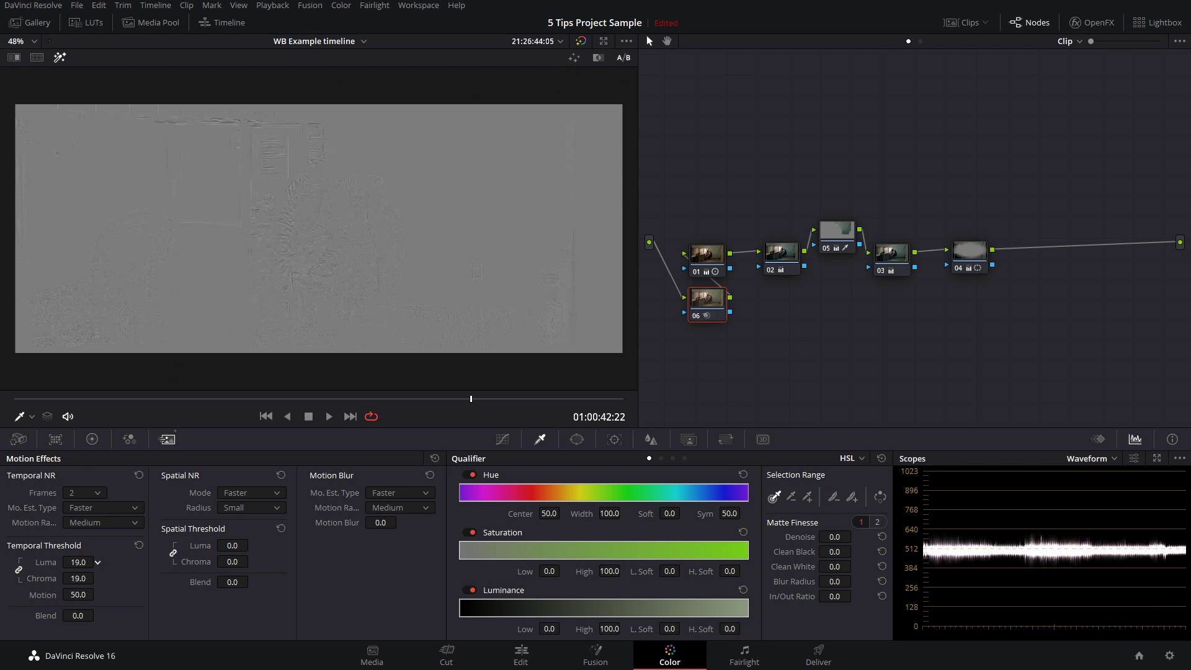
Compare the noise difference on the frame at 01:00:42:20, and reset the noise reduction node's grade.
left_click_drag(468, 400, 319, 399)
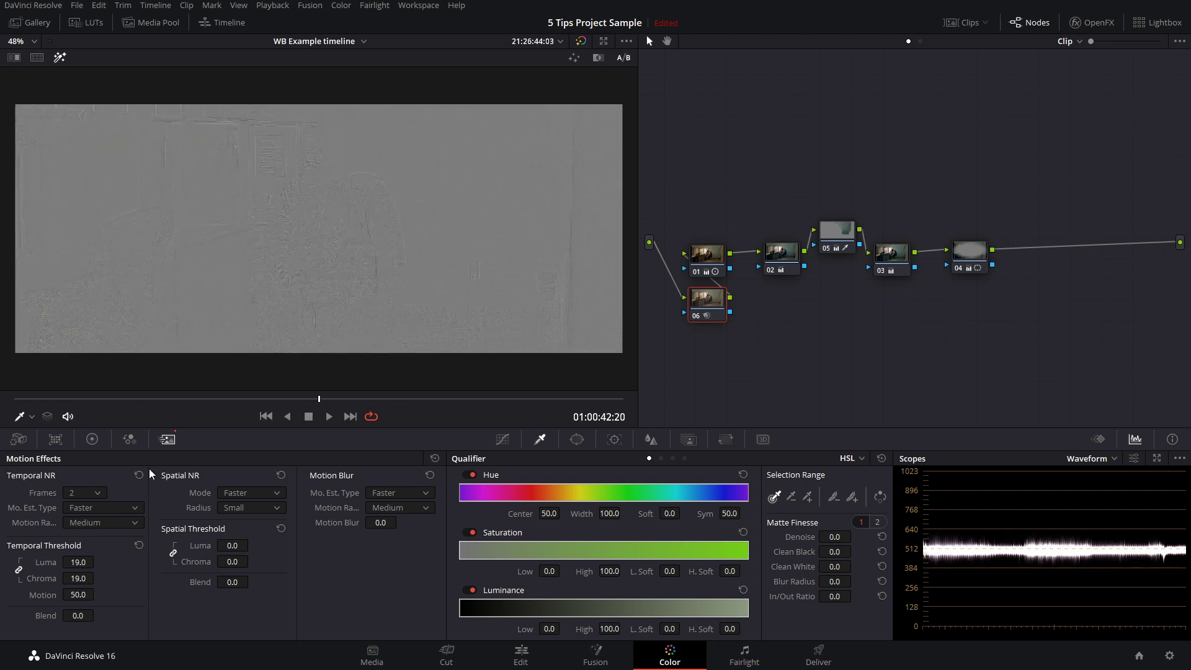
left_click(59, 58)
left_click(56, 58)
right_click(701, 299)
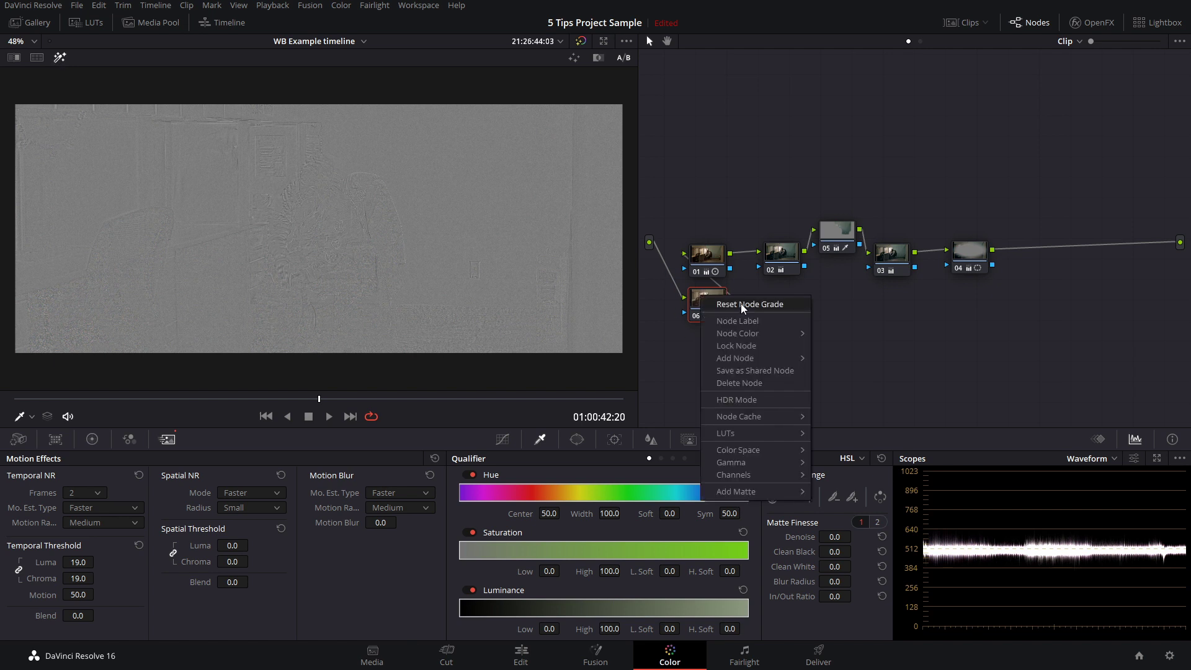
left_click(776, 308)
Add a serial node after node 04 and warm its Log shadows to R 0.06, G -0.02, B -0.04 with highlighting off.
left_click(971, 253)
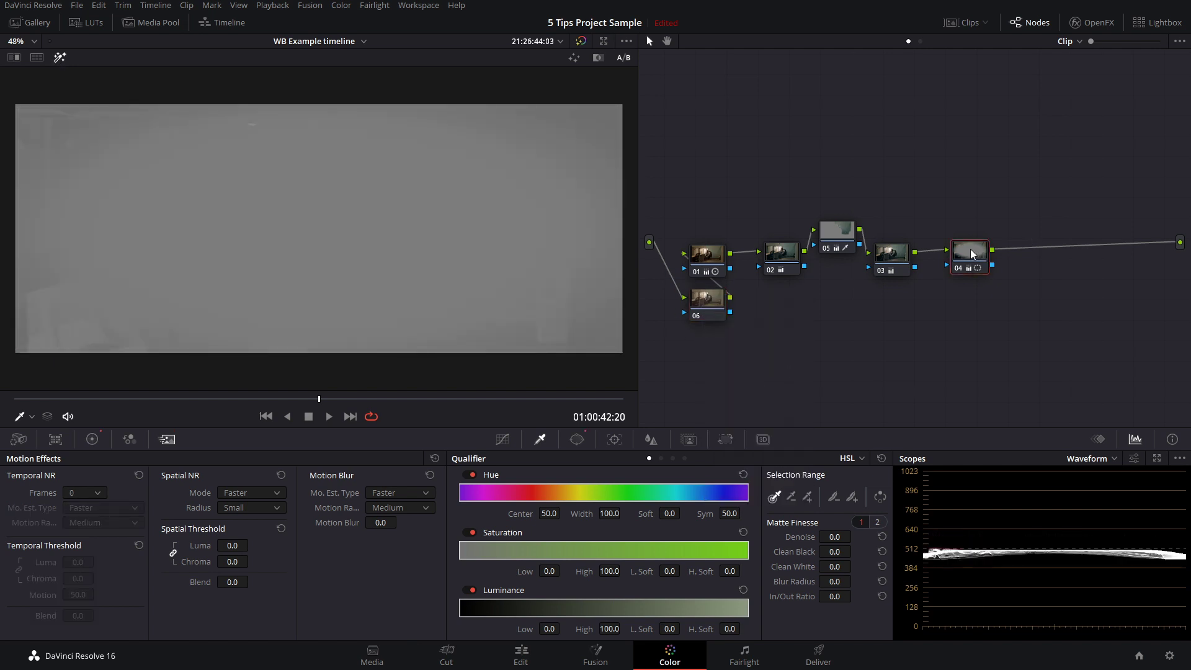
key("alt+s")
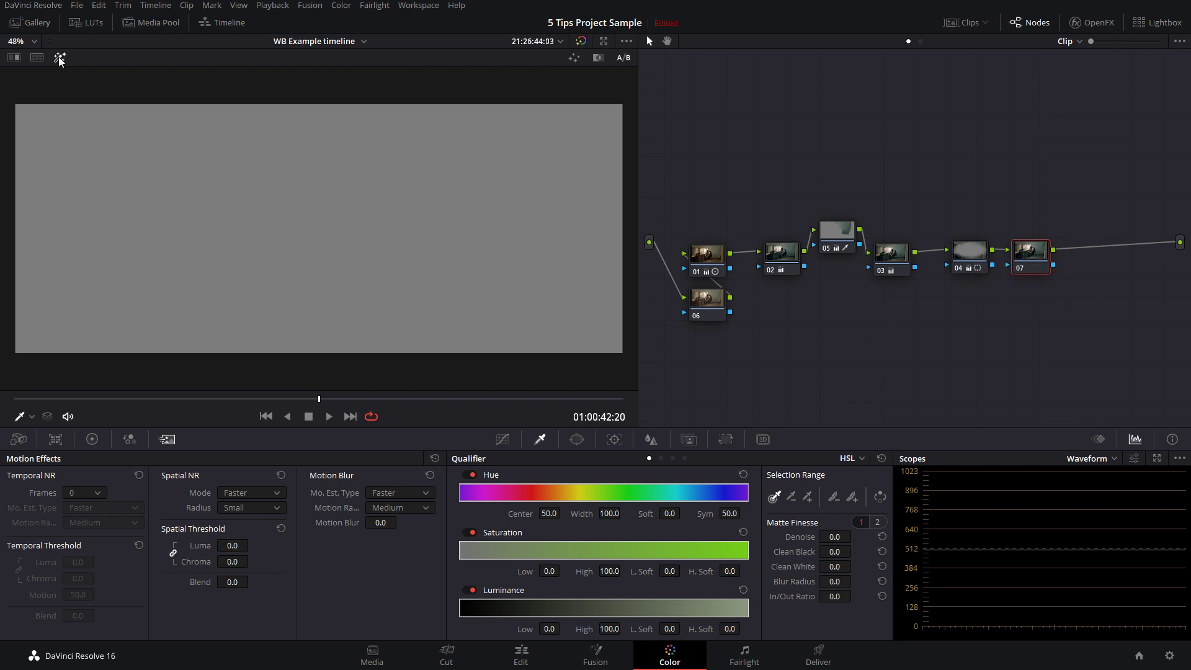
left_click(59, 58)
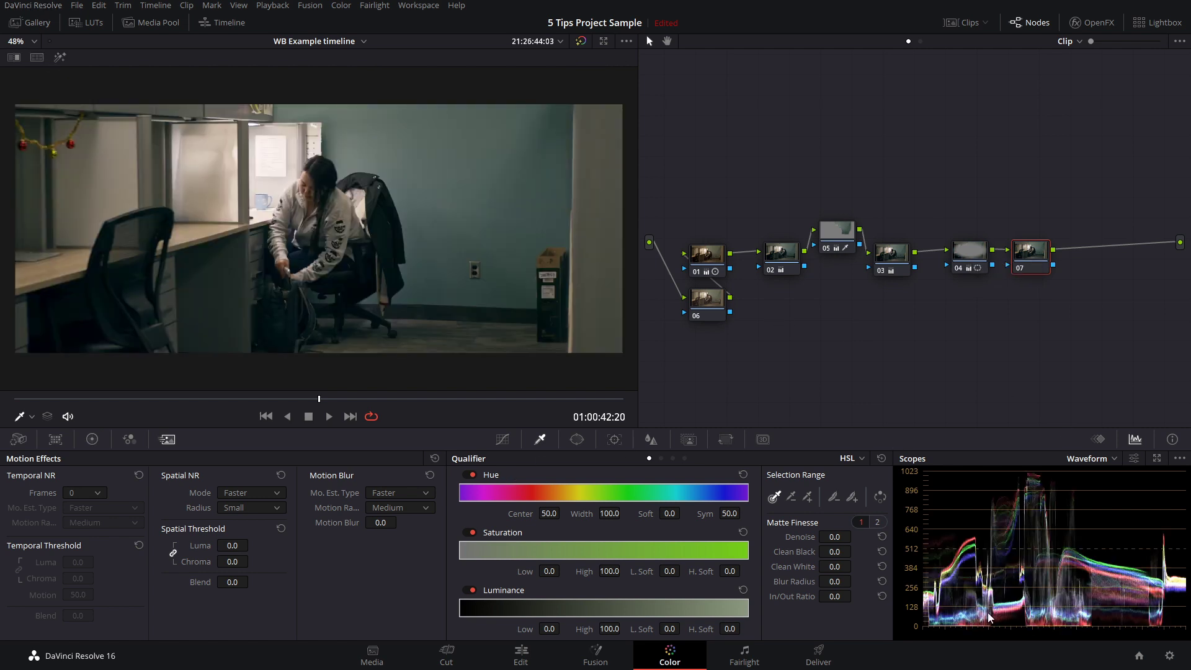
left_click(91, 435)
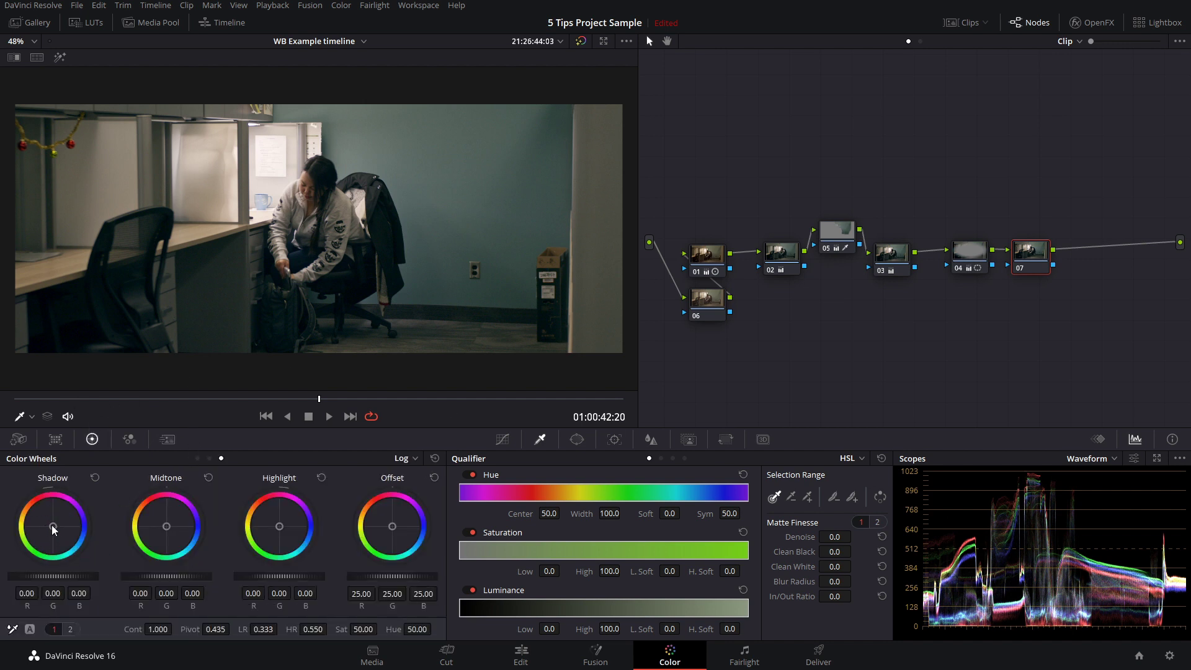
left_click_drag(54, 529, 52, 525)
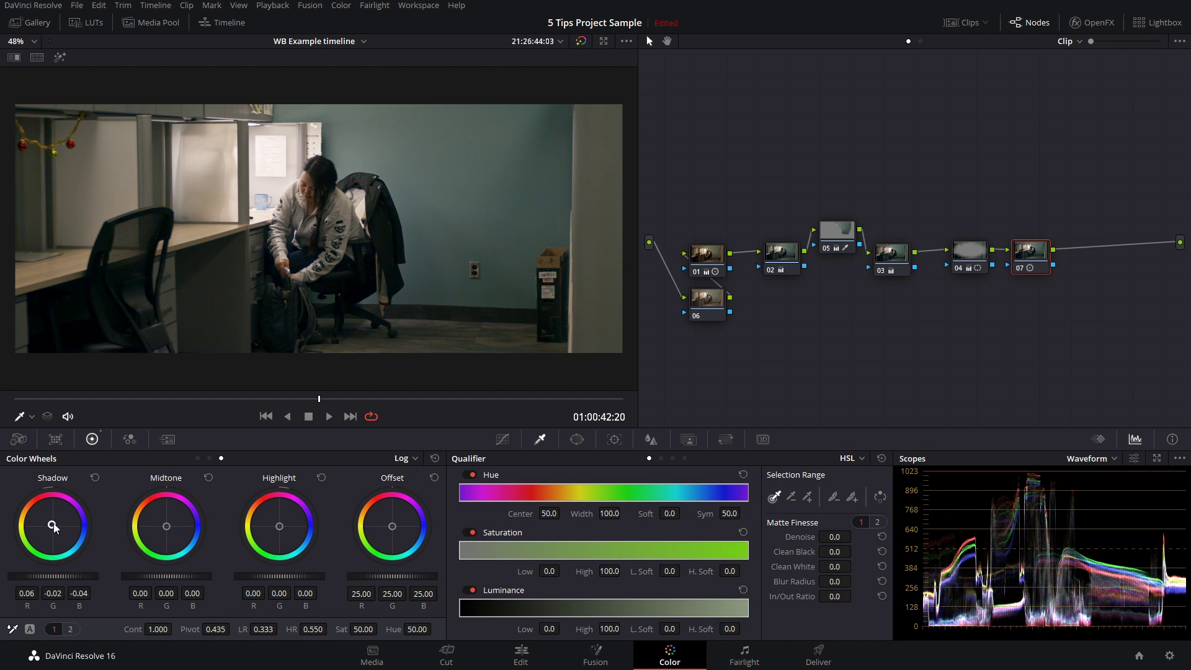
Narrow the shadow adjustment by setting the low range to 0.175 in the difference highlight, and restore the normal view.
left_click(59, 57)
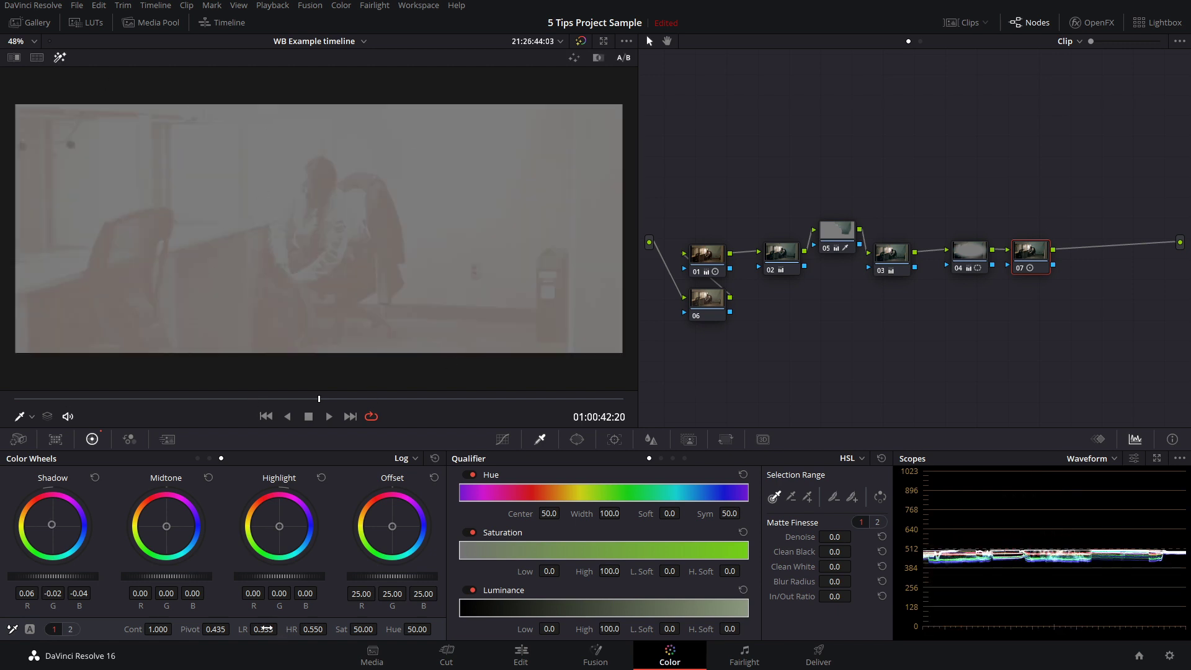
left_click_drag(291, 629, 285, 629)
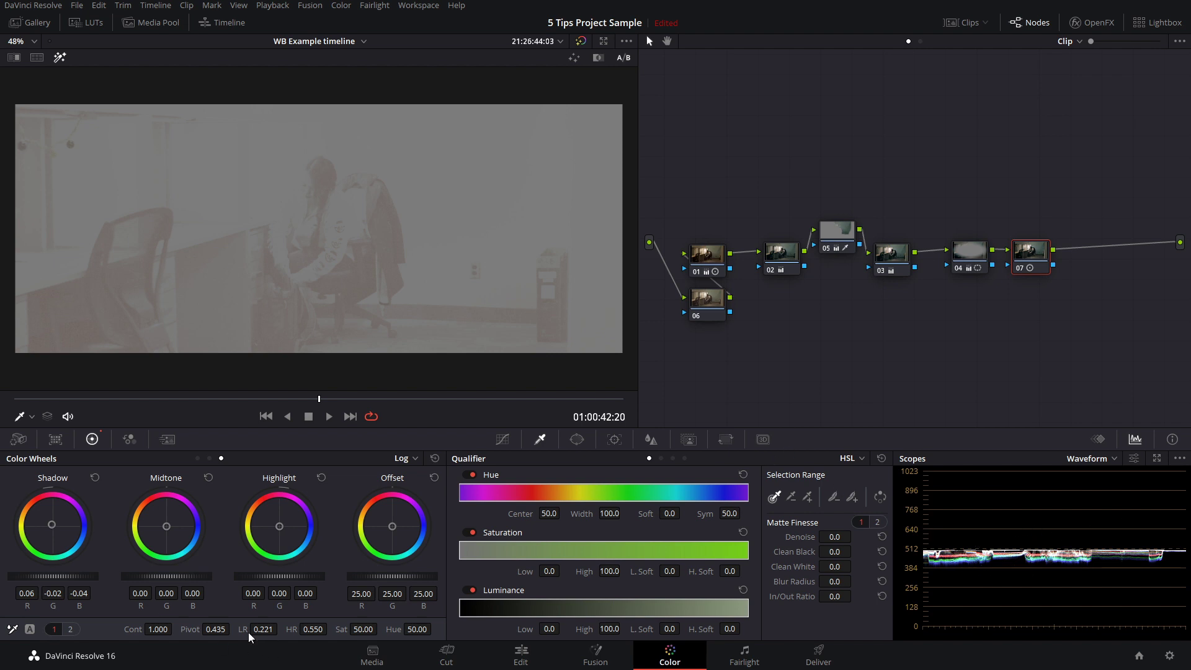
mouse_move(262, 629)
left_mouse_down()
mouse_move(286, 629)
mouse_move(266, 626)
left_mouse_up()
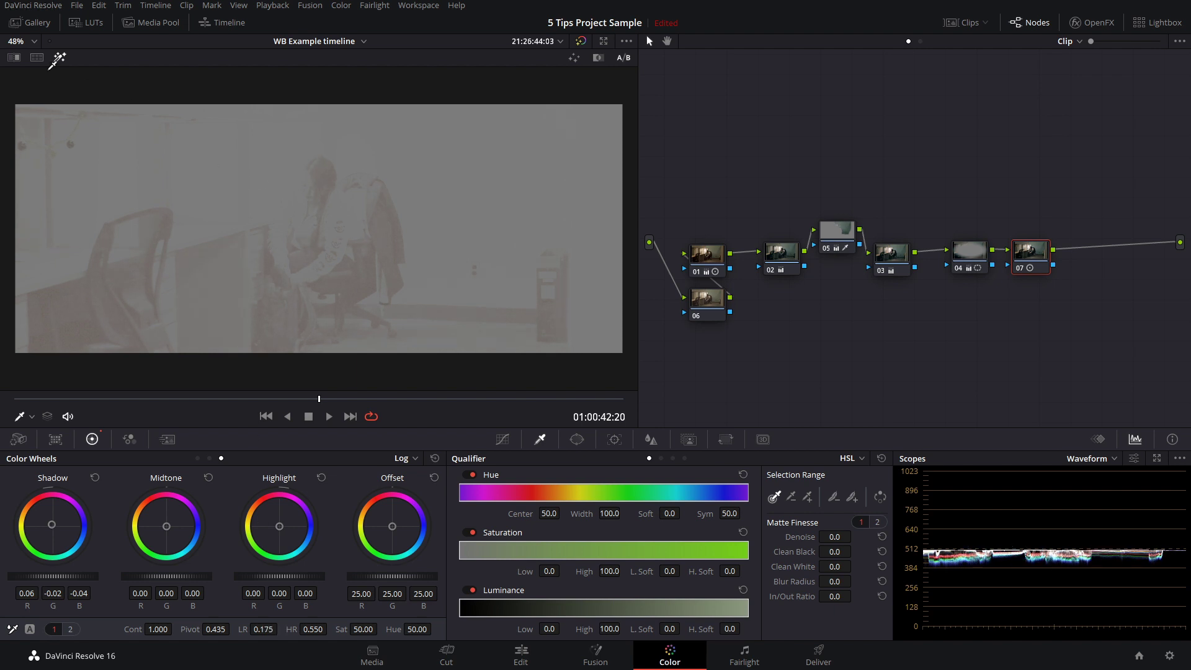
left_click(58, 58)
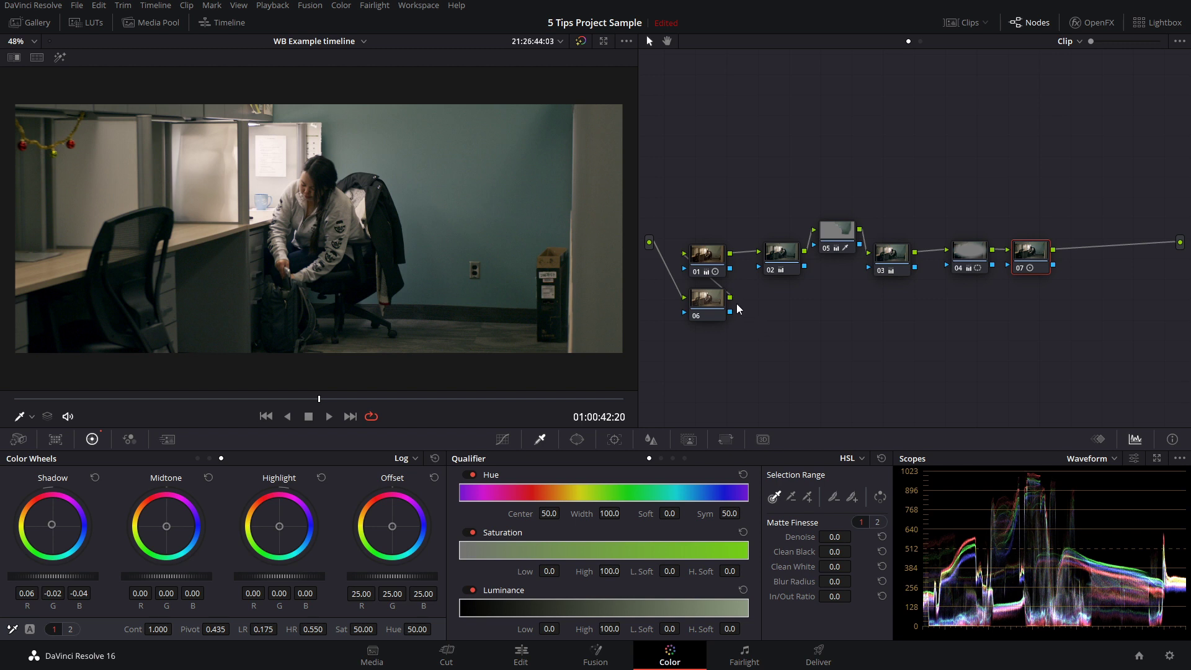
Show the highlight modes in a split screen to compare the results of nodes 05 and 04, and turn the split screen off.
scroll(211, 309, "up", 1)
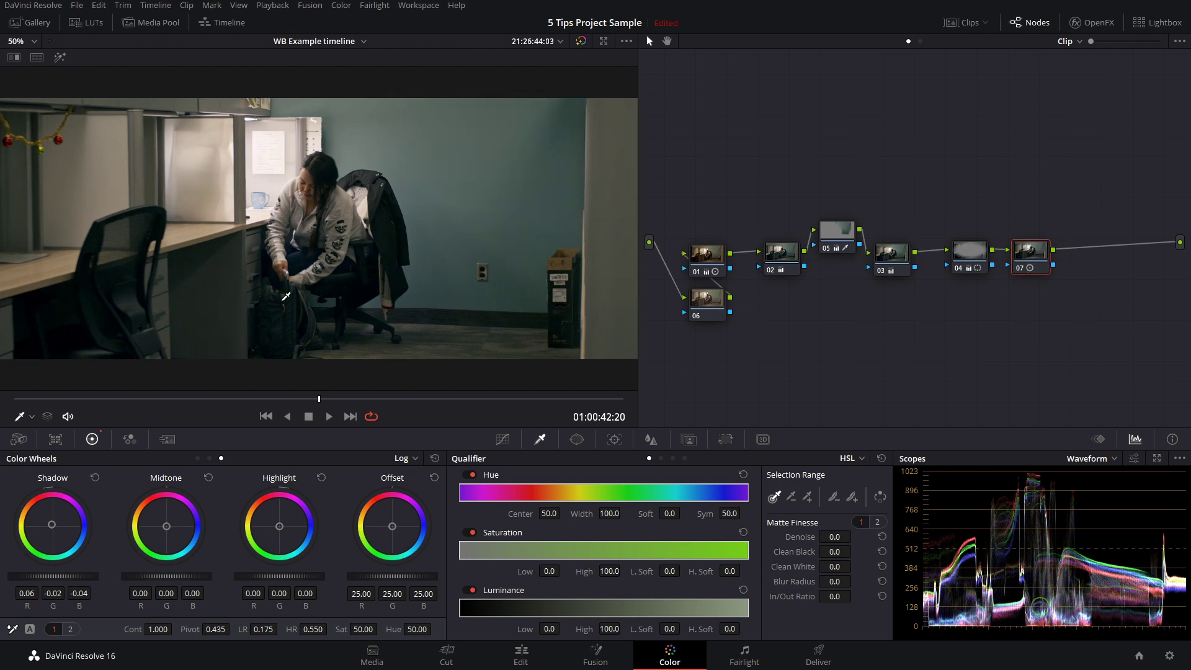
right_click(390, 293)
mouse_move(472, 473)
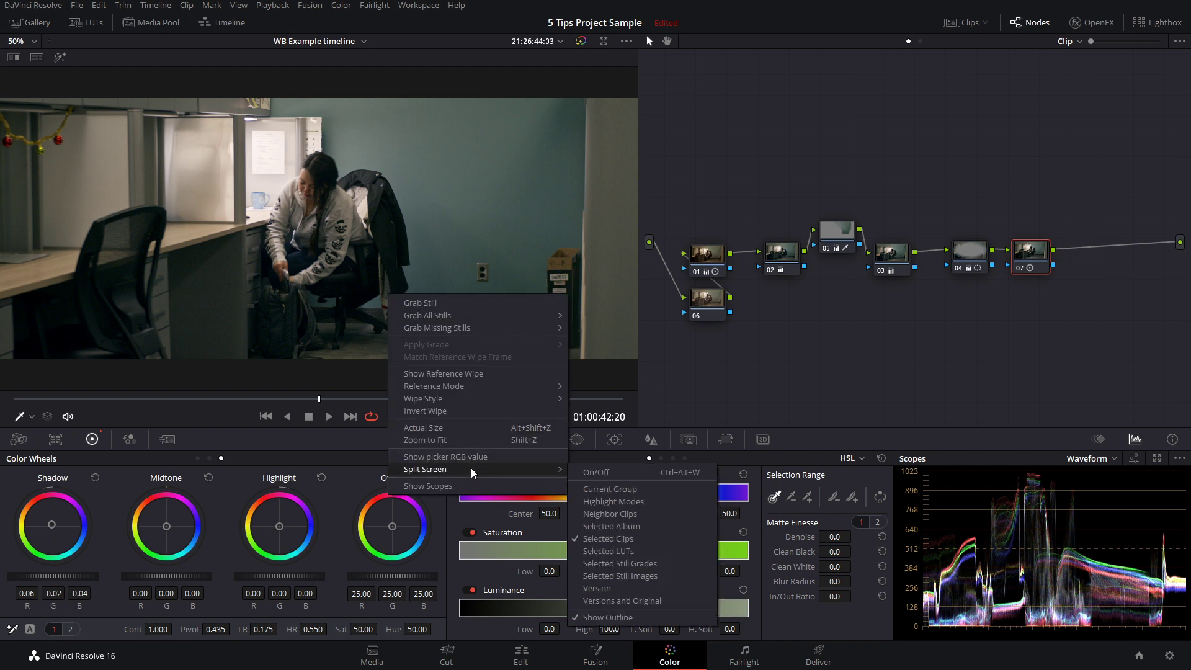
left_click(624, 502)
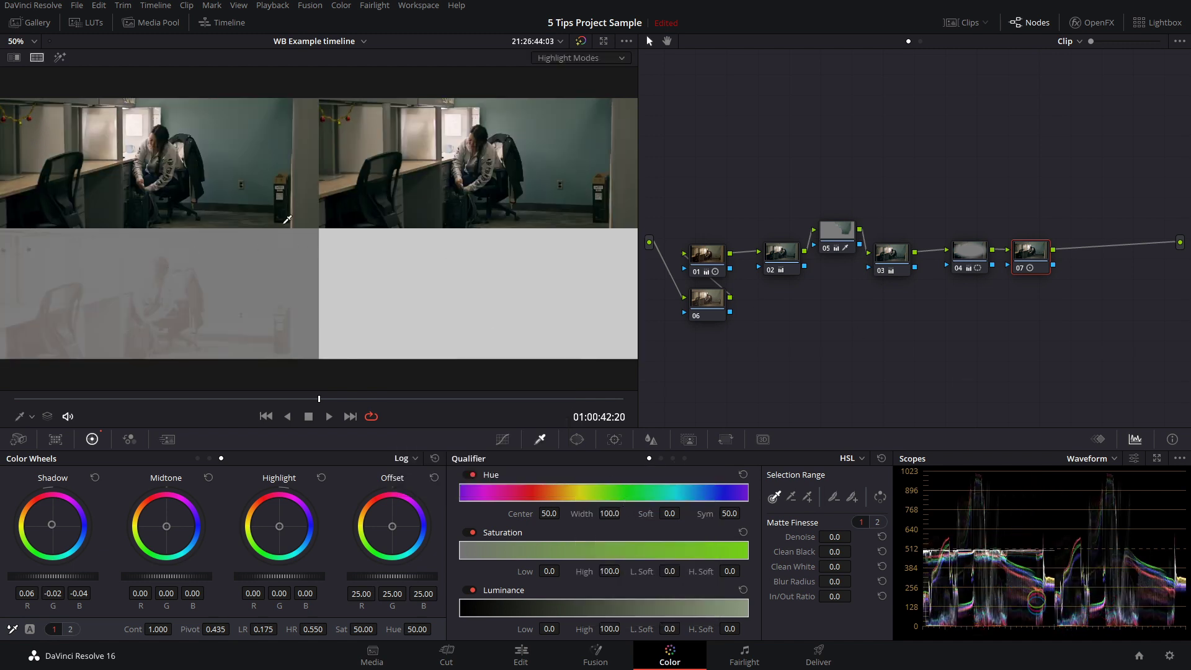
left_click(836, 234)
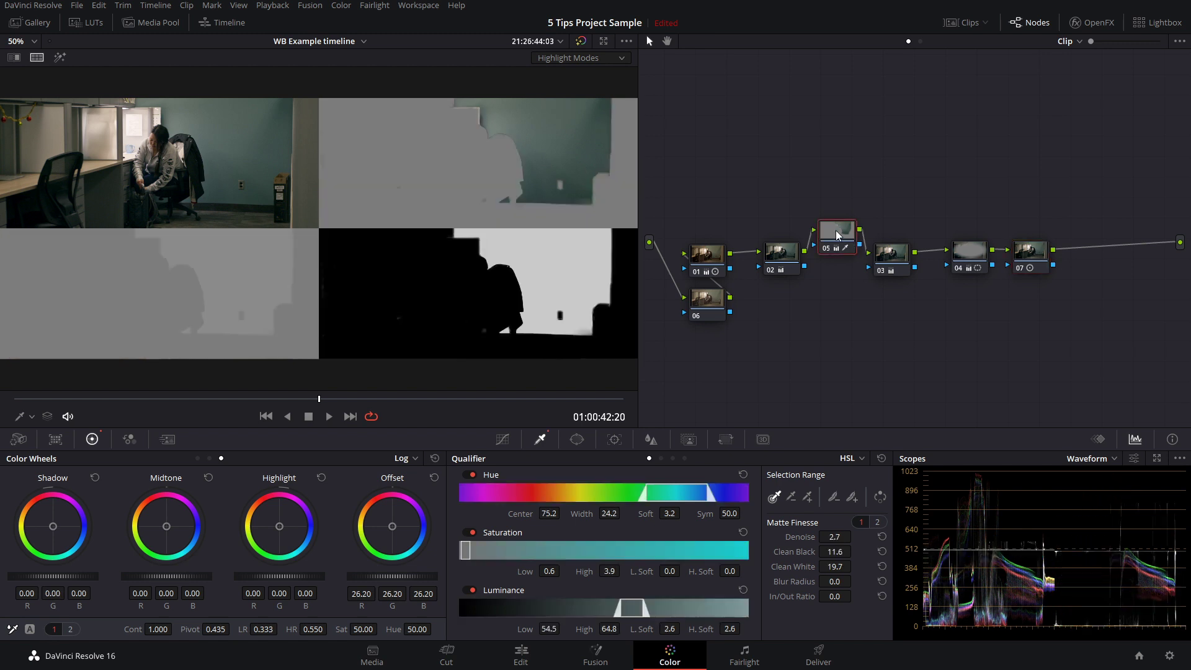
left_click(963, 260)
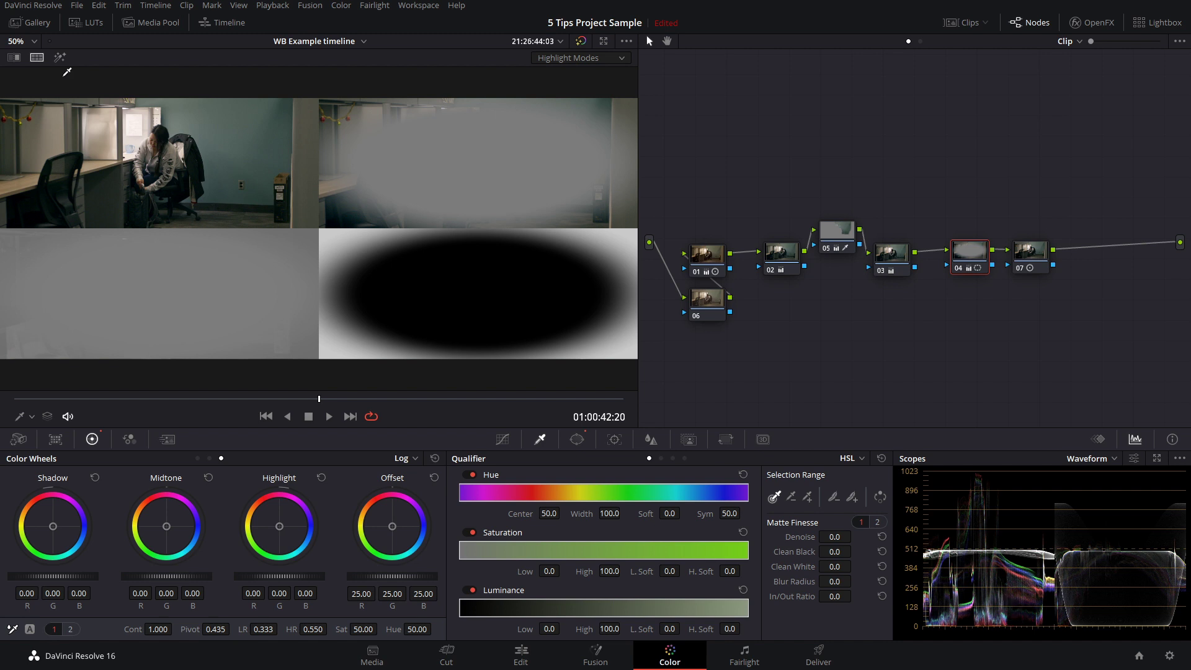
left_click(35, 57)
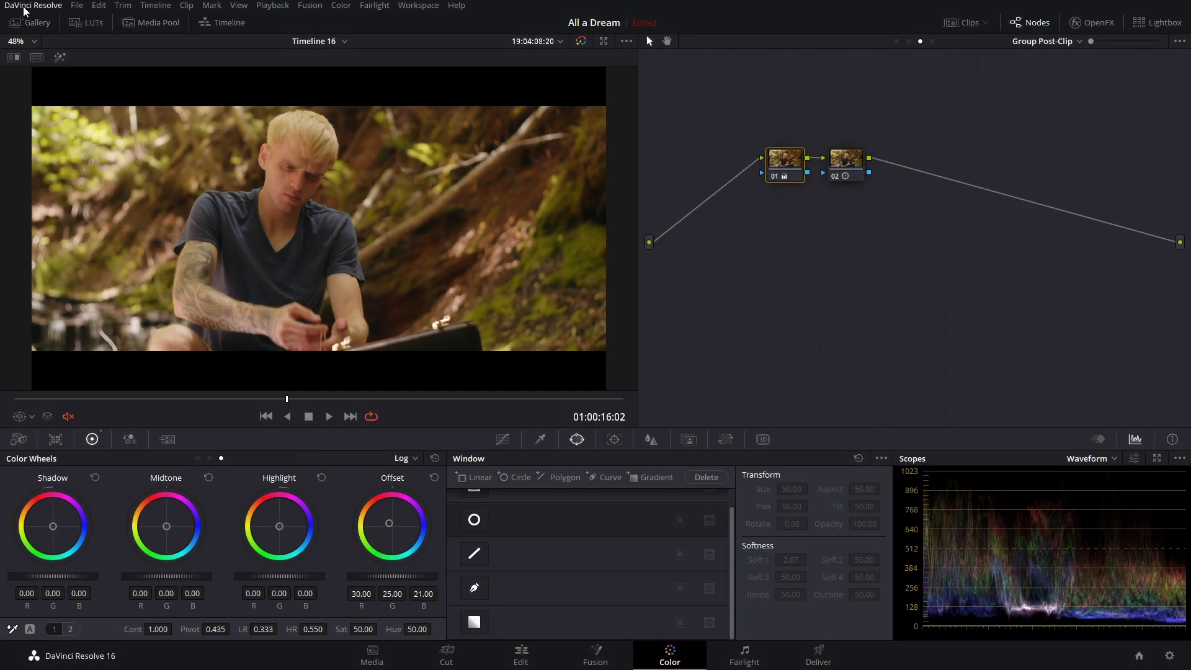
Open Keyboard Customization and look up the commands assigned to Alt+S and Ctrl+S.
left_click(24, 7)
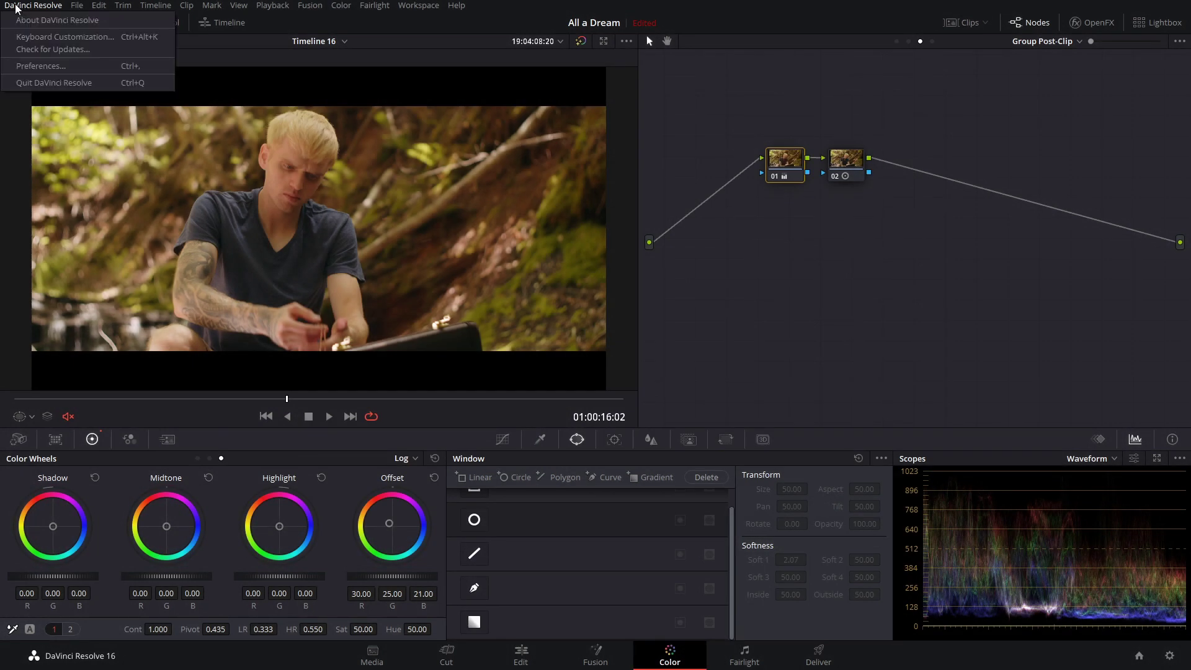
left_click(61, 39)
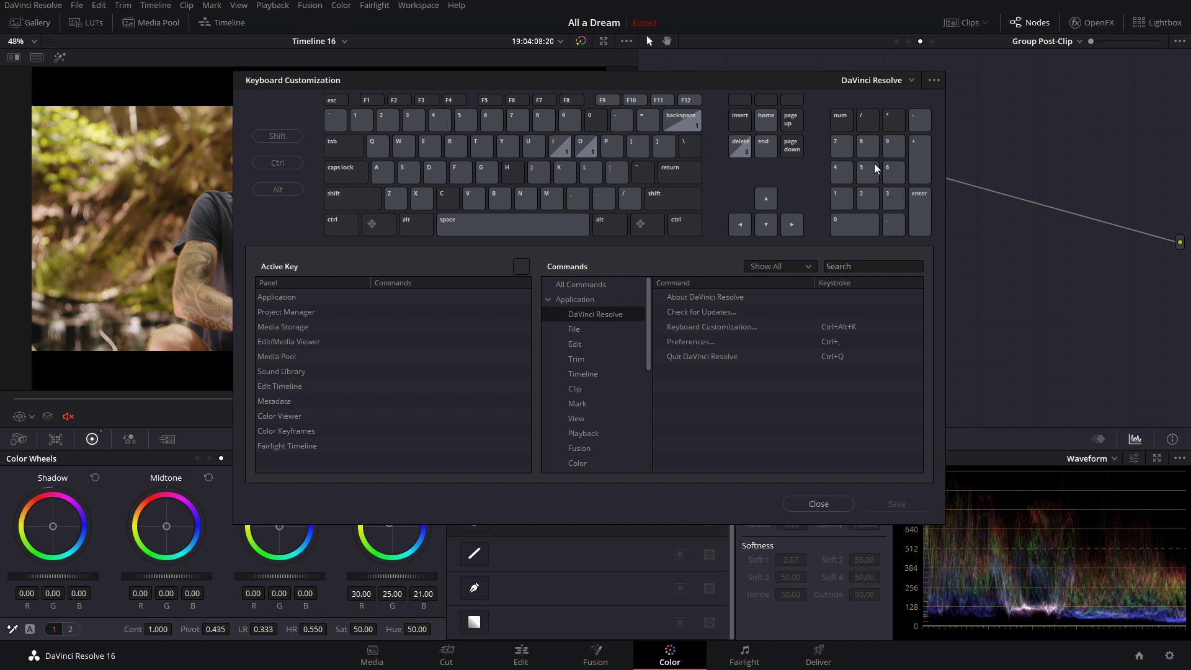
left_click(392, 198)
left_click(416, 174)
left_click(280, 189)
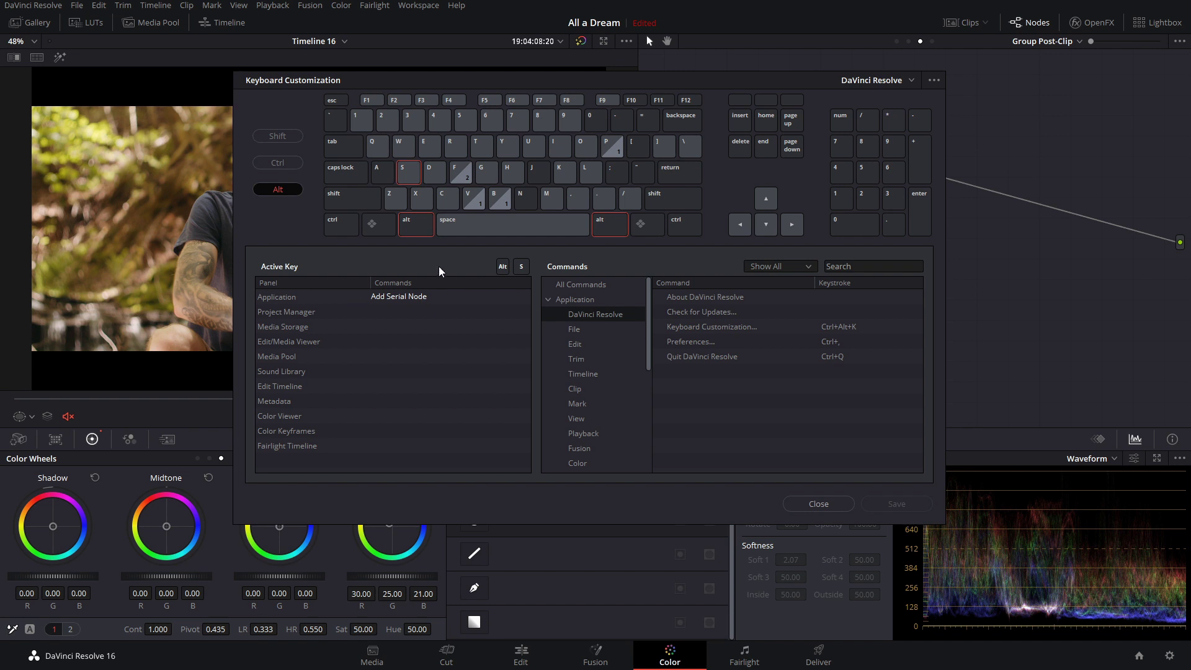
left_click(270, 188)
left_click(275, 163)
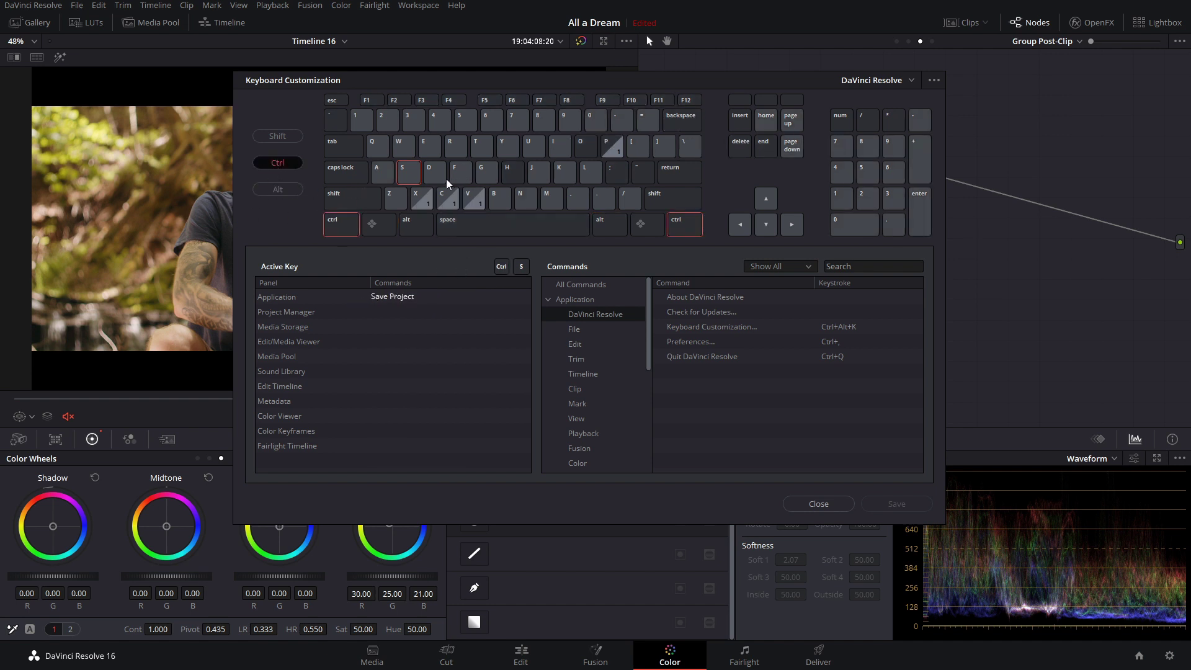
Search all commands for "still" and expand the Stills group under View.
left_click(590, 283)
left_click(850, 269)
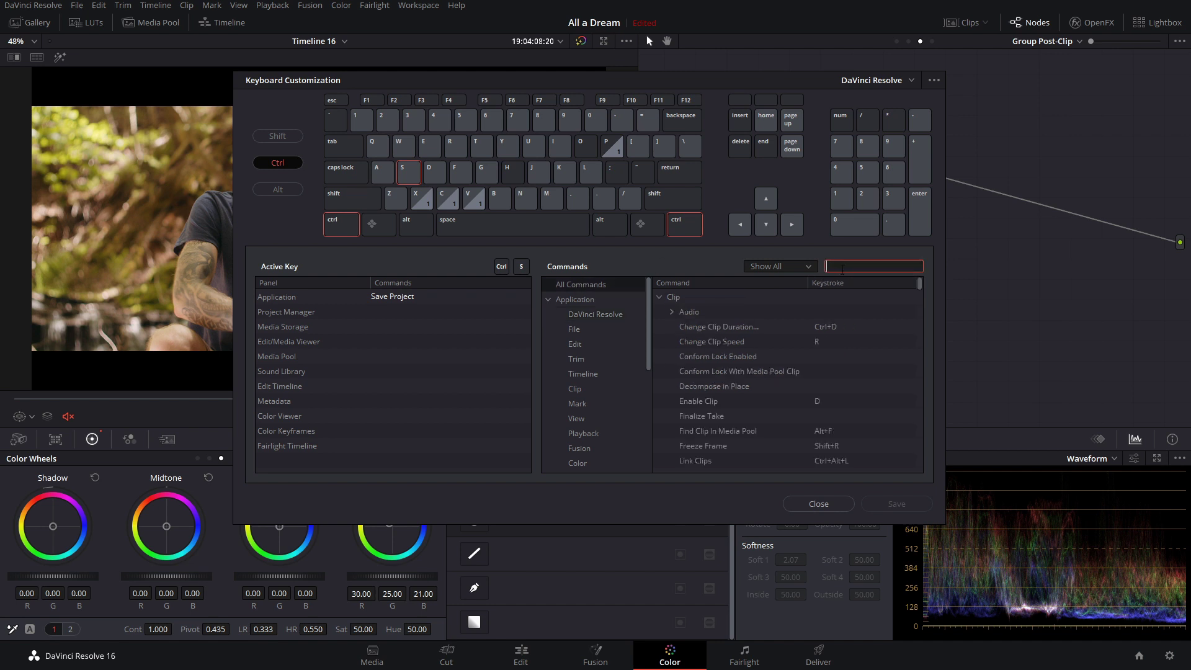
type("still")
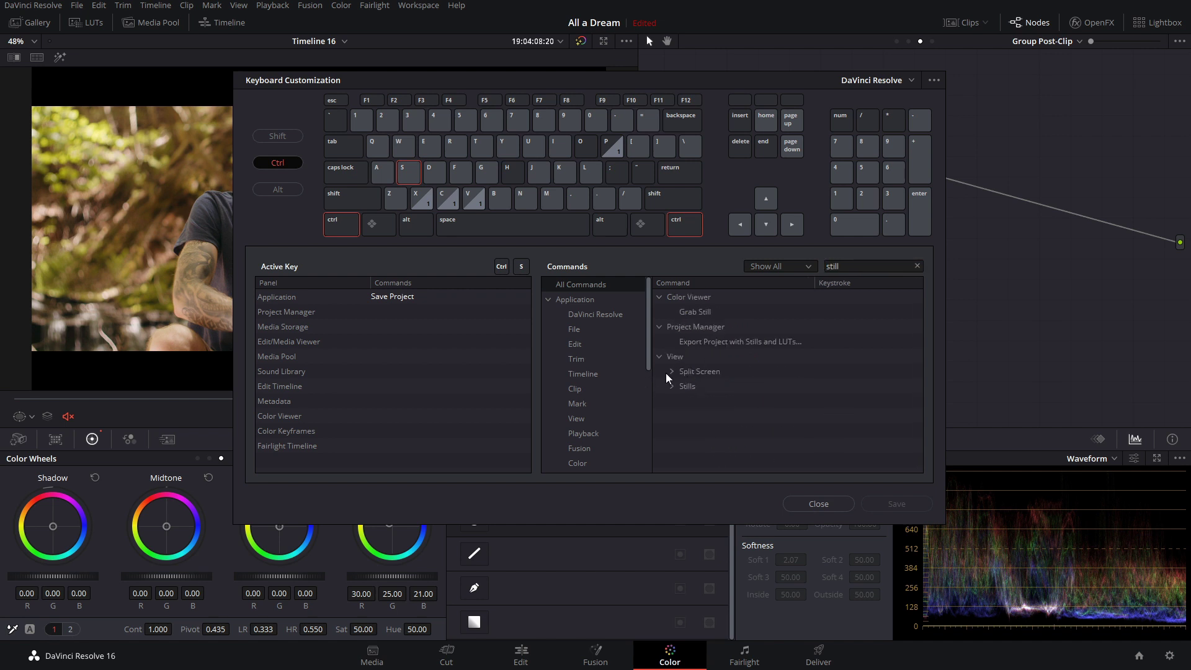
left_click(672, 386)
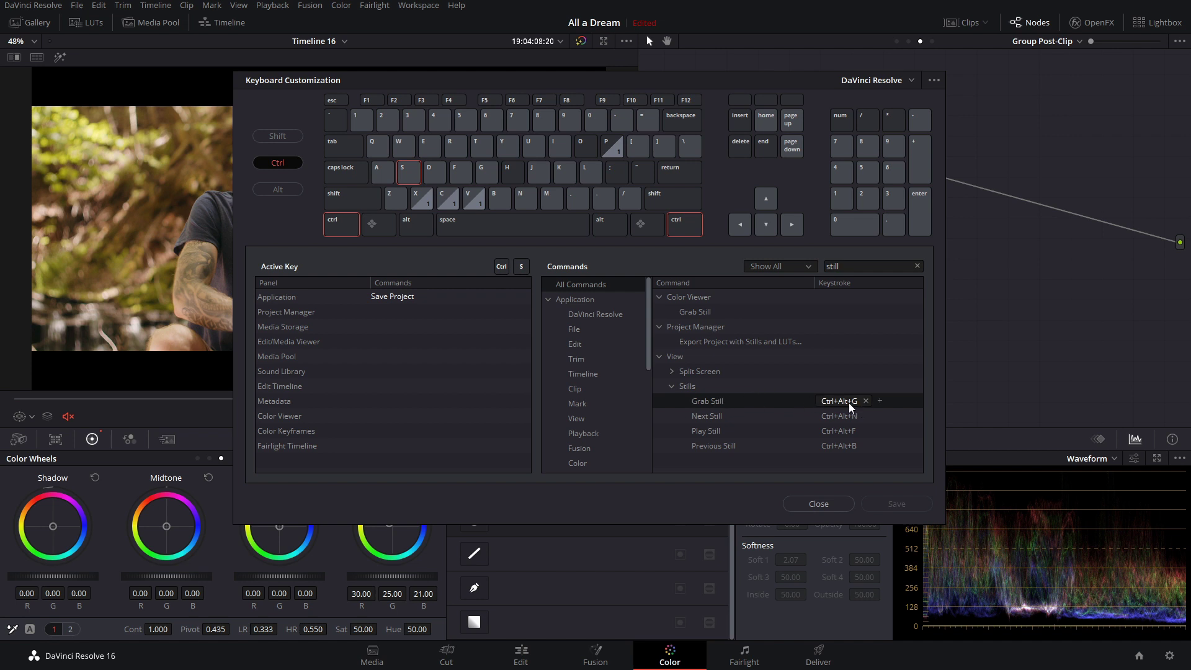
left_click(667, 393)
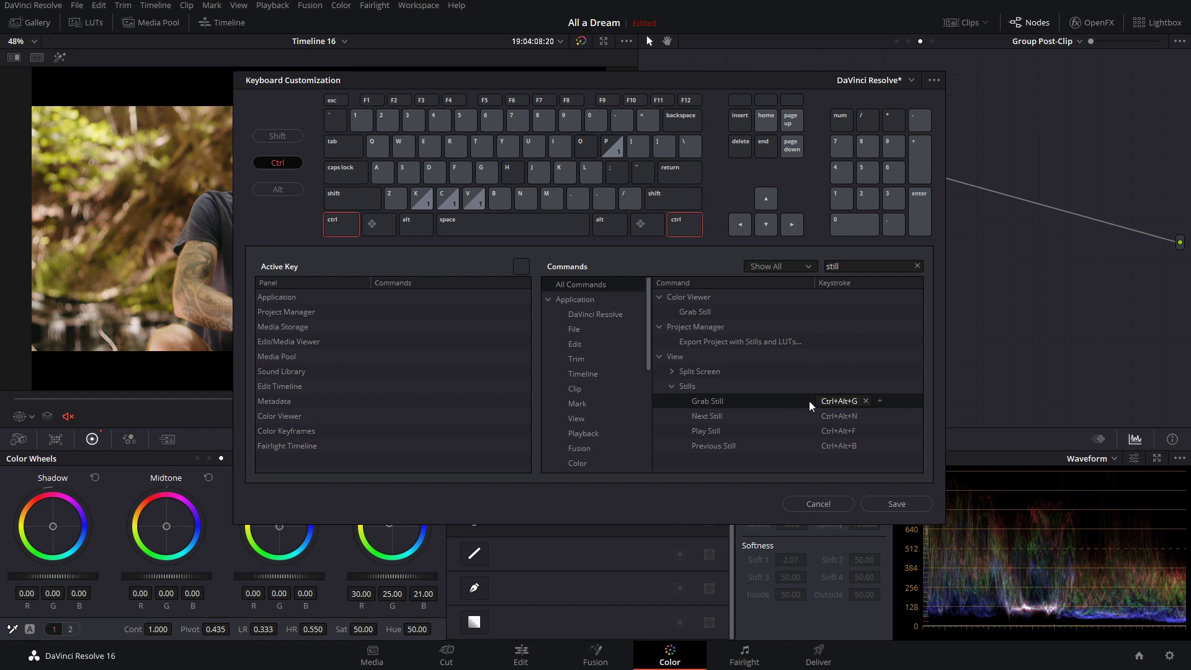
Look up the unmodified C key and assign C as an additional shortcut for the Grab Still command.
left_click(281, 162)
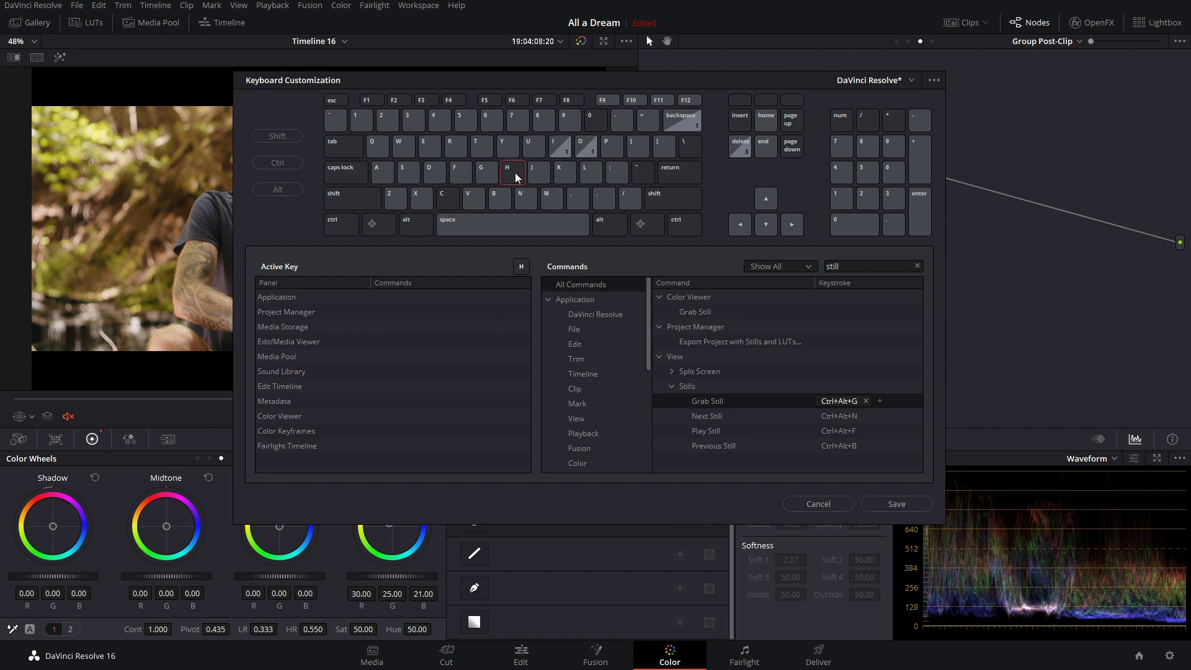
left_click(445, 199)
left_click(880, 401)
key("c")
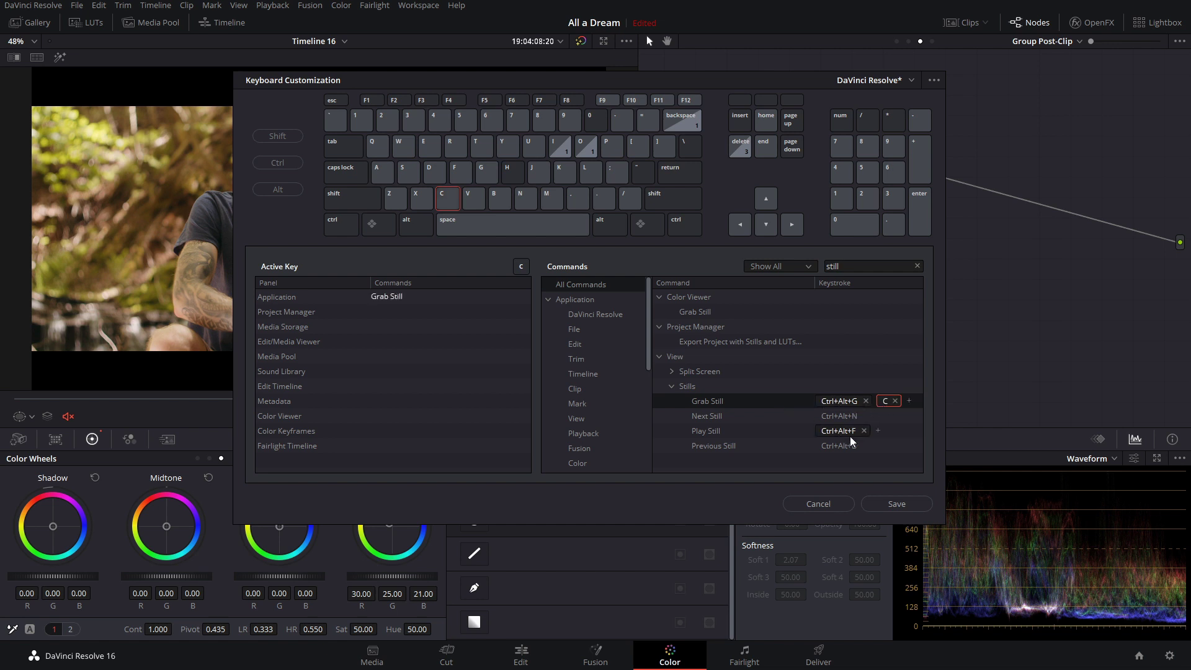
Save the shortcuts as a keyboard mapping preset named "Color Grading" and close the customization.
left_click(900, 504)
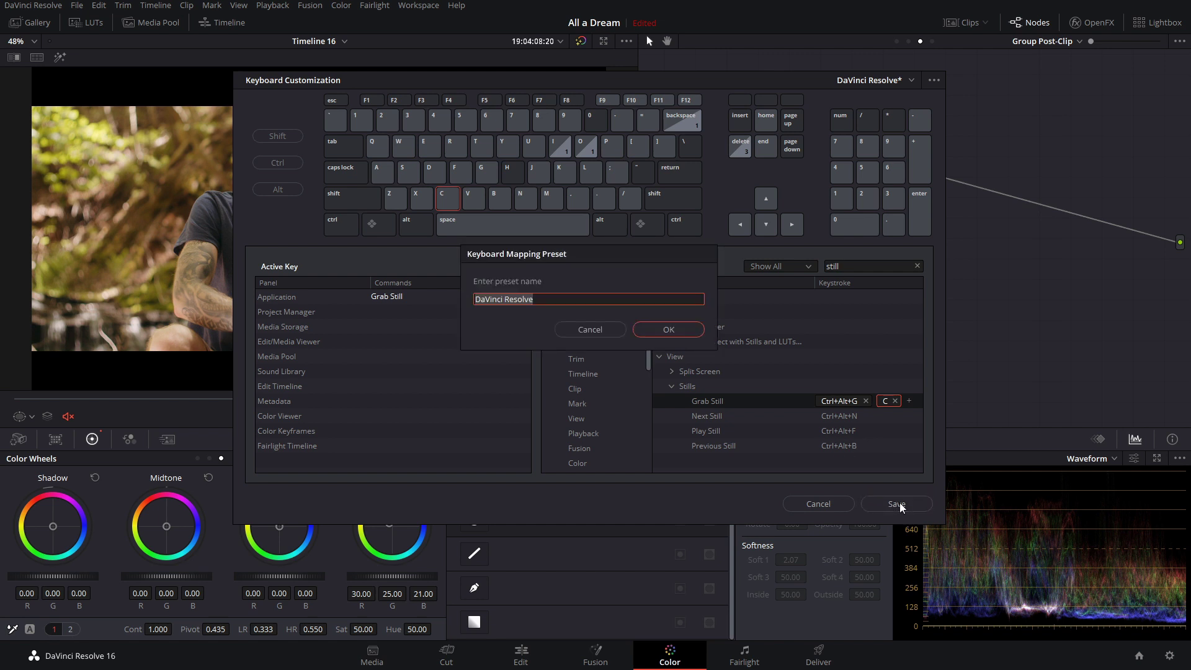
type("Color Grading")
left_click(676, 330)
left_click(847, 505)
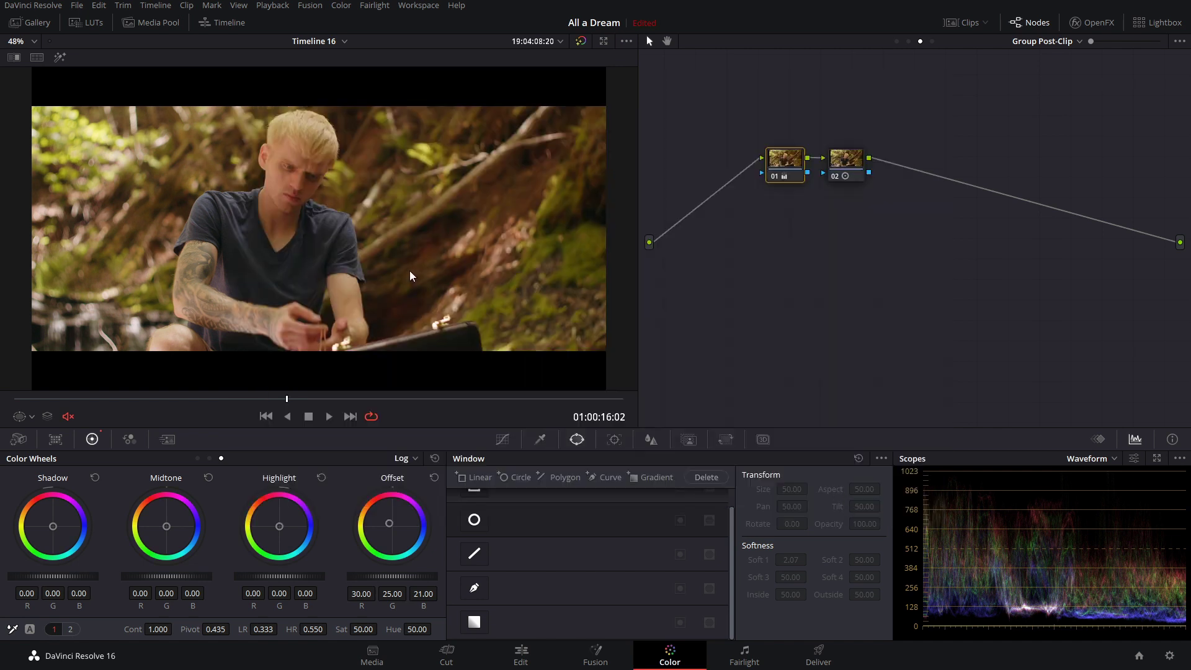
View the stills gallery, hide it again, and reopen Keyboard Customization.
left_click(29, 23)
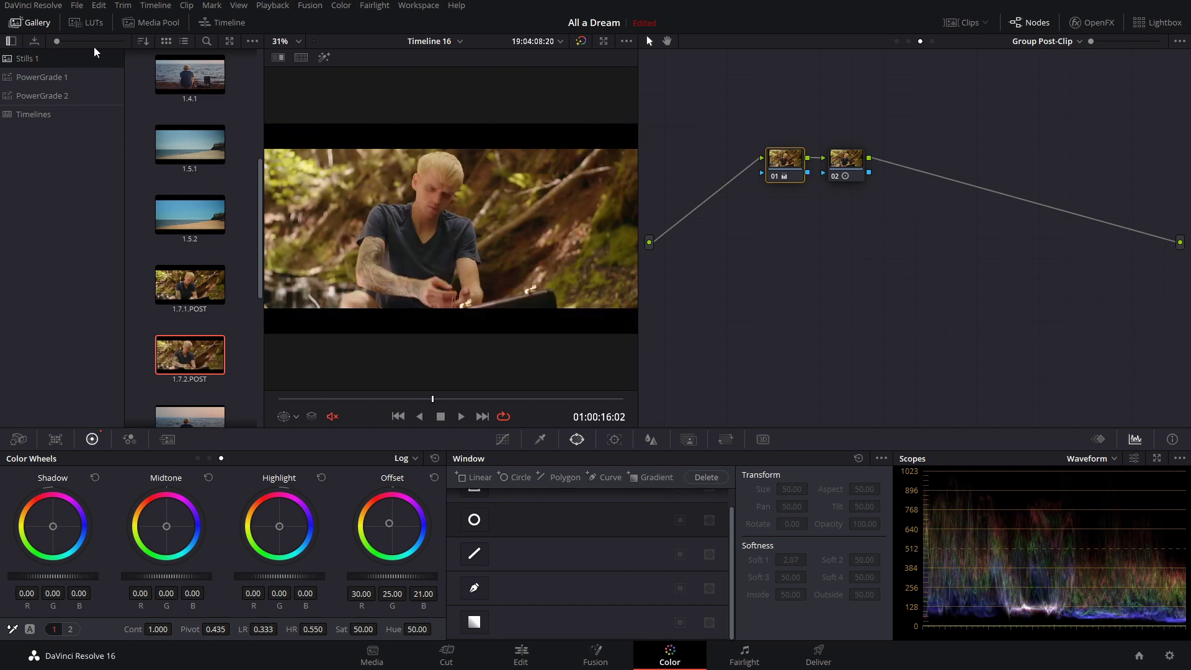
key("ctrl+shift+g")
key("ctrl+alt+k")
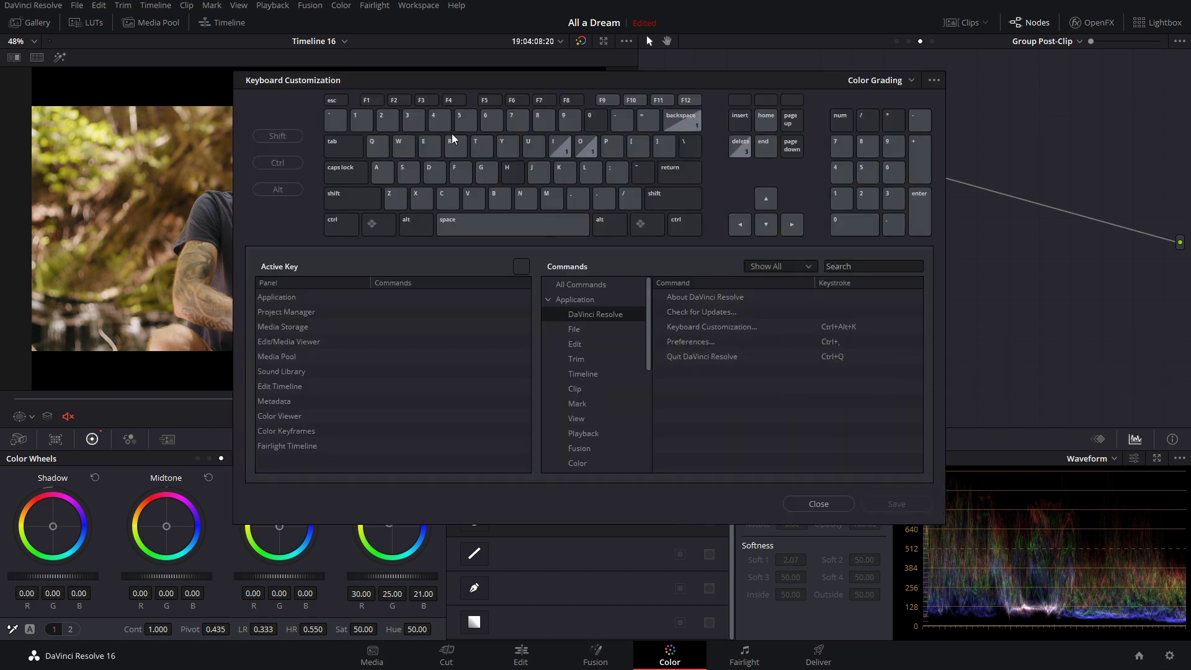
Look up the command assigned to Shift+K and list all available commands for browsing.
left_click(437, 120)
left_click(534, 121)
left_click(560, 179)
left_click(277, 136)
left_click(872, 266)
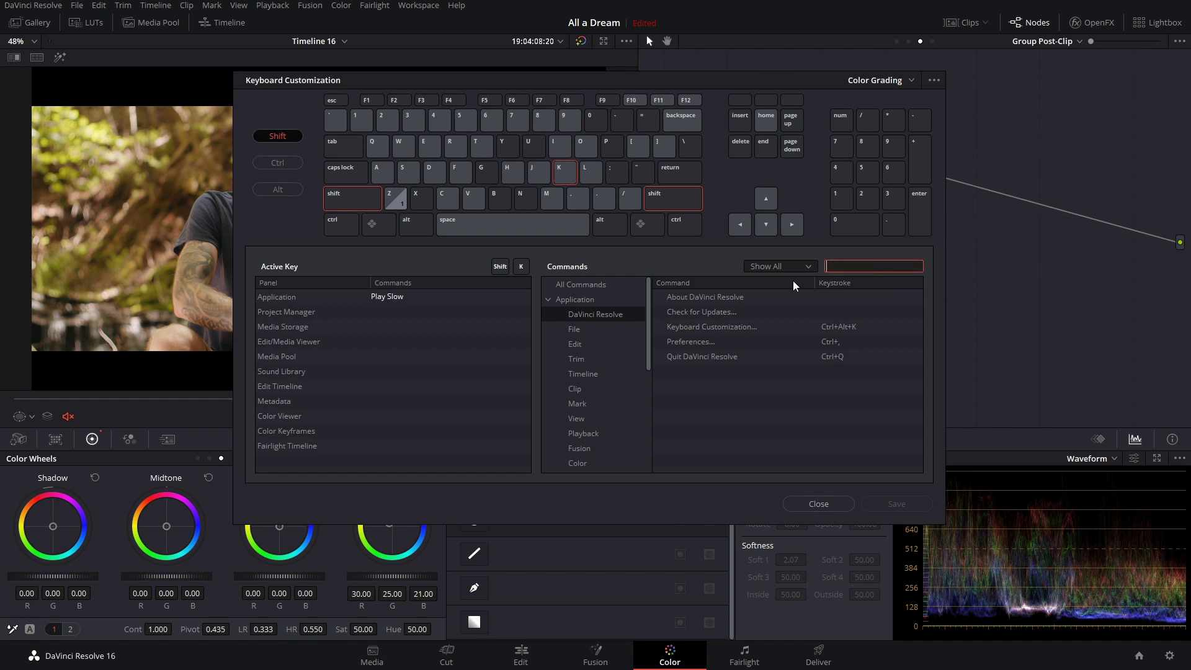
left_click(593, 284)
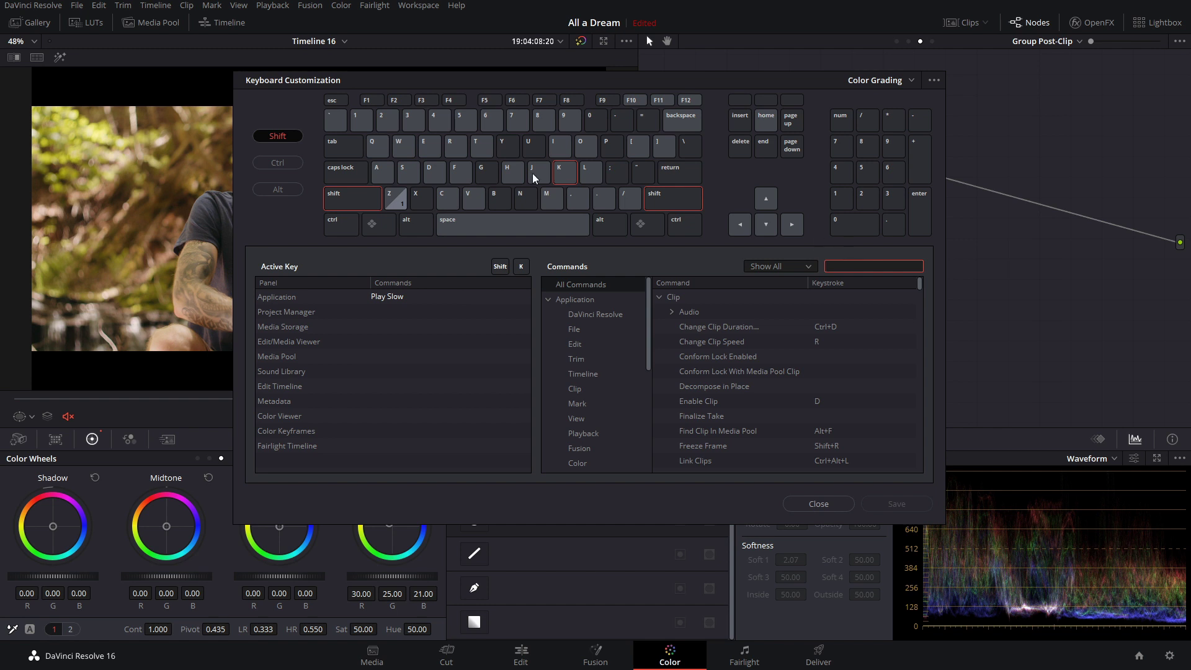
left_click(548, 197)
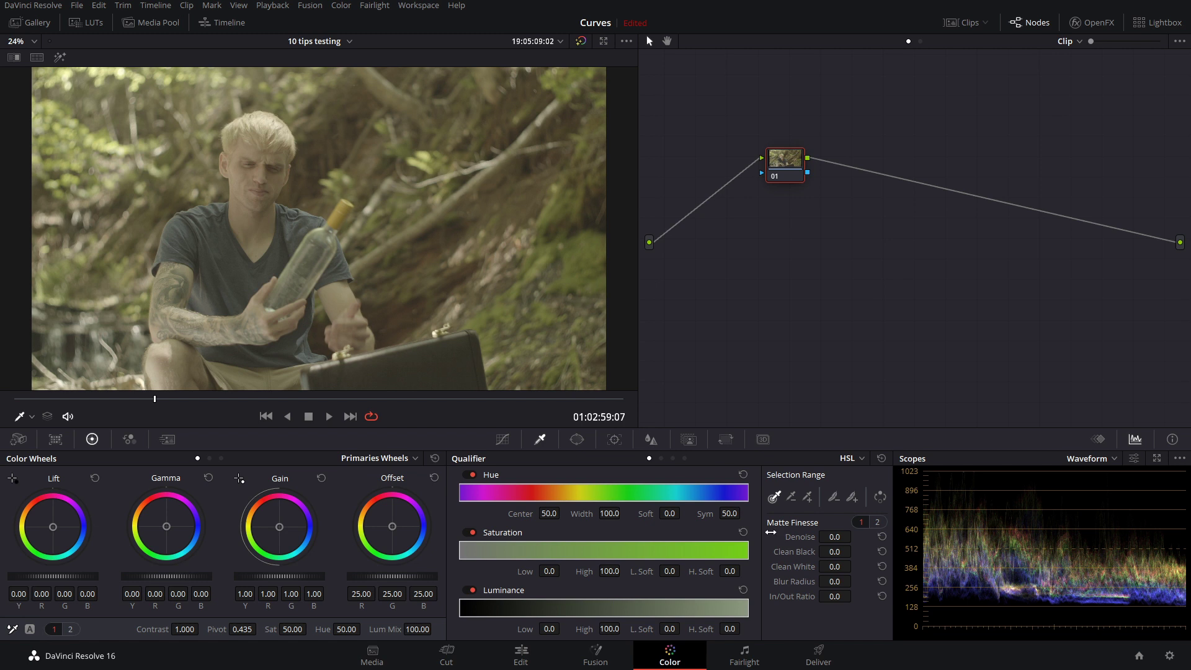
Scrub through the forest clip and draw a four-point curve window over the man's face at 01:02:59:15.
left_click_drag(160, 393, 470, 398)
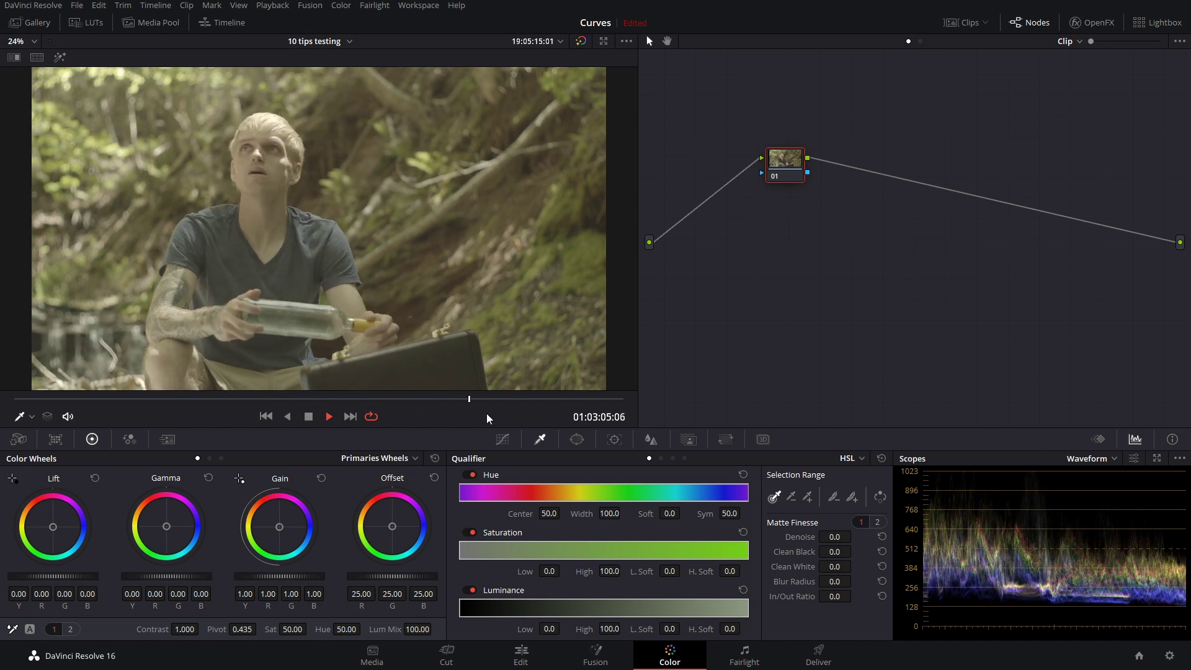
left_click_drag(478, 402, 172, 400)
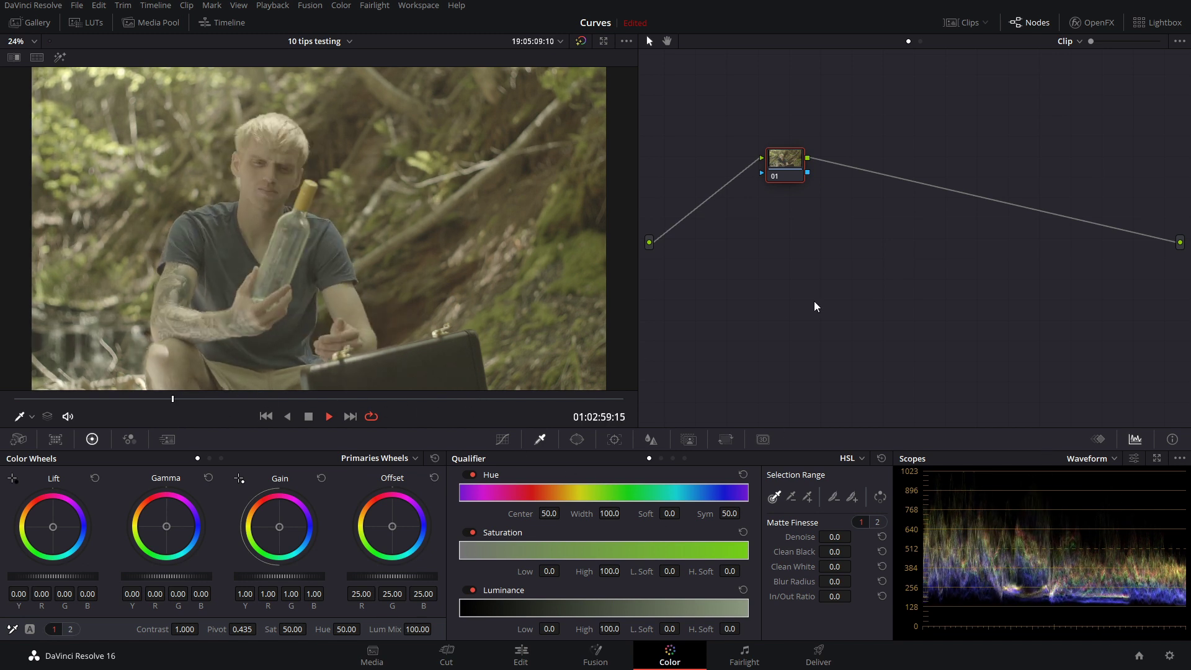
left_click(577, 439)
left_click(474, 589)
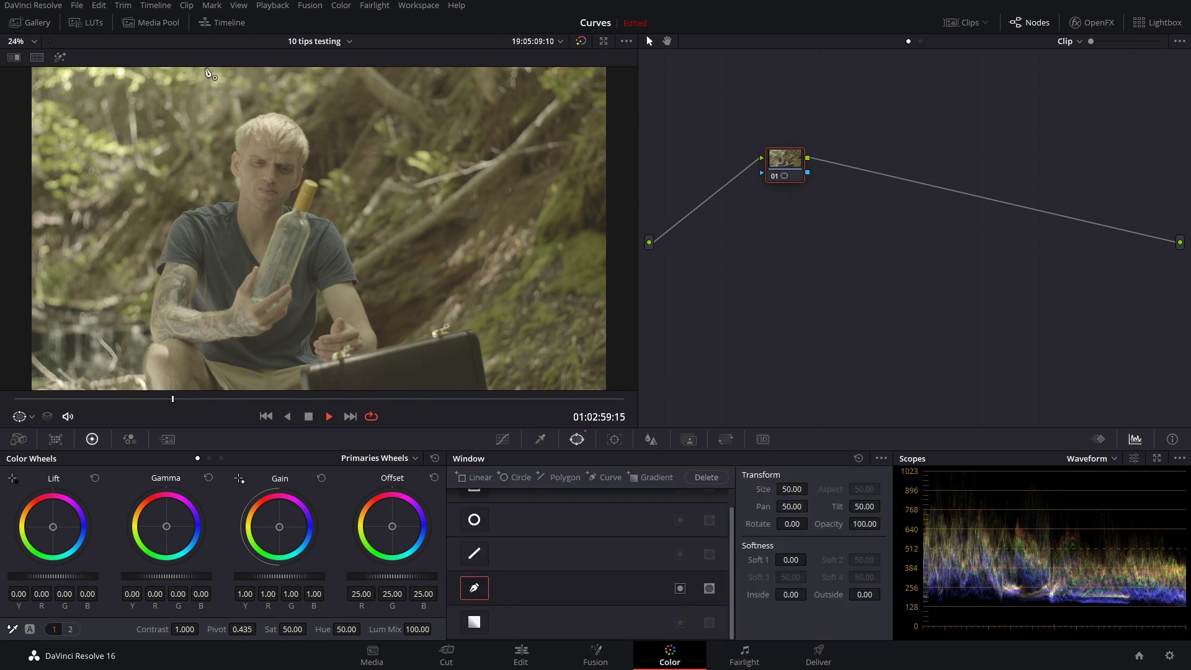
left_click(253, 139)
left_click(242, 222)
left_click(276, 221)
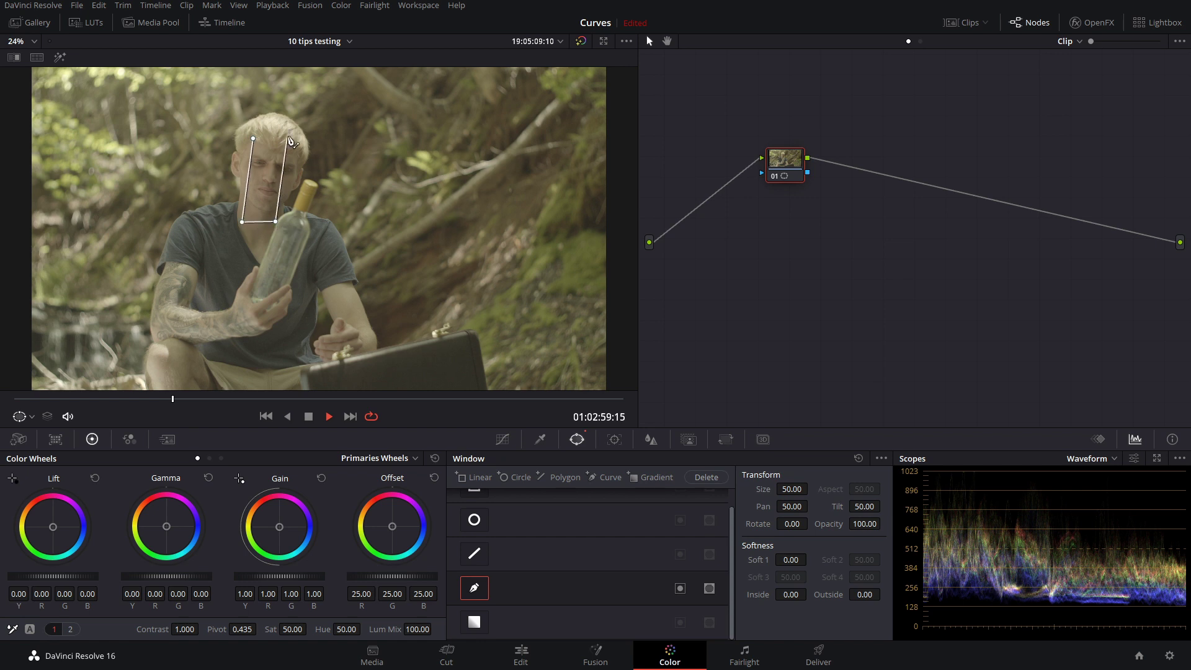
left_click(293, 157)
left_click(253, 138)
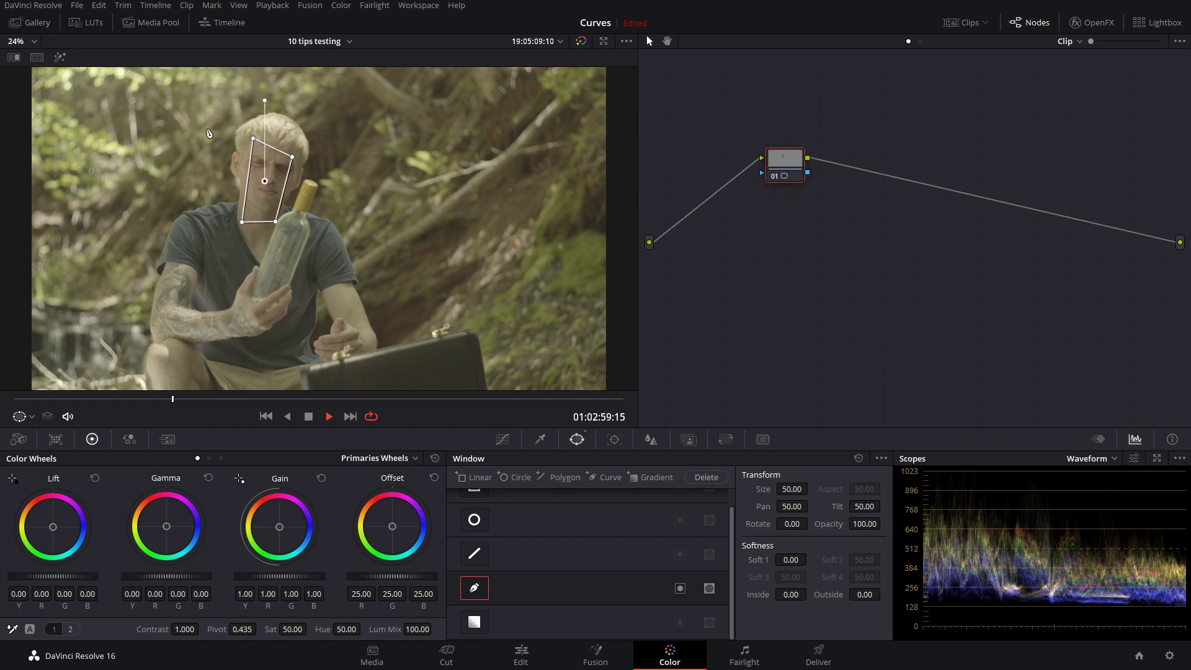
Highlight the window to isolate it in the scopes, shift it to pan 49.55 and tilt 49.90 at 01:03:06:20, and turn highlighting off.
left_click(60, 57)
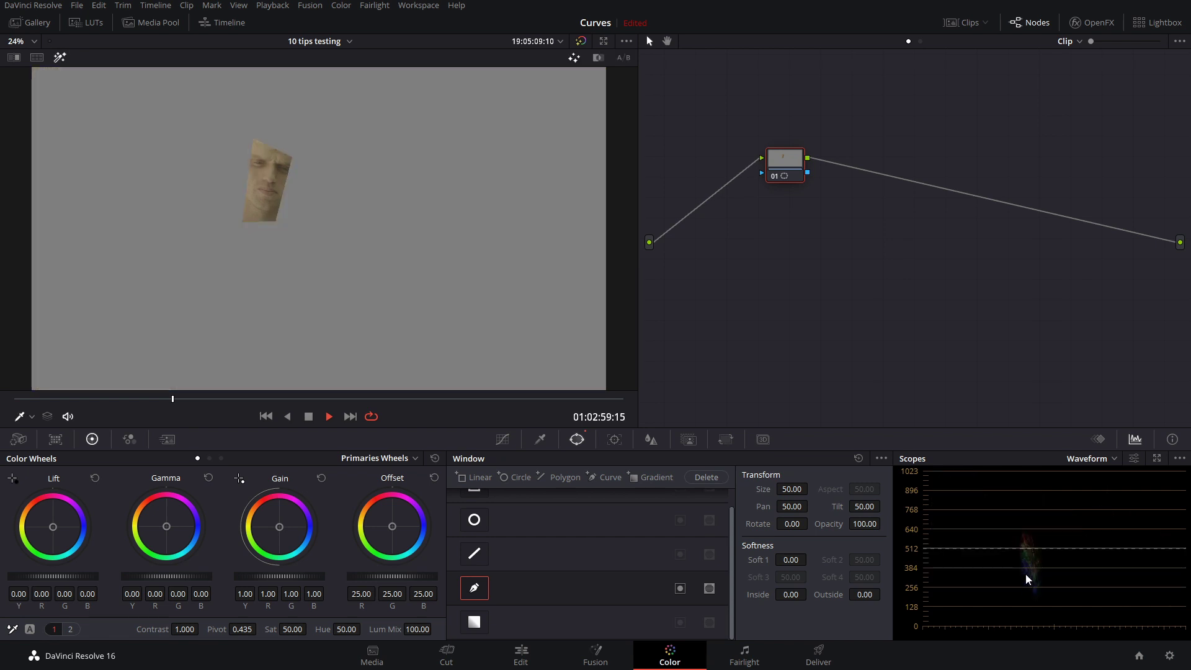
left_click_drag(181, 400, 554, 366)
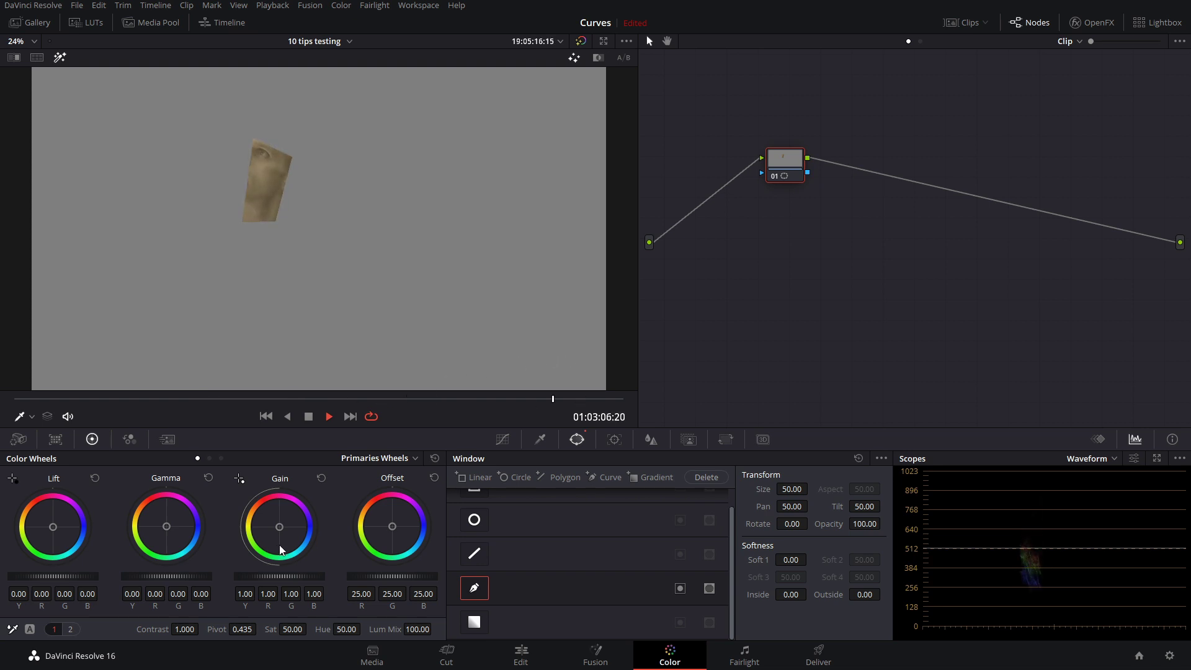
left_click(20, 417)
left_click(40, 470)
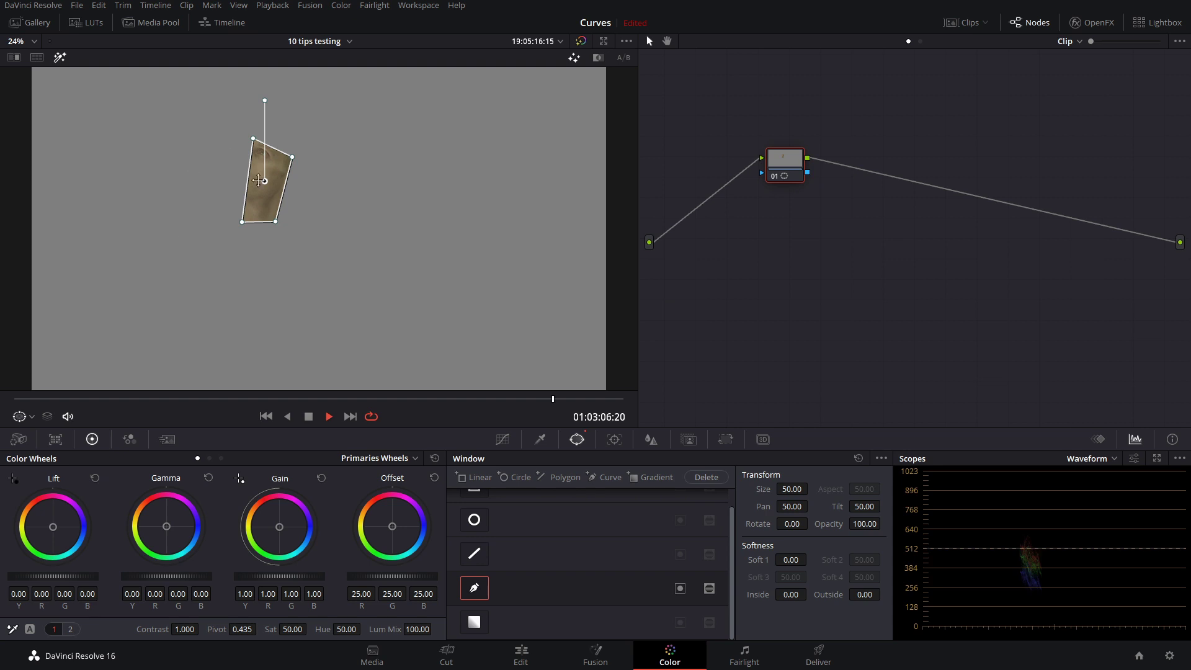
mouse_move(265, 186)
left_mouse_down()
mouse_move(313, 189)
mouse_move(325, 155)
mouse_move(240, 193)
mouse_move(254, 184)
left_mouse_up()
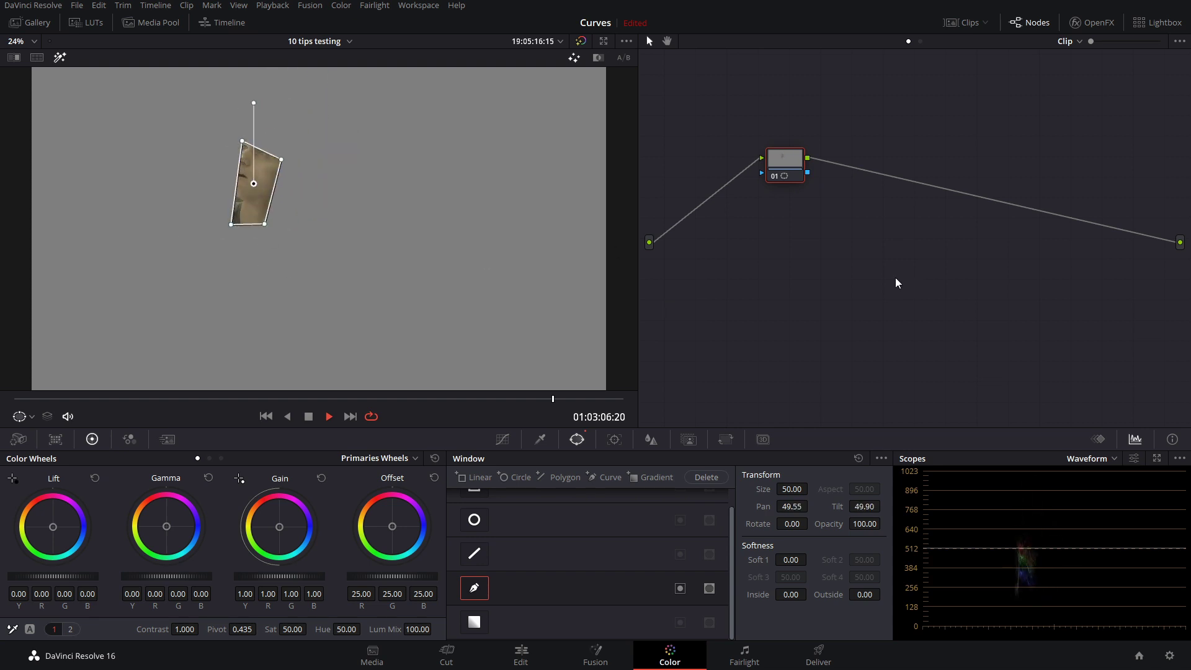
left_click(59, 57)
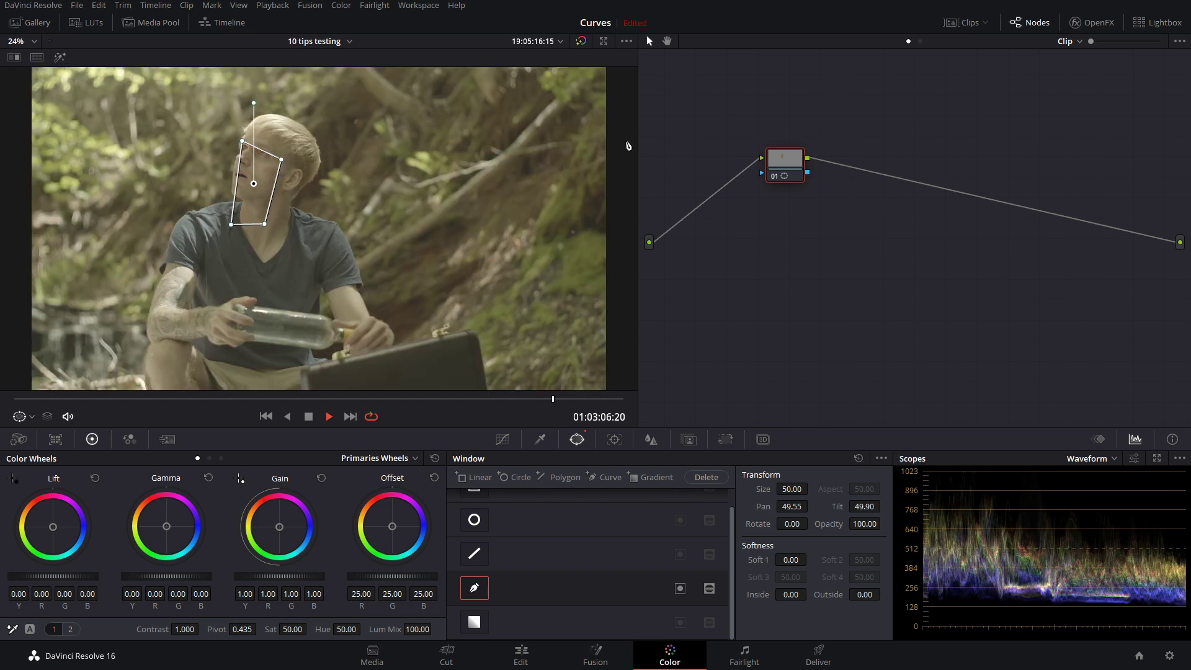
Reset the grade of node 01 to remove the face window.
right_click(781, 163)
left_click(800, 172)
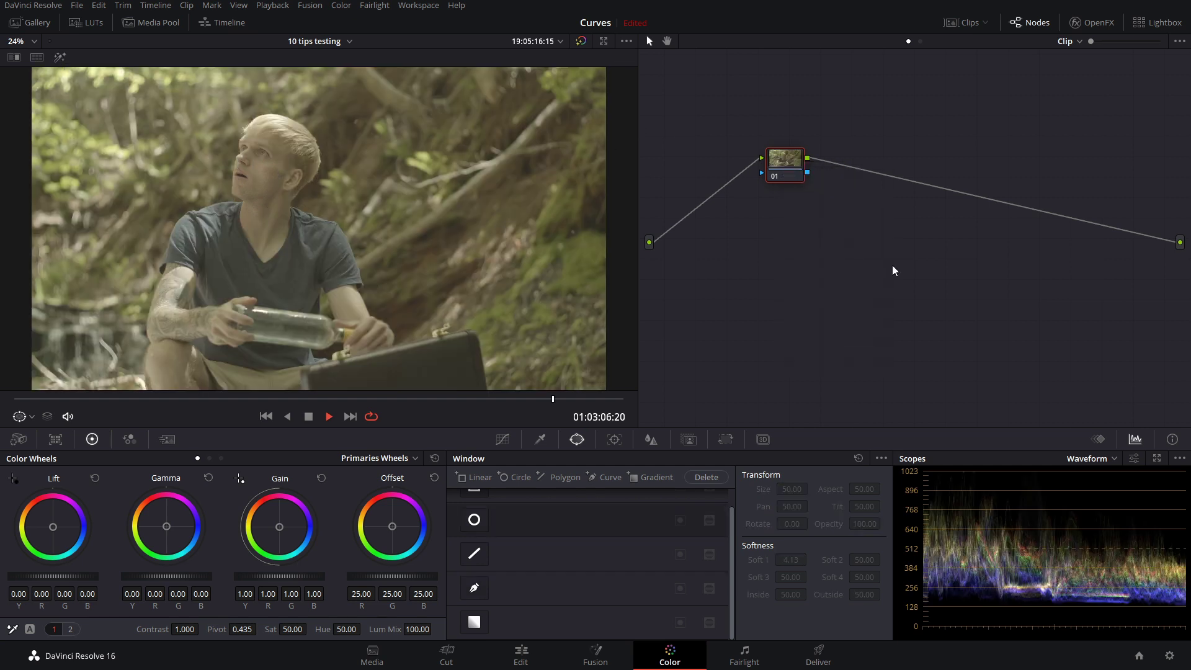
Enable Display Qualifier Focus in the scopes with the viewer set to Qualifier, and switch the scope to Vectorscope.
left_click(1179, 458)
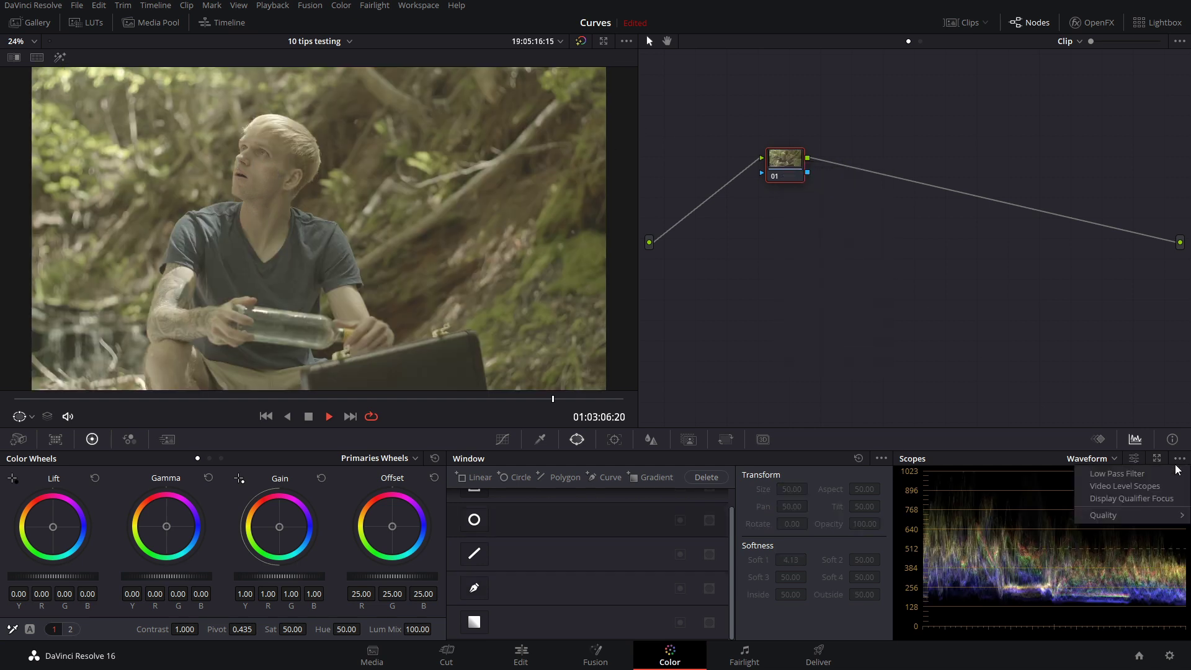
left_click(1149, 500)
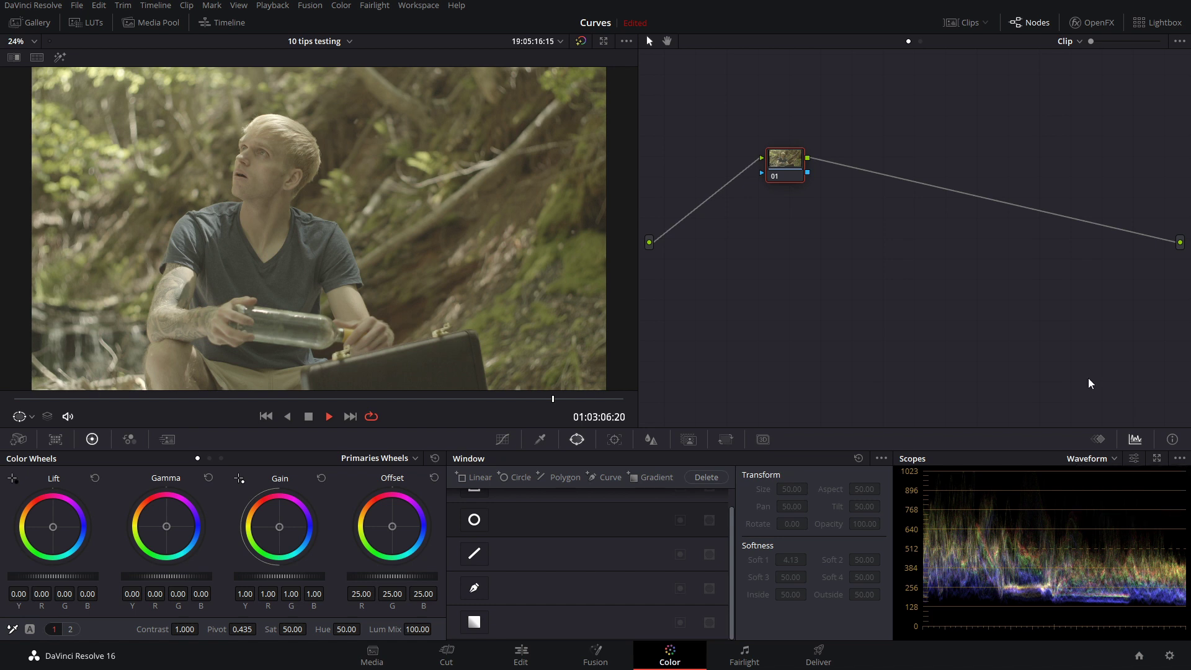
left_click(21, 418)
left_click(43, 453)
left_click(1095, 459)
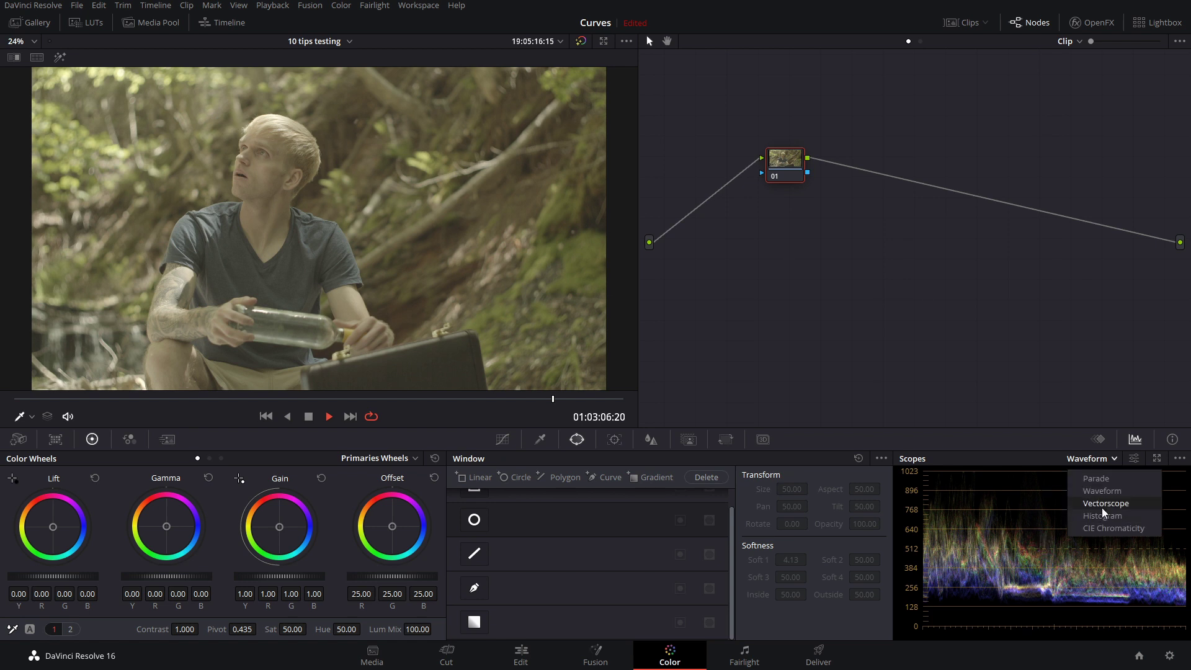
left_click(1102, 508)
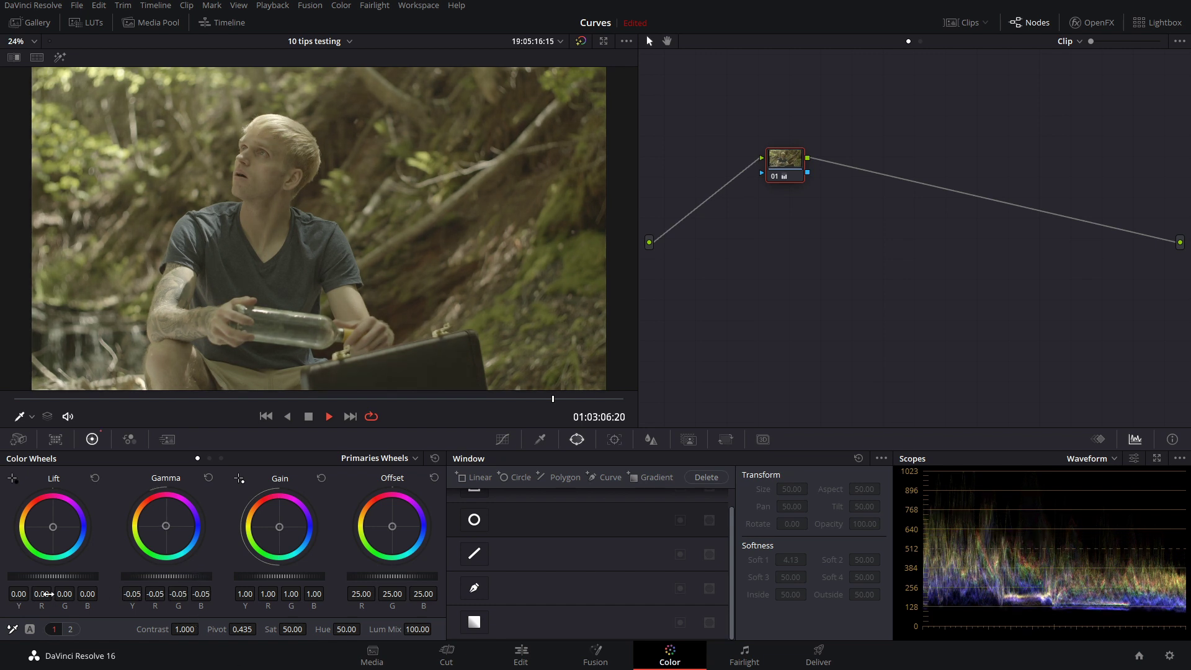
Darken the forest clip with gamma -0.05 and lift -0.06, and raise its gain slightly.
left_click_drag(72, 574, 60, 574)
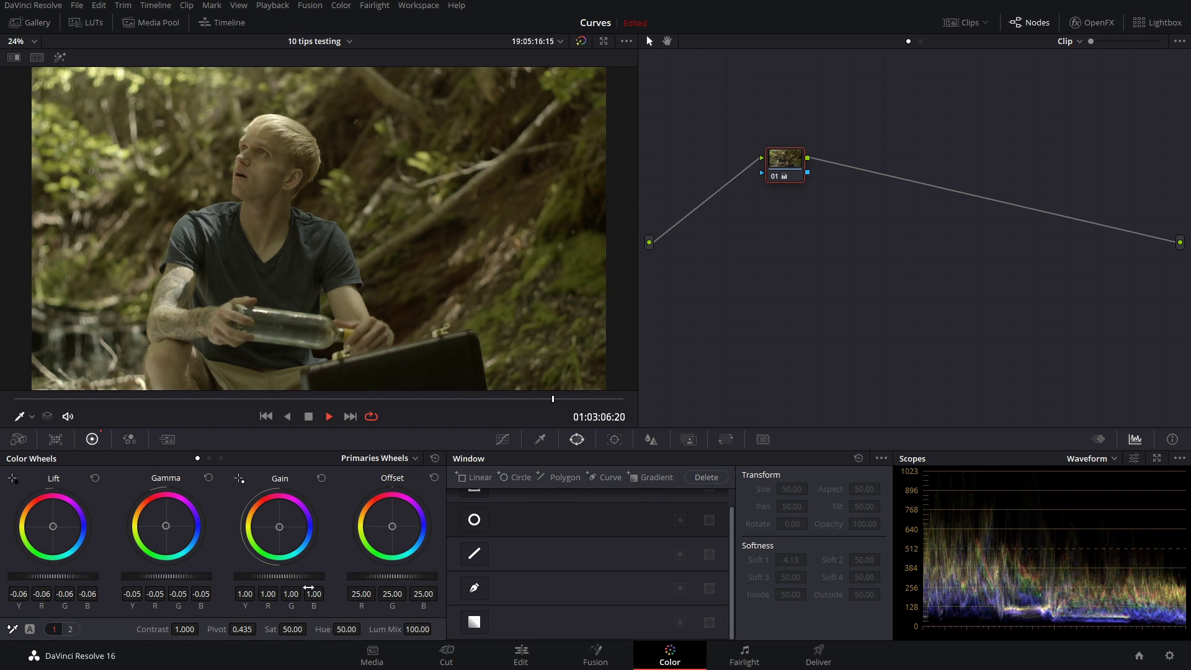
left_click_drag(263, 584, 272, 584)
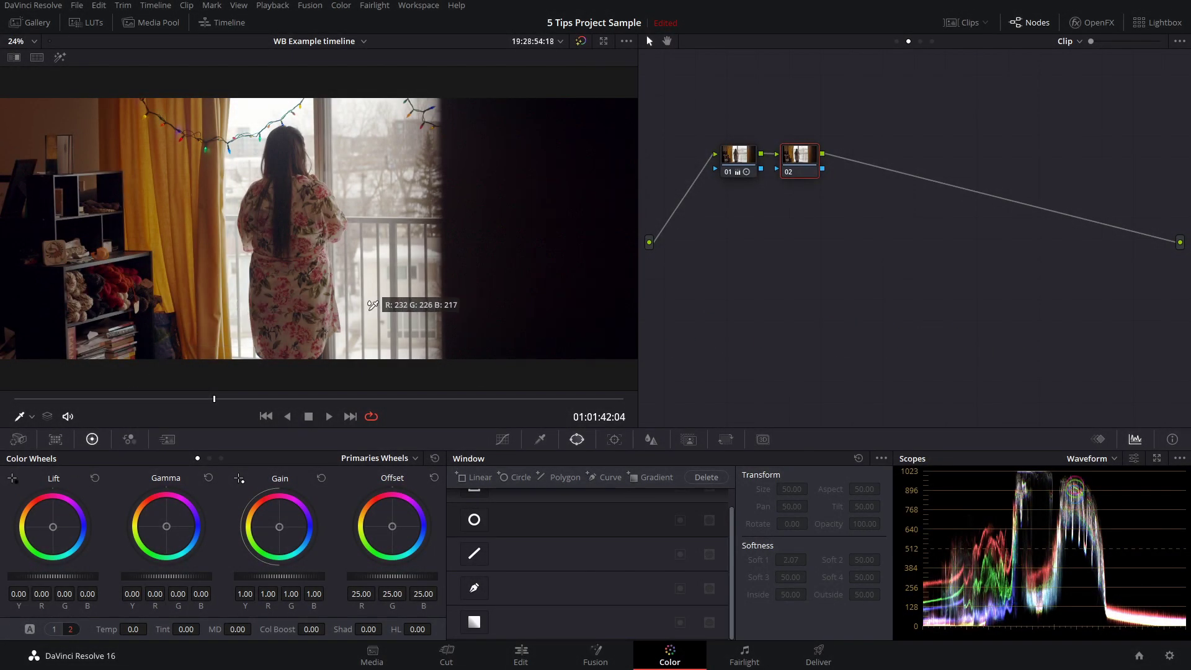
White-balance node 02 by sampling the bright area outside the window, and show the picker's RGB value in the viewer.
left_click(406, 248)
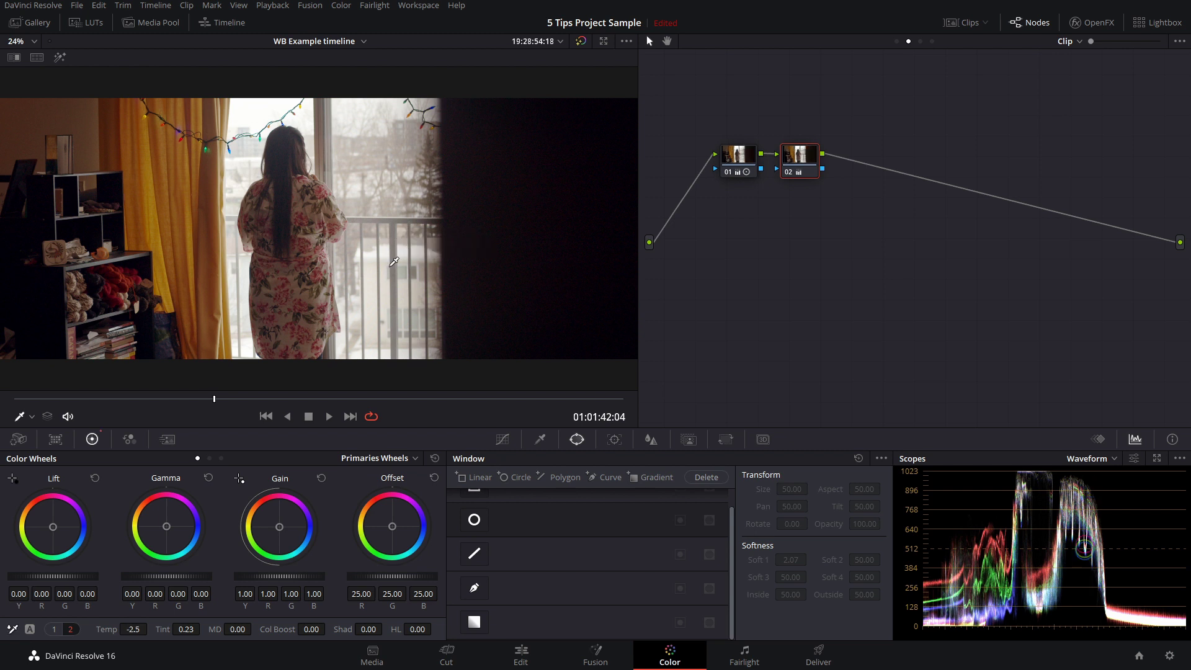
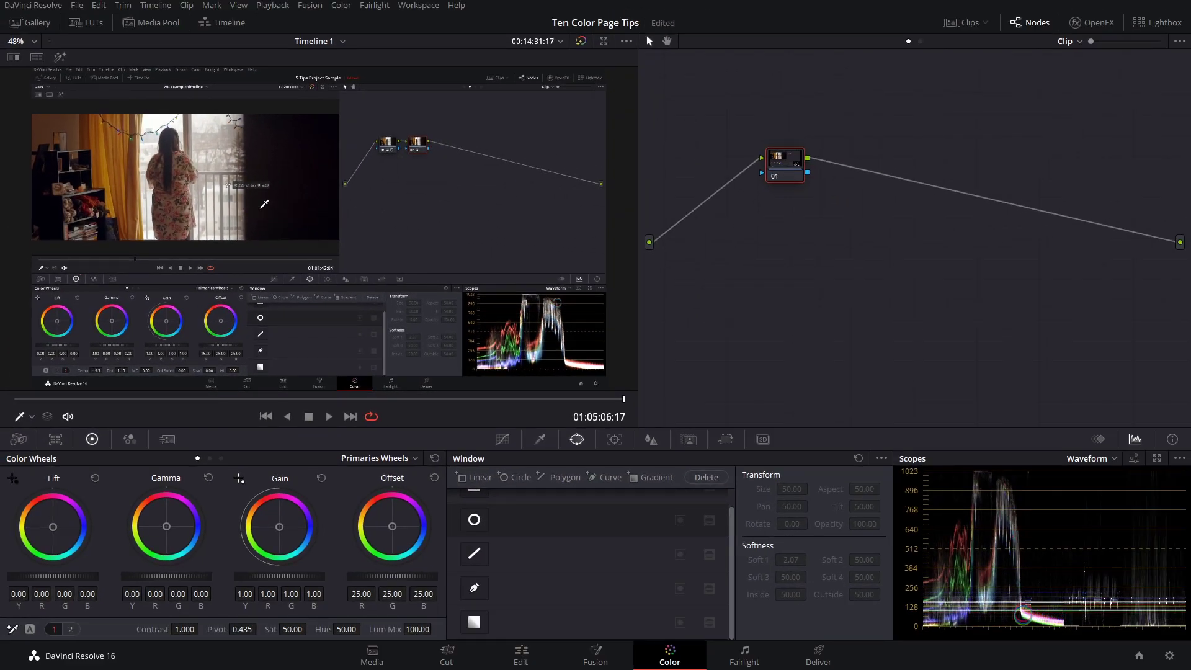
right_click(276, 214)
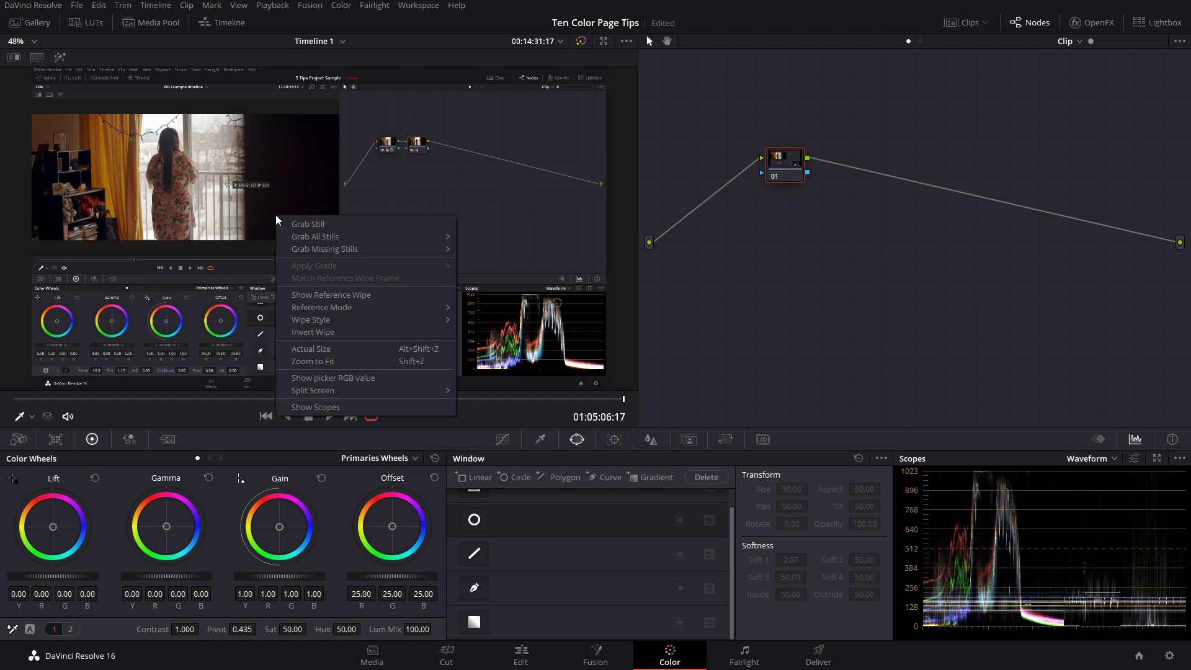
left_click(323, 378)
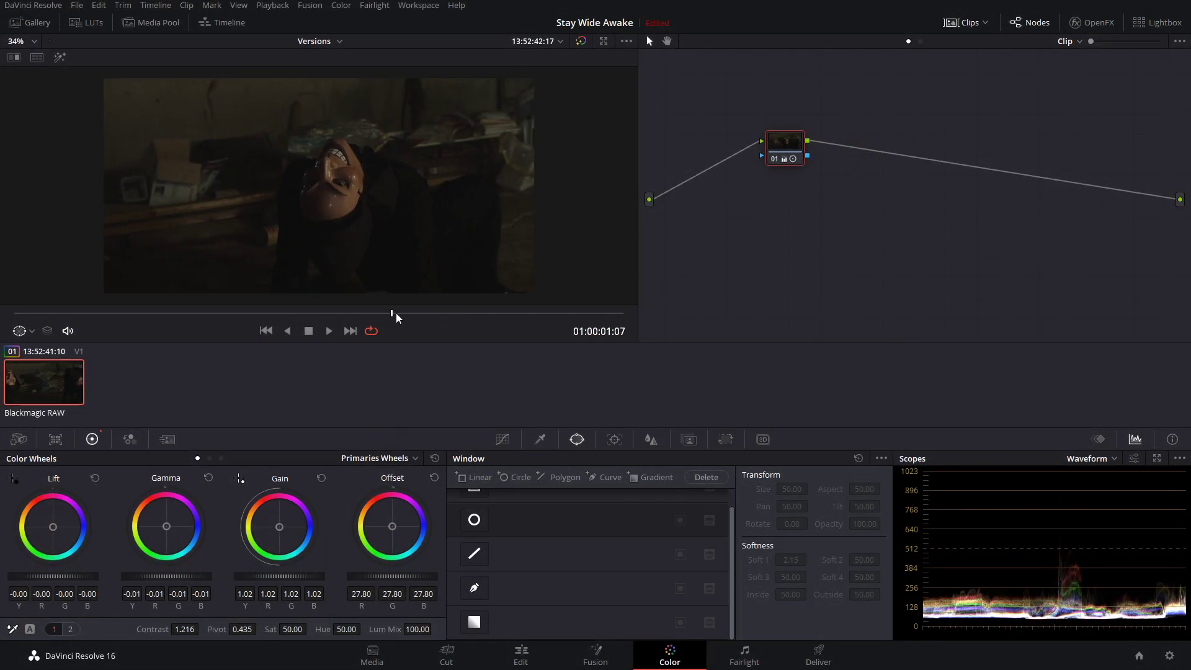
Move the dark masked-figure clip to 01:00:01:08 and add a serial node after node 01.
left_click_drag(396, 313, 400, 315)
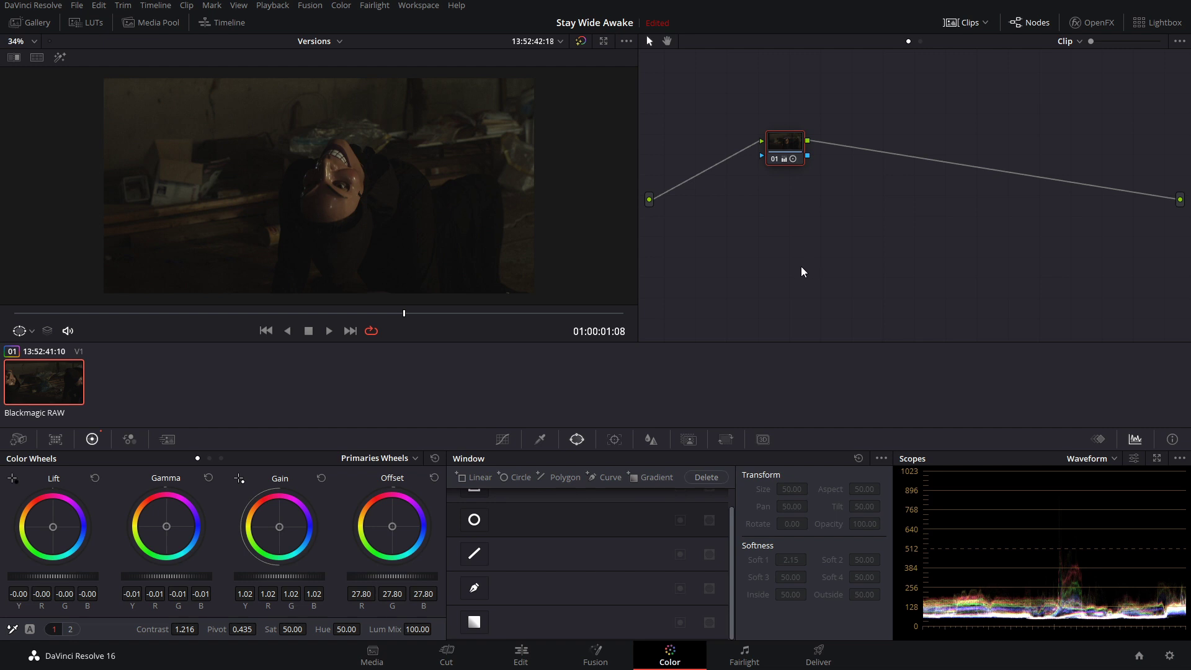
left_click(71, 629)
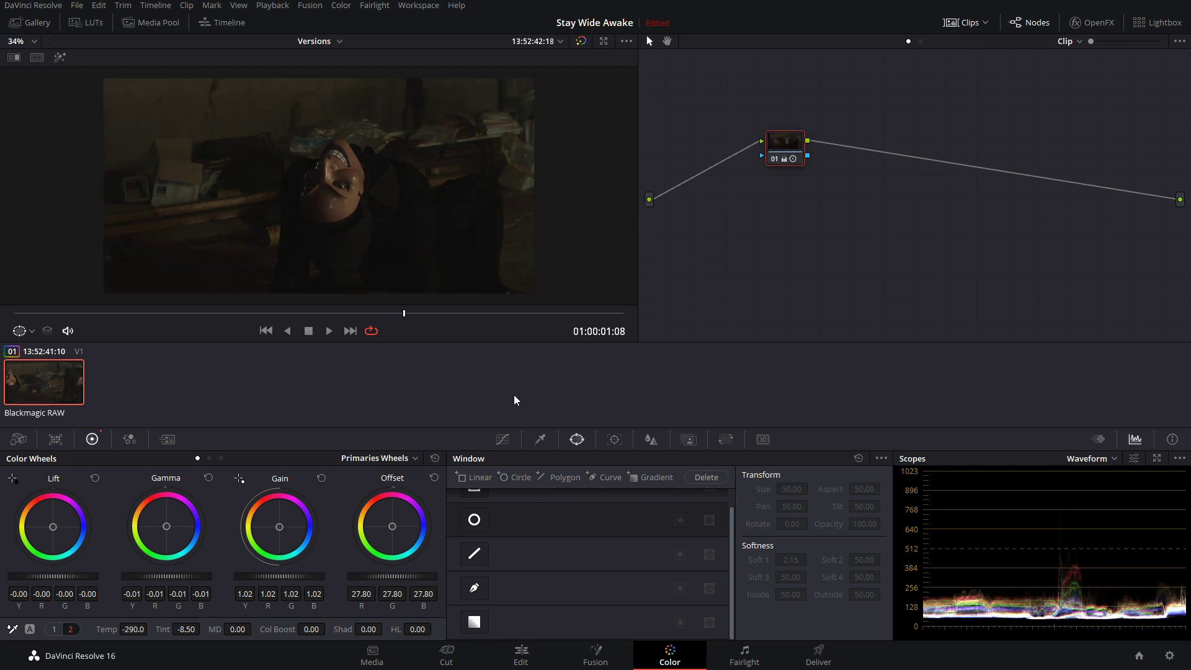
key("alt+s")
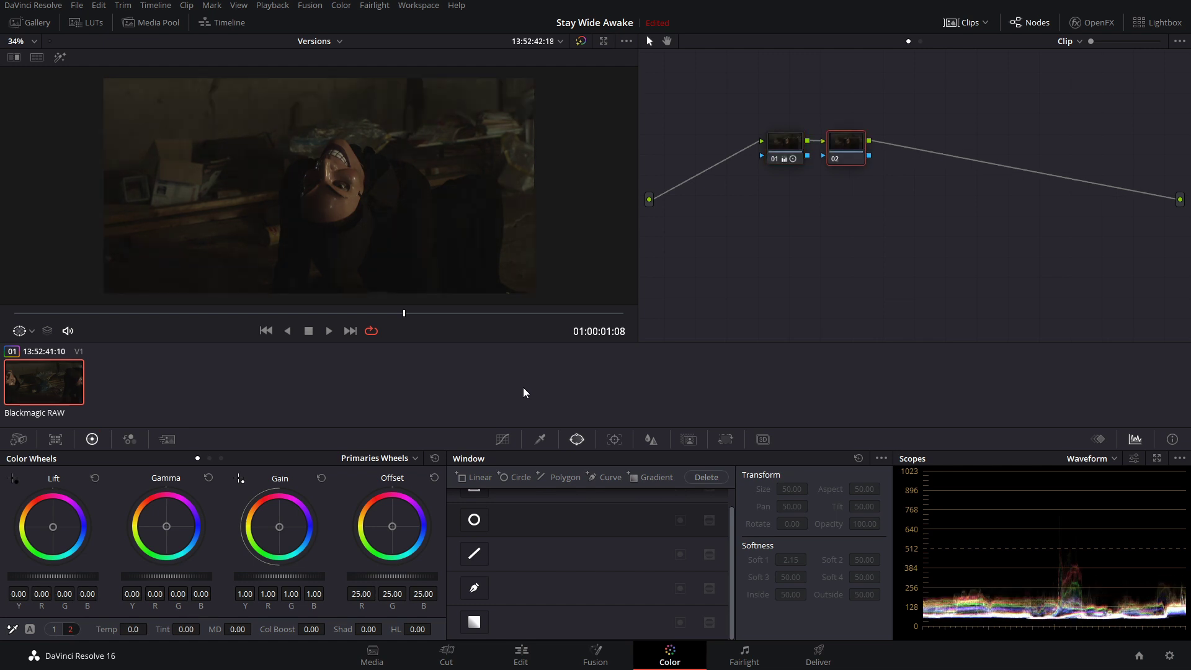
Check the Printer Light Hotkeys setting and display the primary colour controls as Primaries Bars.
left_click(340, 6)
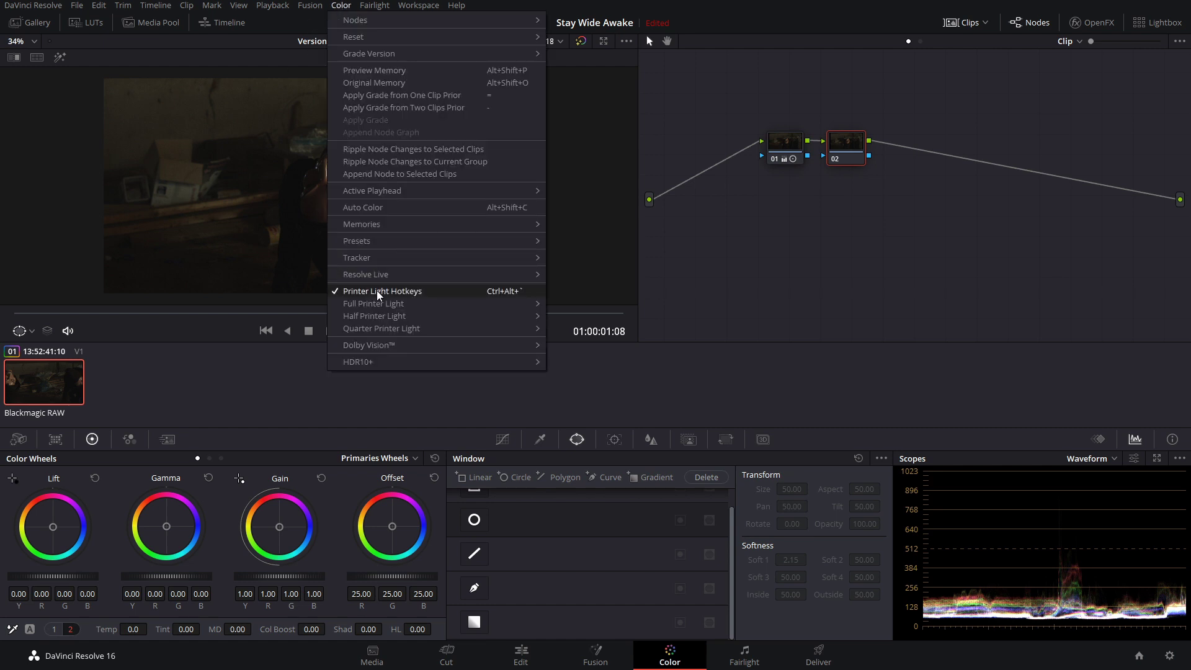
left_click(363, 399)
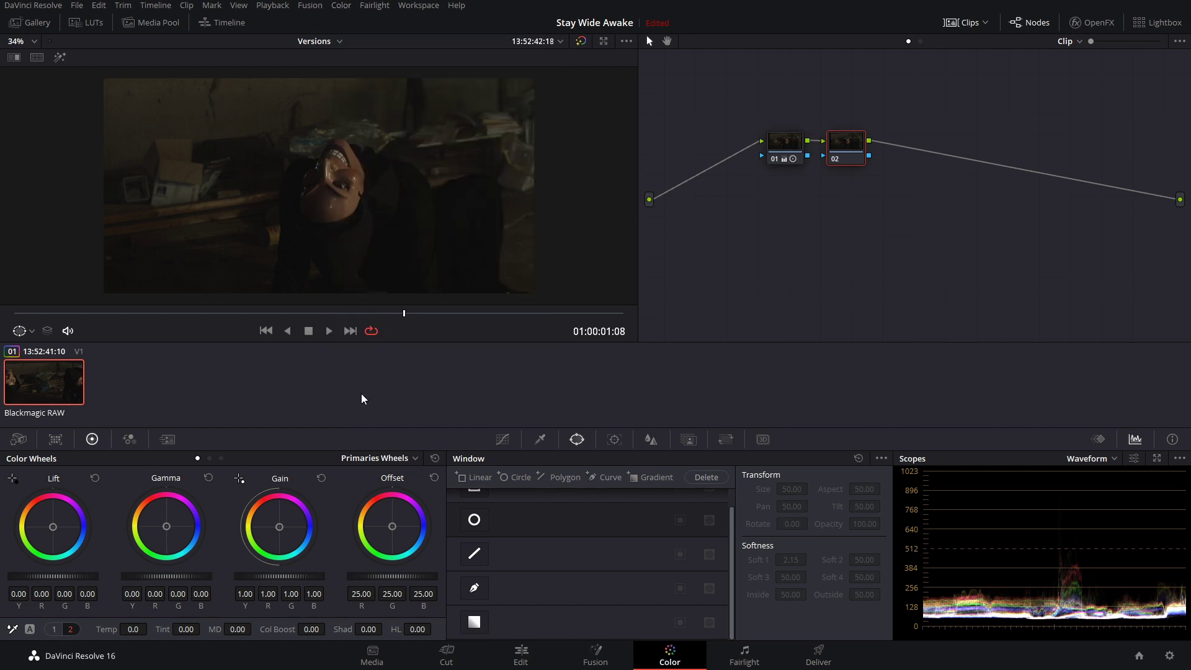
left_click(209, 459)
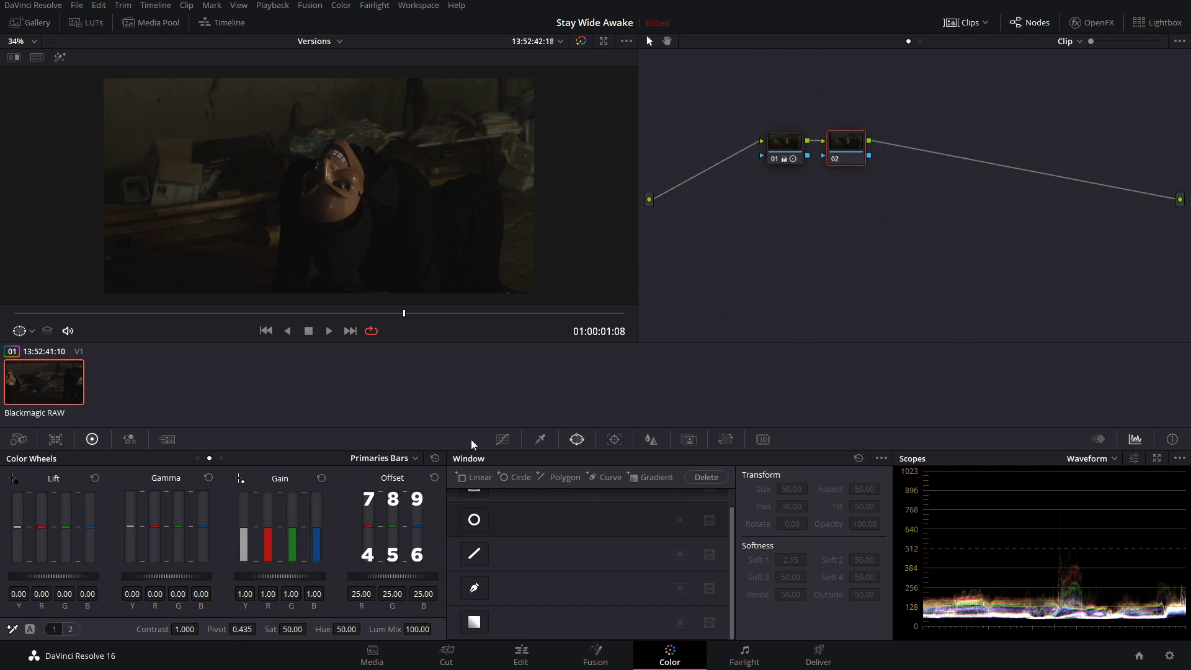
Cool the image on node 02 with printer lights, setting the offset to red 20.00 and blue 30.00.
key("KP_4")
key("KP_4")
key("KP_4")
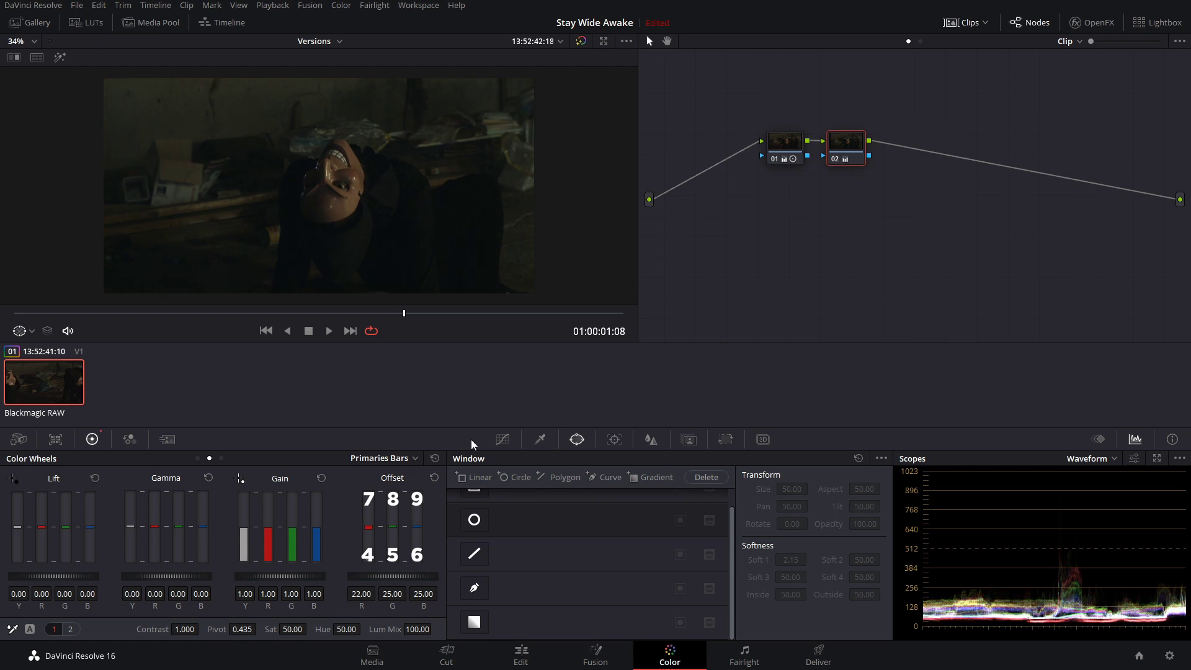
key("KP_9")
key("KP_9")
key("KP_9")
key("KP_9")
key("KP_4")
key("KP_9")
key("KP_4")
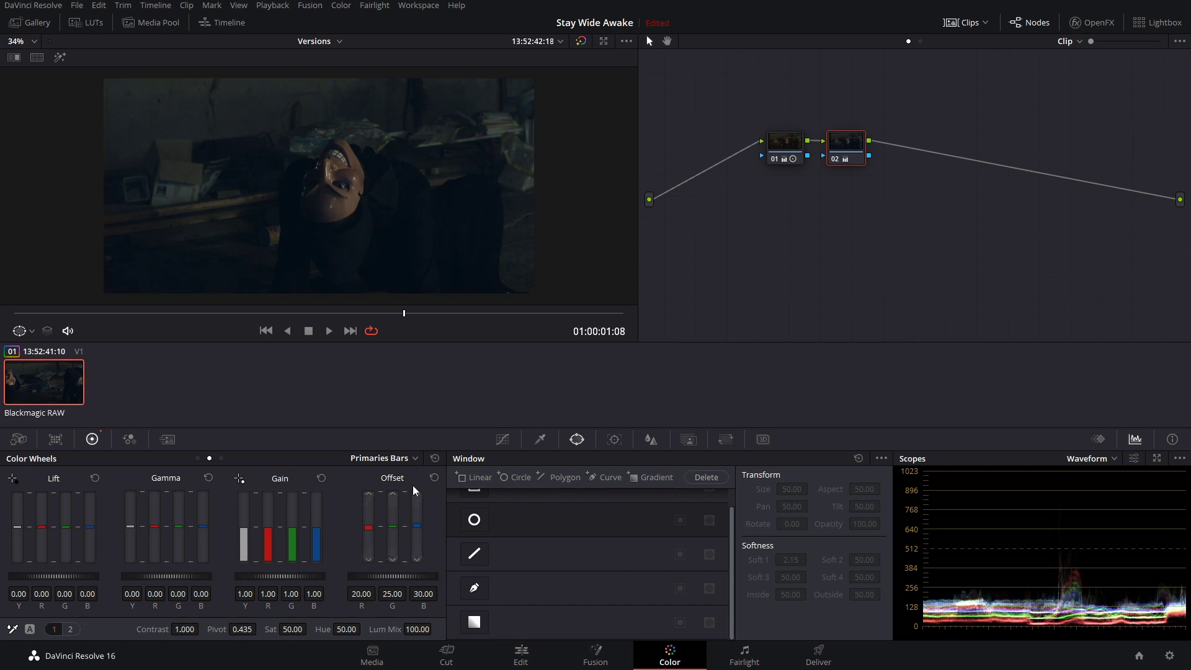
In the Log wheels, set node 02's shadows to R 0.07, G -0.02, B -0.06 with low range 0.231, and move to 01:00:01:10.
left_click(220, 457)
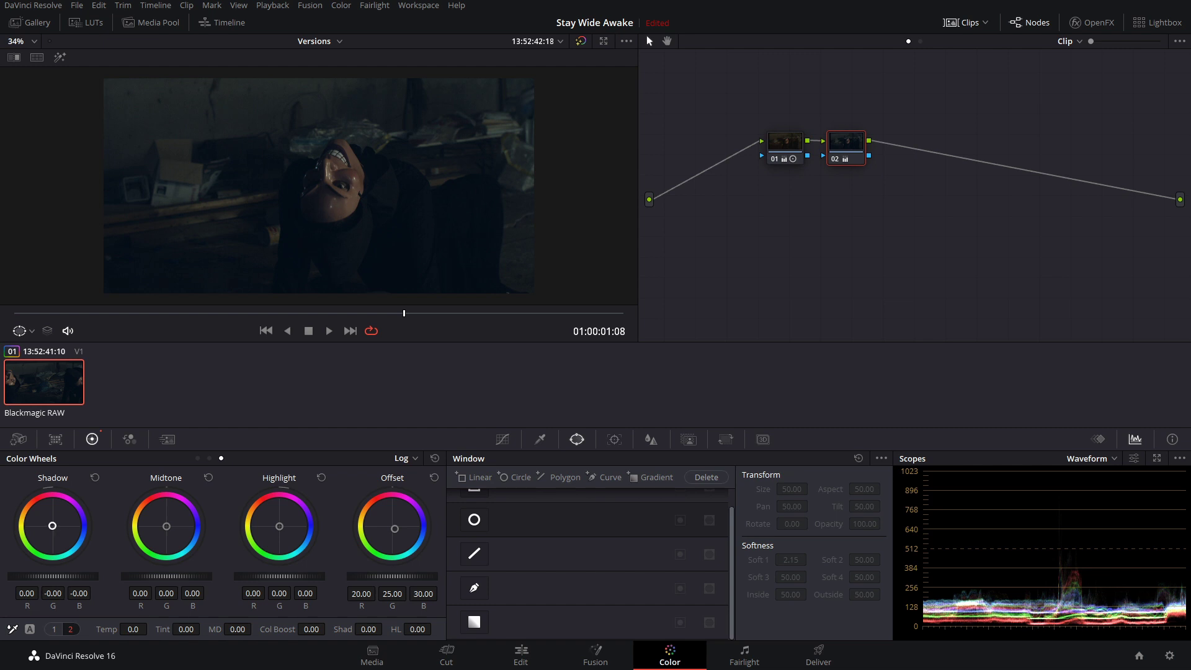
left_click_drag(53, 525, 50, 524)
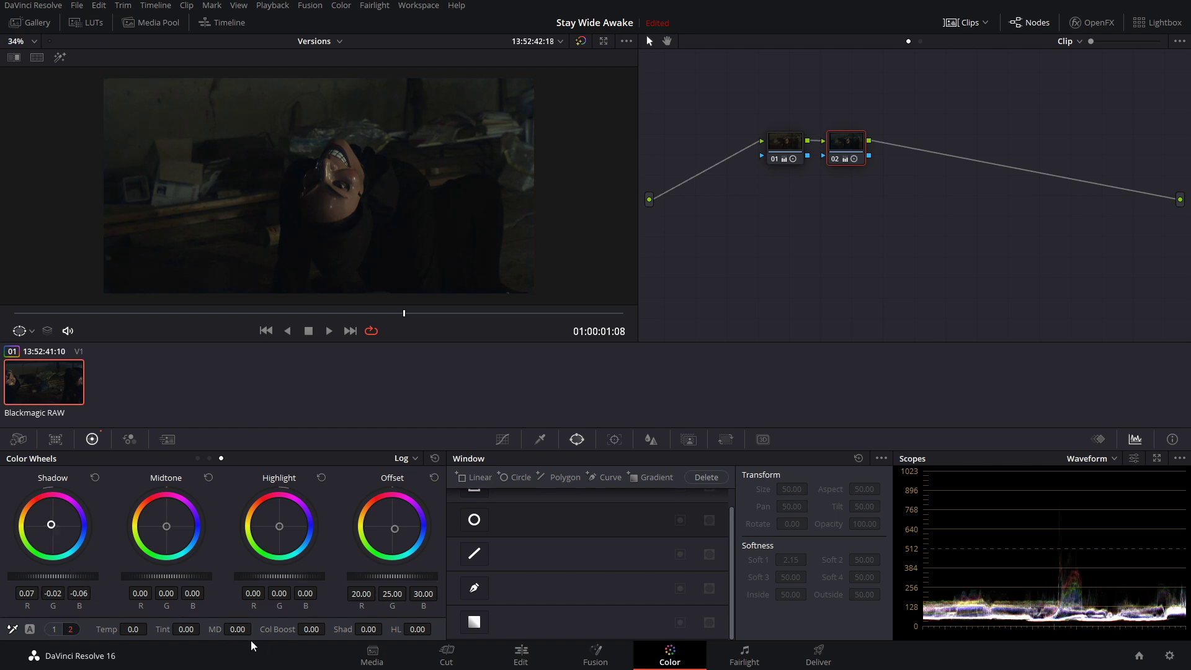
left_click(54, 629)
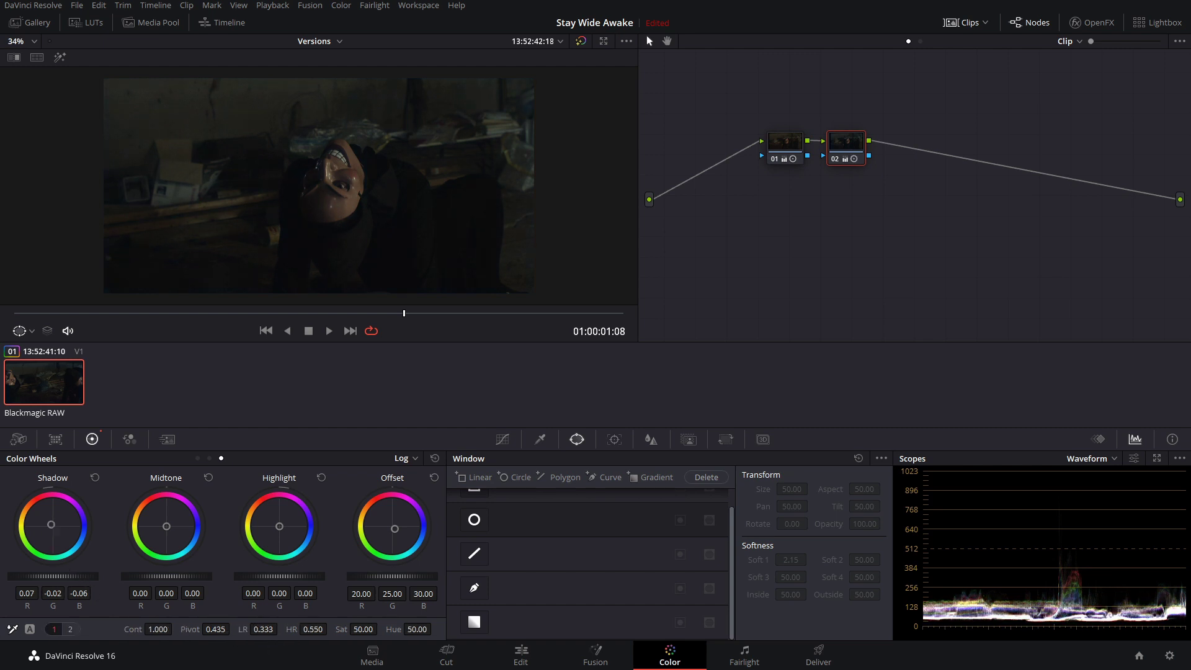
left_click_drag(403, 317, 429, 319)
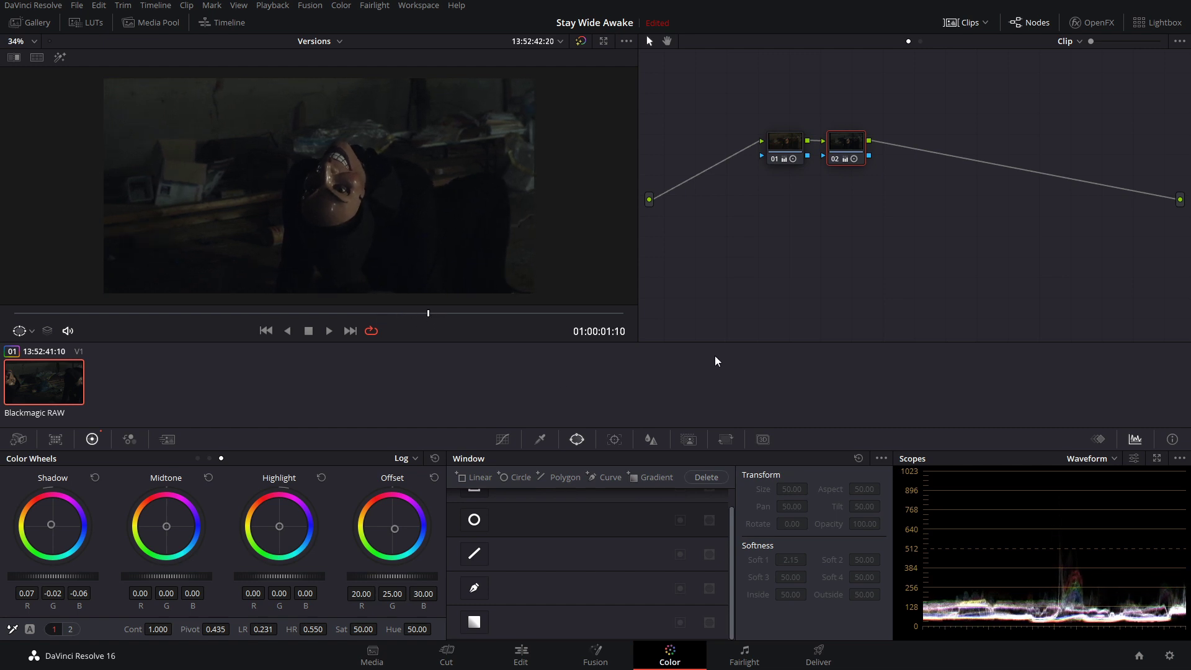
Compare the image with node 02 disabled and enabled from an added serial node 03, and delete node 03.
right_click(839, 155)
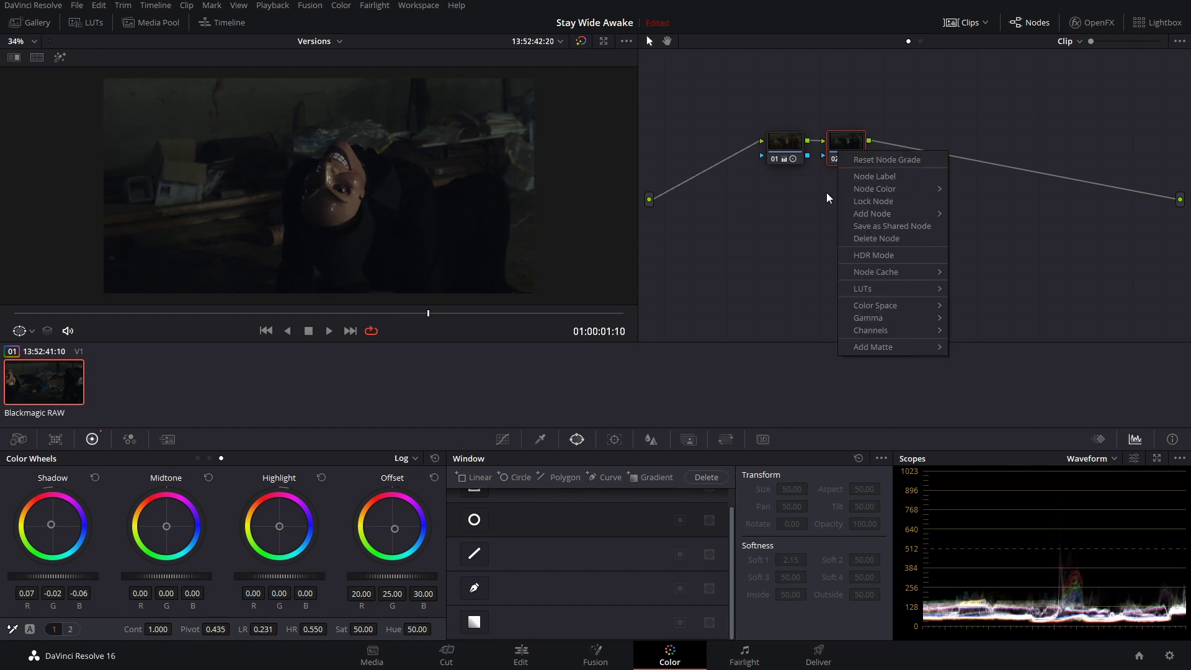
left_click(809, 223)
key("alt+s")
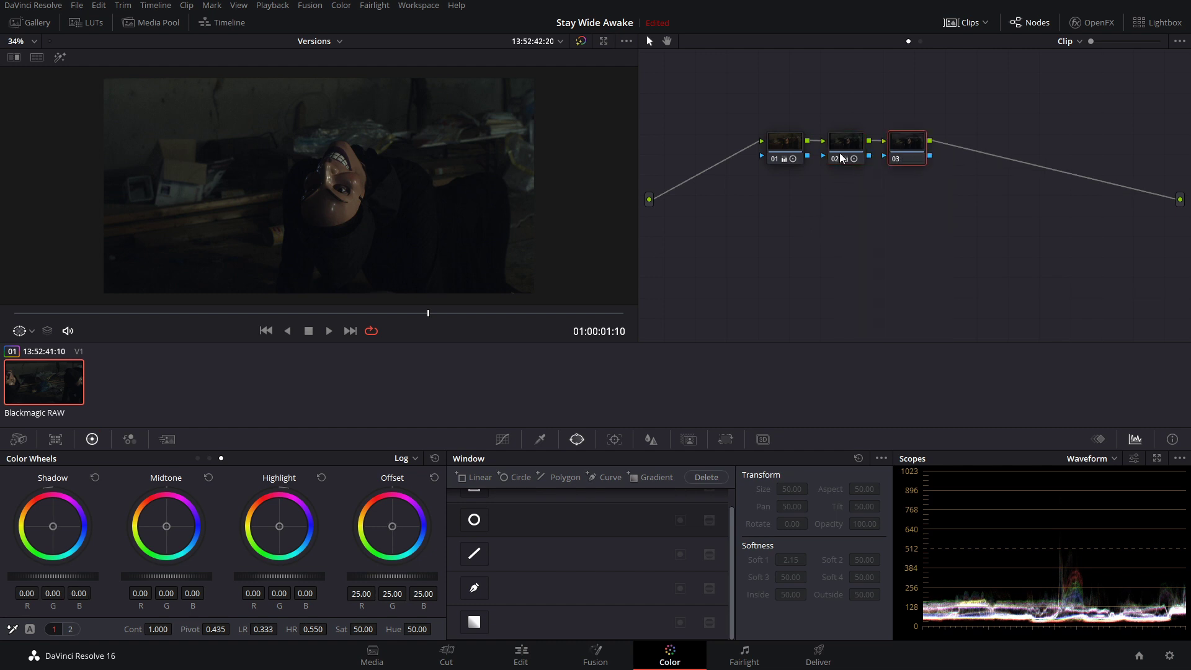
left_click(835, 157)
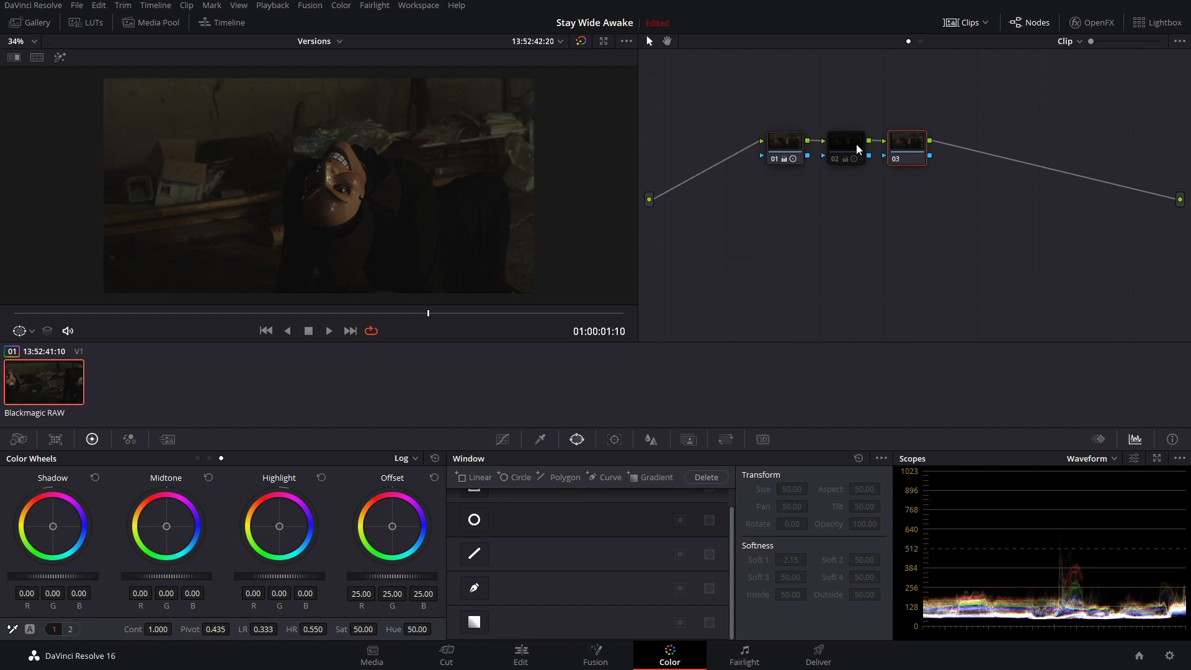
left_click(834, 159)
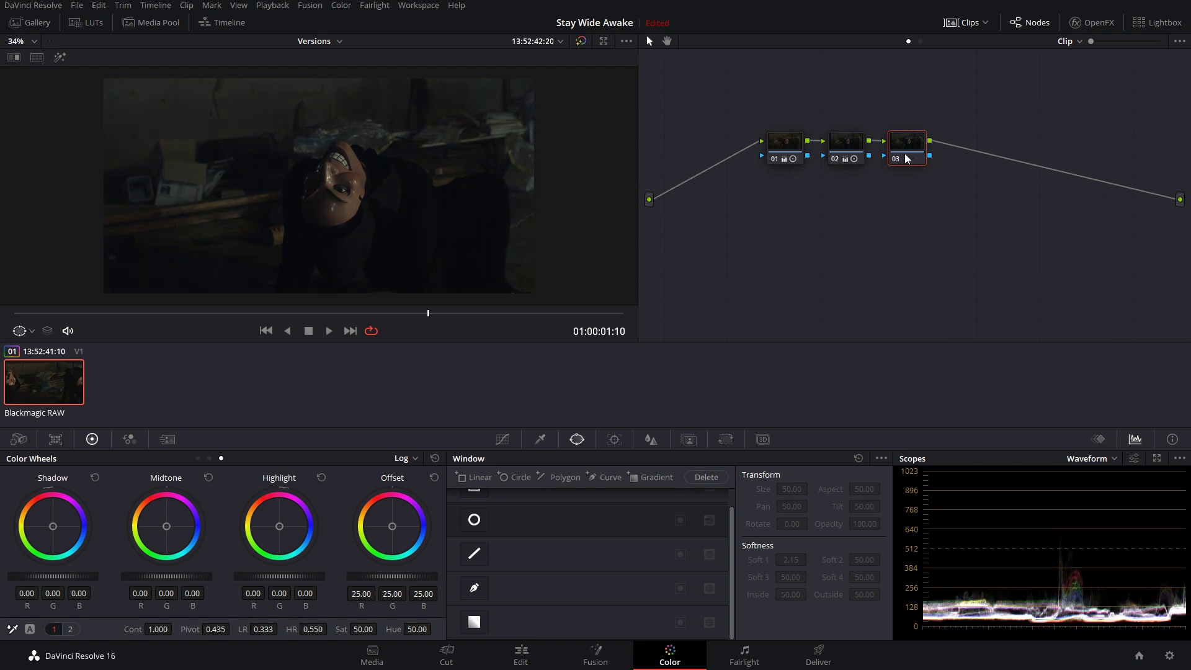
key("Delete")
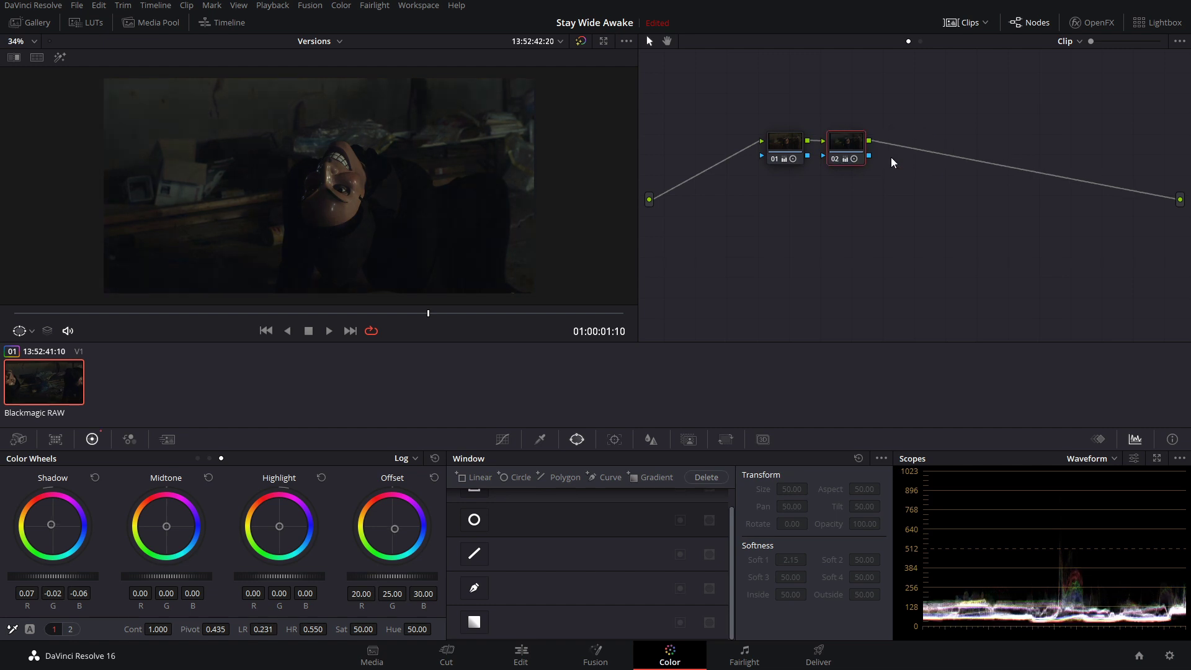
Rename the clip's local grade version to Cyan.
right_click(51, 392)
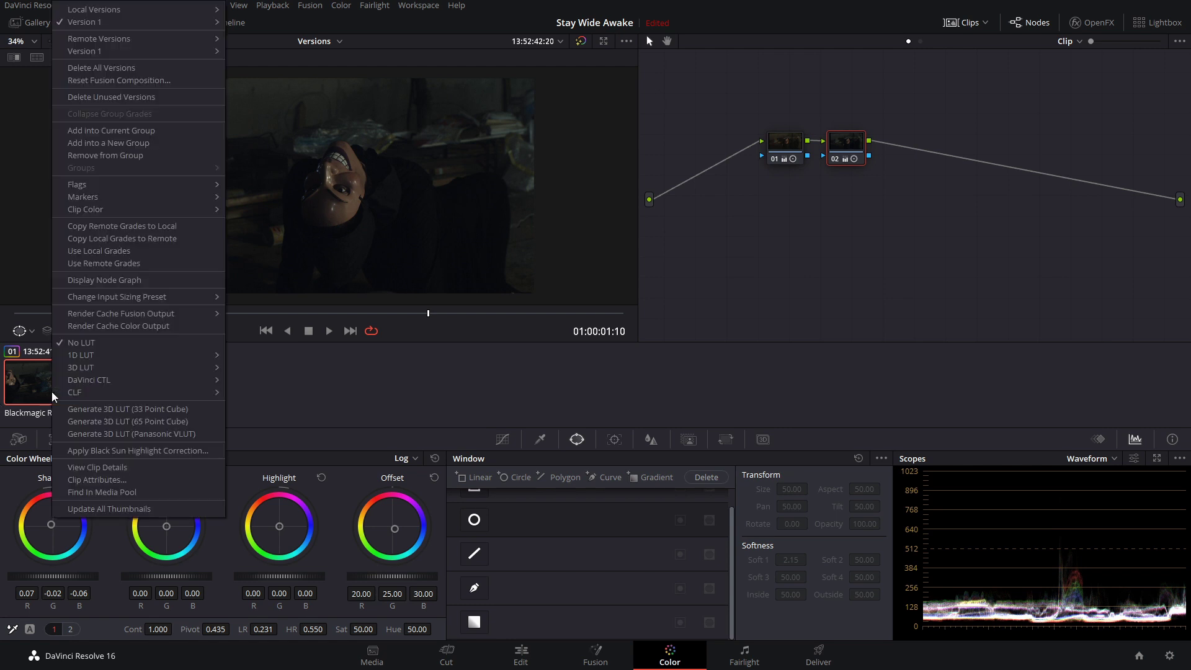
mouse_move(110, 25)
left_click(255, 37)
type("Cyan")
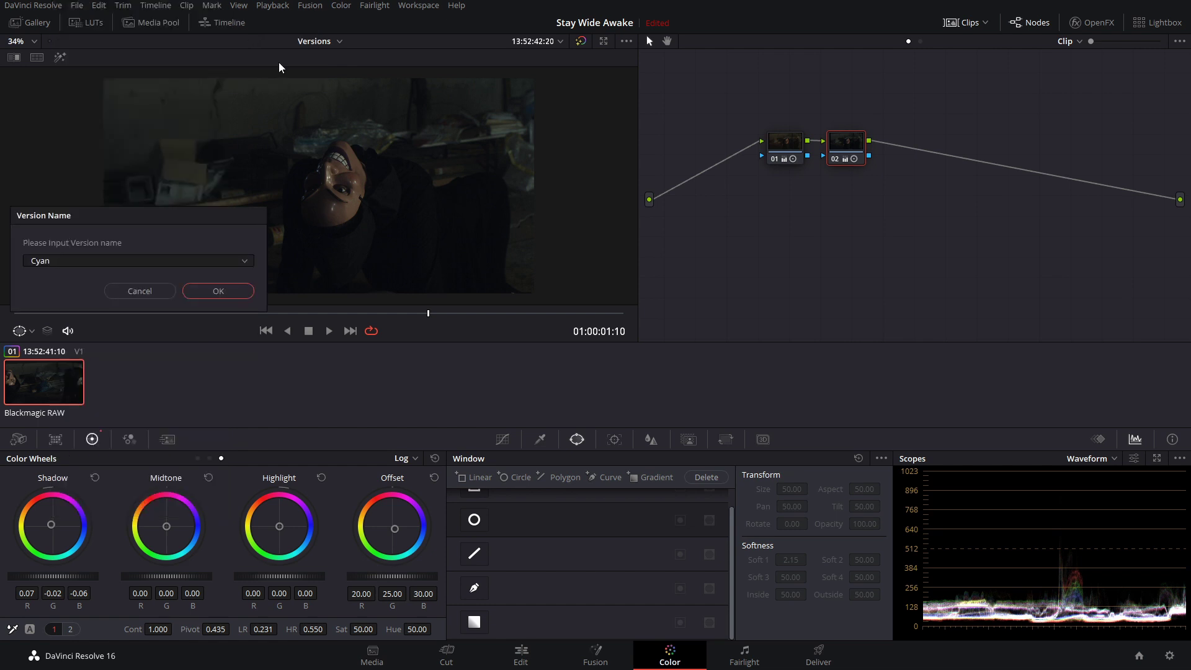
left_click(218, 291)
Create a new local version named B&W with all marks copied, and check the clip's list of versions.
right_click(64, 380)
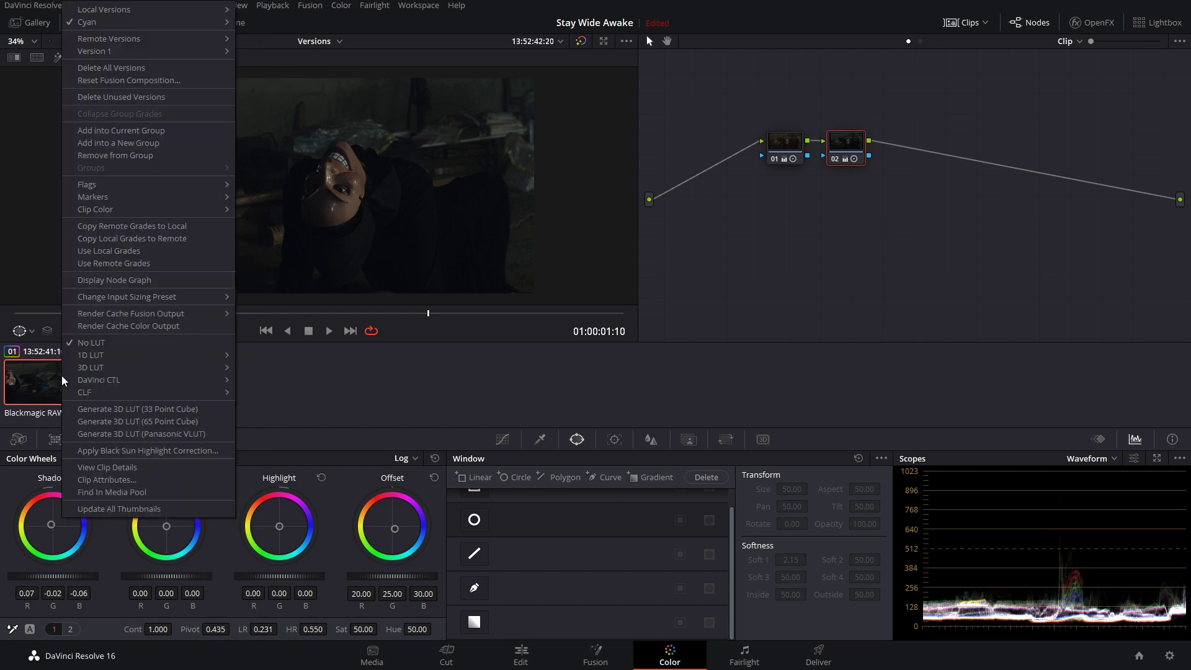
mouse_move(129, 13)
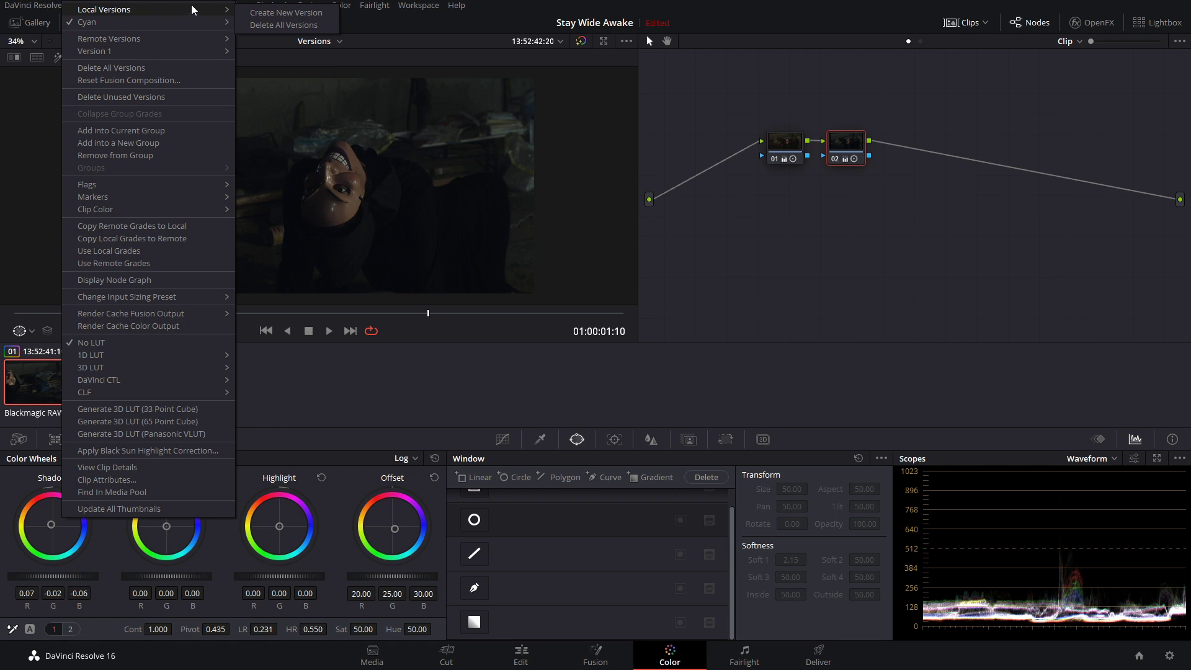
left_click(290, 13)
type("B&W")
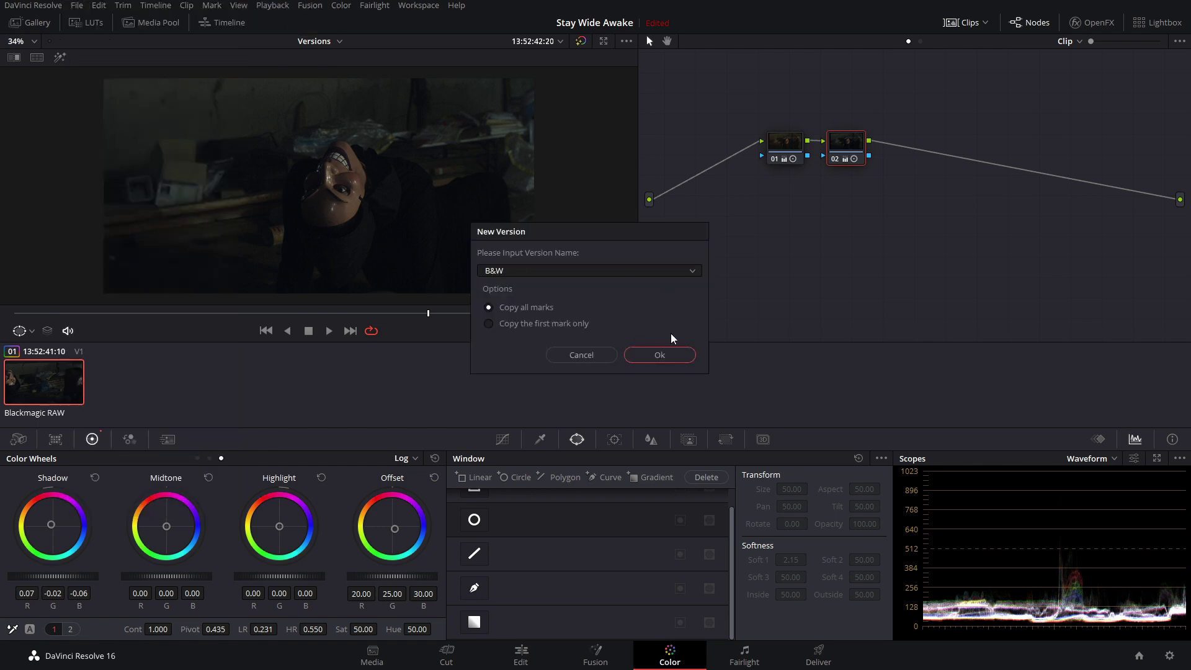
left_click(656, 351)
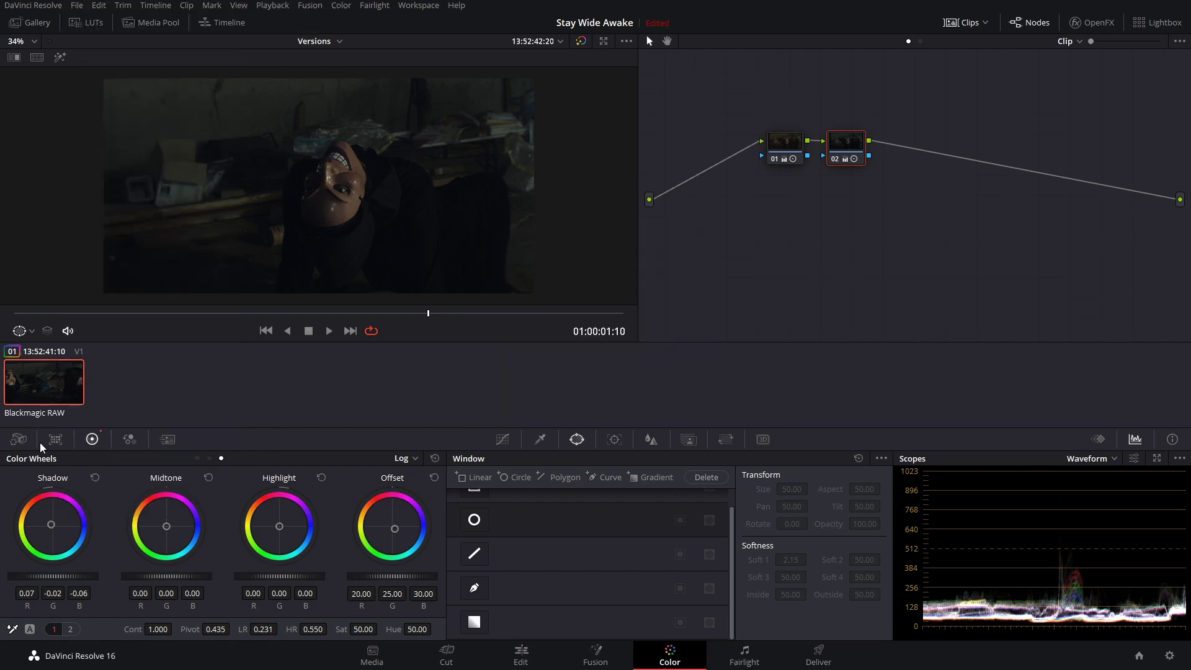
right_click(44, 385)
mouse_move(79, 35)
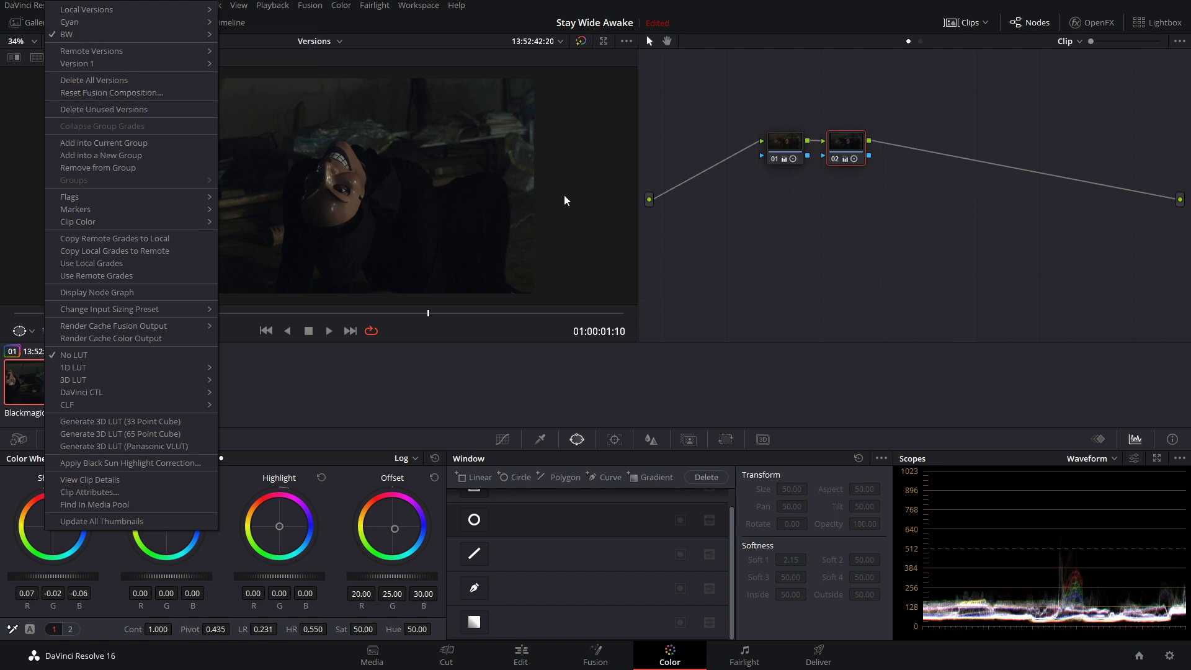
left_click(886, 230)
Reset node 02's grade in the B&W version and enable Monochrome in the RGB Mixer.
right_click(849, 144)
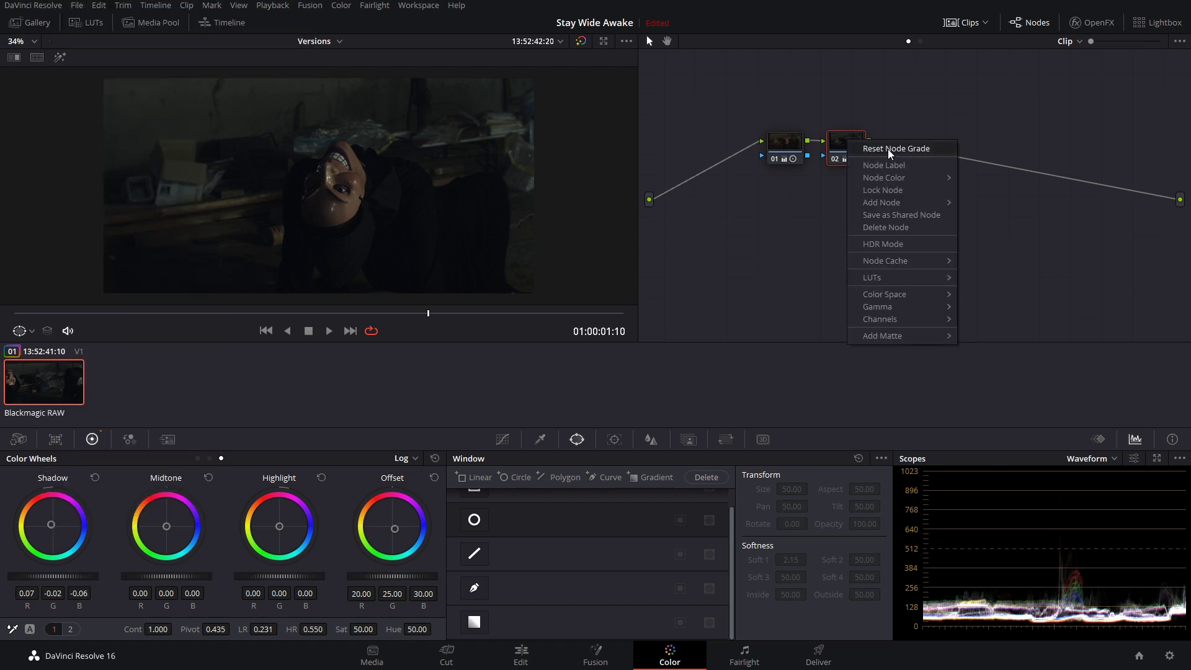
left_click(887, 149)
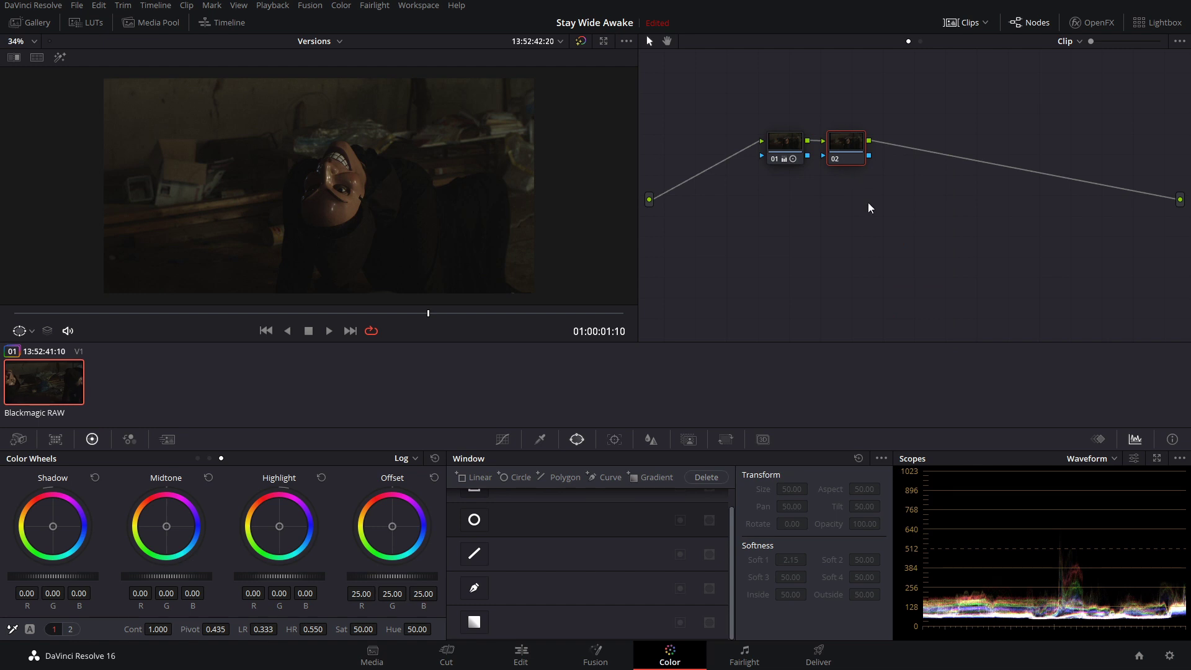
left_click(129, 439)
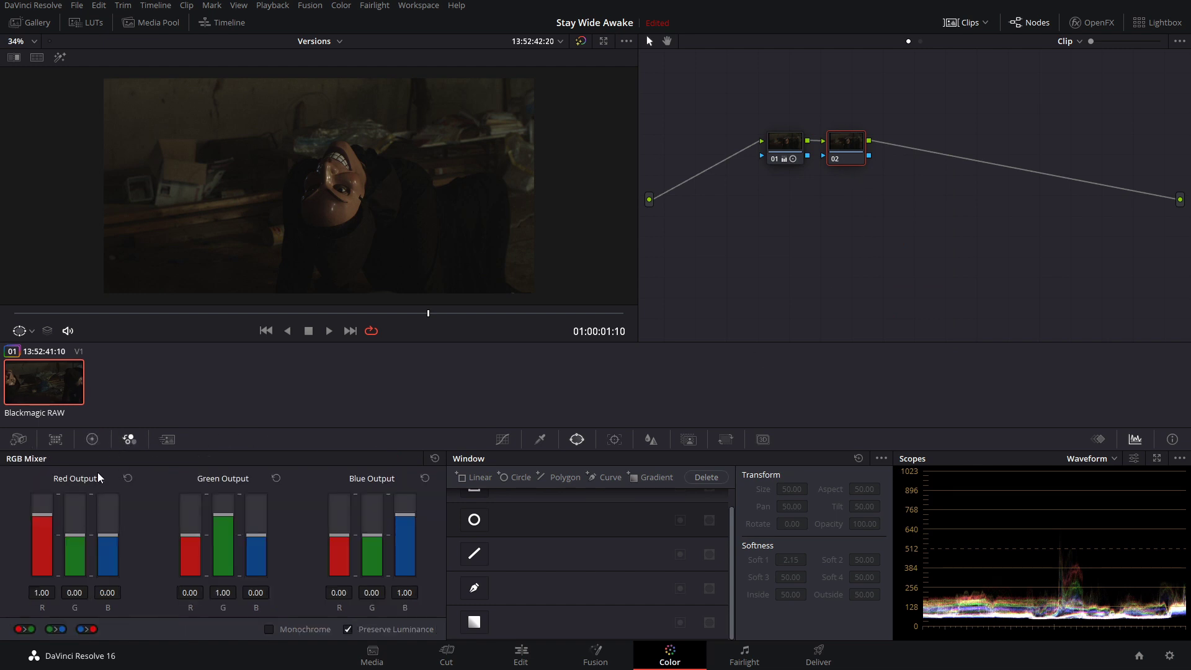
left_click(269, 629)
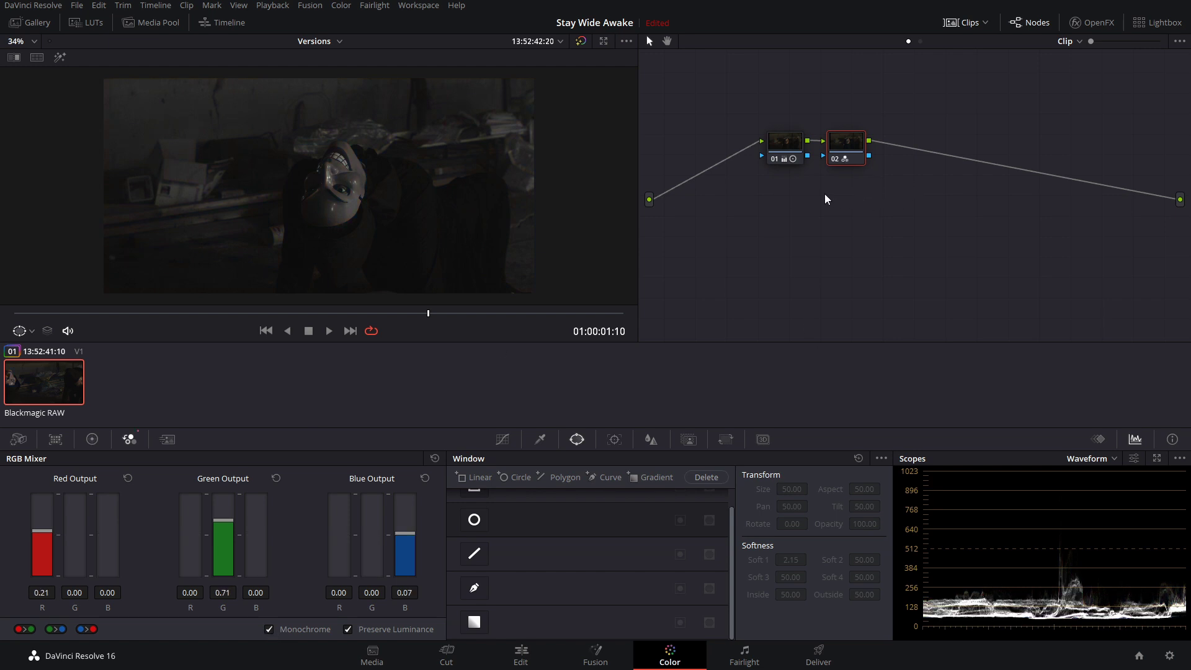
Switch the clip between its Cyan and B&W local versions to compare the two grades.
right_click(25, 396)
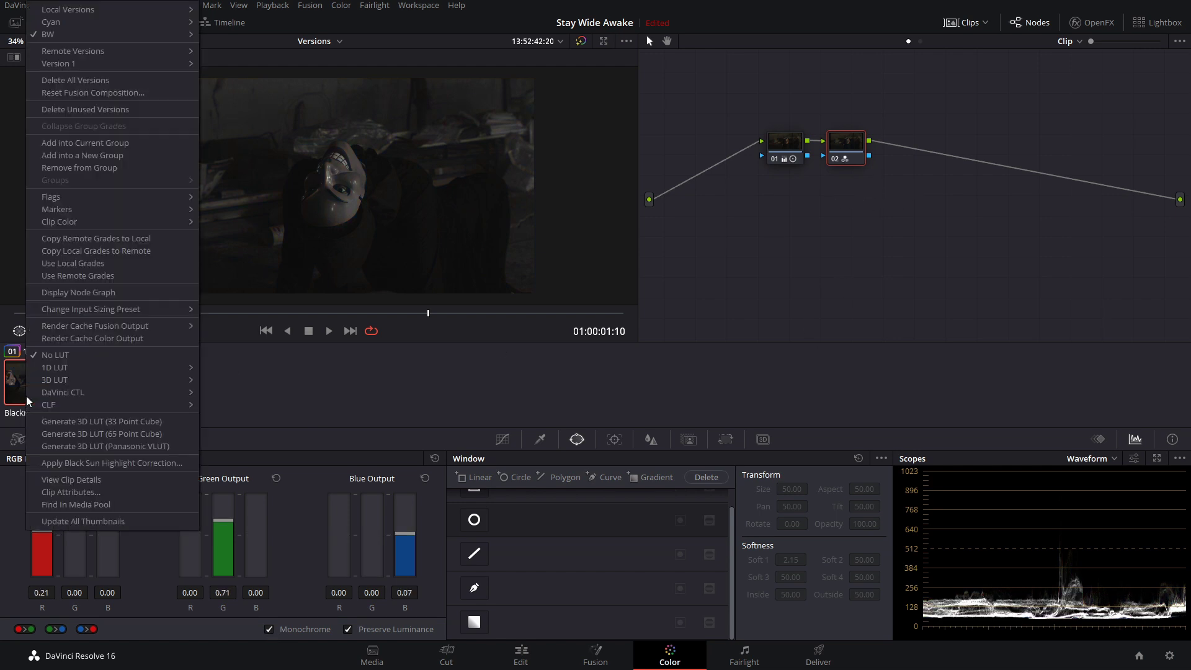
mouse_move(73, 27)
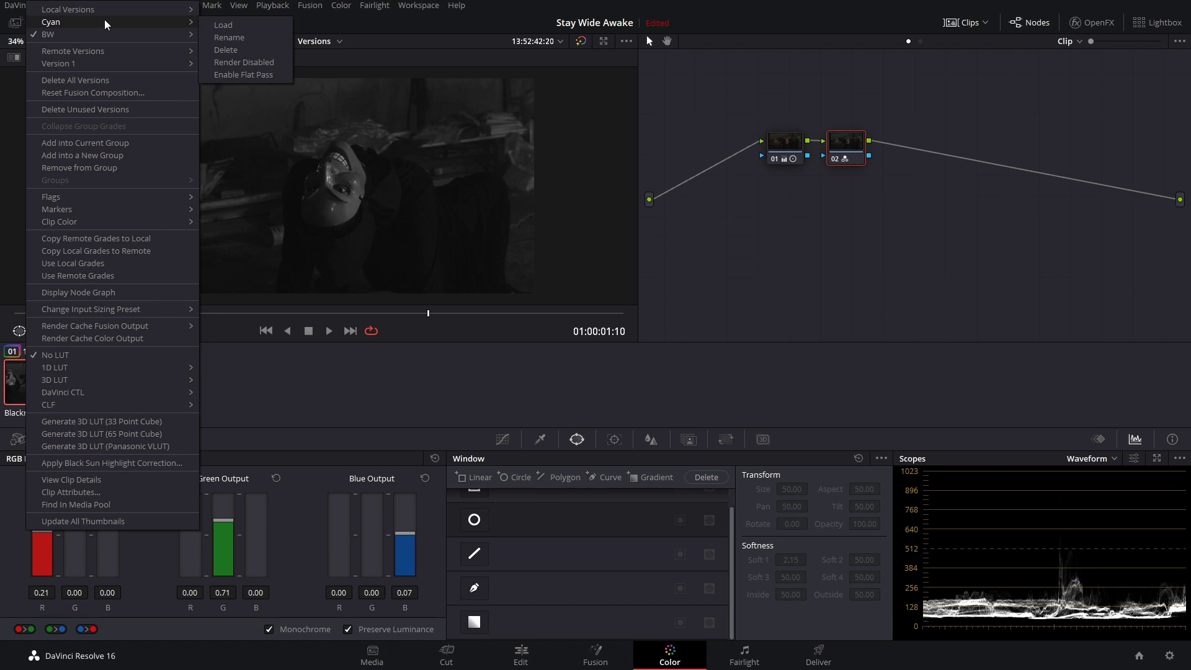
left_click(226, 21)
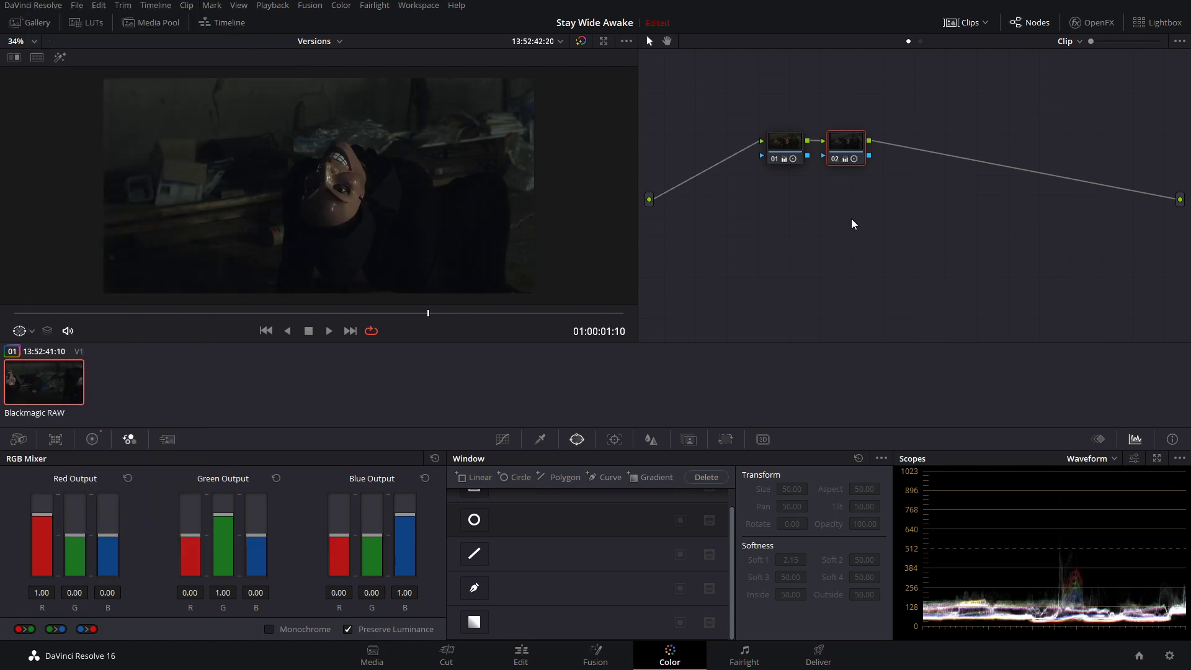
right_click(19, 390)
mouse_move(57, 32)
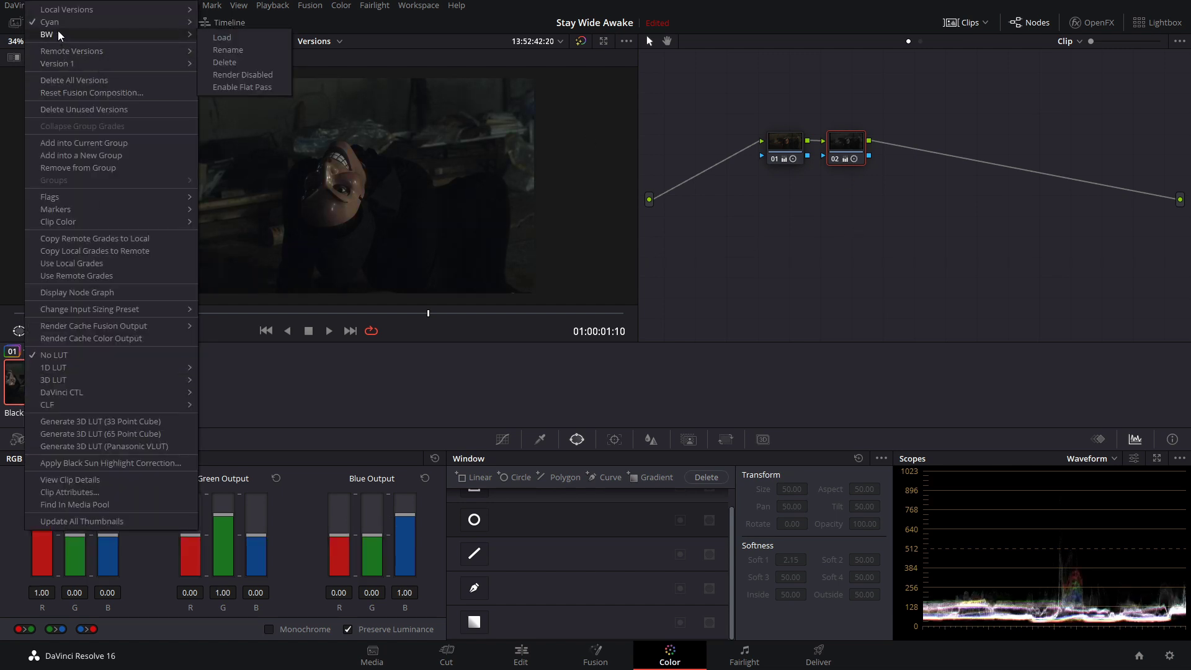
left_click(229, 37)
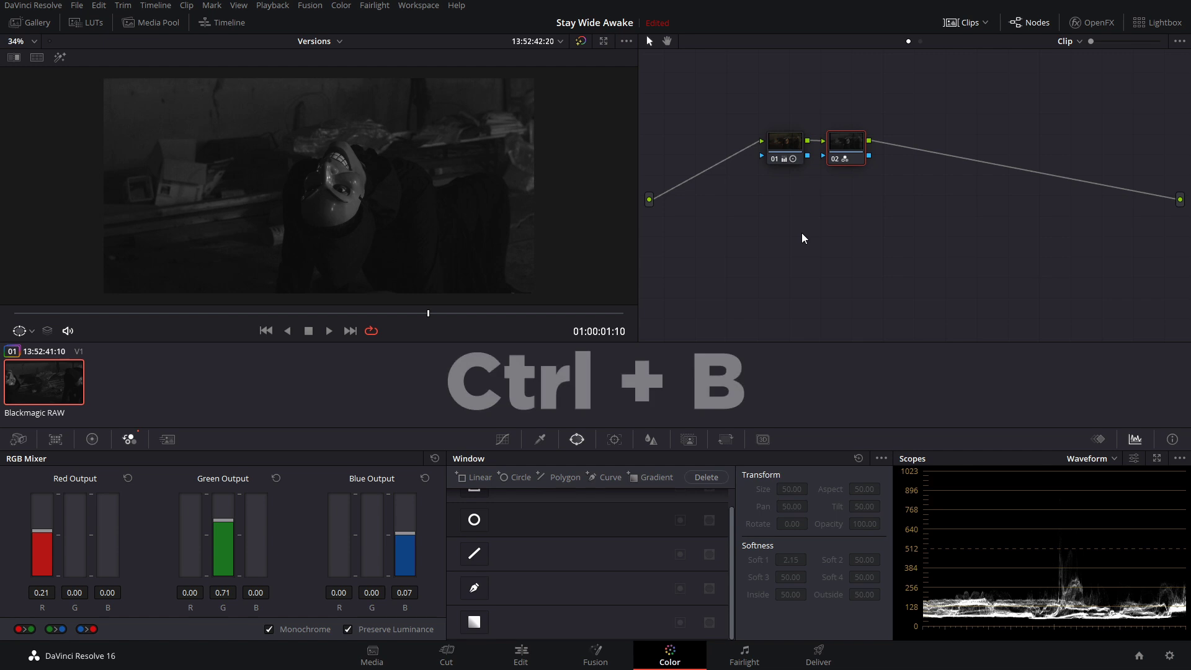
key("ctrl+b")
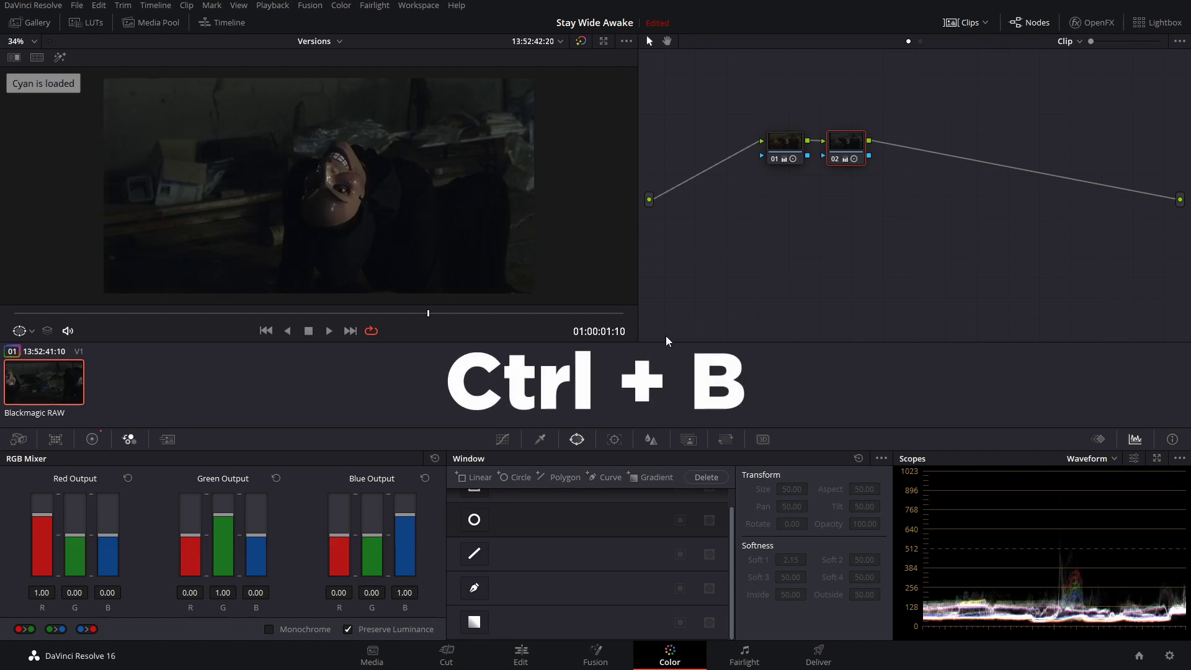
Add another color grading version to the clip and reset node 02's grade in it.
key("ctrl+y")
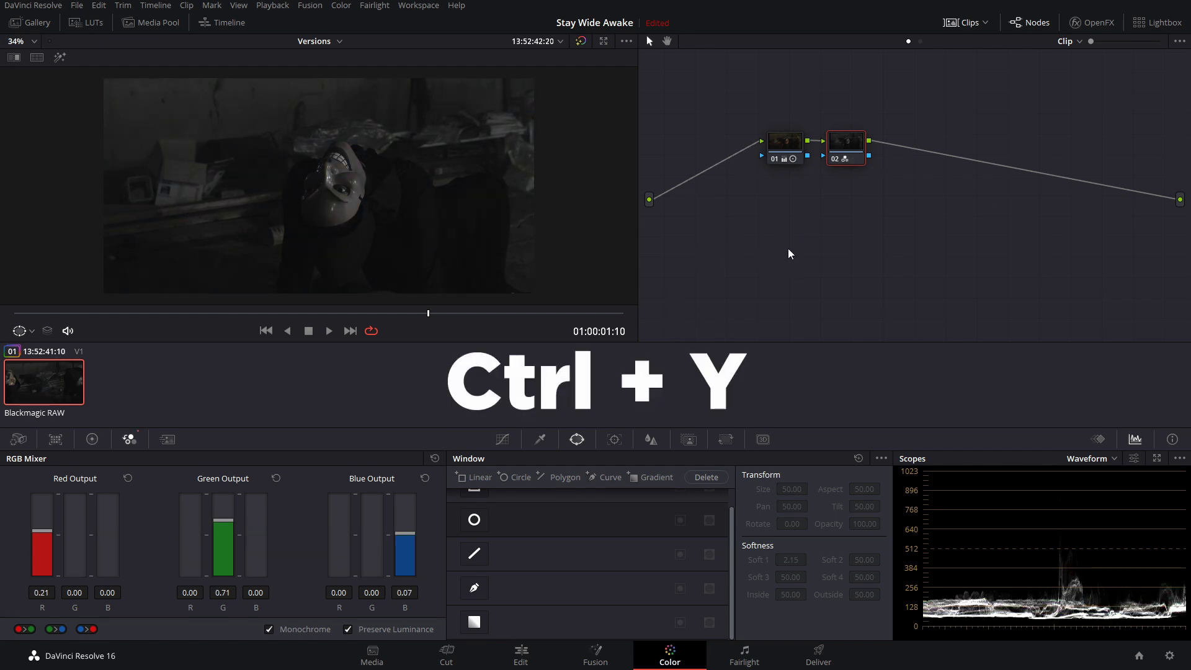
key("ctrl+y")
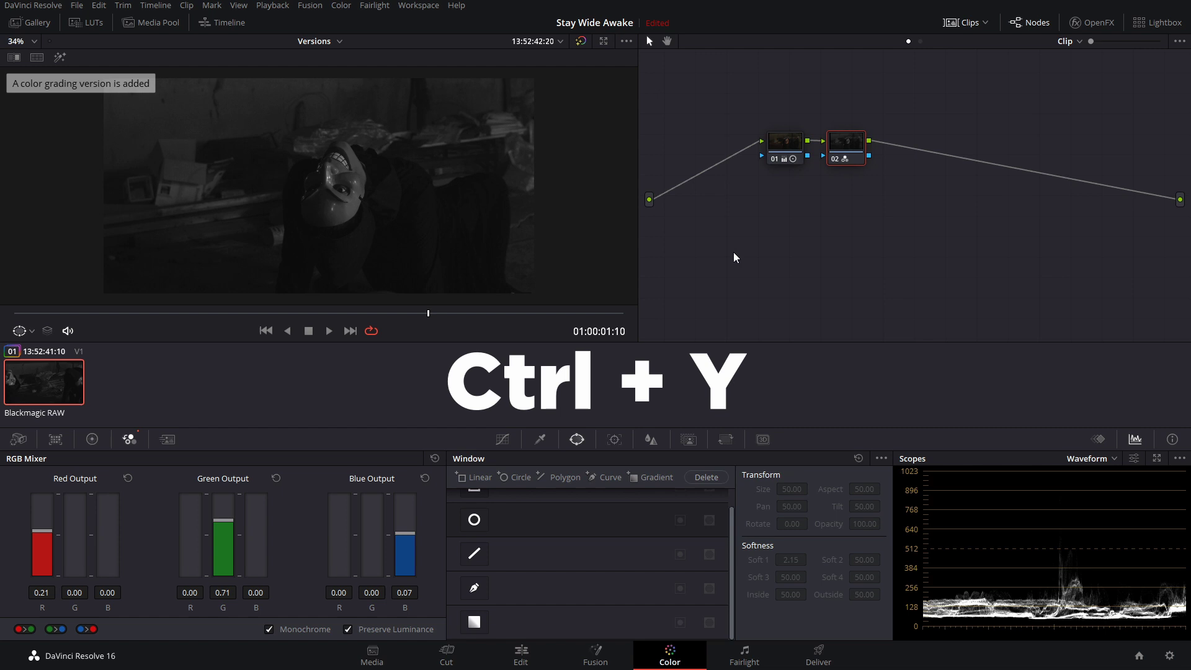
right_click(834, 141)
left_click(869, 147)
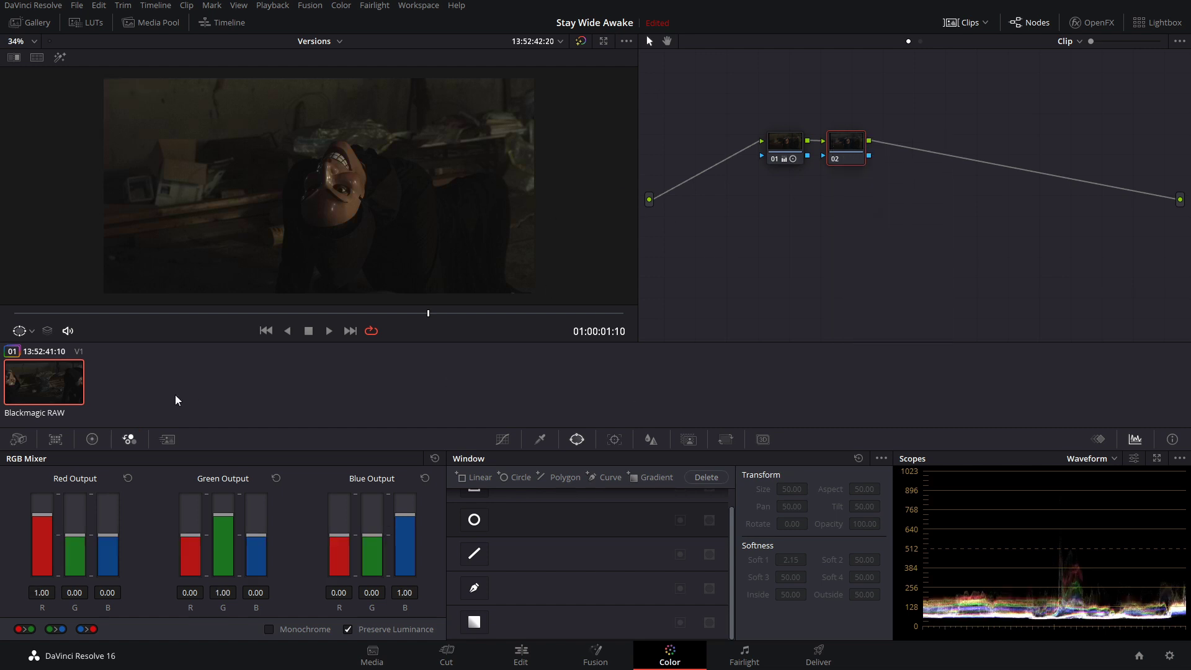
Set node 02's offset to R 27, G 26, B 20 and its Log shadows to R -0.02, G 0.00, B 0.09 with low range 0.229.
left_click(90, 439)
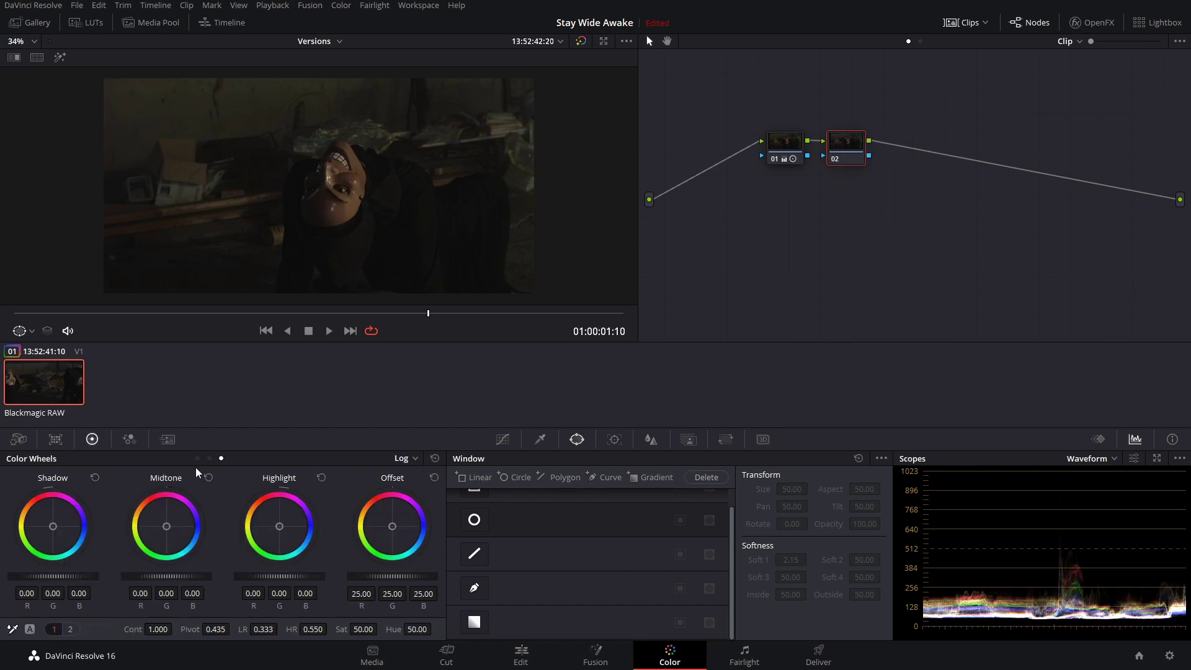
left_click(209, 459)
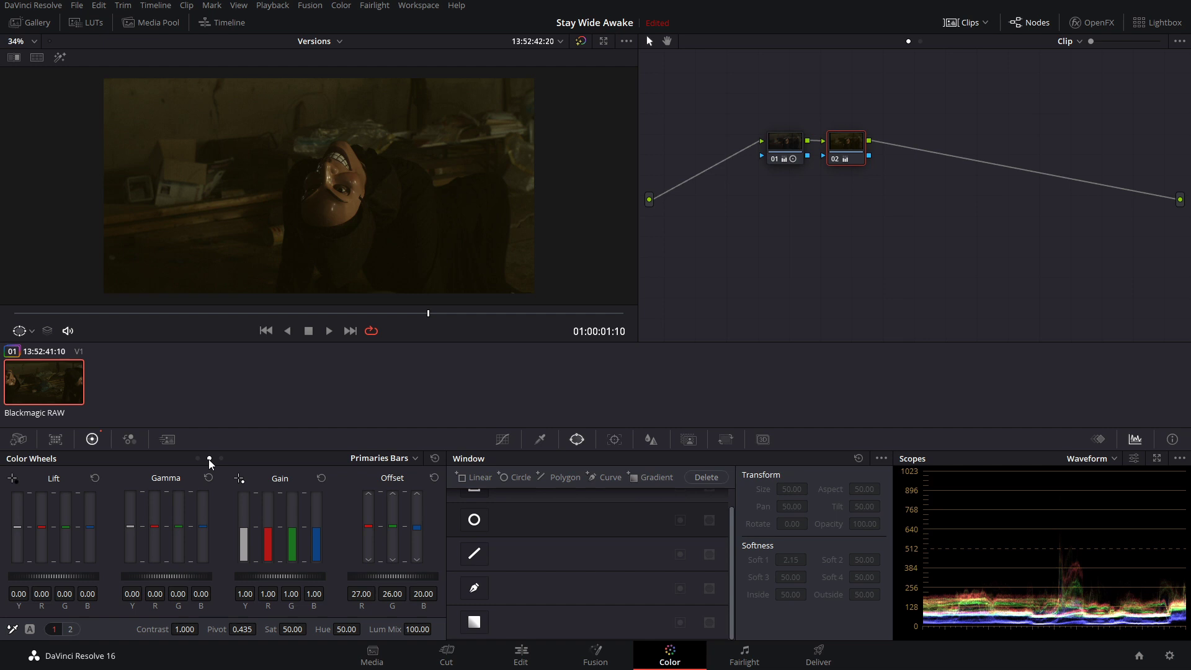
left_click(222, 458)
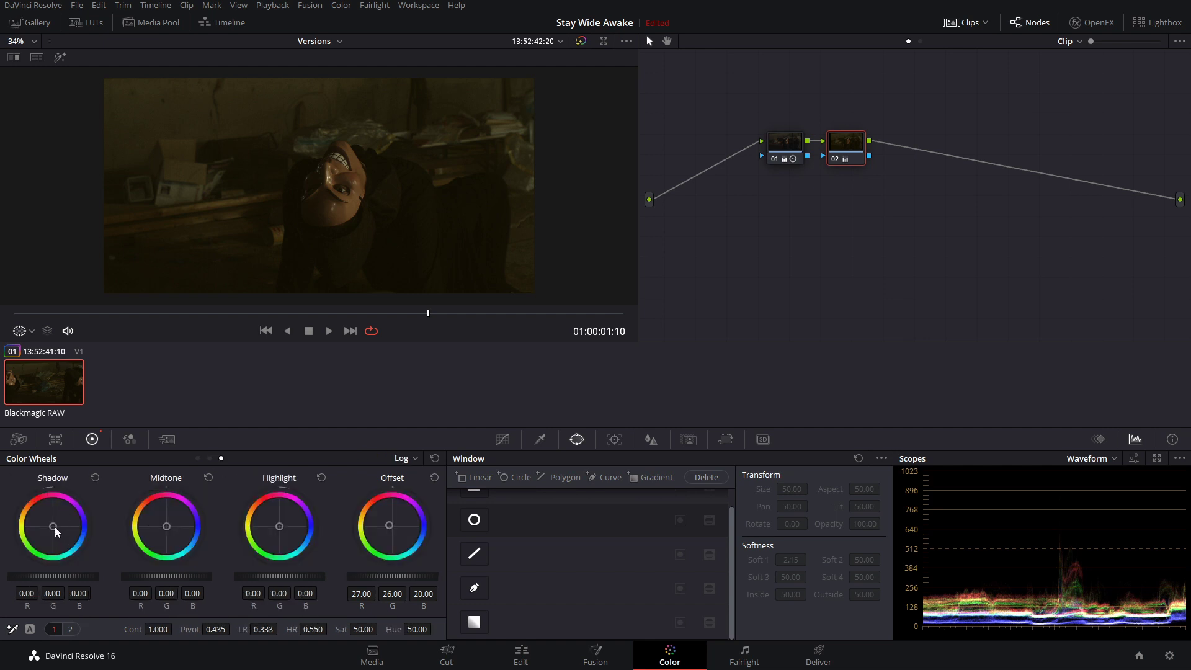
left_click_drag(54, 527, 55, 525)
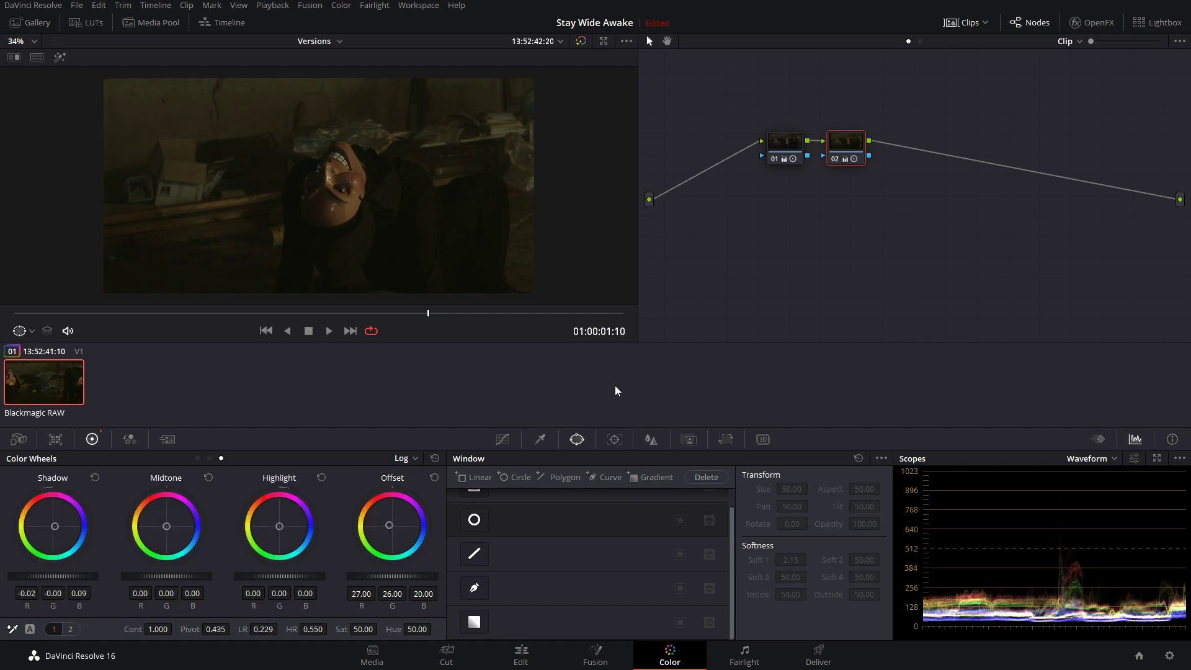
Rename the clip's Version 3 as Yellah.
right_click(52, 381)
mouse_move(132, 44)
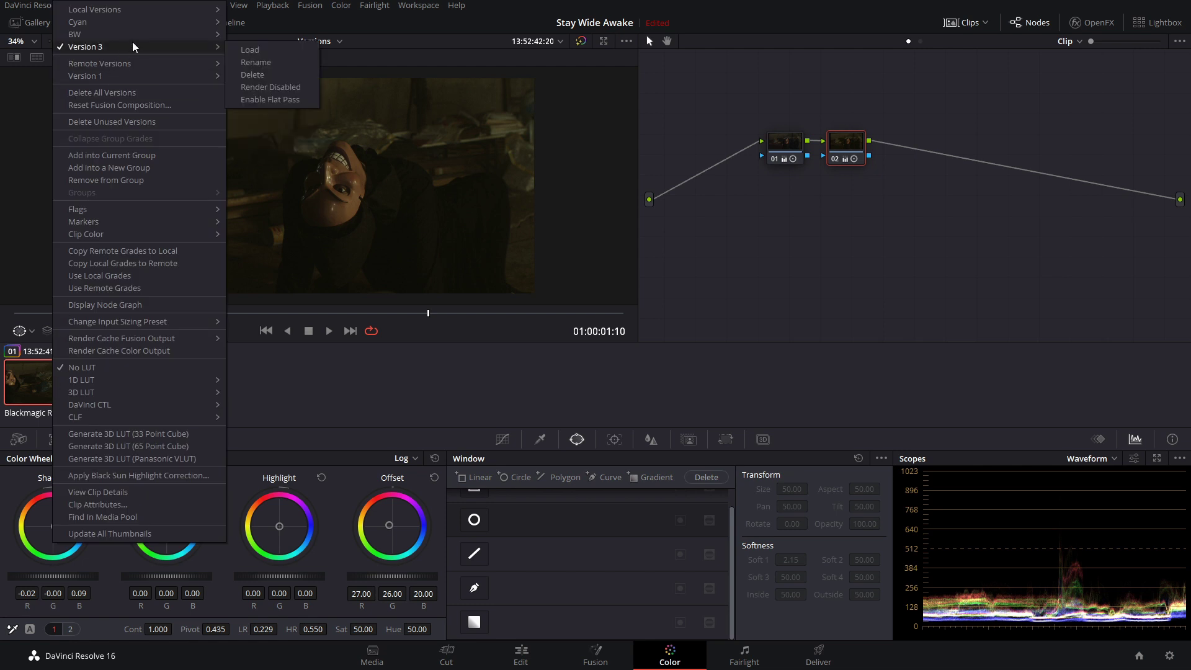
left_click(262, 62)
type("Yellah")
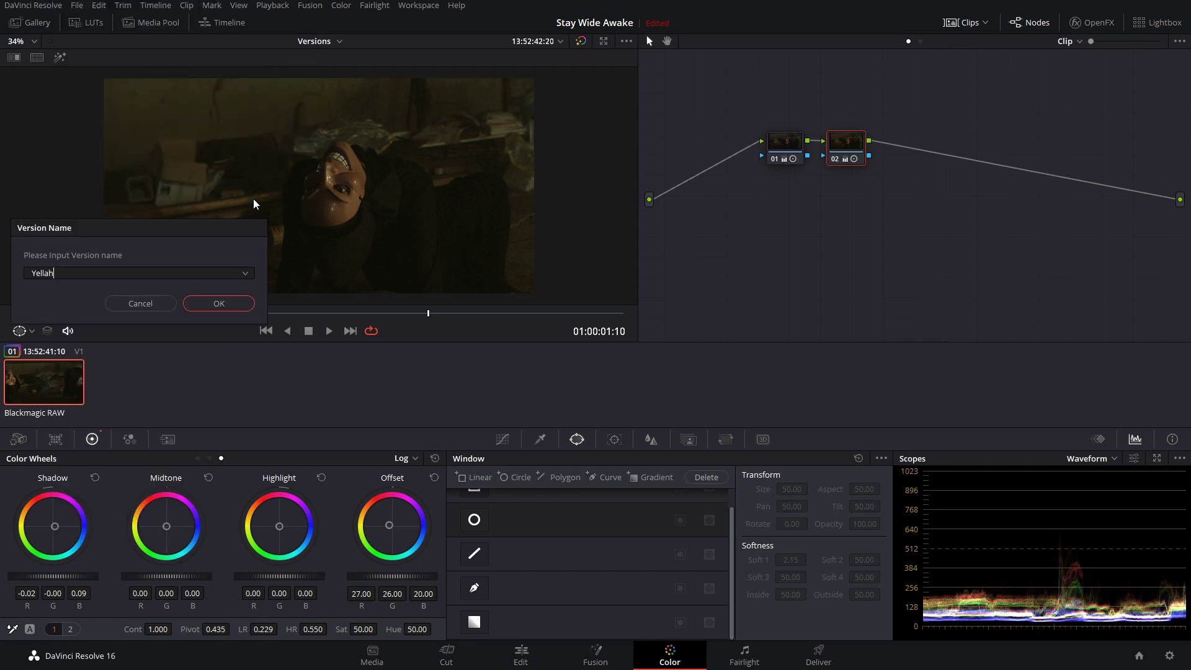
left_click(239, 302)
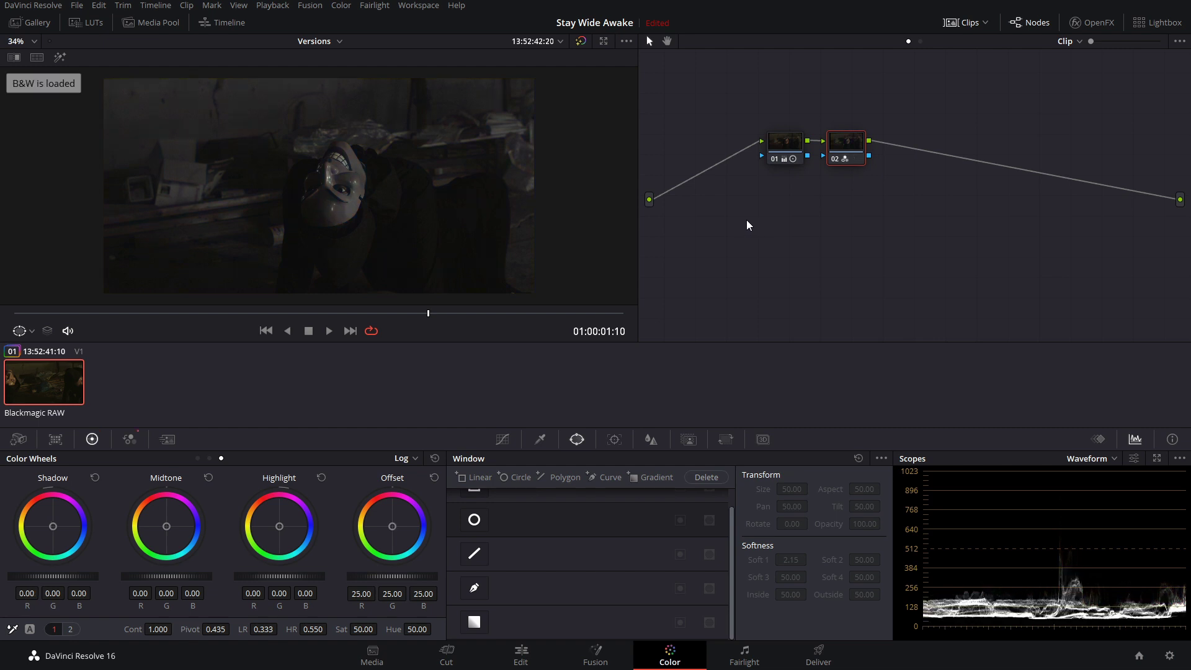
Show the clip's grade versions side by side in a Version split screen and select the yellow-toned version.
key("ctrl+n")
right_click(328, 221)
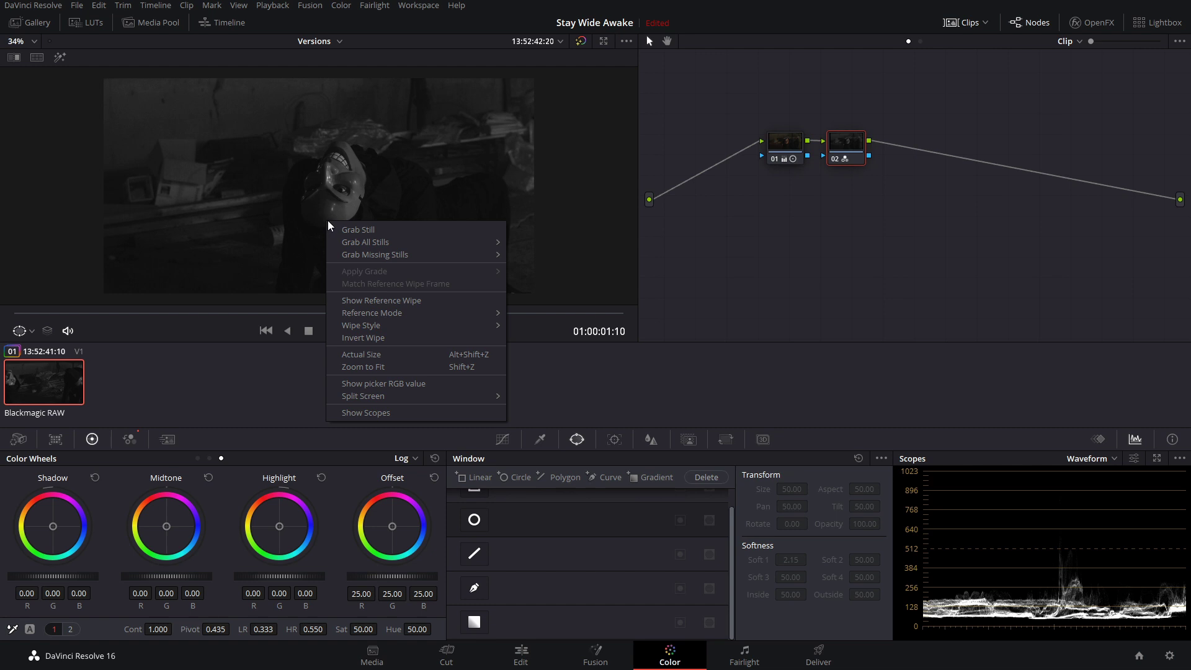
mouse_move(393, 395)
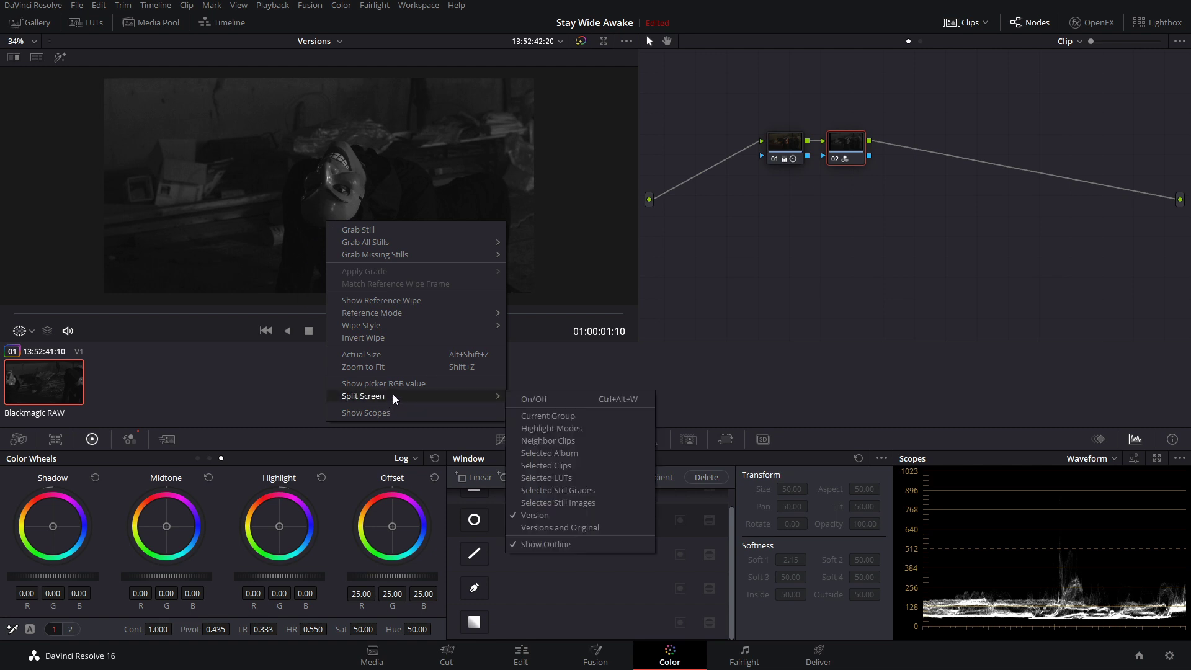
left_click(541, 514)
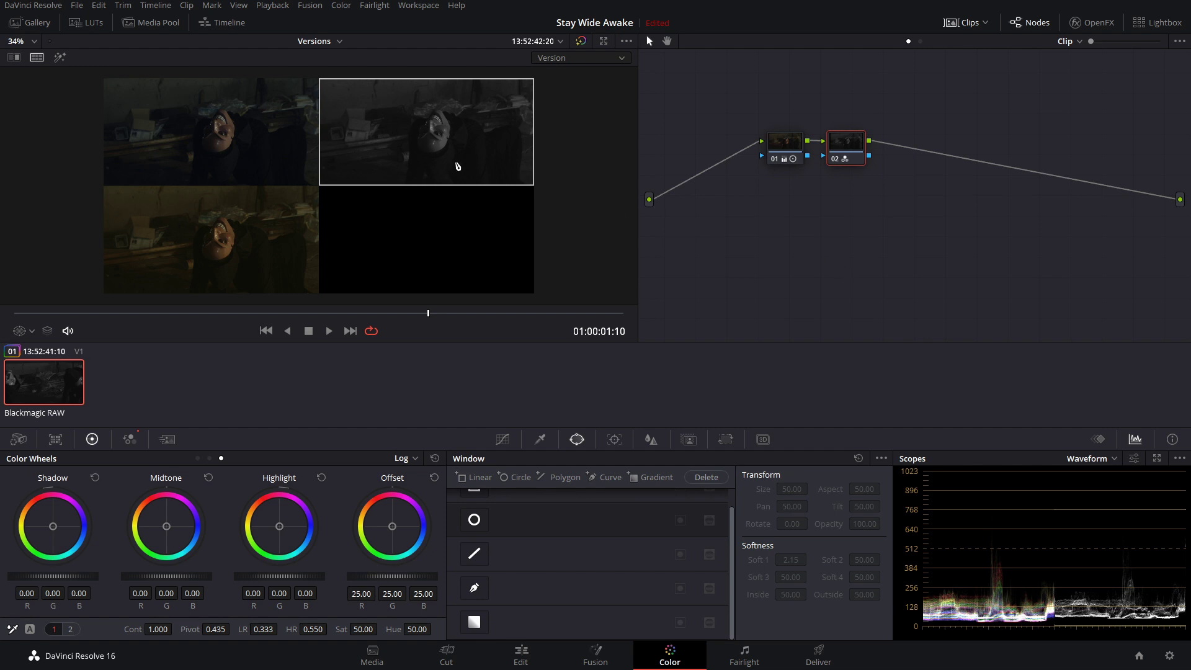
left_click(227, 153)
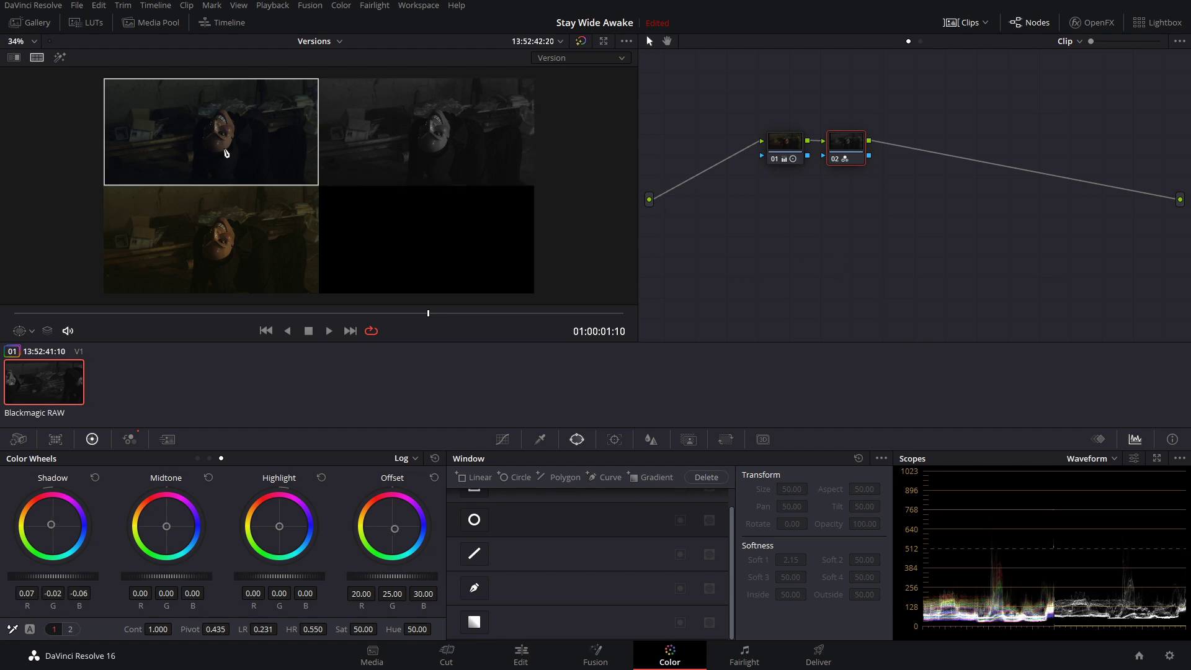
left_click(270, 260)
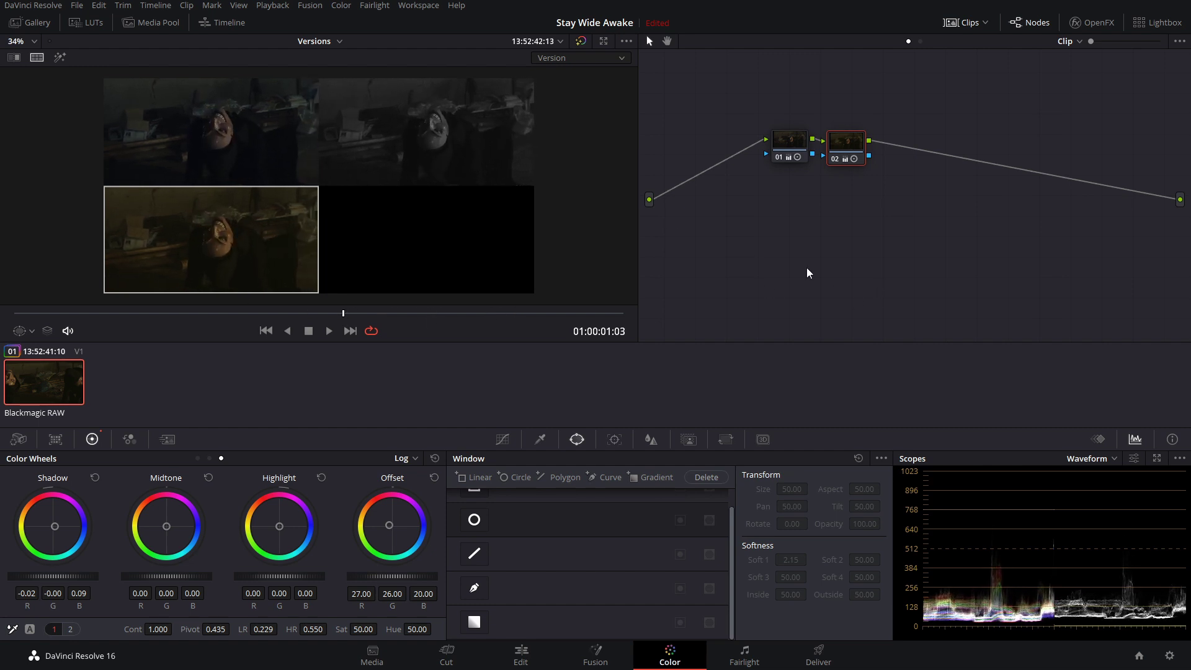
Go to the Deliver page and choose the H.264 Master preset, rendering individual clips.
left_click(820, 658)
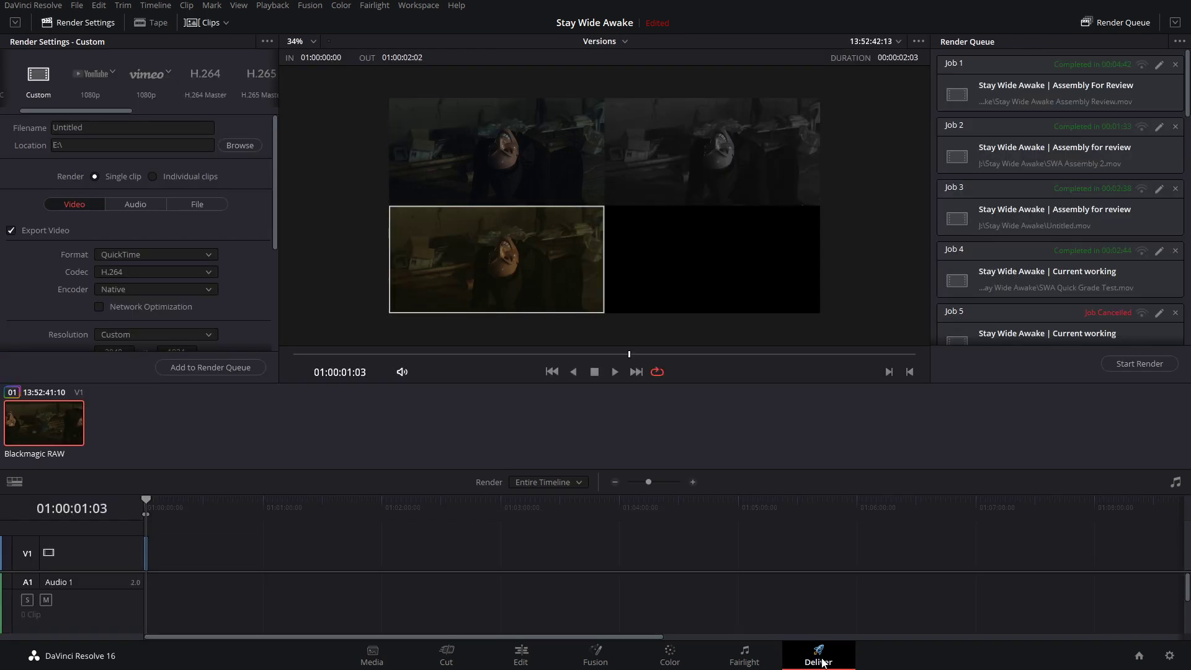
left_click(208, 77)
left_click(153, 177)
Enable the commercial workflow in the render's file settings and review the remaining file options.
left_click(198, 206)
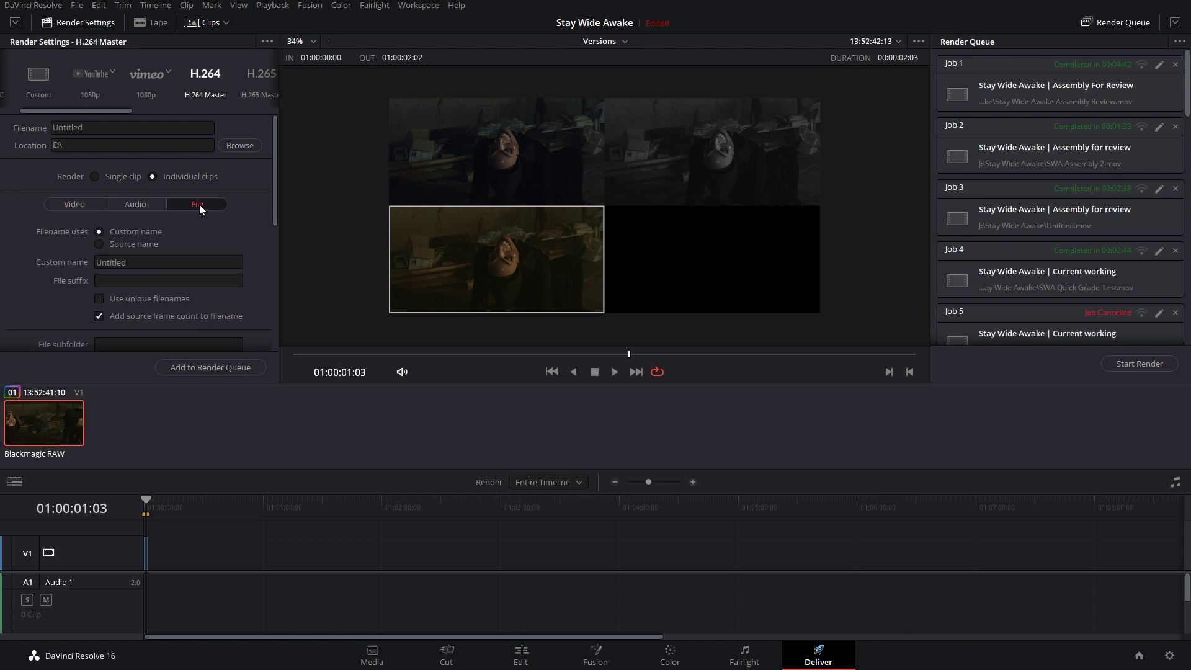
scroll(227, 222, "down", 10)
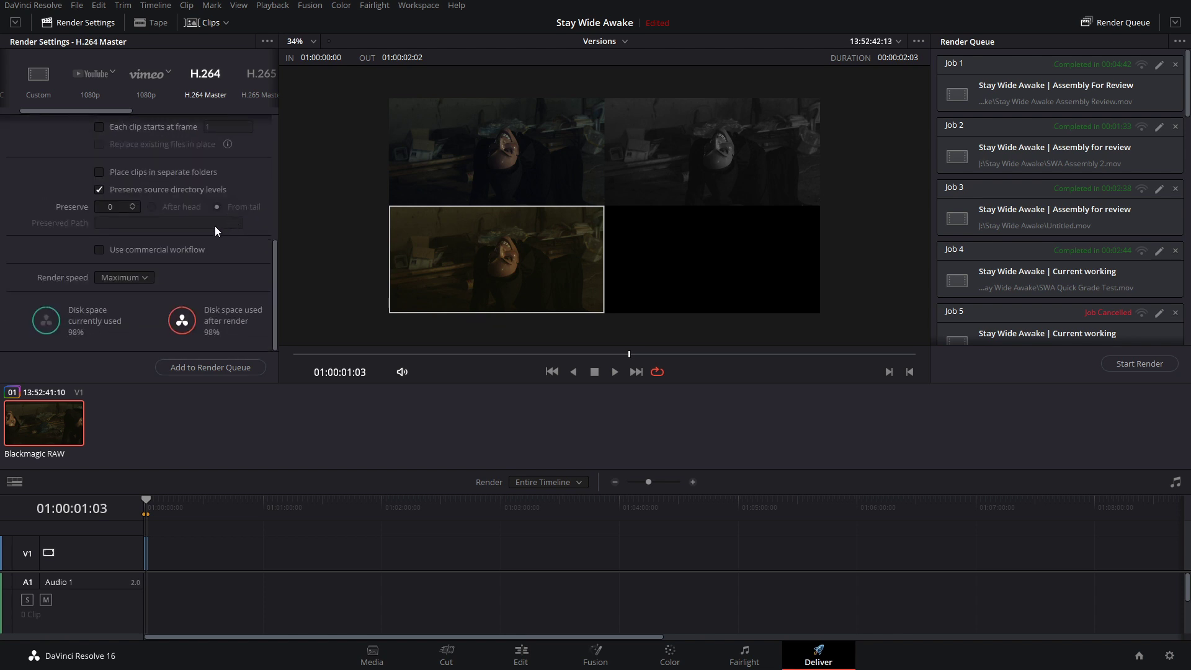
left_click(98, 250)
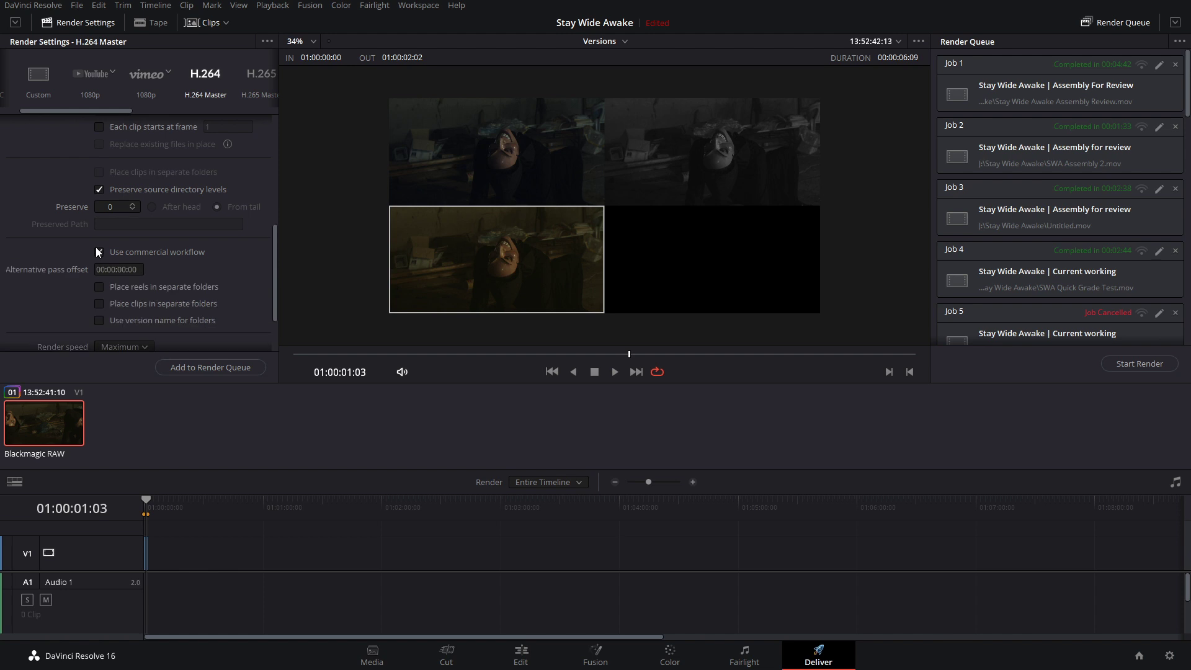
scroll(166, 261, "down", 3)
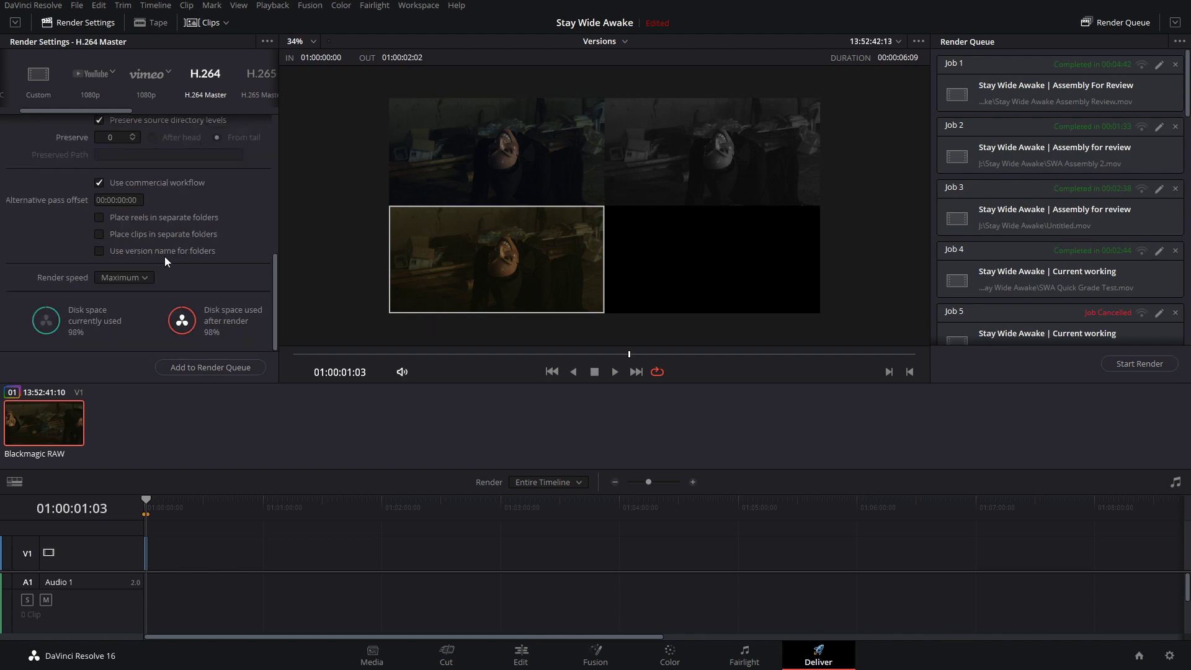
scroll(167, 261, "up", 10)
scroll(155, 270, "down", 1)
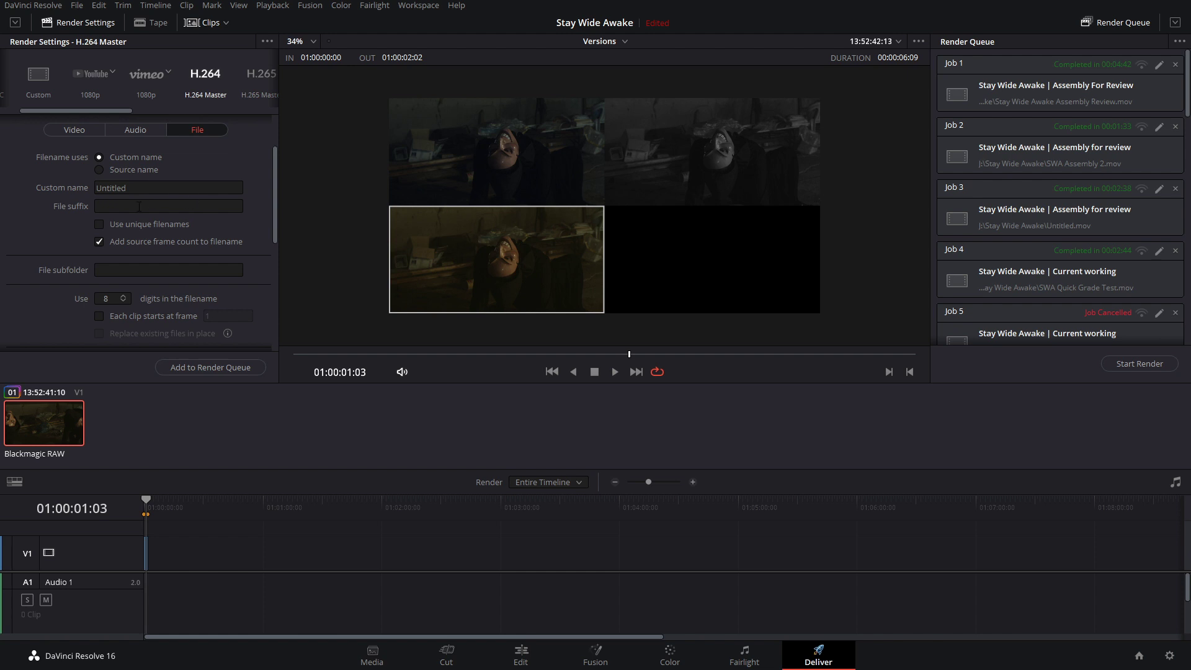
scroll(134, 270, "up", 3)
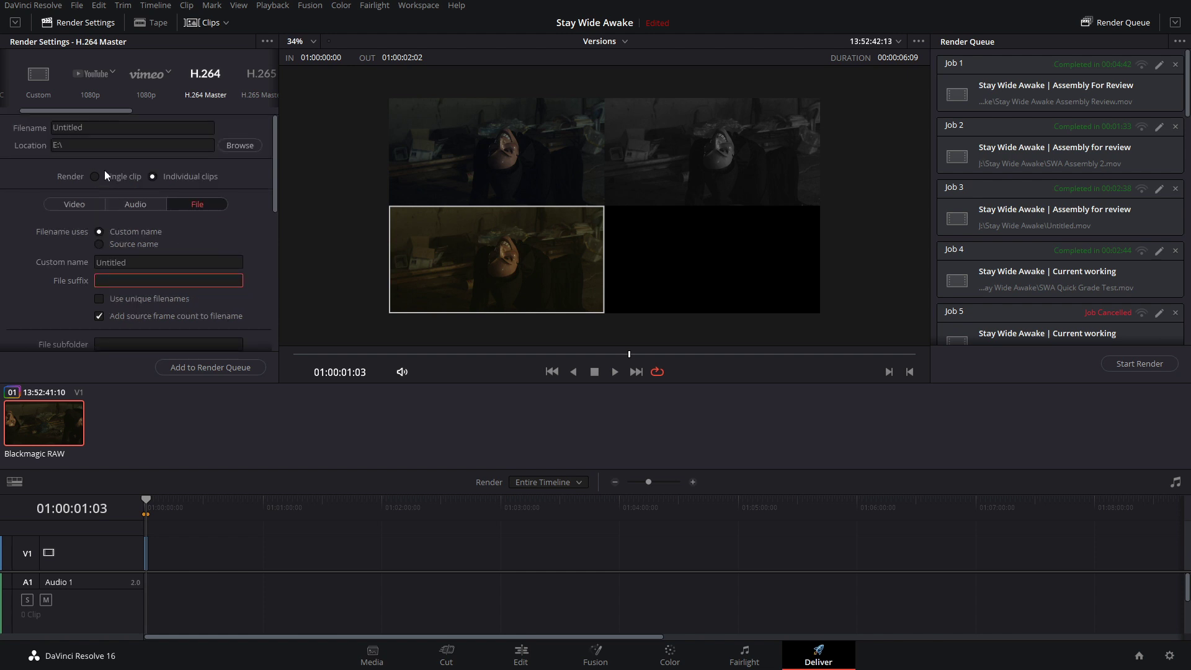
Set the render location to the 10 Color Page Tips folder, name the file Creepy Face, and add the job to the render queue.
left_click(87, 145)
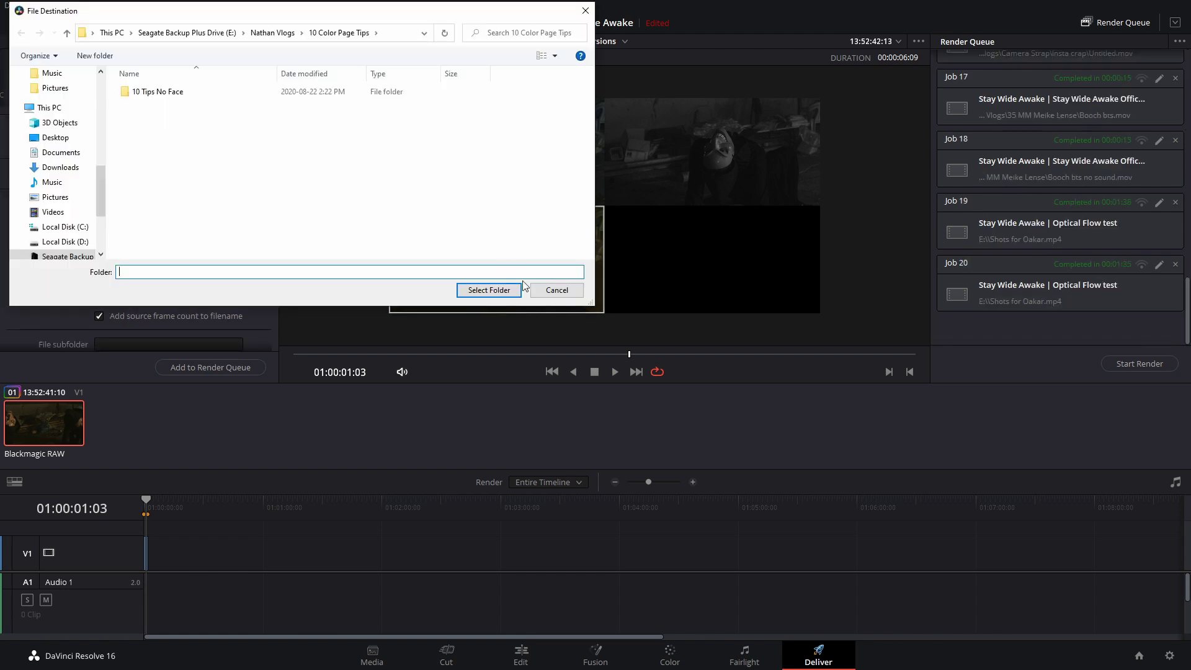
left_click(489, 290)
double_click(93, 128)
type("Creepy Face")
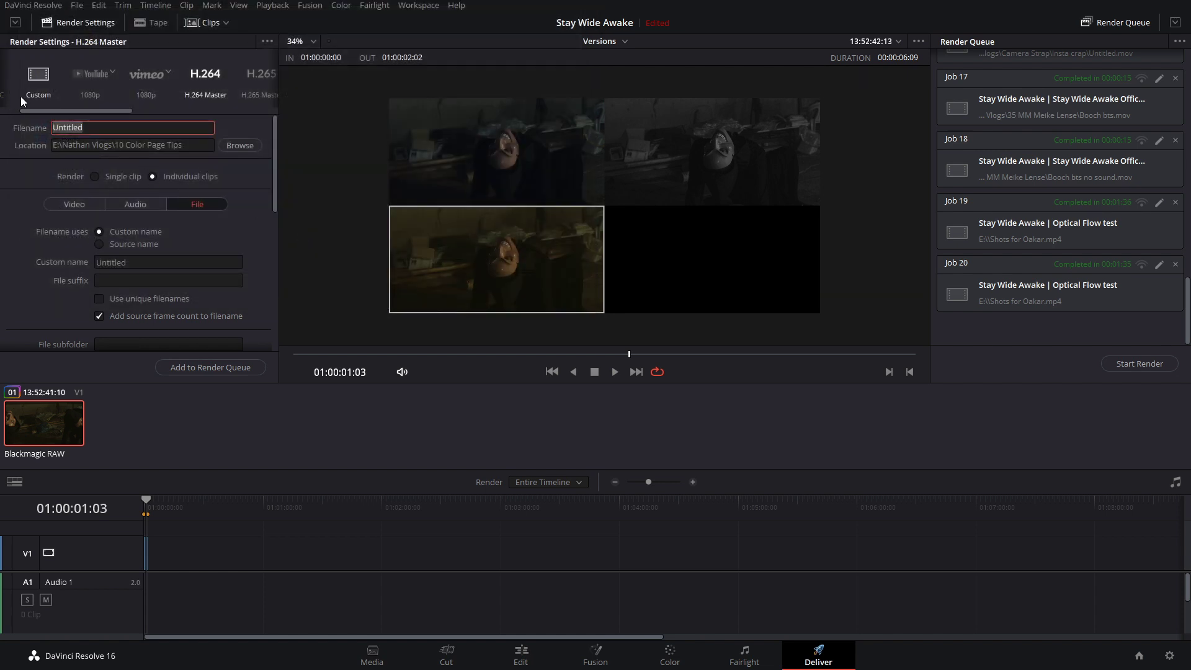
left_click(241, 367)
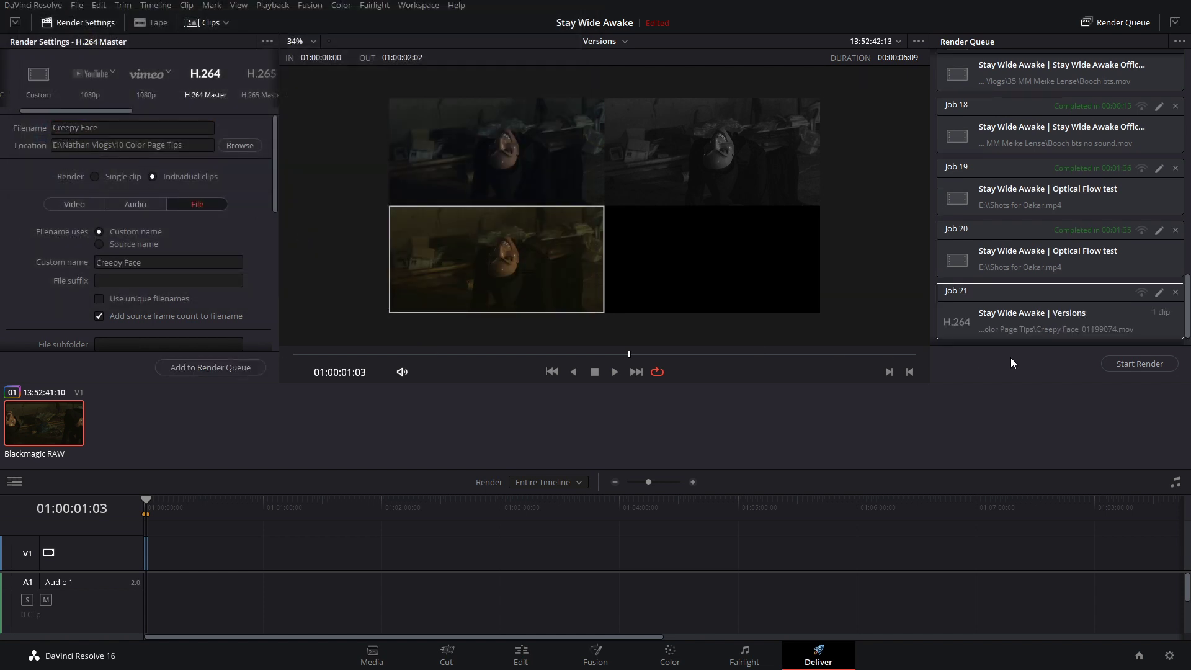
Render the queued Creepy Face job and play the rendered main and Alt02 versions from the 10 Color Page Tips folder.
left_click(1119, 366)
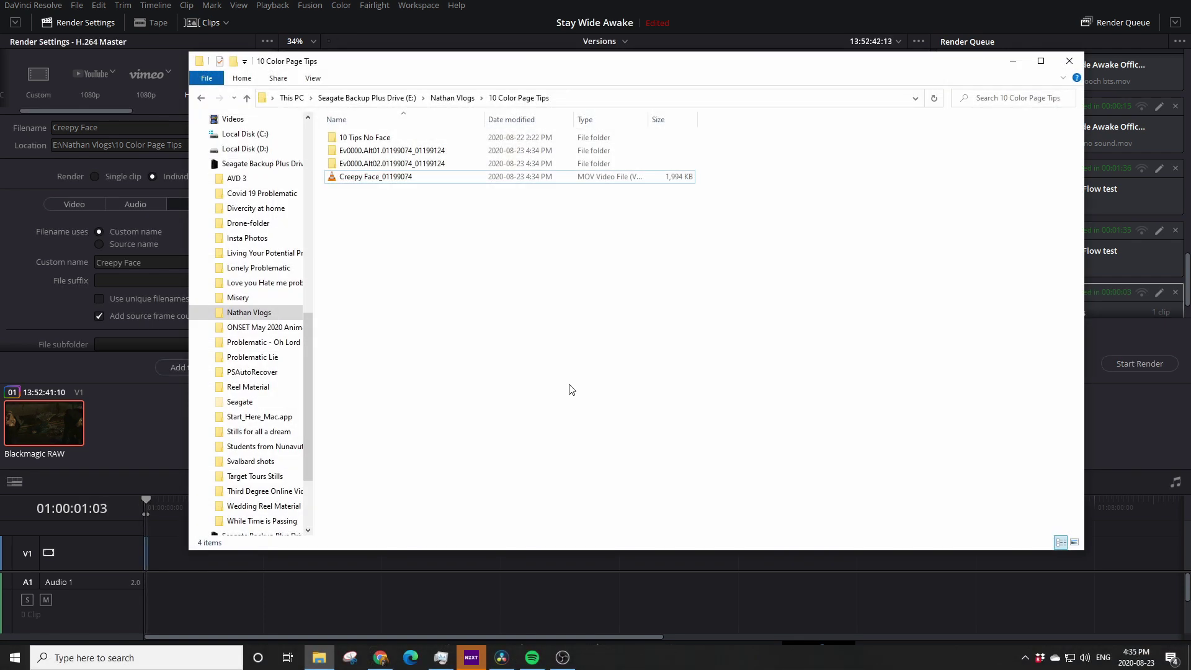
double_click(394, 177)
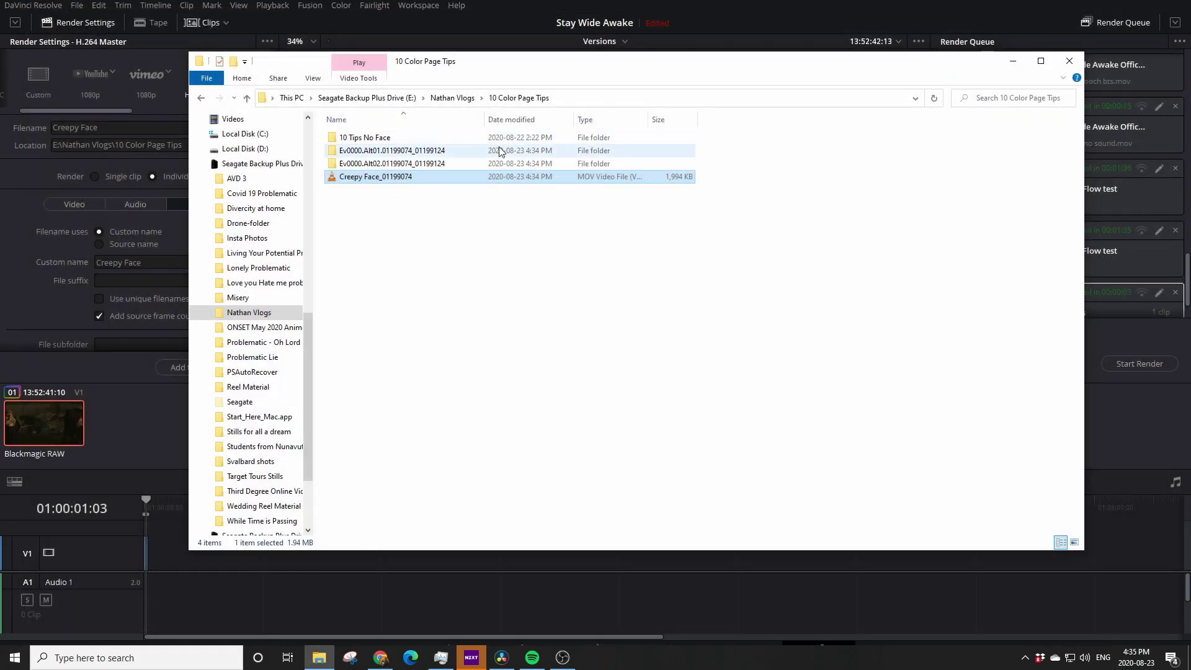
double_click(364, 163)
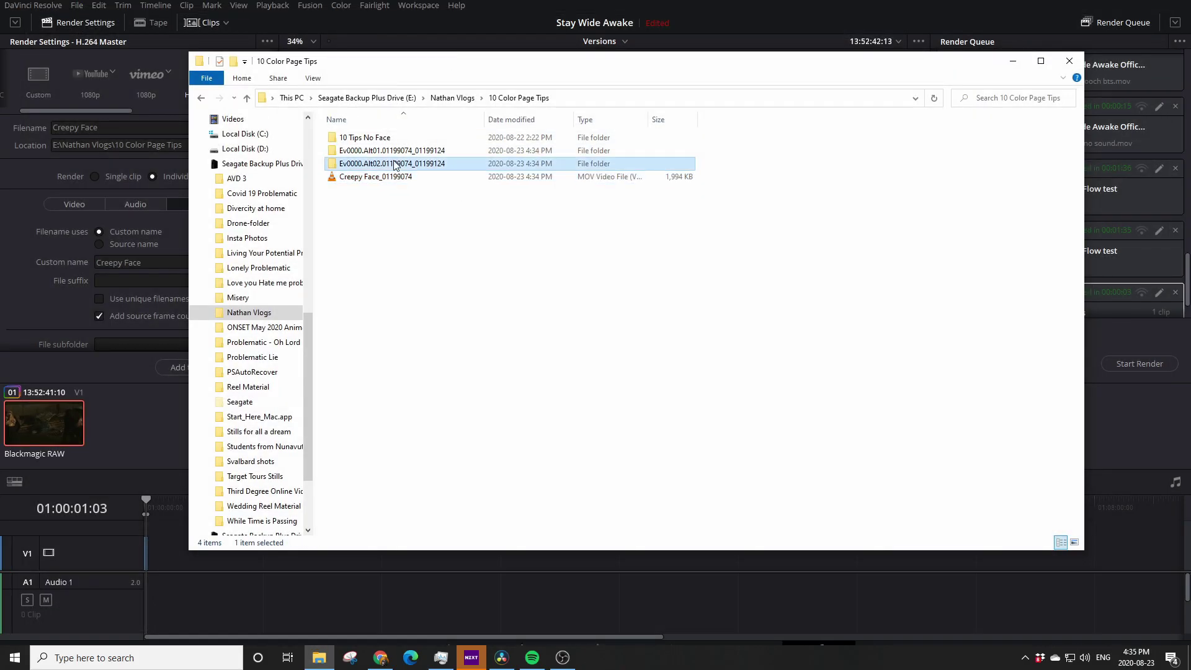
left_click(364, 162)
double_click(363, 164)
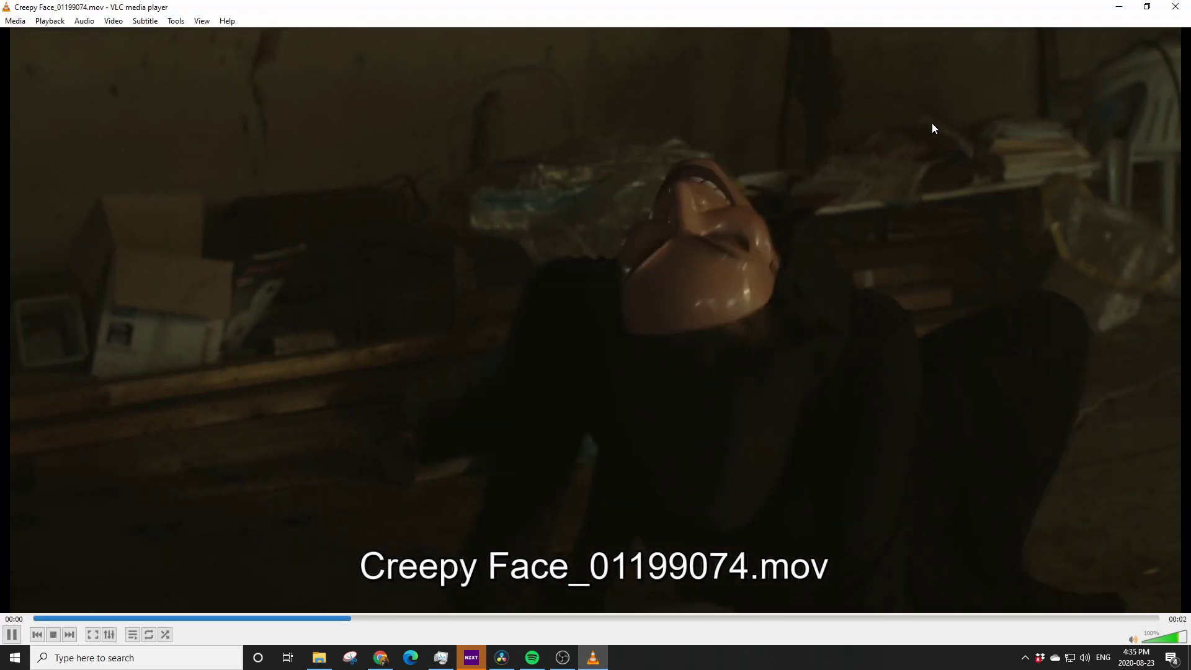
left_click(1179, 7)
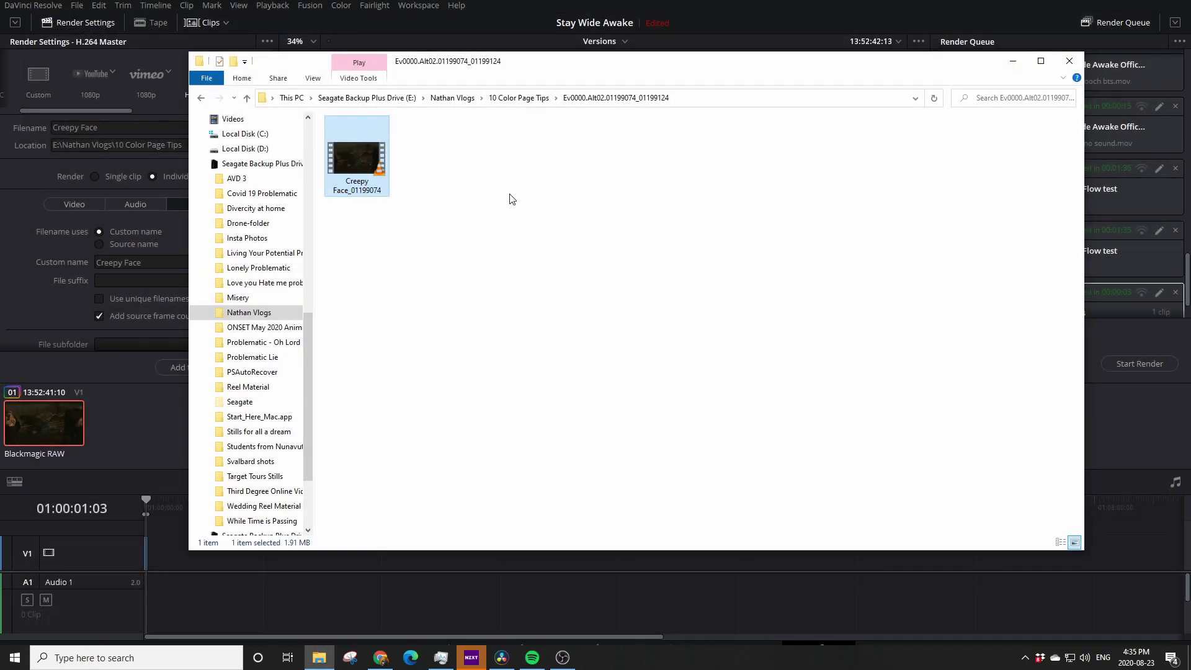
Play the rendered Alt01 version of Creepy Face and return to the 10 Color Page Tips folder.
key("alt+Up")
double_click(392, 154)
double_click(359, 155)
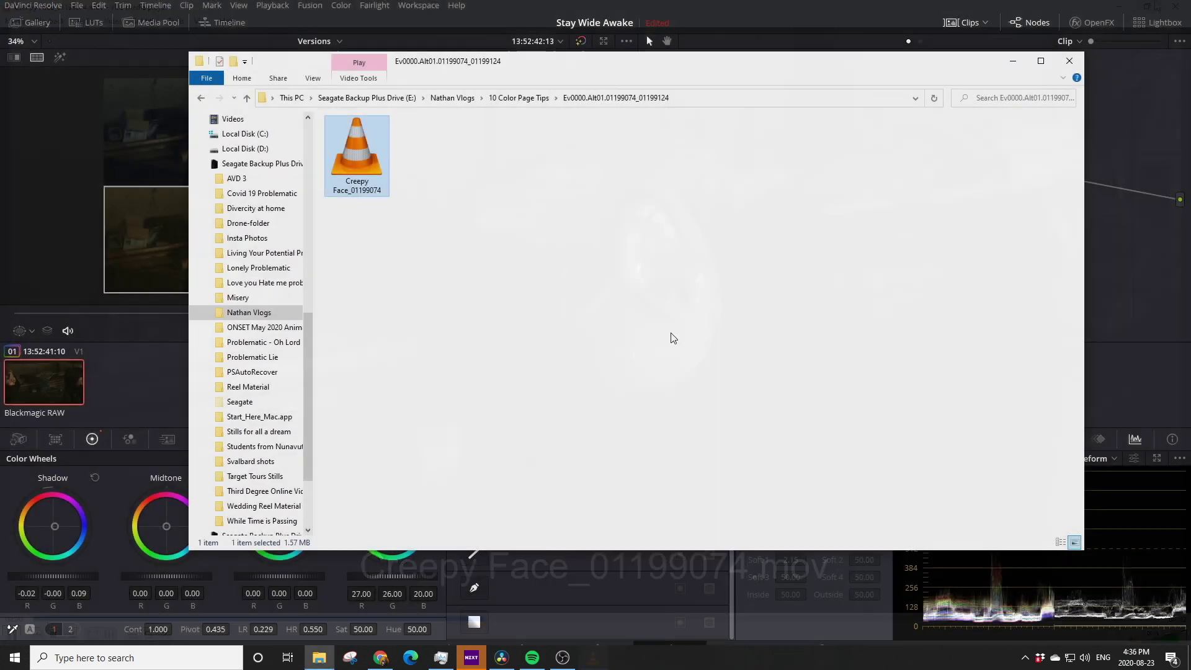
key("BackSpace")
left_click_drag(505, 274, 326, 150)
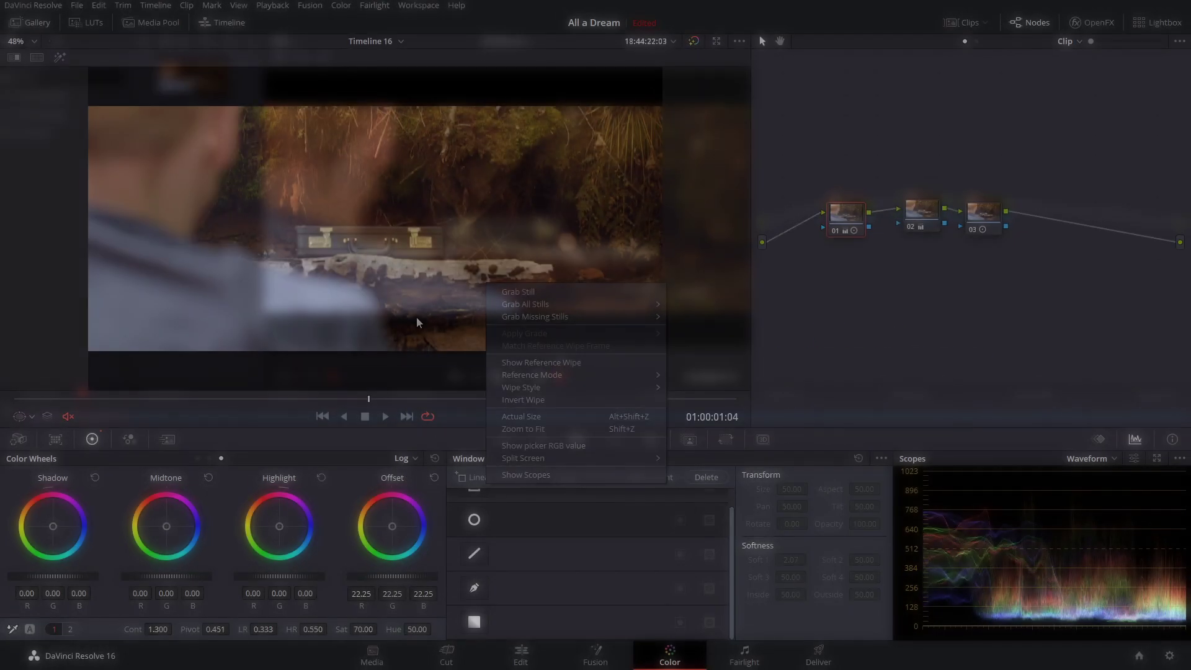
Grab a still of the over-the-shoulder briefcase shot and show it in the Gallery.
left_click(539, 293)
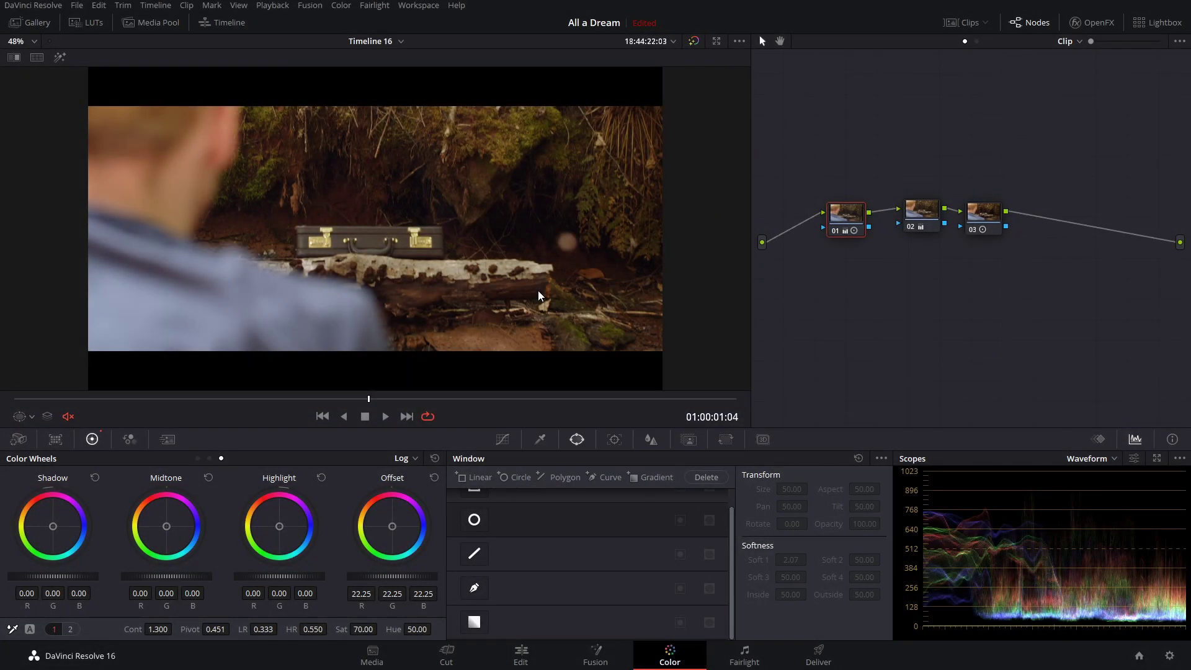
left_click(31, 23)
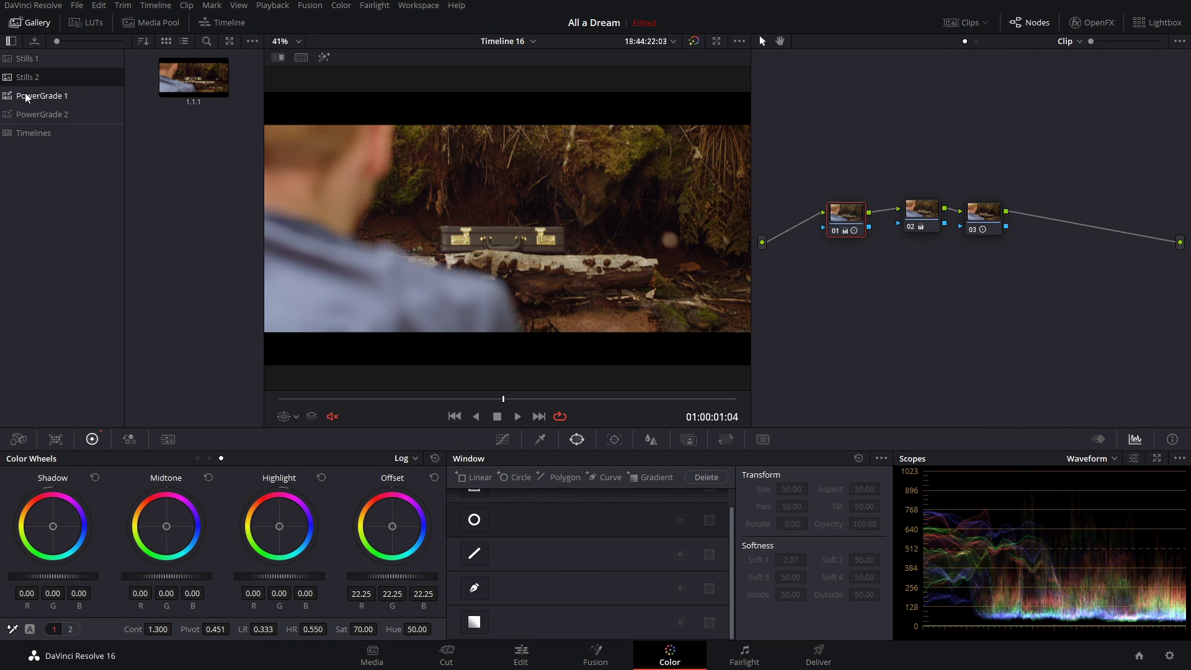
left_click(180, 92)
Show the mini timeline, move to the profile shot of the man by the sea, and grab a still of it.
left_click(226, 24)
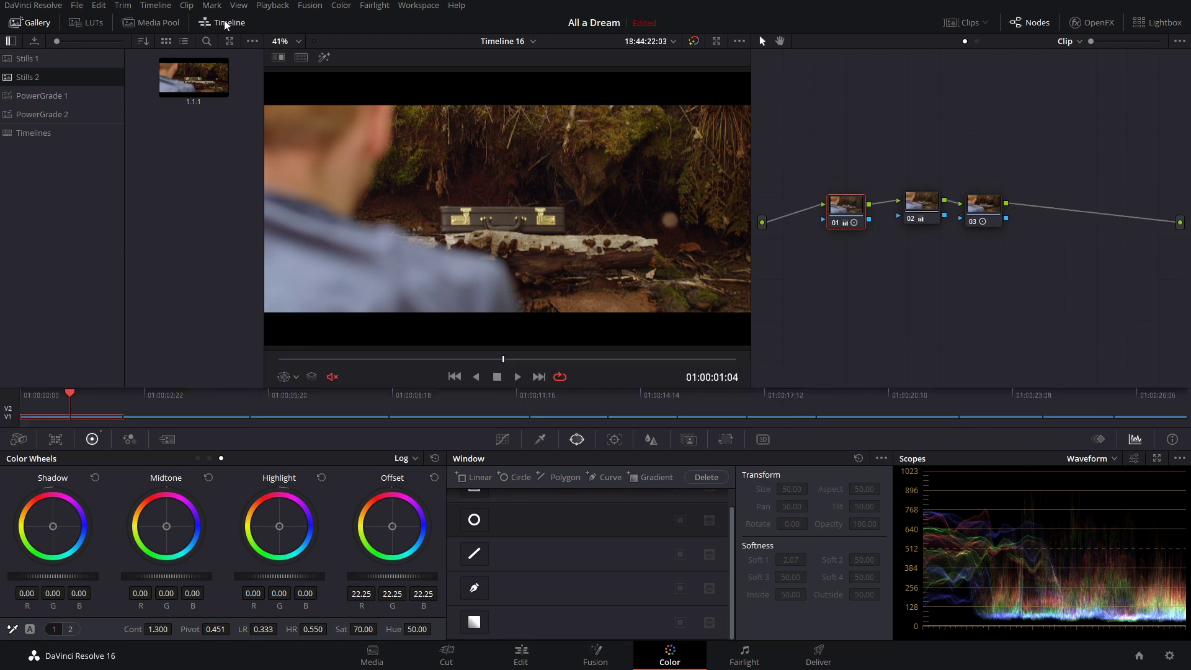
left_click_drag(217, 397, 83, 401)
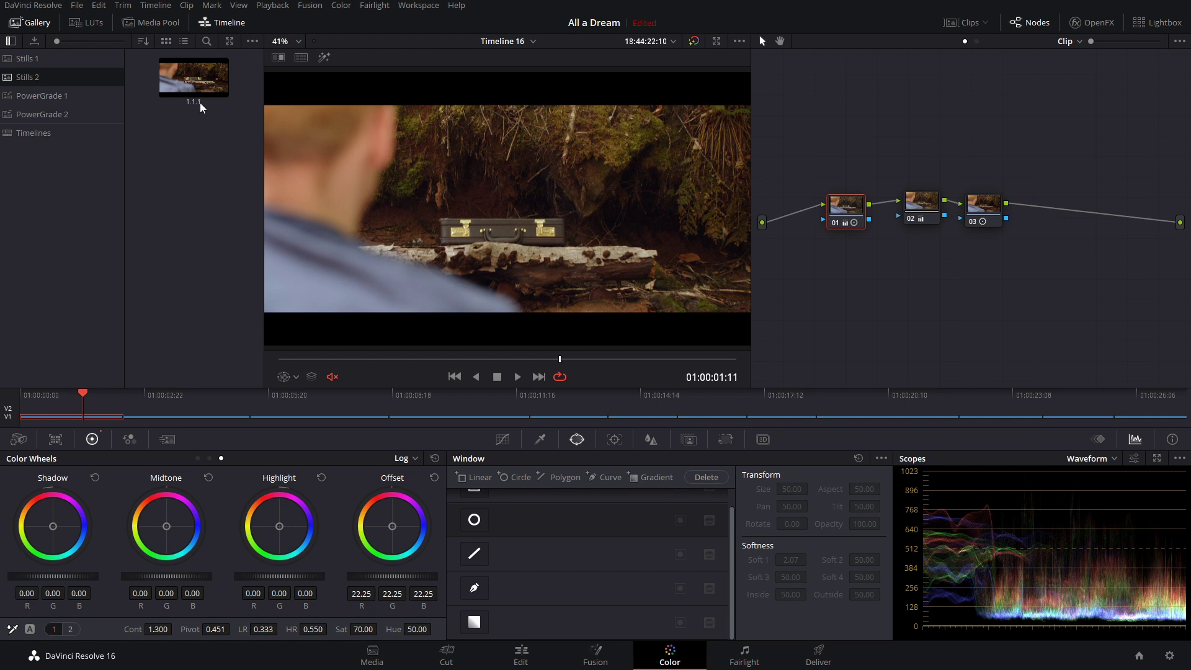
left_click(203, 396)
right_click(563, 252)
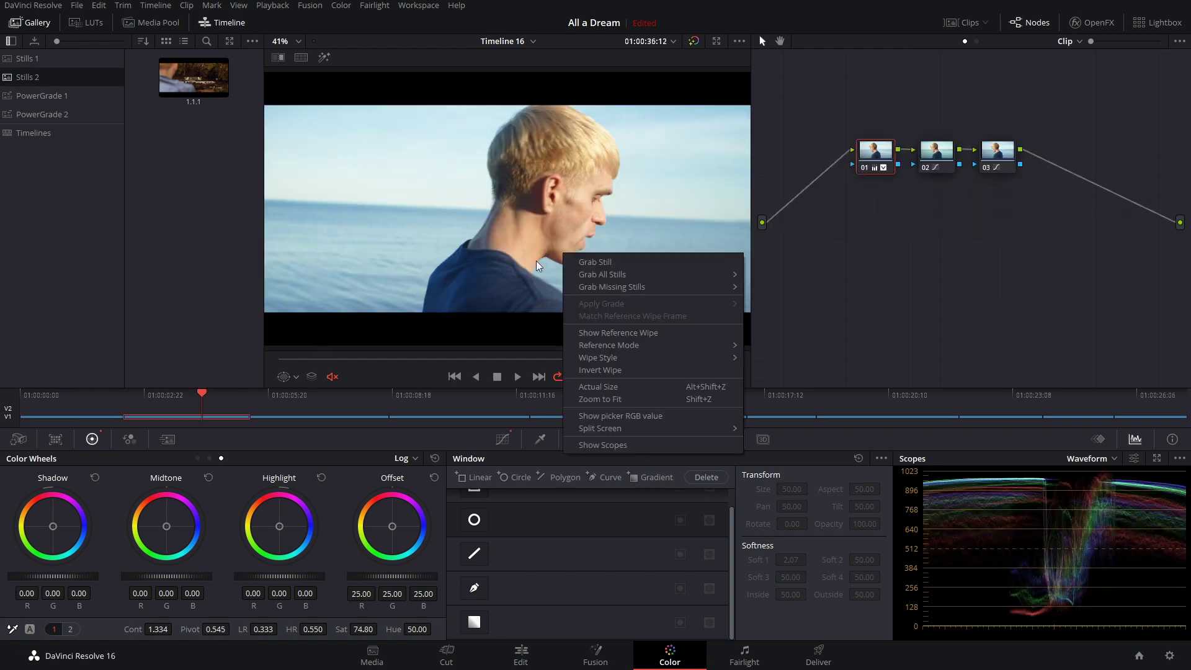
left_click(639, 259)
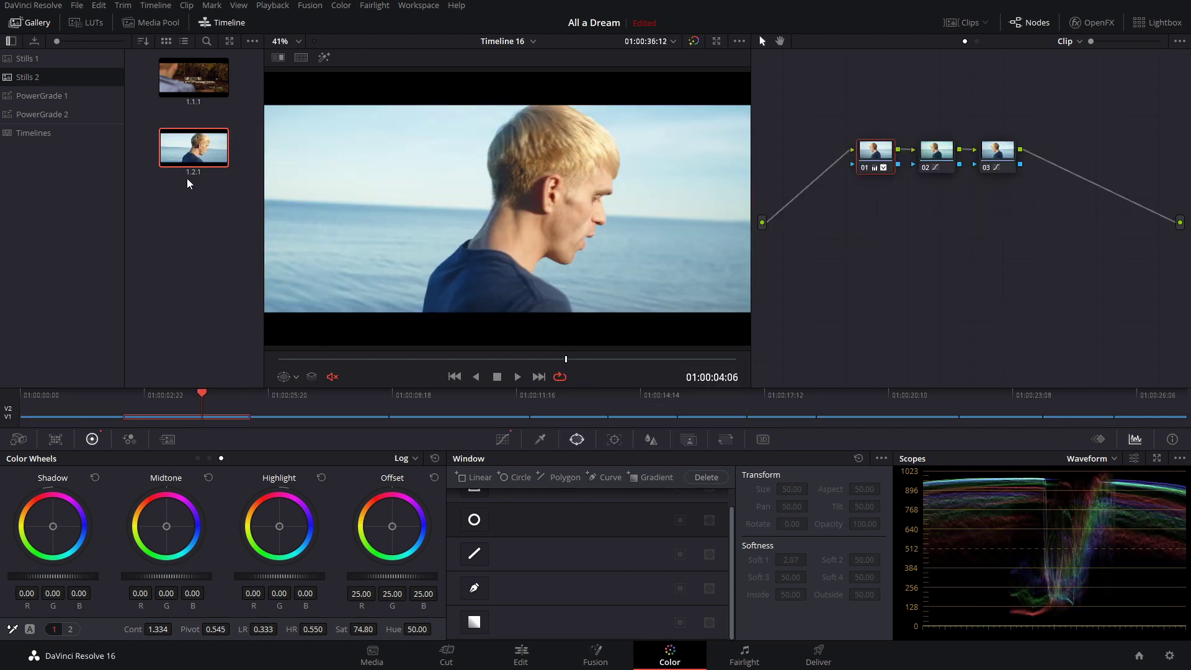
Label the briefcase still in the Gallery "shoulder shot".
left_click_drag(203, 396, 192, 395)
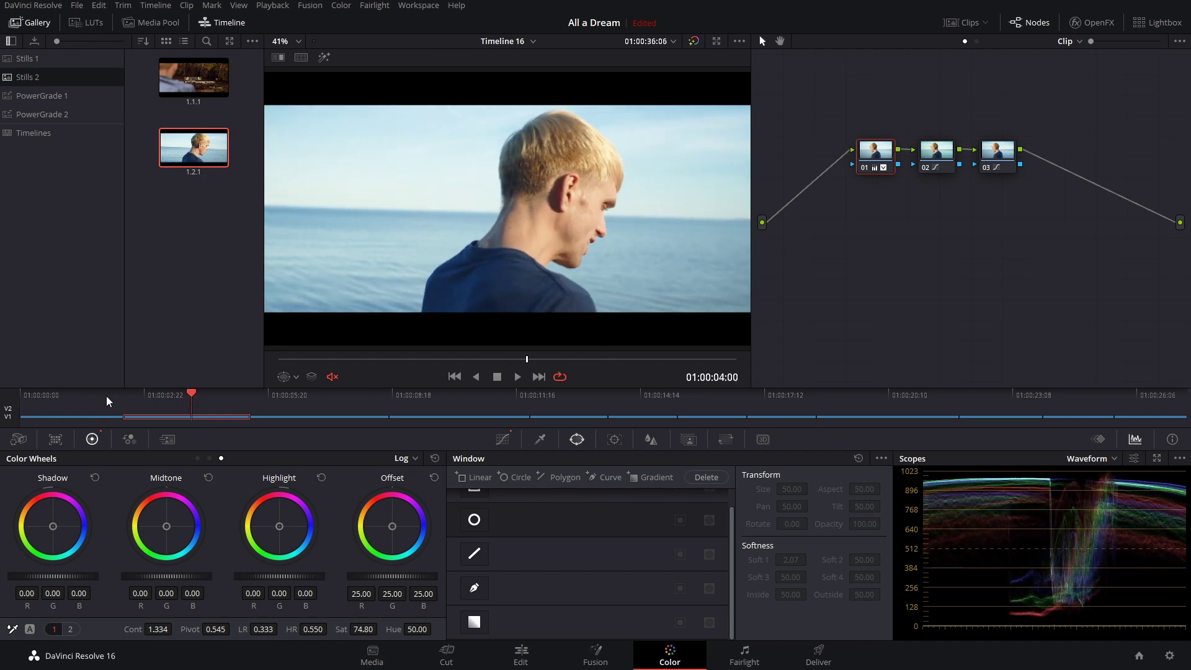
left_click(193, 107)
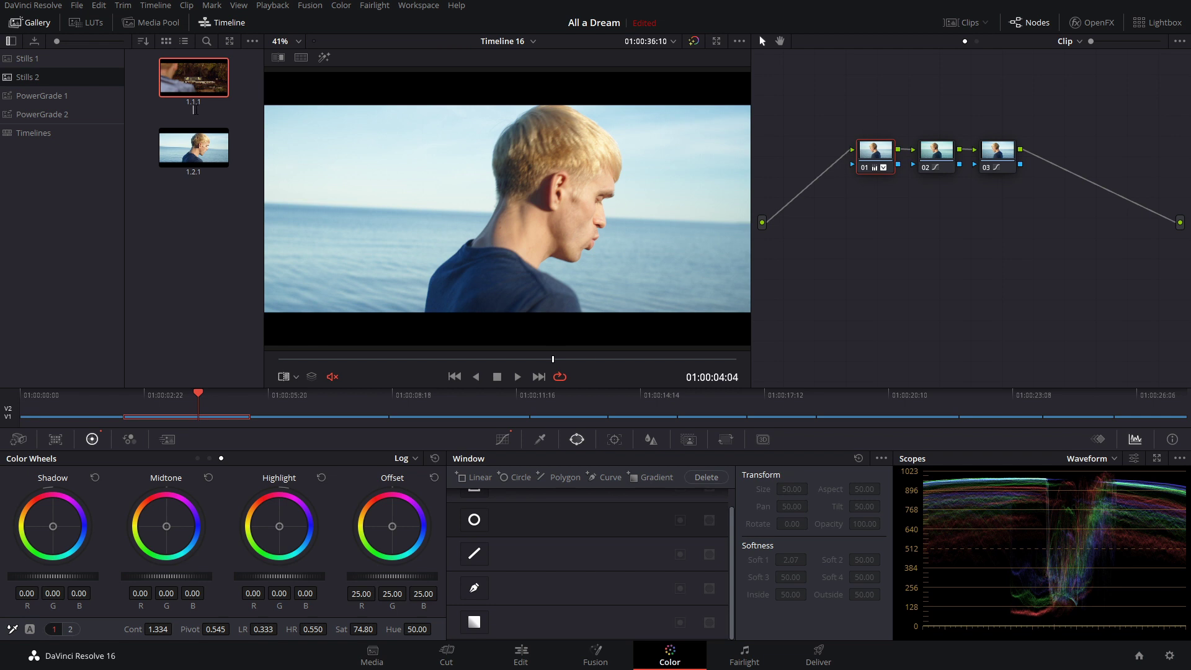
type("shoulder shot")
key("Return")
Enable automatic labelling of Gallery stills by Clip Name in the project's General Options and save the settings.
left_click(1172, 659)
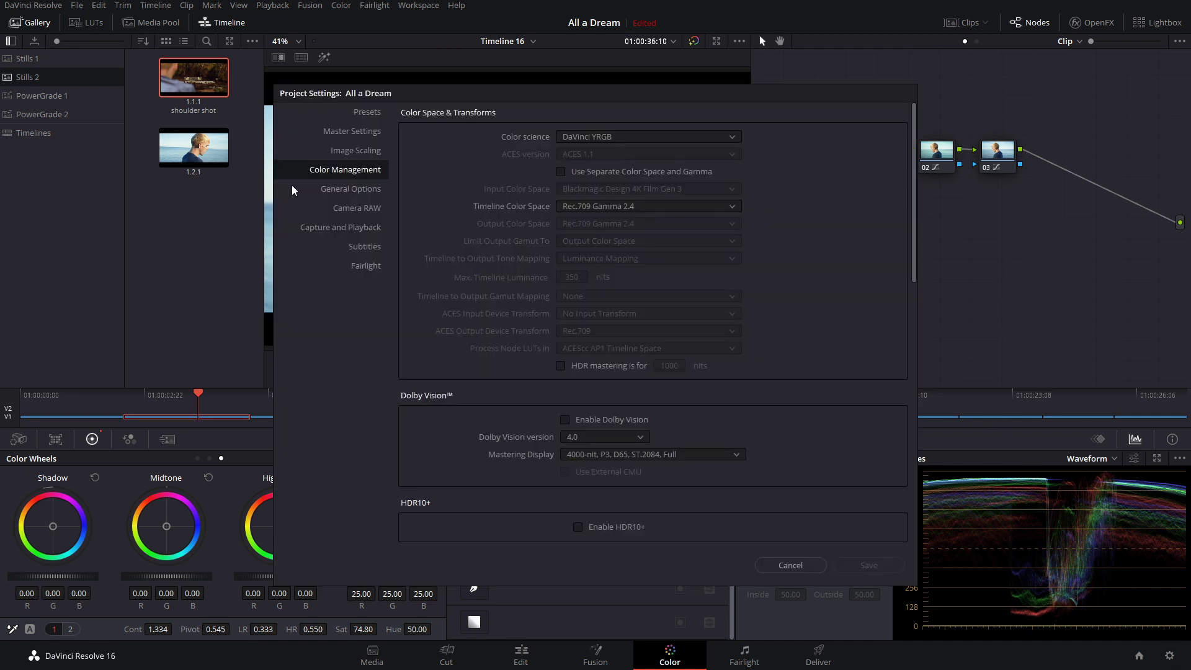
left_click(349, 191)
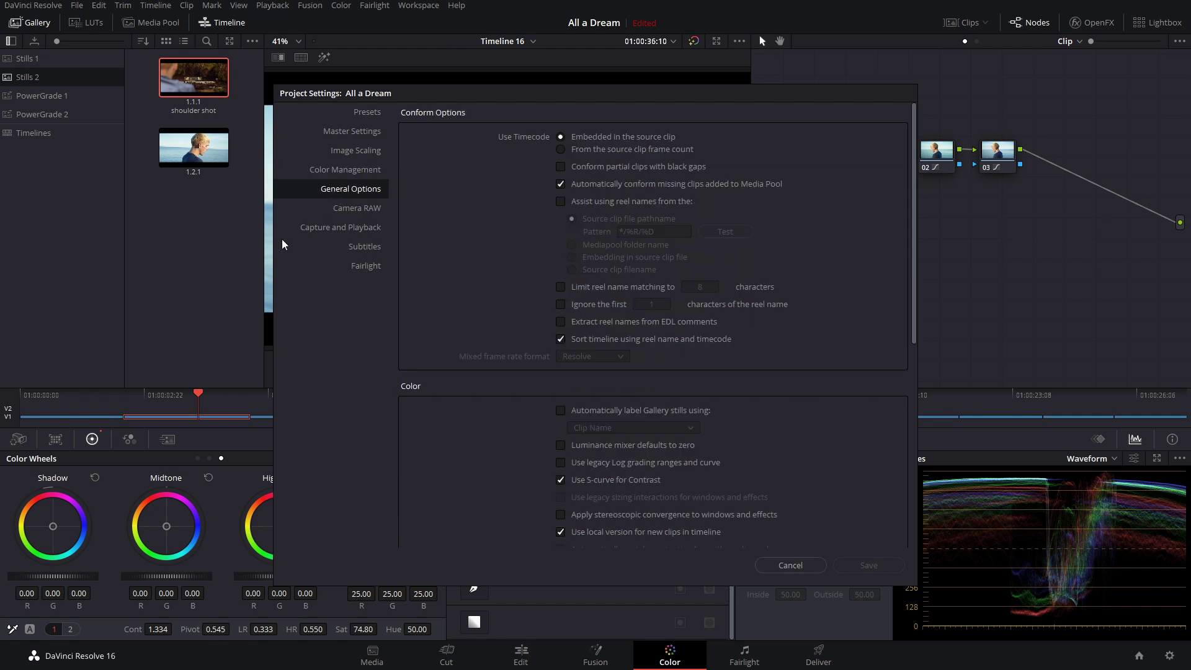
left_click(560, 411)
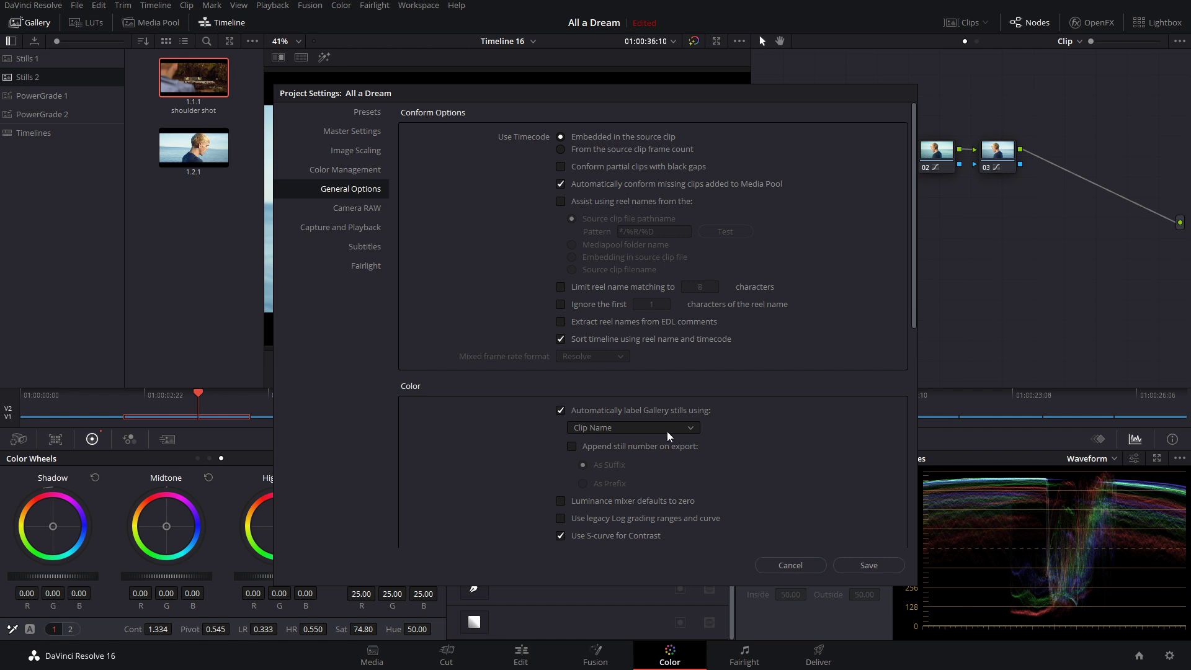
left_click(691, 433)
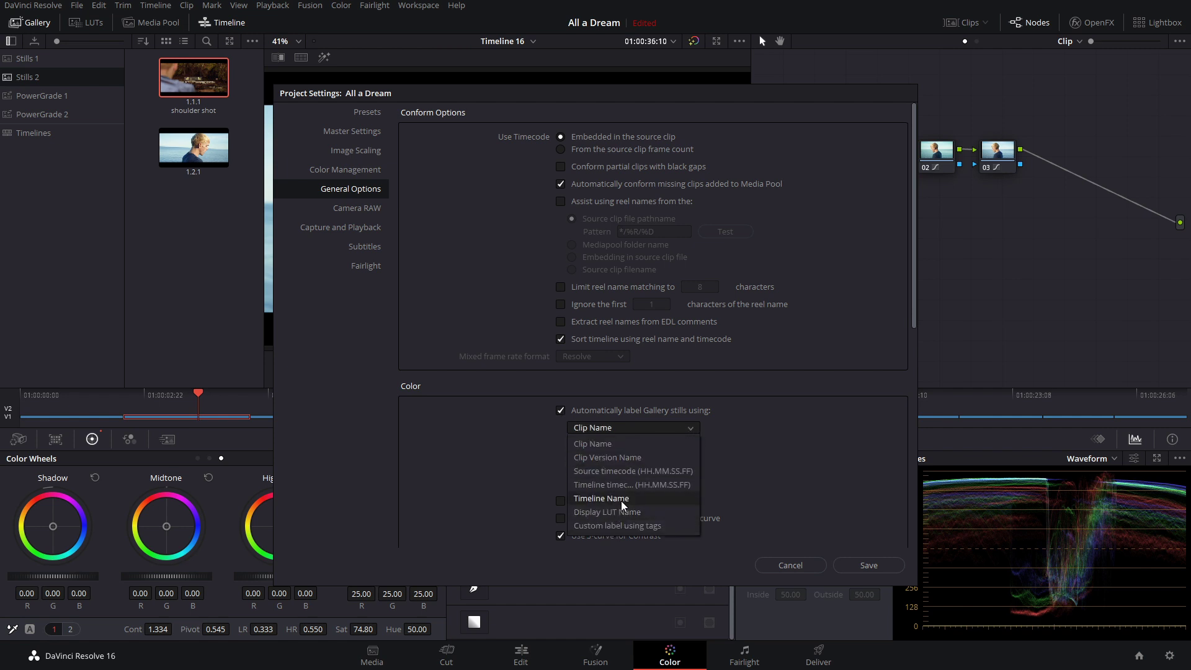
left_click(602, 445)
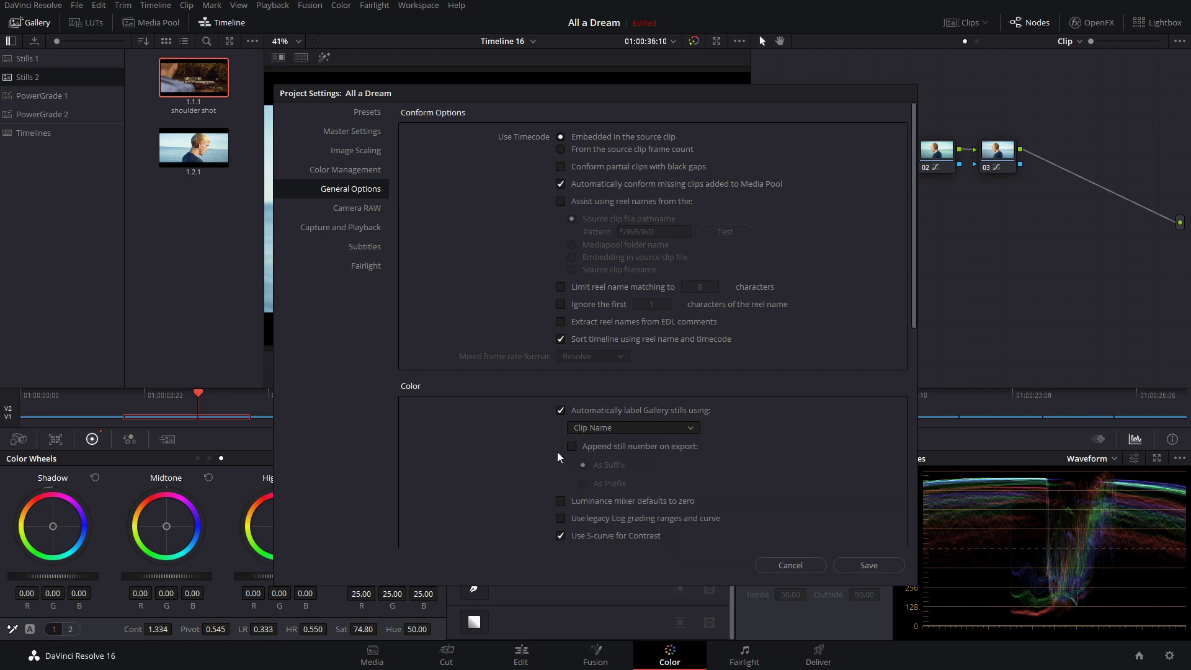
left_click(867, 565)
Move to the forest shot of the man opening the briefcase and grab a still of it.
left_click(327, 407)
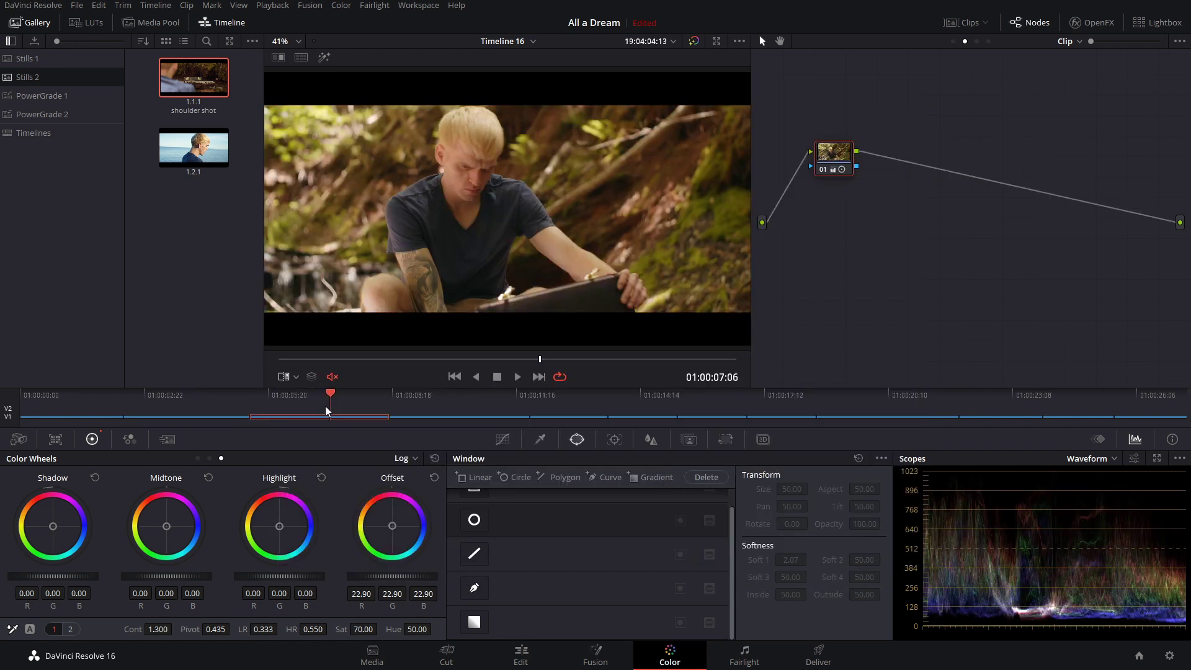
right_click(499, 256)
left_click(566, 265)
double_click(187, 251)
left_click(201, 294)
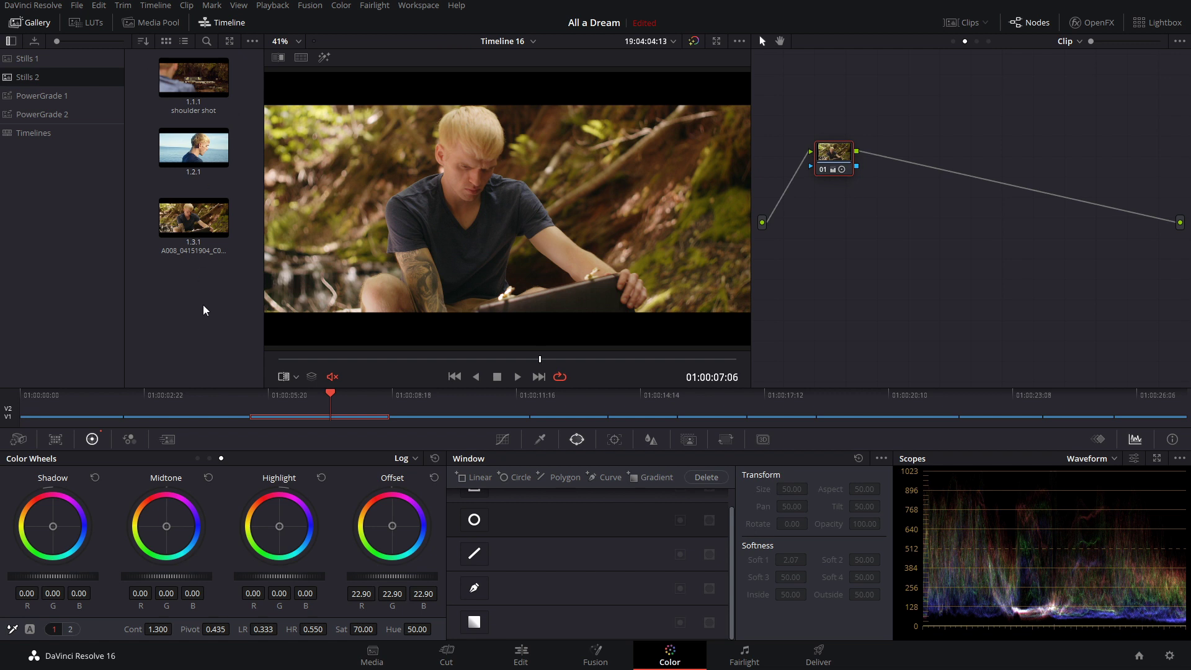
Export the shoulder shot still as a JPEG named "shoulder shot" to the 10 Color Page Tips folder.
left_click(189, 85)
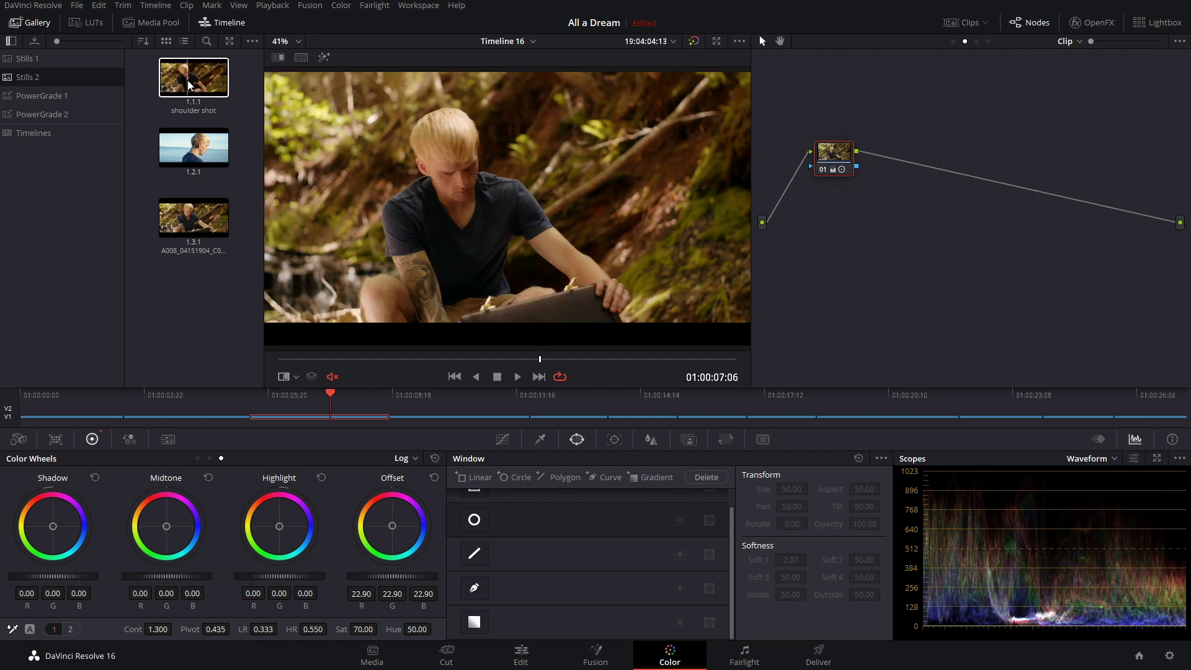
right_click(188, 80)
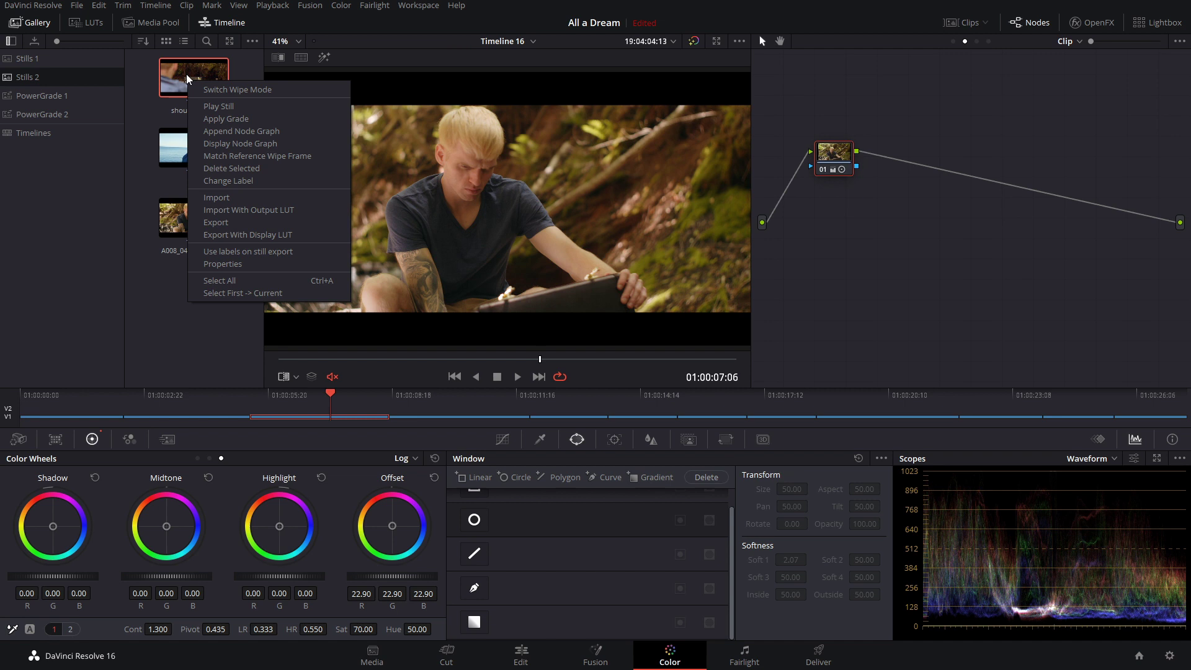
left_click(228, 223)
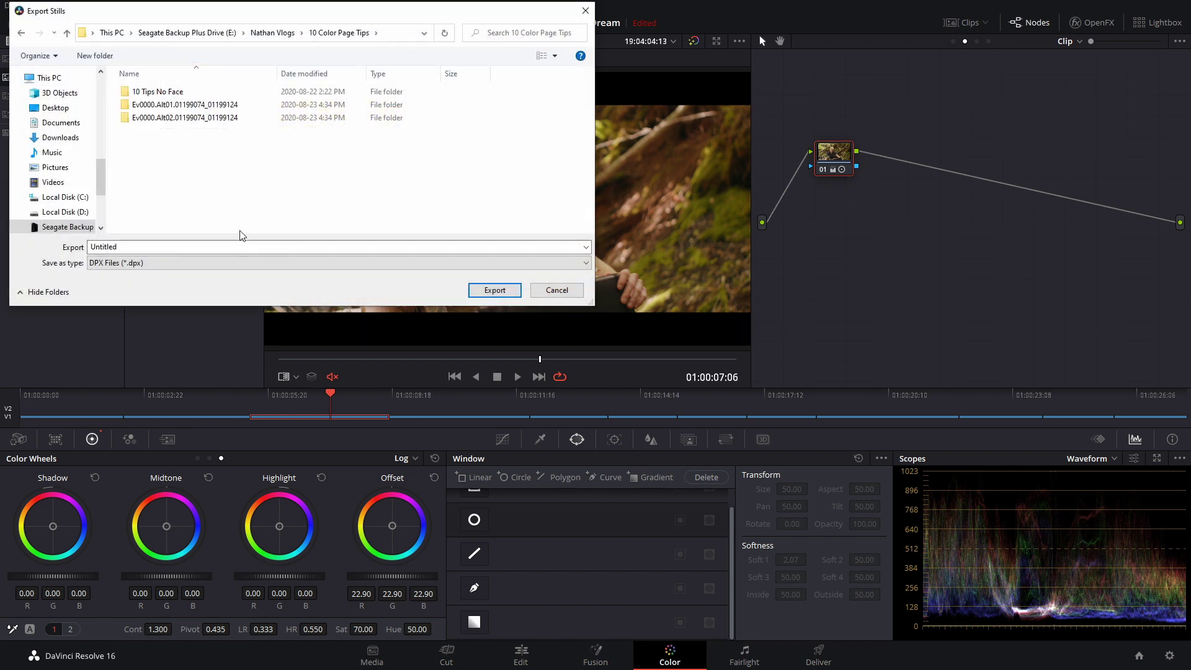
left_click(205, 263)
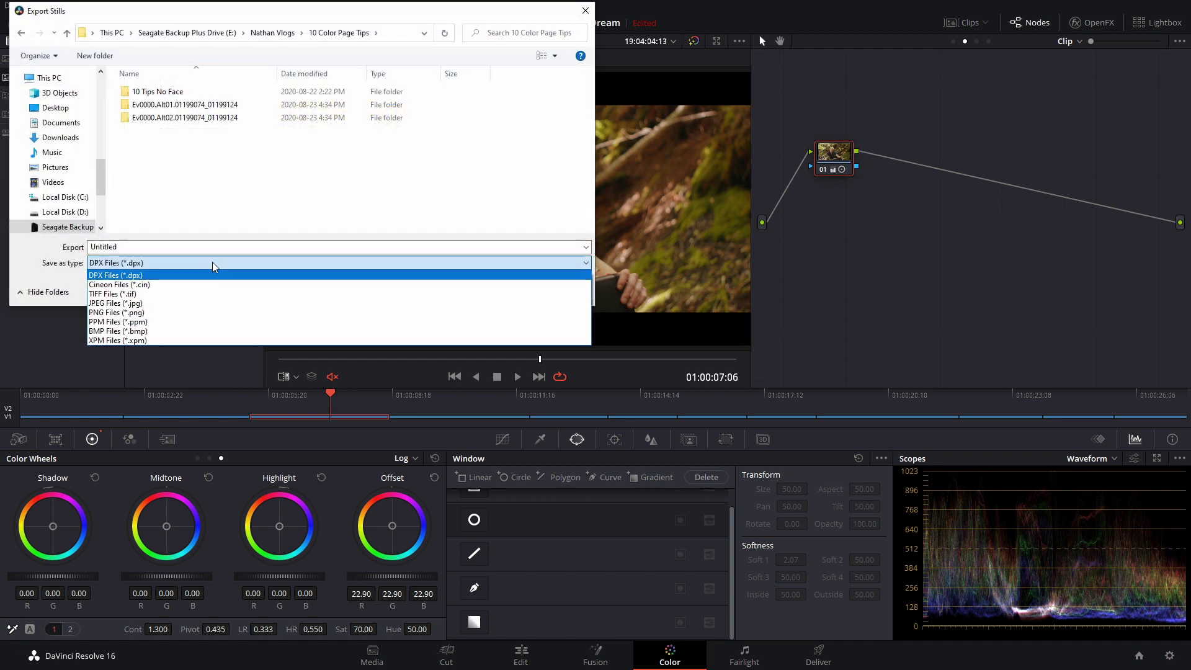
left_click(137, 304)
key("shift+Tab")
type("shoulder shot")
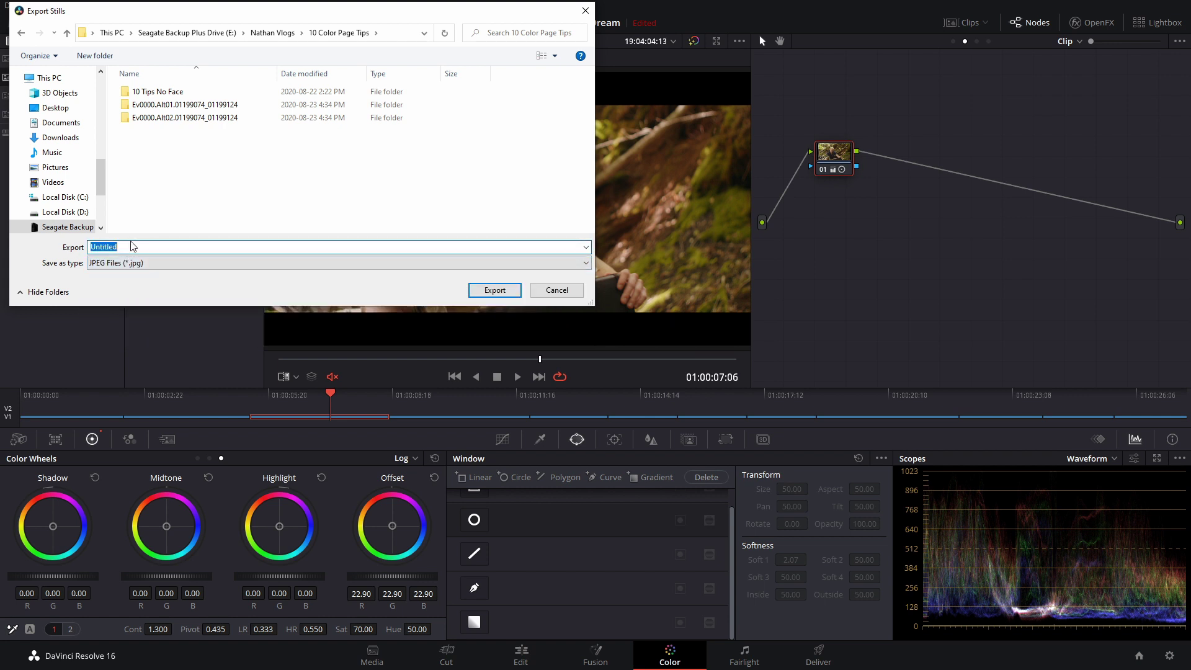
left_click(504, 290)
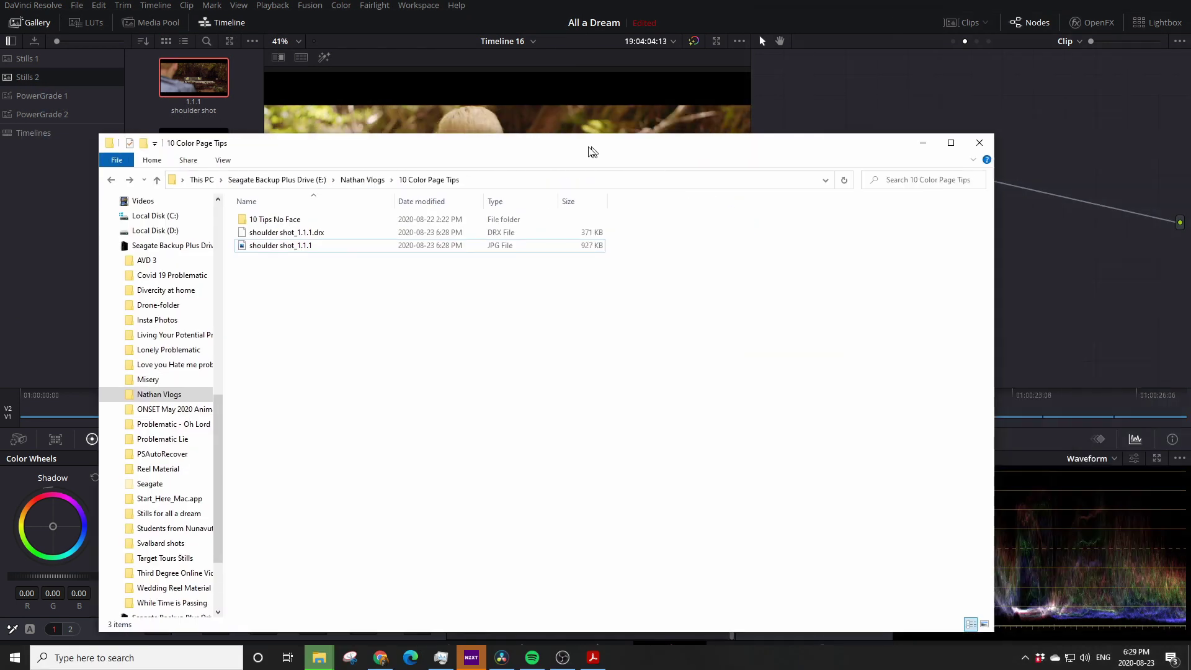
Examine the exported JPG and DRX files in the 10 Color Page Tips folder and return to DaVinci Resolve.
left_click_drag(592, 152, 571, 87)
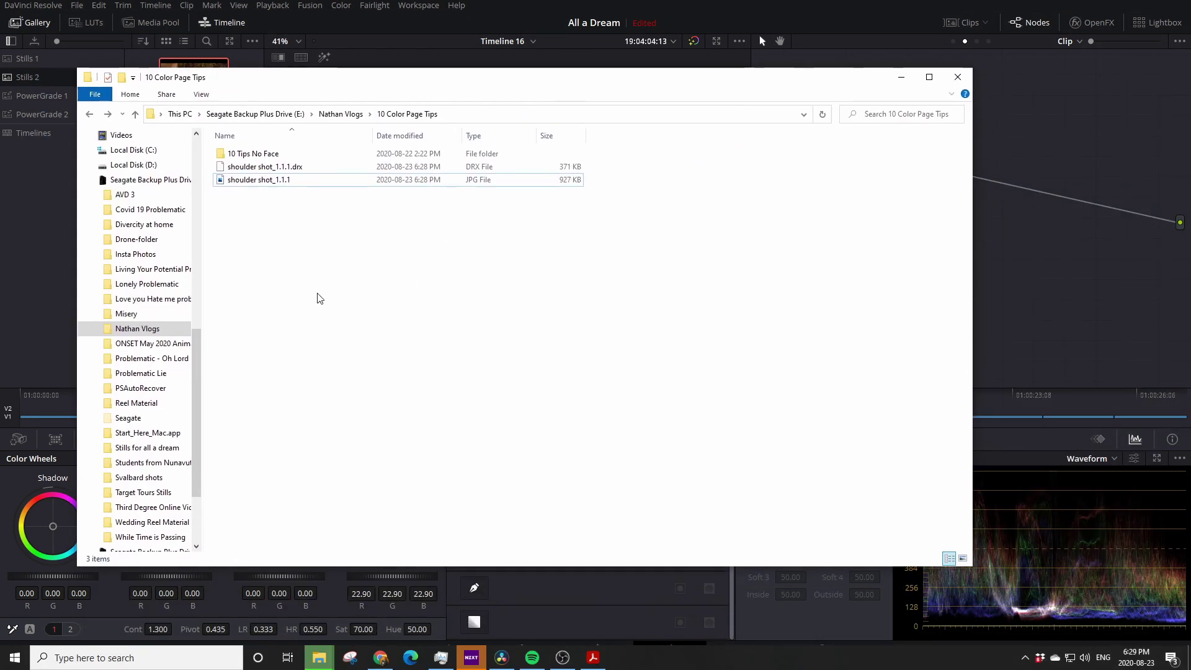
left_click(229, 184)
left_click(265, 169)
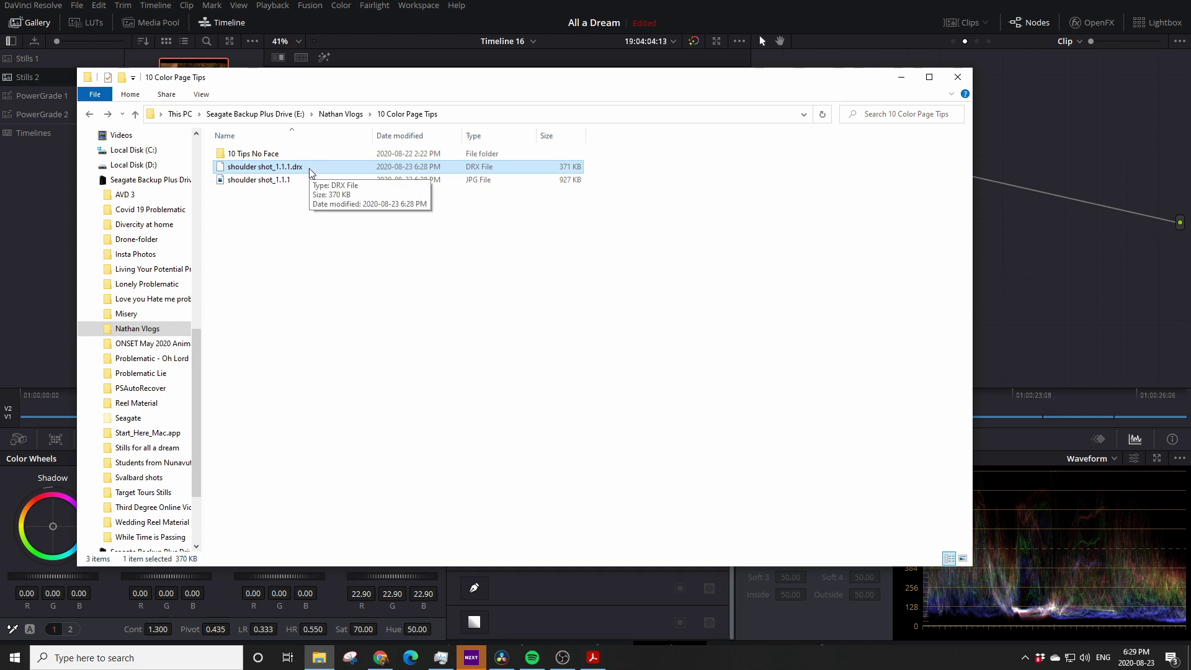
left_click_drag(308, 88, 399, 123)
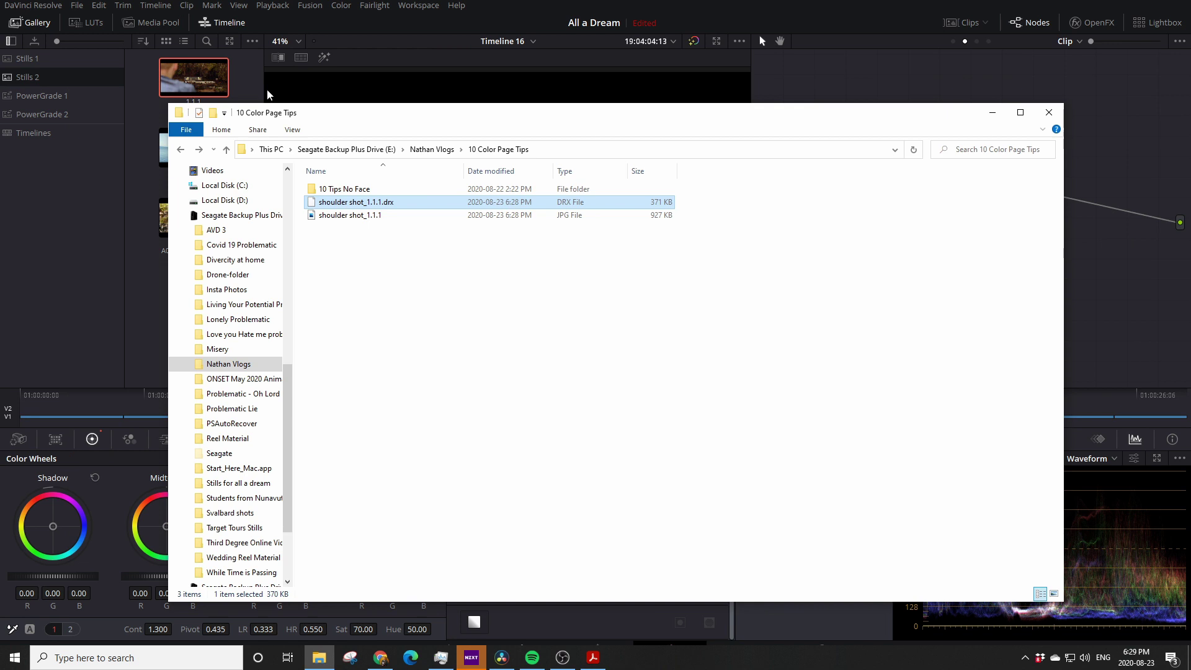
left_click(345, 19)
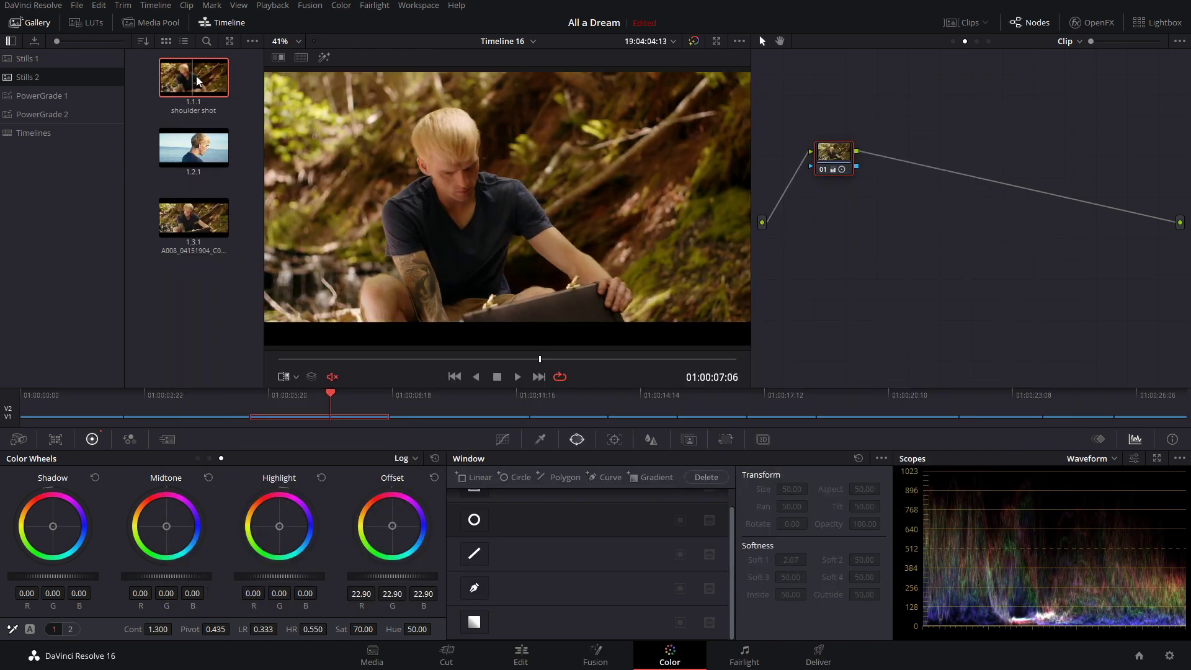
Display the node graph of the shoulder shot still and examine its nodes.
right_click(198, 81)
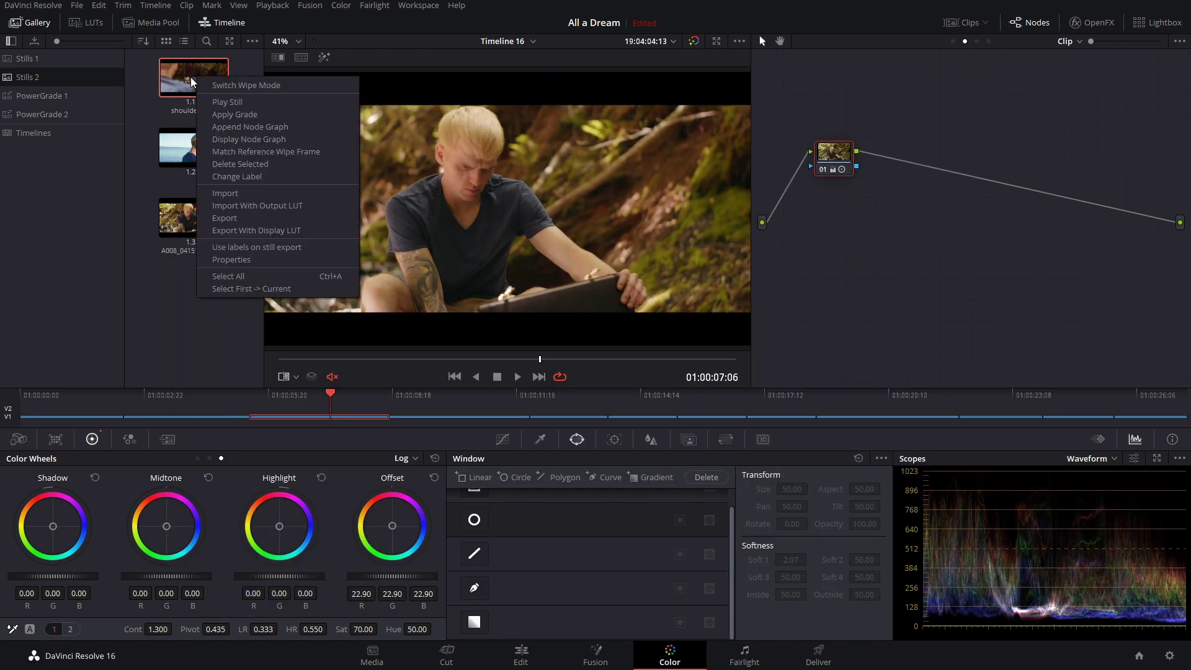
left_click(214, 139)
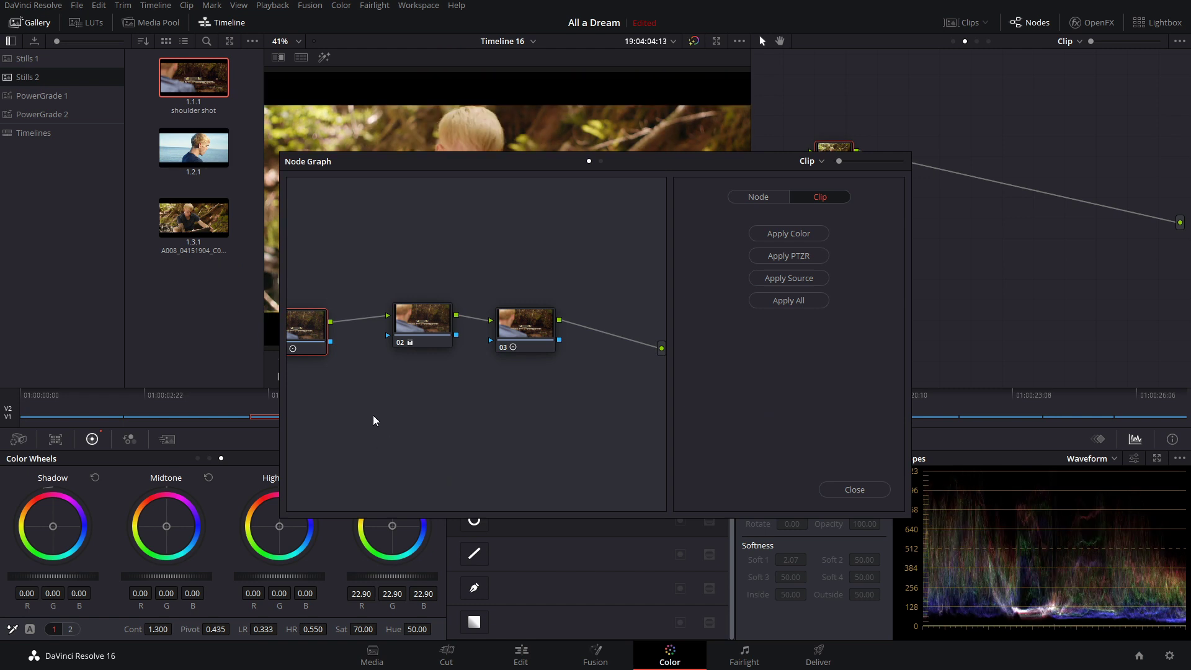
left_click_drag(385, 426, 455, 412)
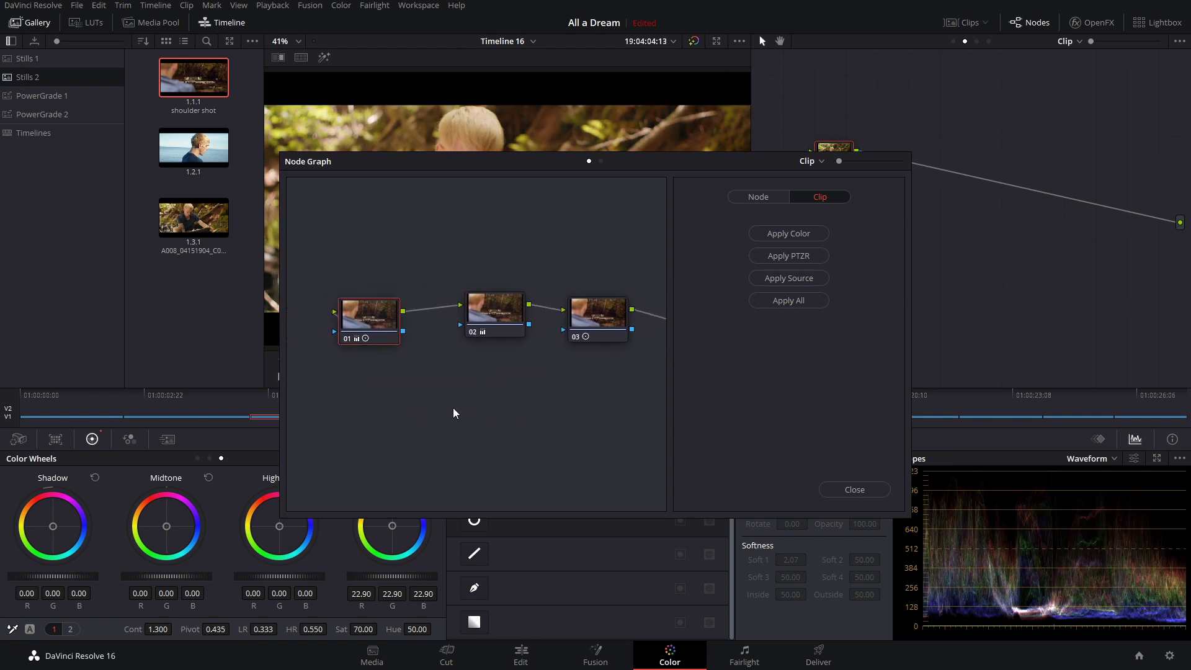
Try the shoulder shot still's grade on the clip of the man with the briefcase, and undo the grade changes.
left_click(878, 489)
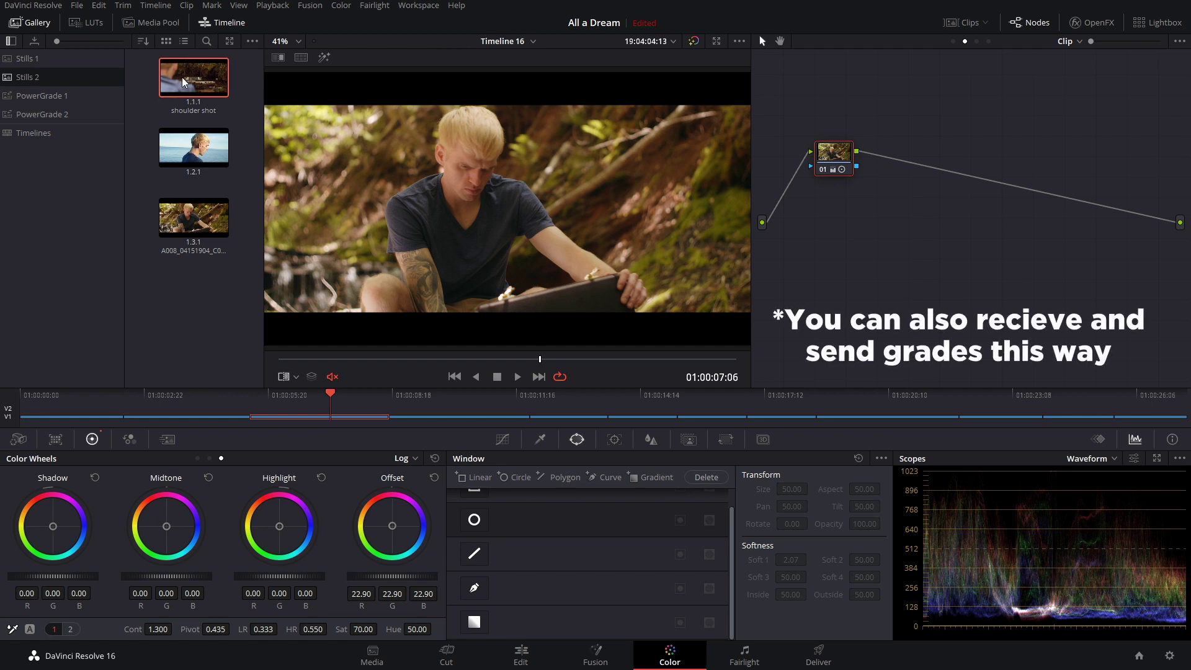
mouse_move(198, 78)
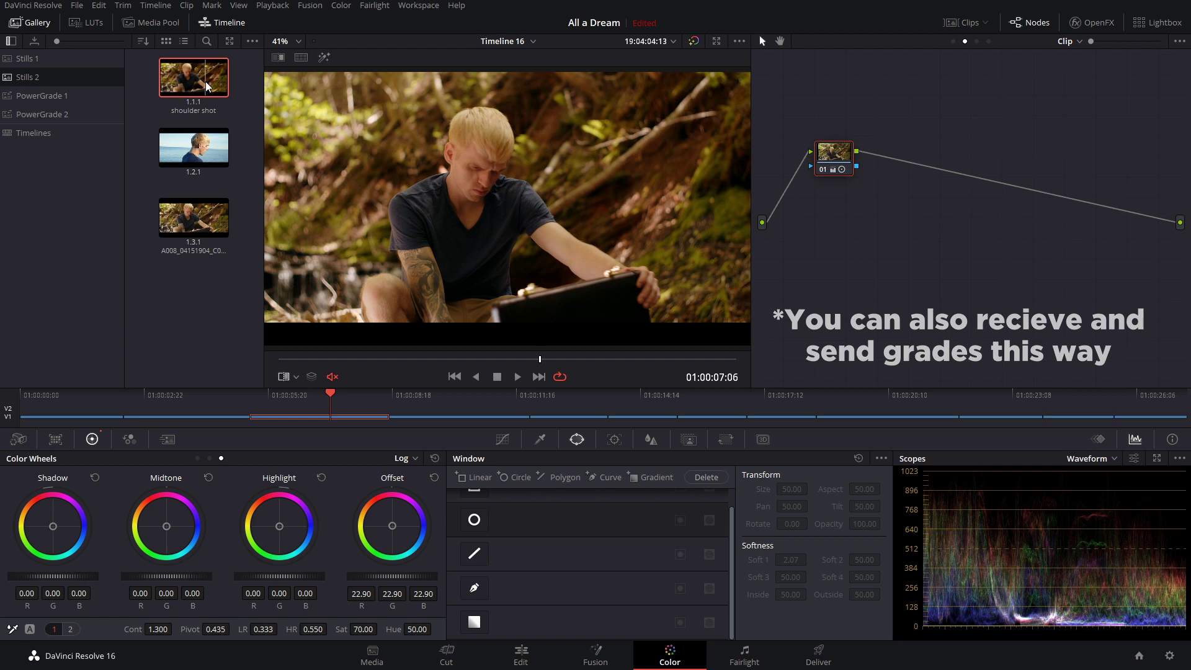
right_click(206, 86)
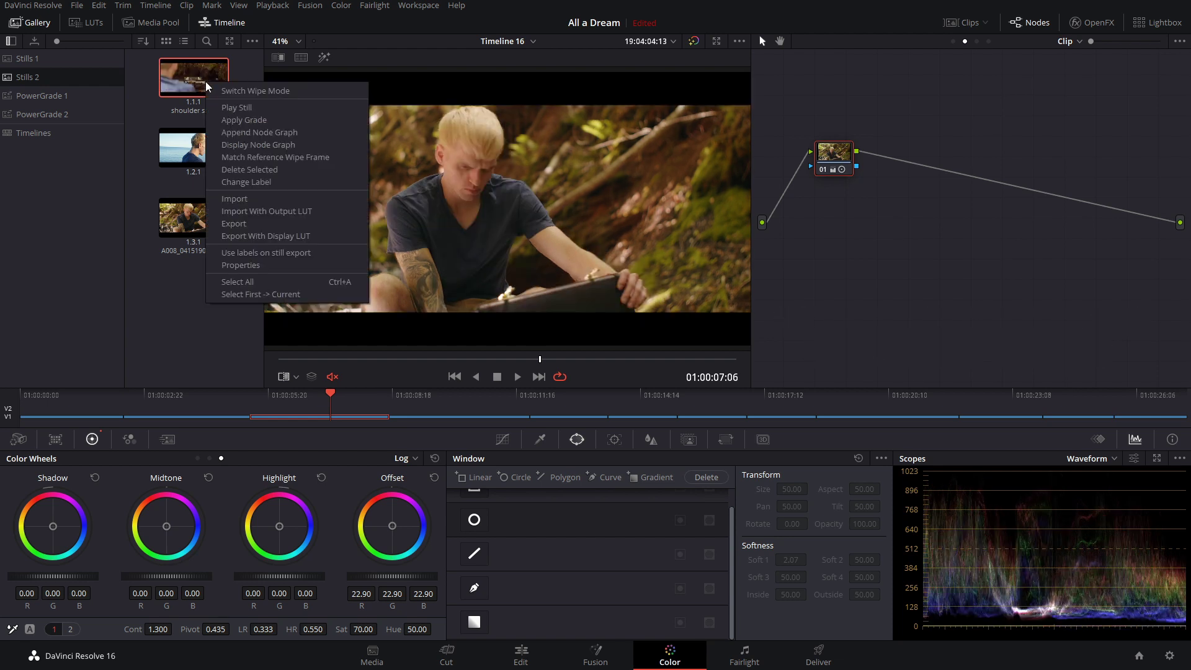
left_click(238, 121)
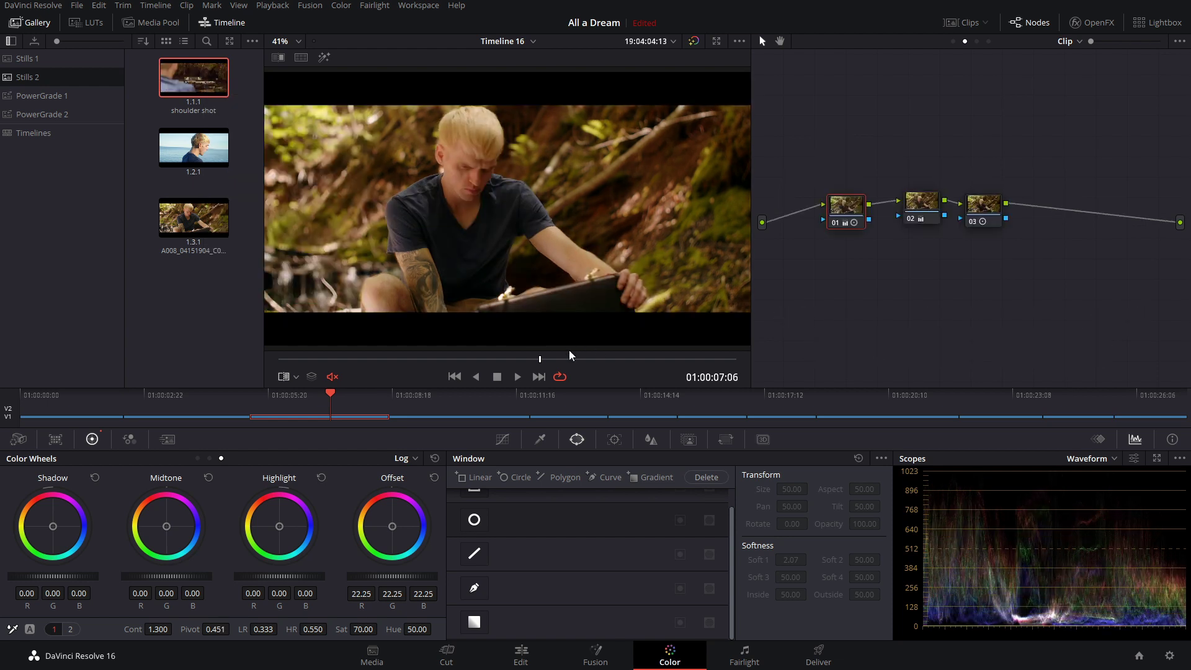
left_click_drag(539, 363, 444, 360)
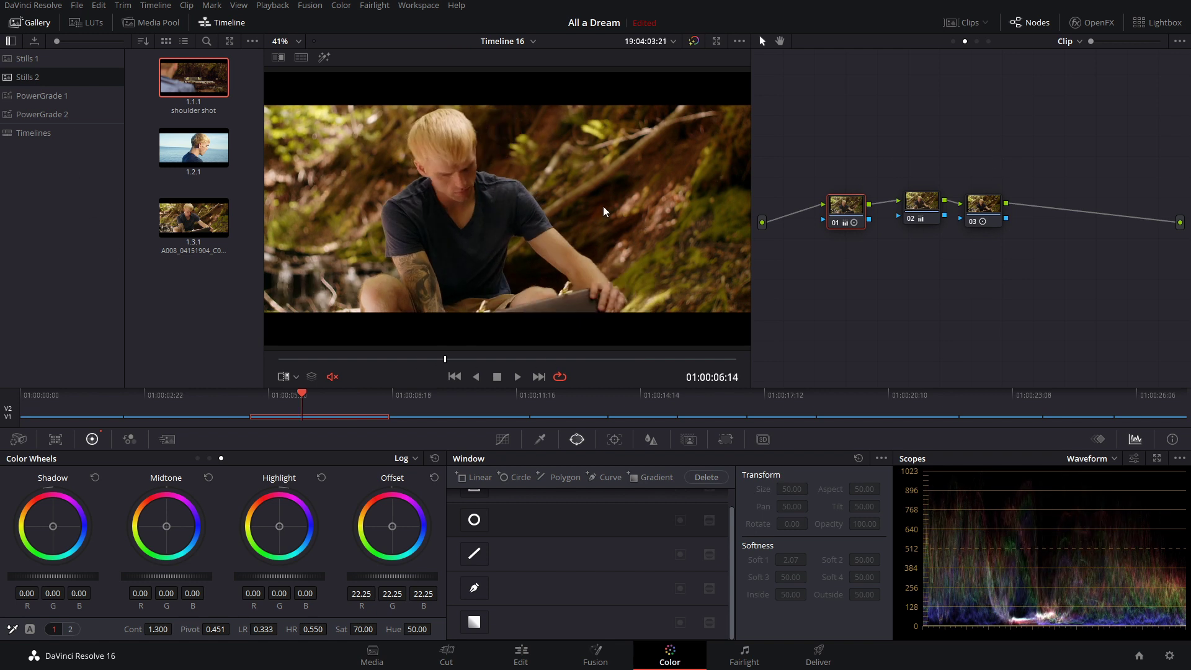
key("ctrl+z")
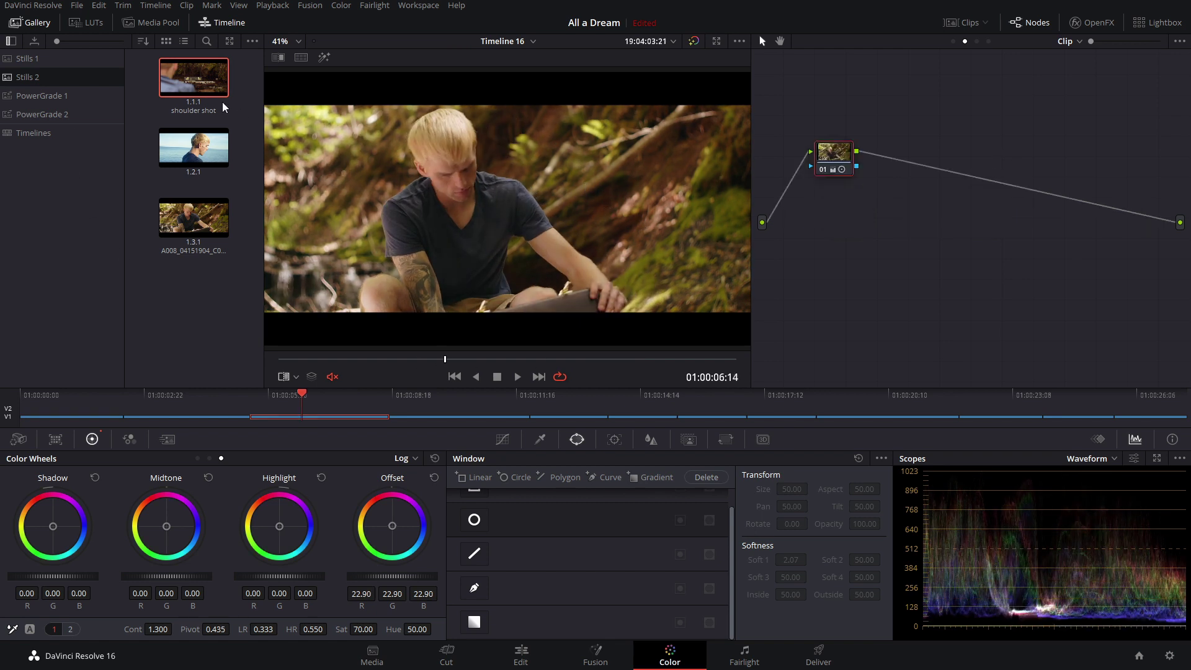
key("ctrl+z")
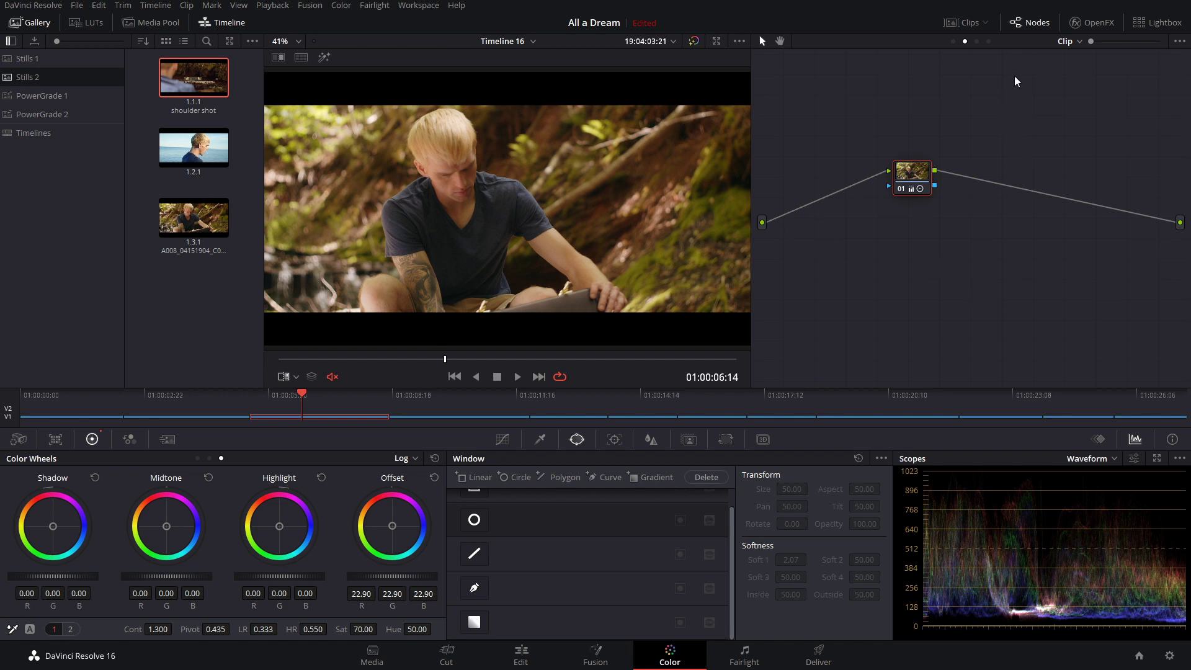
Switch the node graph to Group Post-Clip and grab a still of the current frame.
left_click(978, 41)
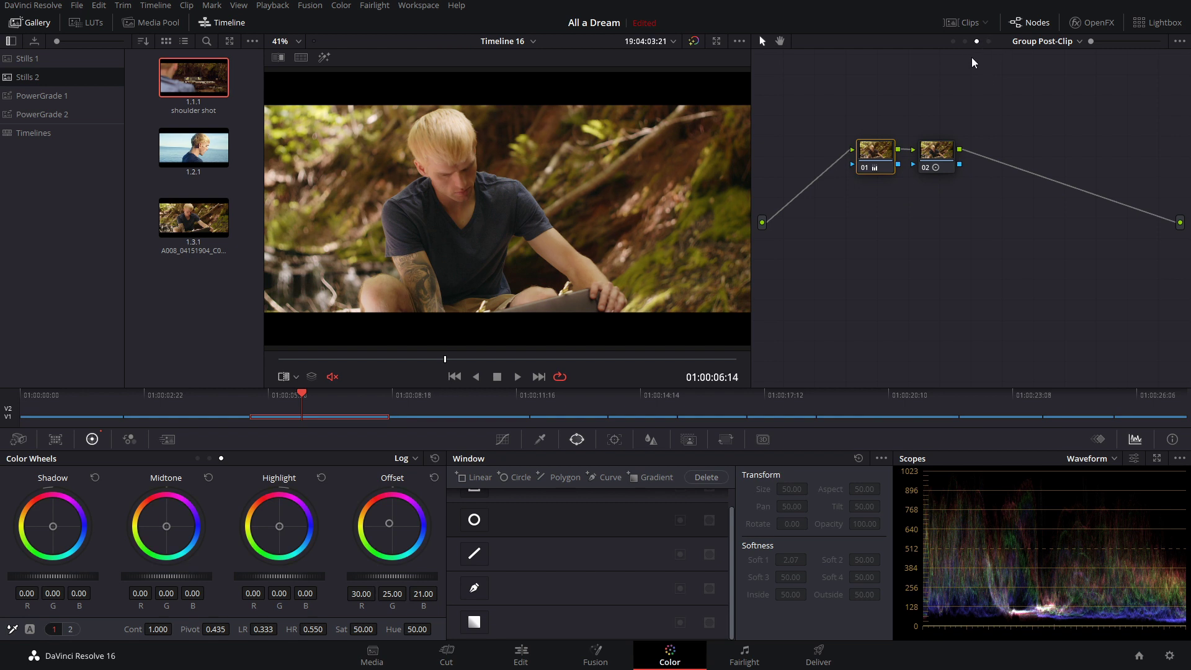
right_click(509, 238)
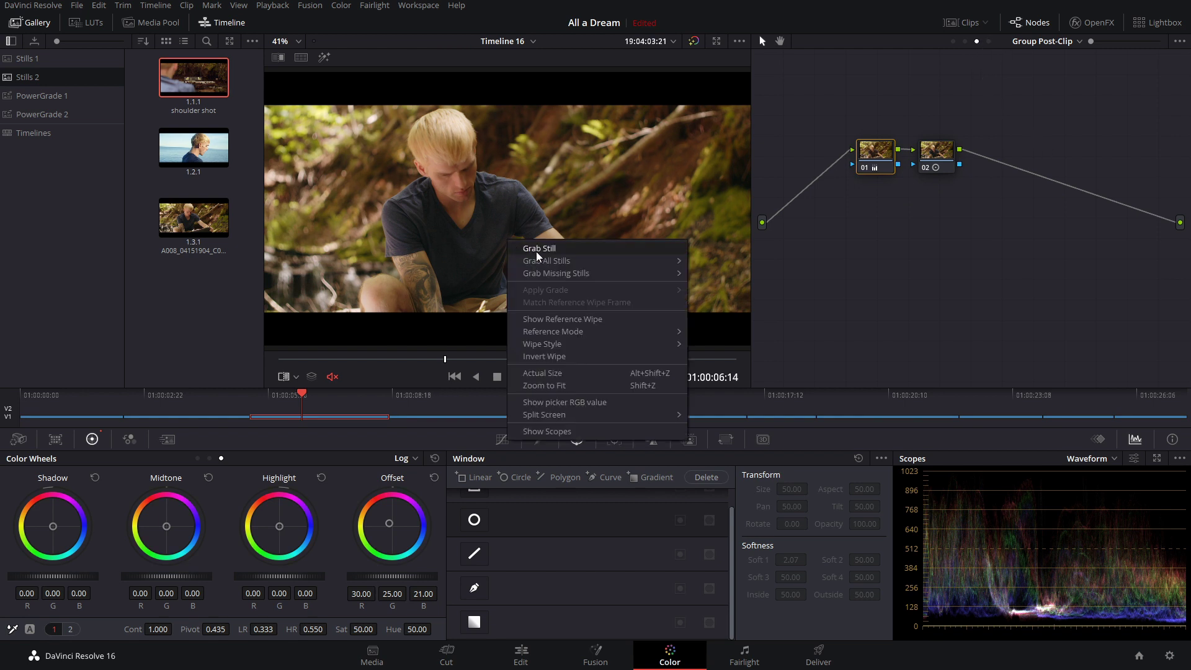
left_click(537, 249)
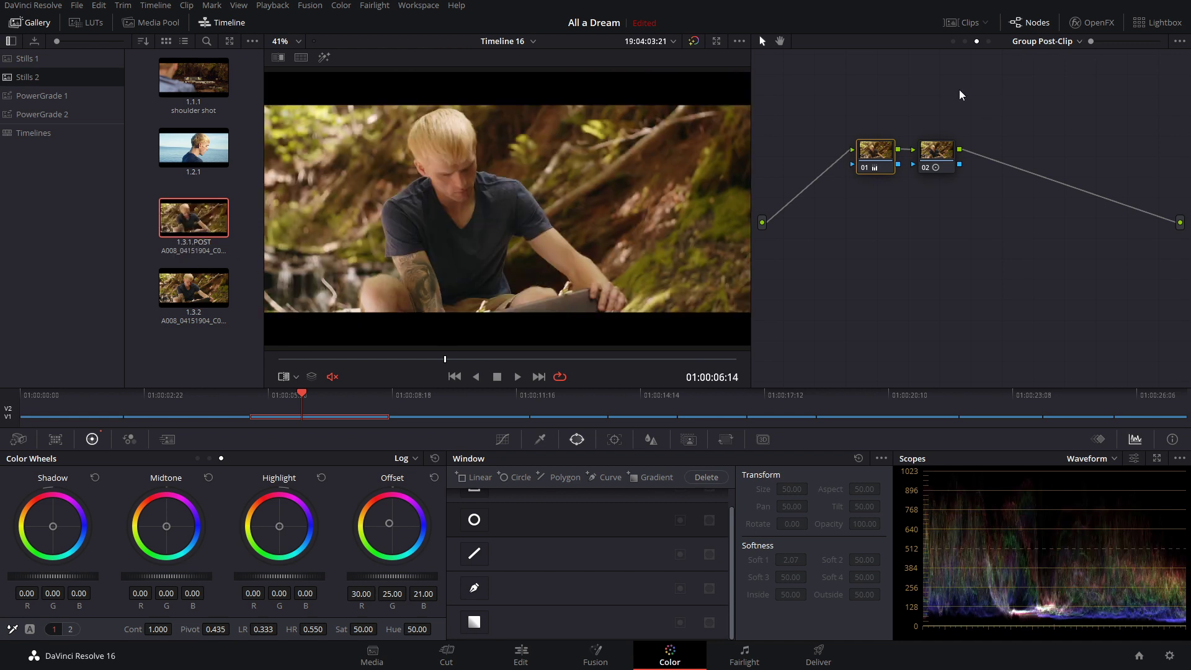
Display the node graph stored in the 1.3.1.POST still and move its window aside.
right_click(195, 221)
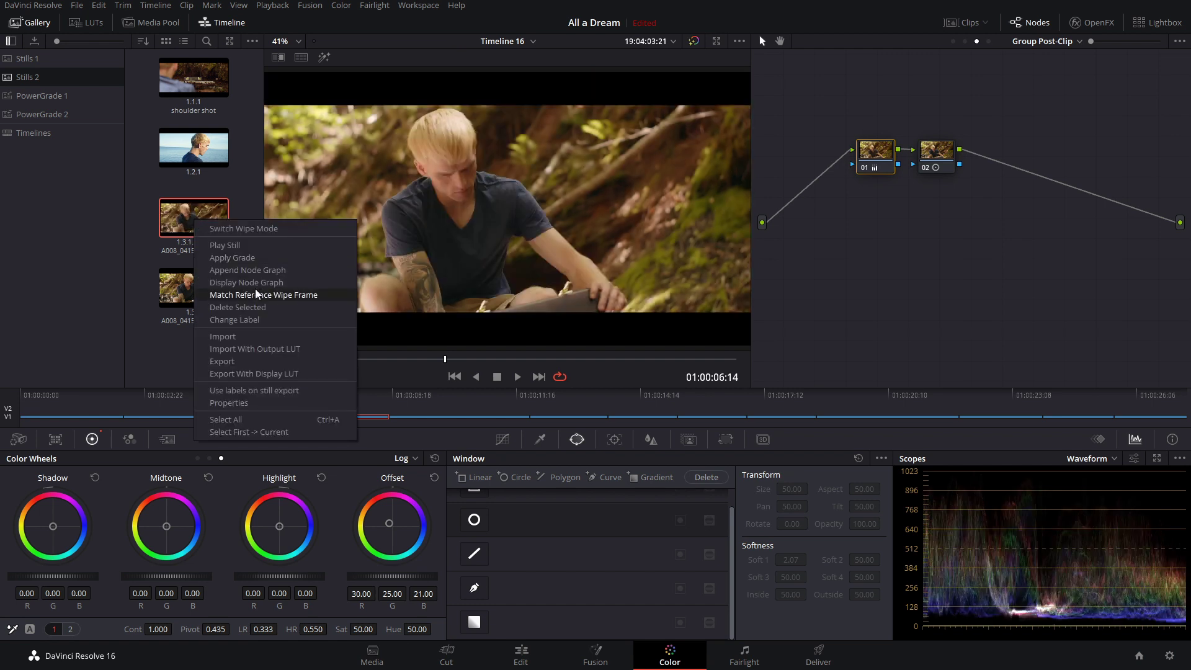
left_click(252, 286)
left_click_drag(537, 161, 647, 212)
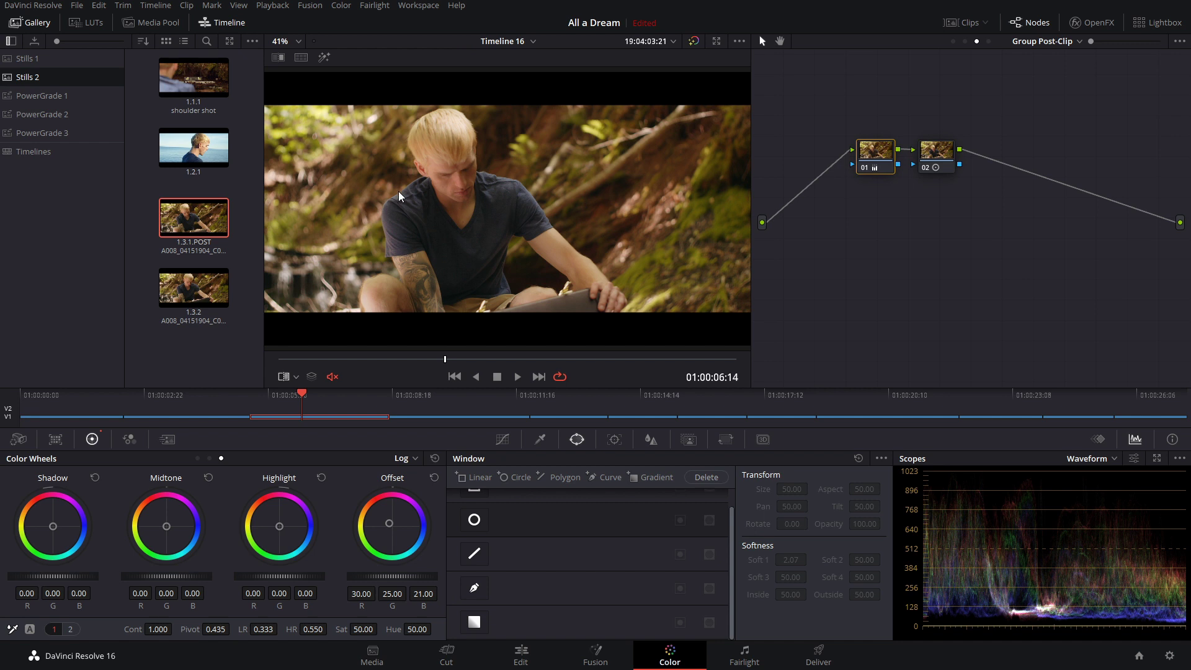
Grab a still of the current frame into the PowerGrade 3 album.
left_click(45, 134)
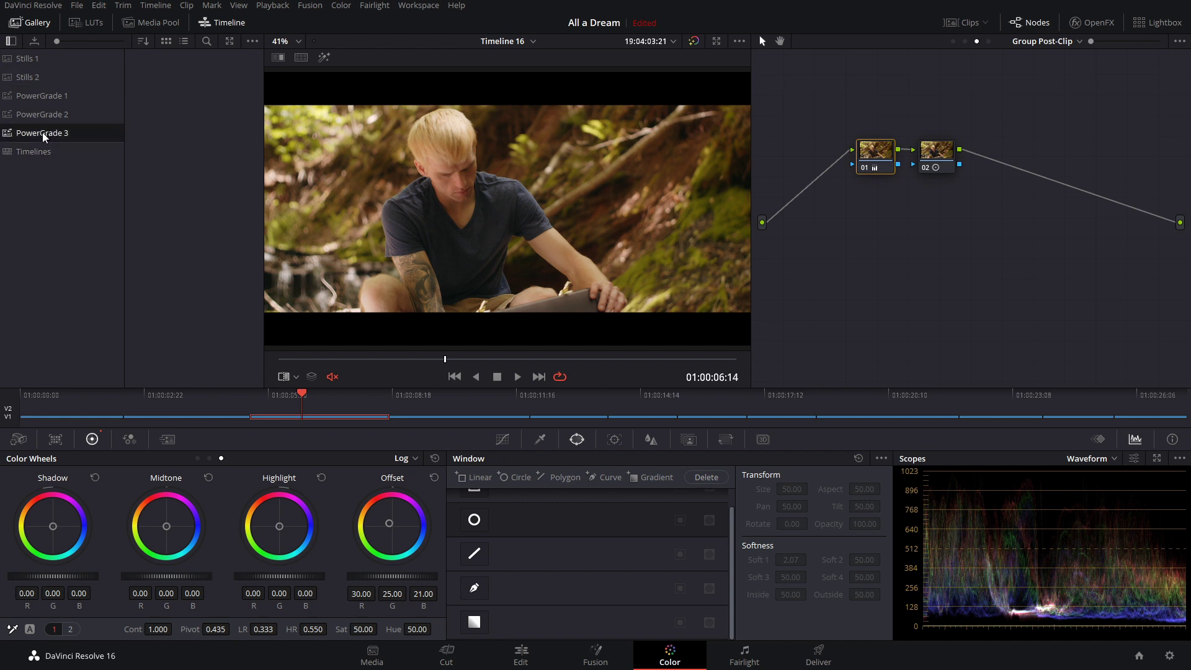
right_click(522, 244)
left_click(539, 251)
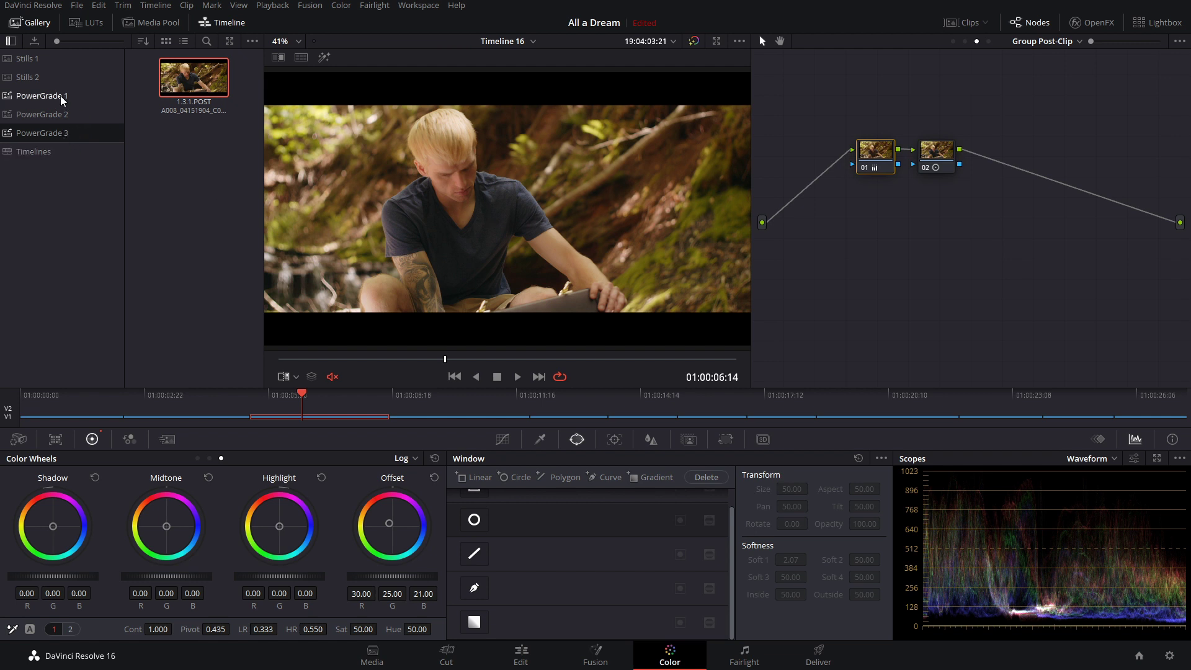
Return to the Stills 2 album and compare the current frame with the shoulder shot still using a reference wipe.
left_click(31, 78)
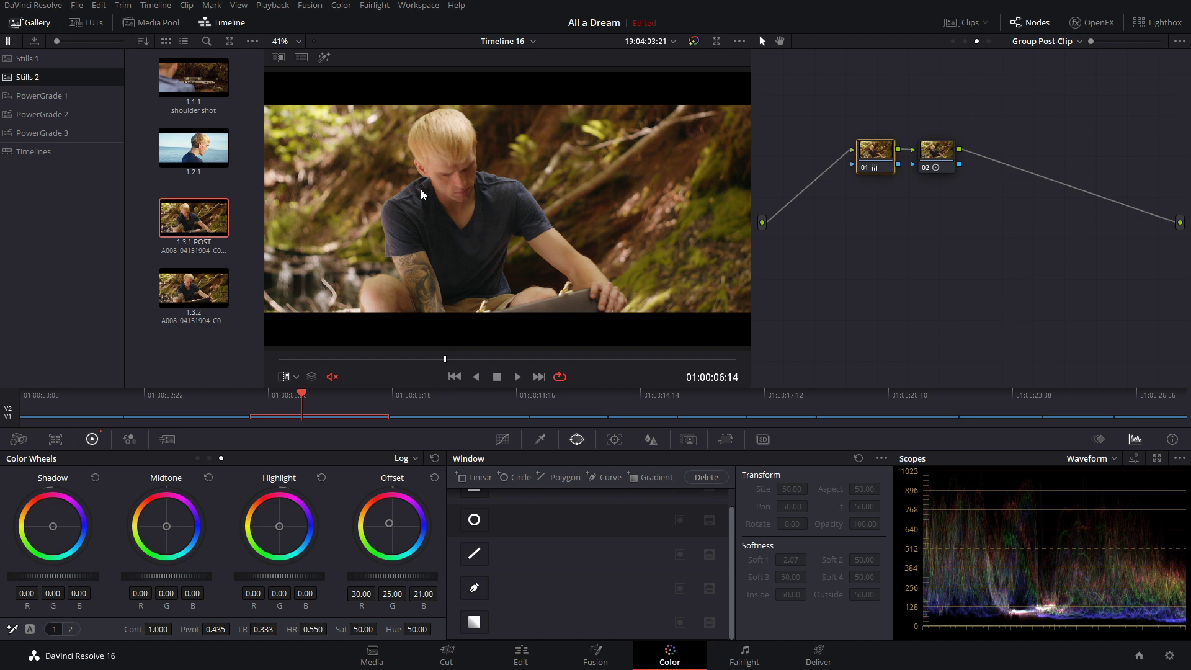
double_click(194, 87)
mouse_move(497, 180)
left_mouse_down()
mouse_move(694, 170)
mouse_move(304, 202)
mouse_move(344, 214)
mouse_move(328, 219)
mouse_move(526, 199)
mouse_move(514, 197)
left_mouse_up()
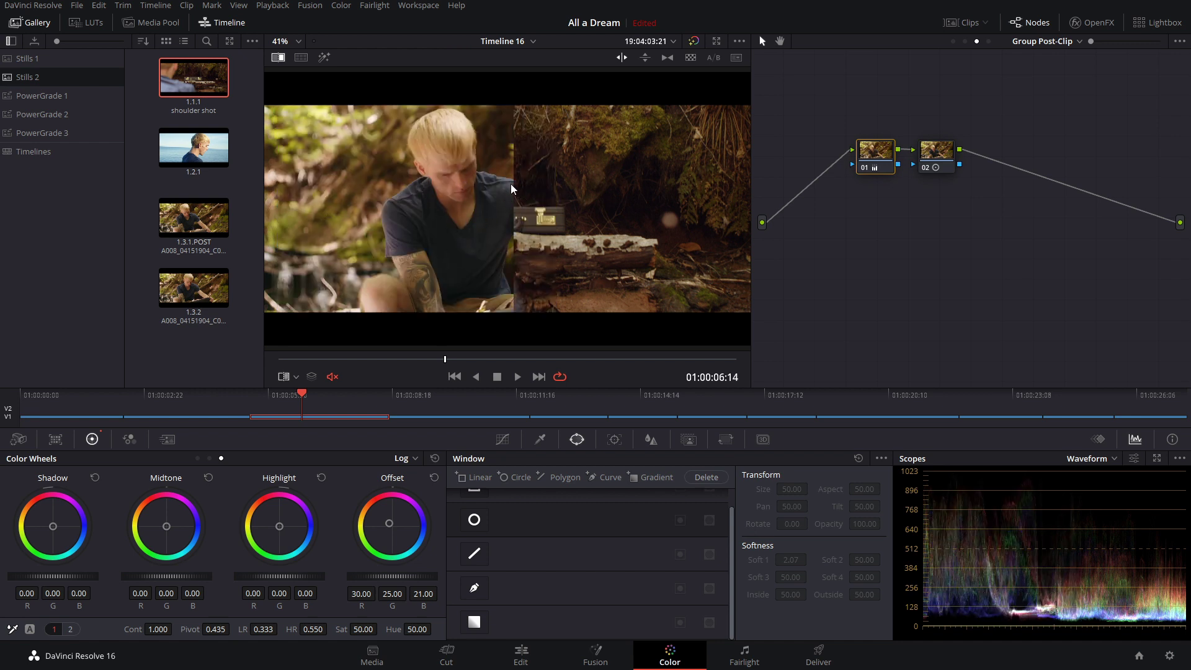
left_click_drag(513, 224, 528, 252)
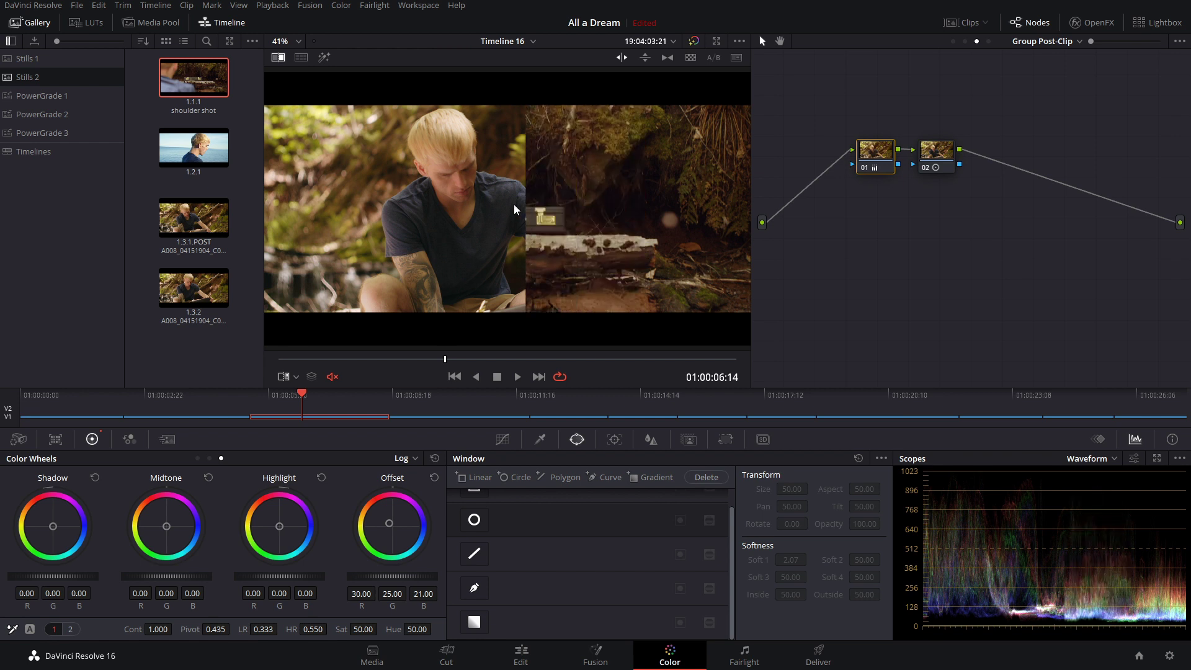
Compare the still and the current frame with a horizontal wipe and a resized box wipe.
left_click(646, 59)
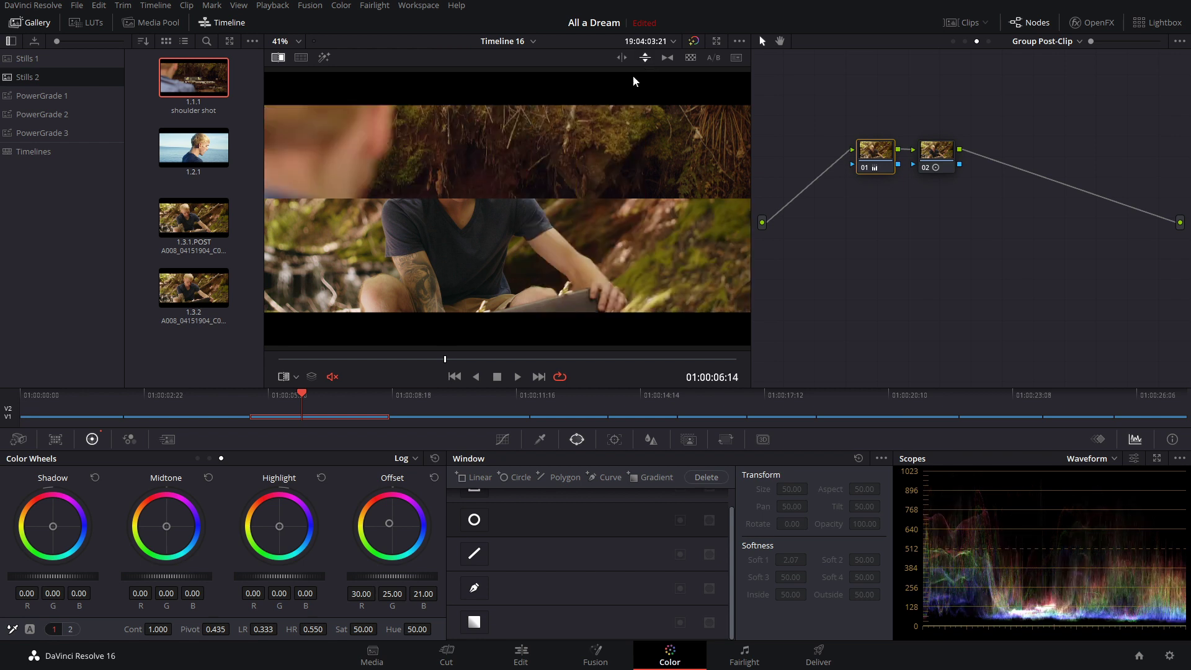
mouse_move(564, 197)
left_mouse_down()
mouse_move(561, 264)
mouse_move(551, 188)
left_mouse_up()
left_click(735, 58)
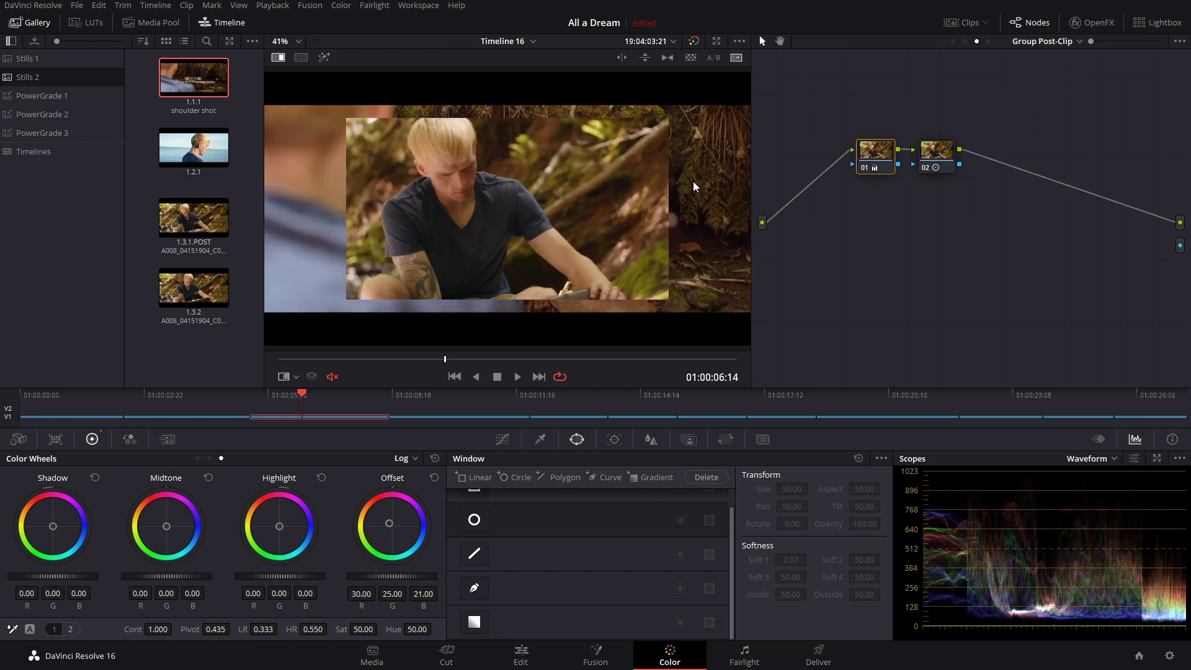
left_click_drag(667, 174, 594, 186)
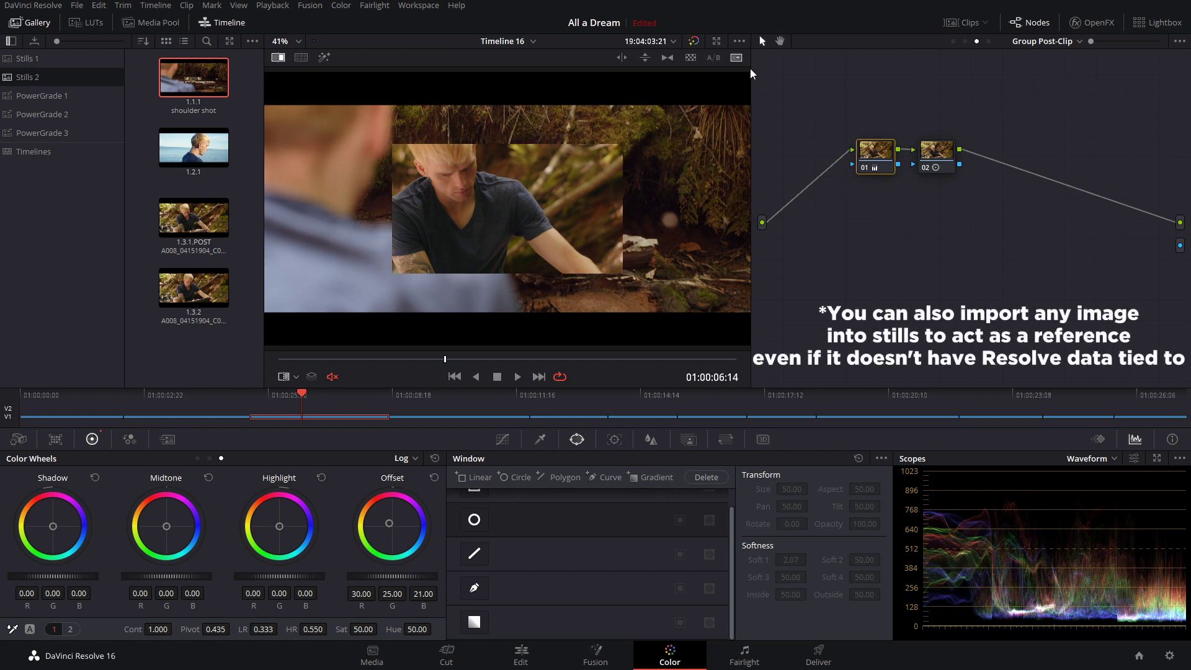
Restore the vertical wipe, shift its dividing line to compare both images, and scrub forward through the clip.
left_click(622, 58)
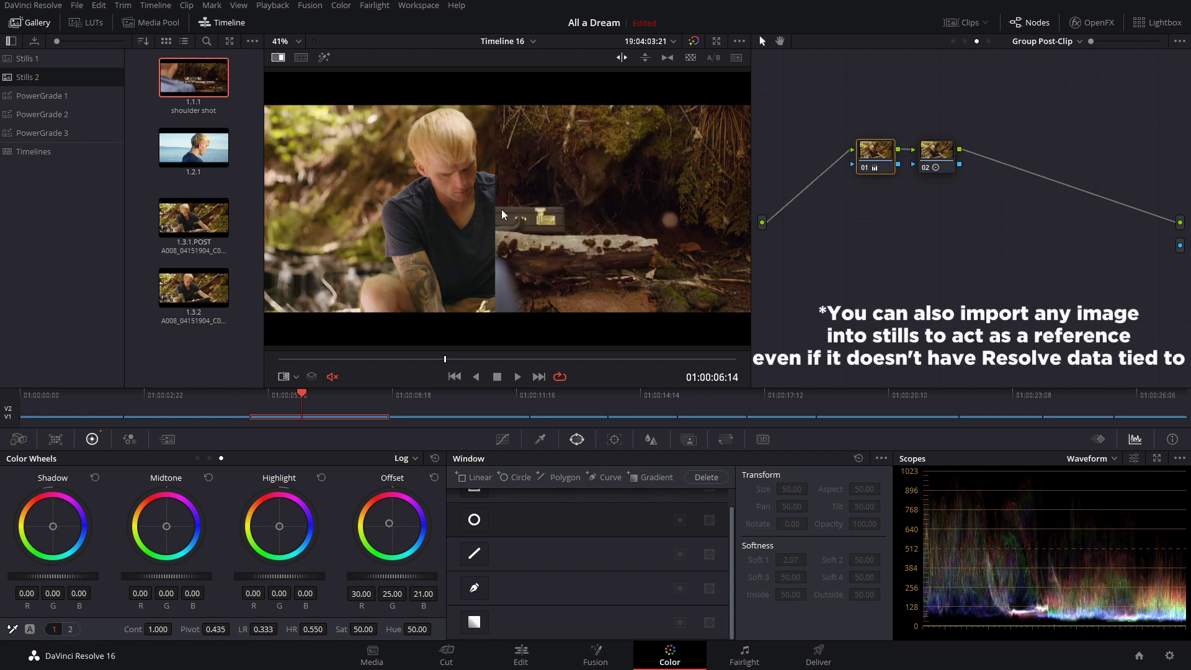
left_click_drag(493, 212, 559, 221)
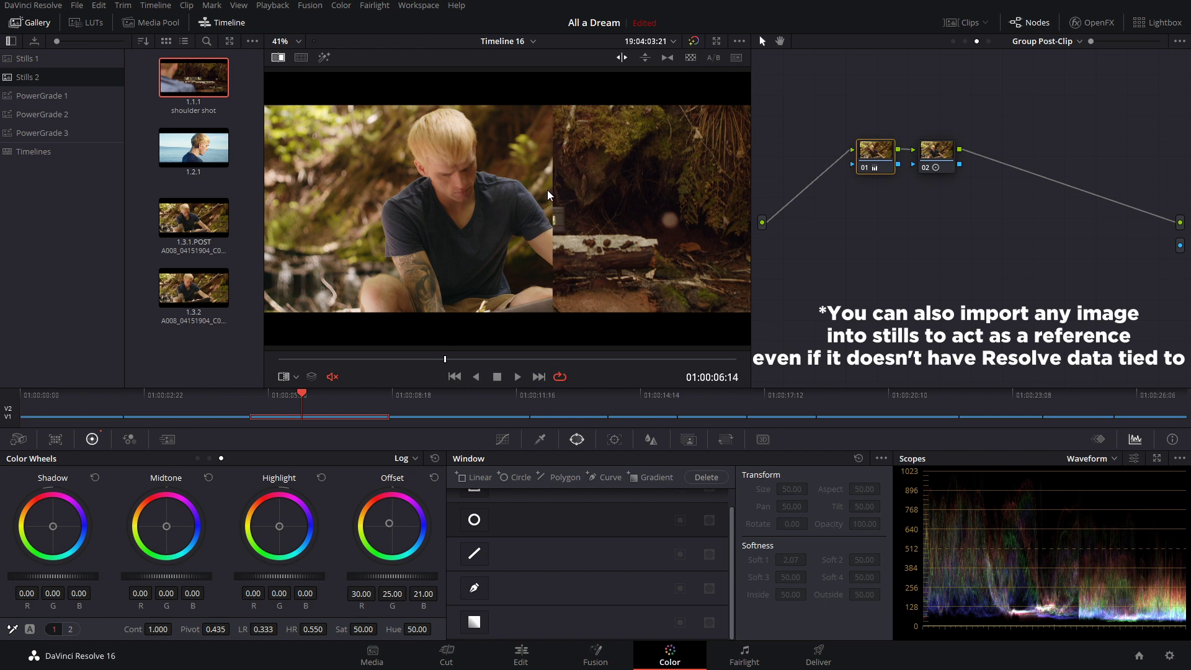
left_click_drag(551, 191, 515, 191)
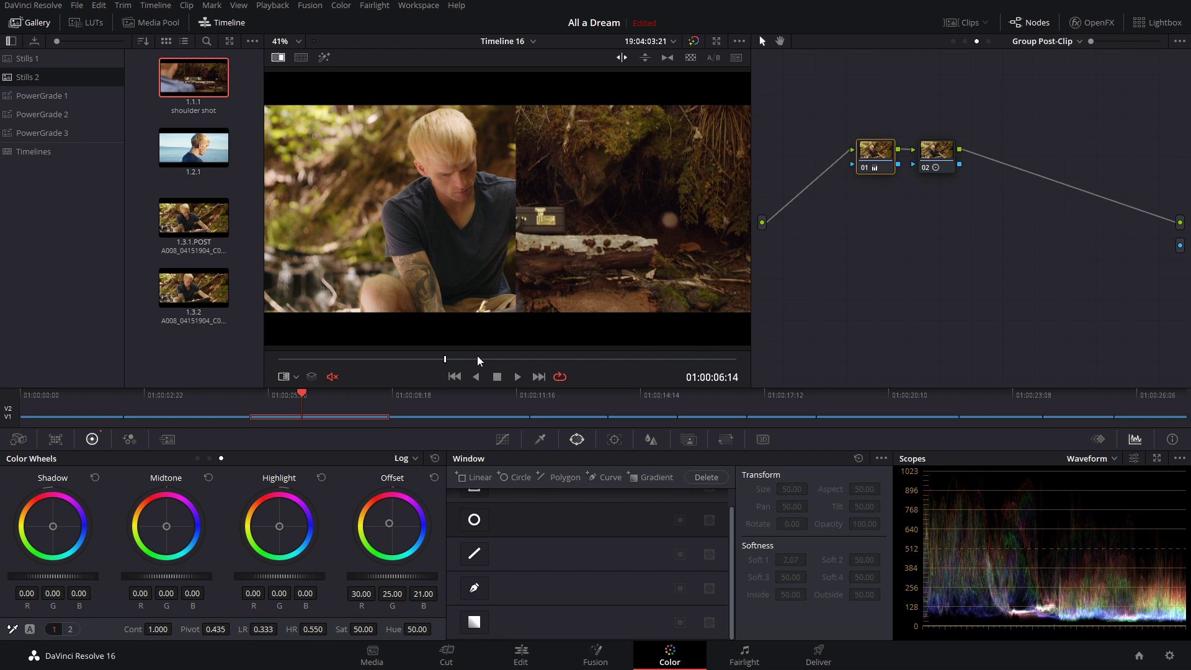
left_click_drag(446, 359, 586, 360)
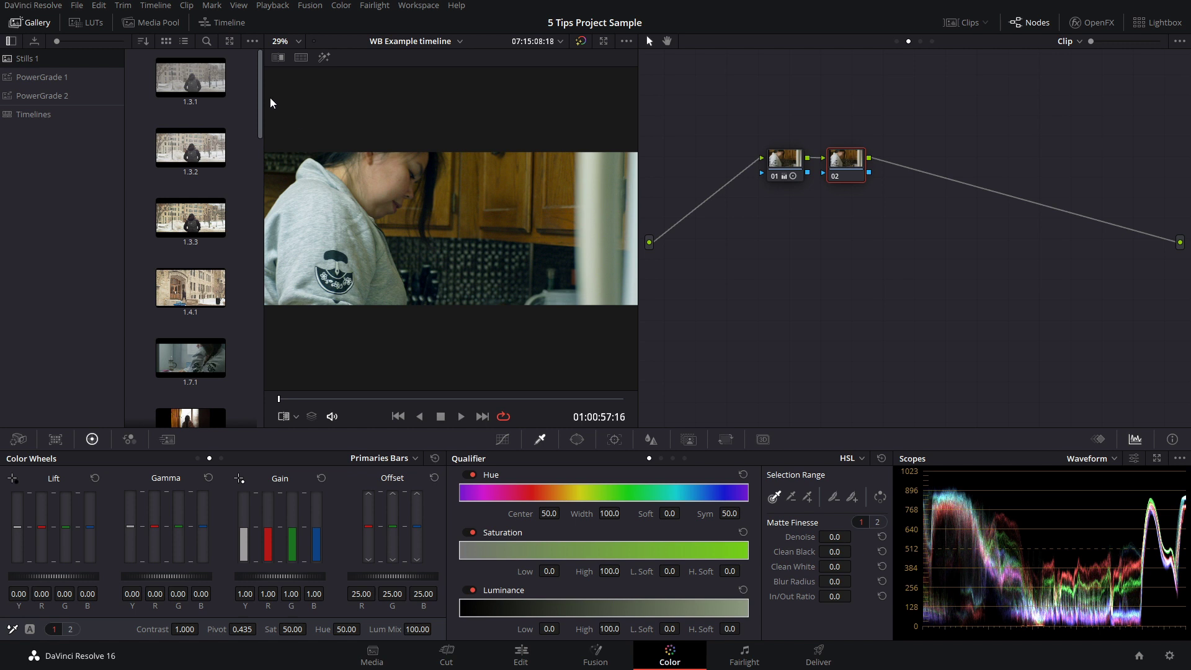
Browse the Stills 1 album down to its last stills, and show the clip thumbnails in place of the Gallery.
left_click_drag(261, 103, 263, 407)
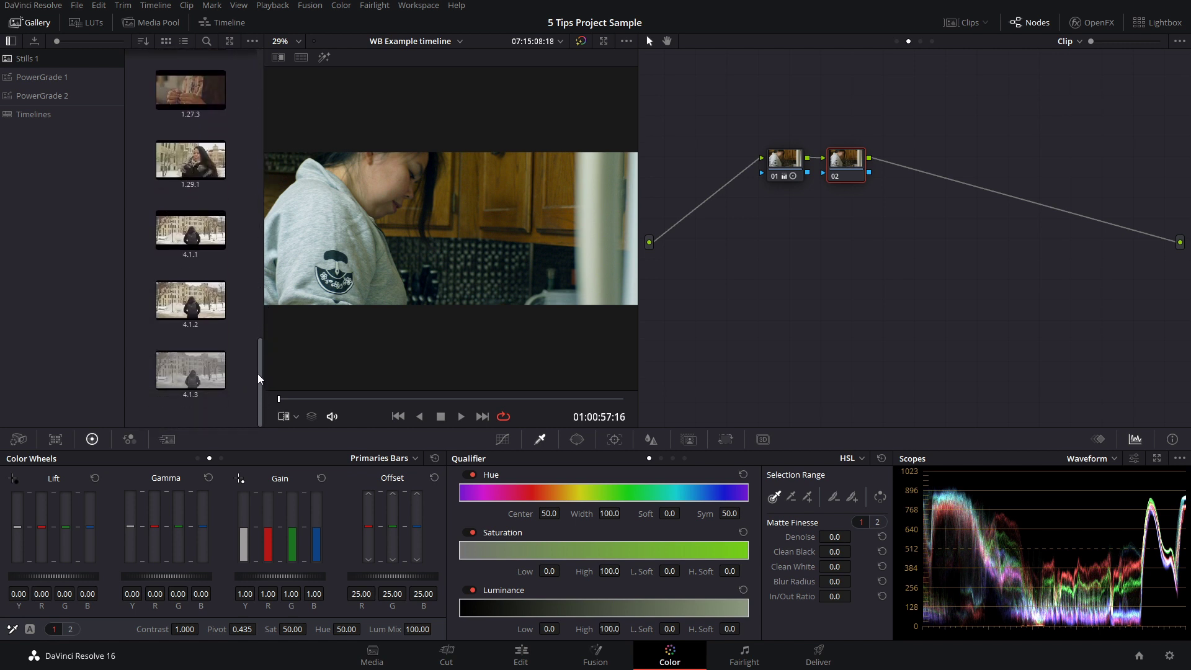
left_click(31, 22)
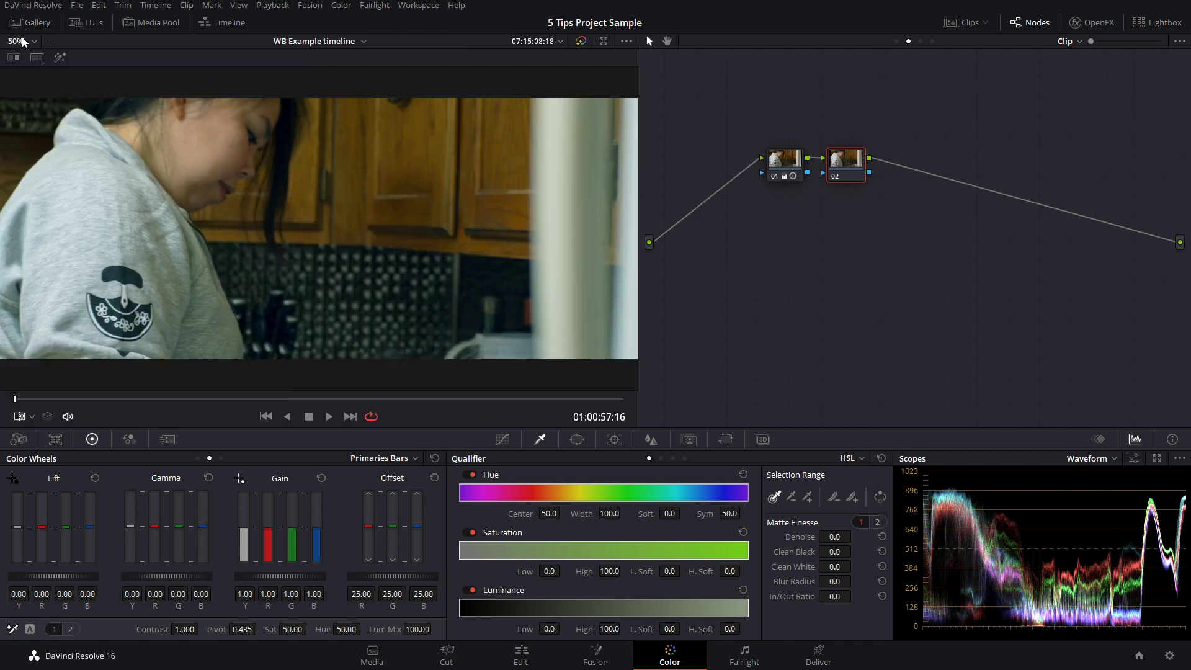
left_click(954, 23)
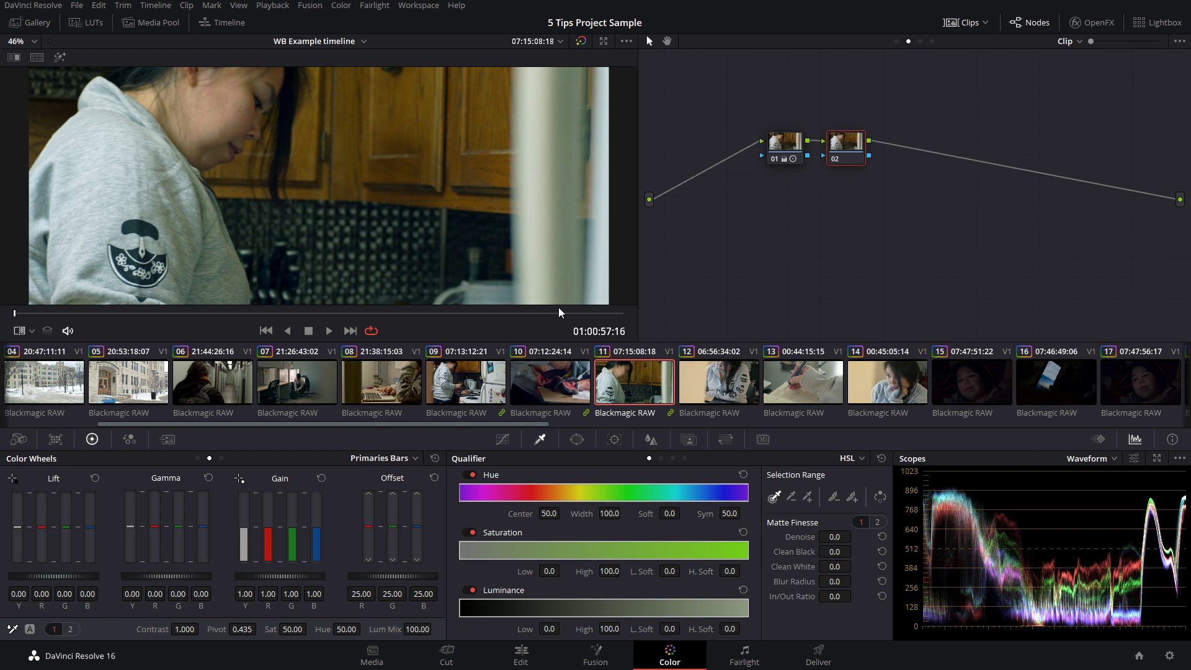
Wipe timeline clip 09 against the current clip 11 and shift the dividing line to compare their colours.
right_click(454, 383)
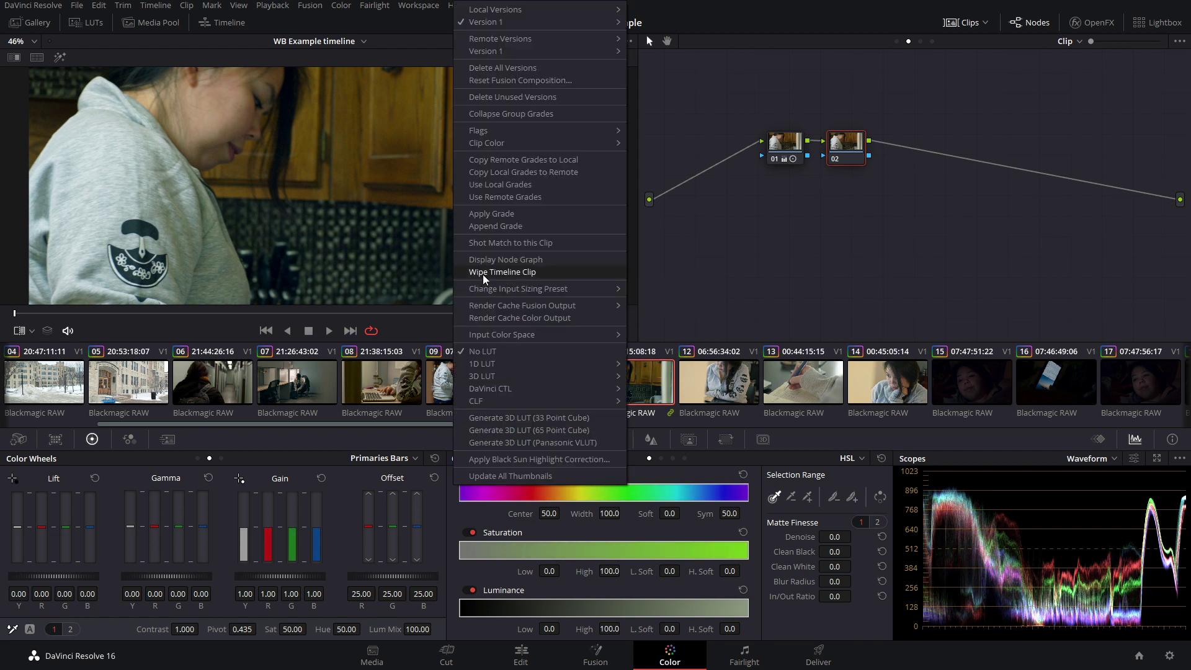
left_click(503, 272)
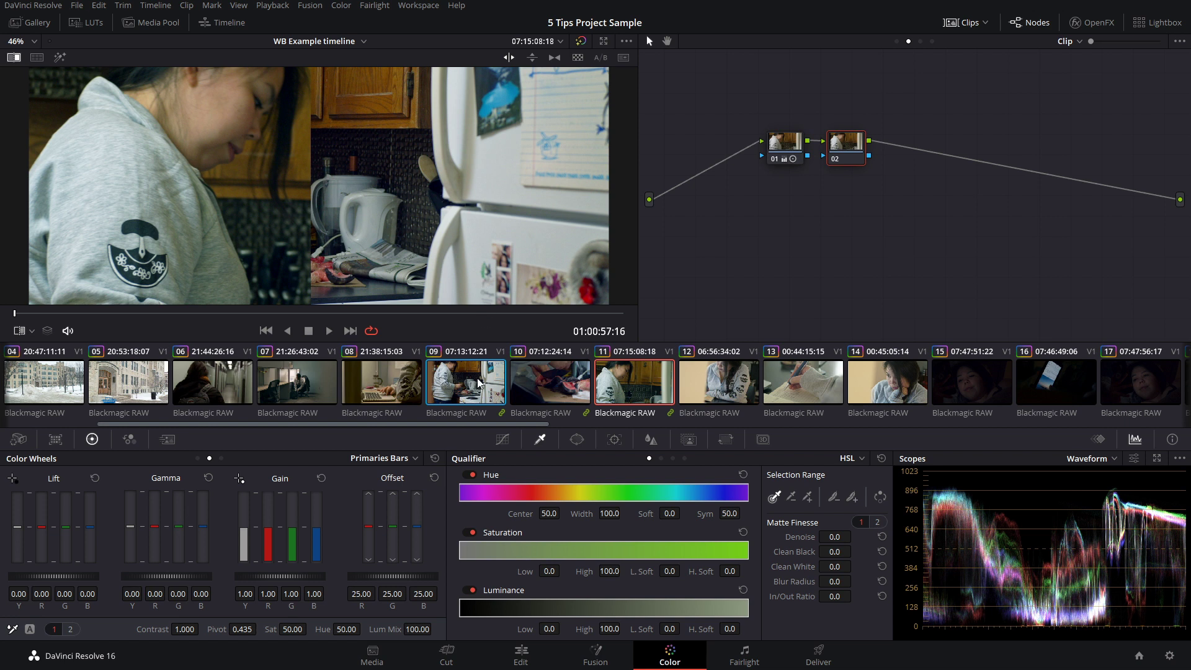
left_click_drag(311, 273, 338, 279)
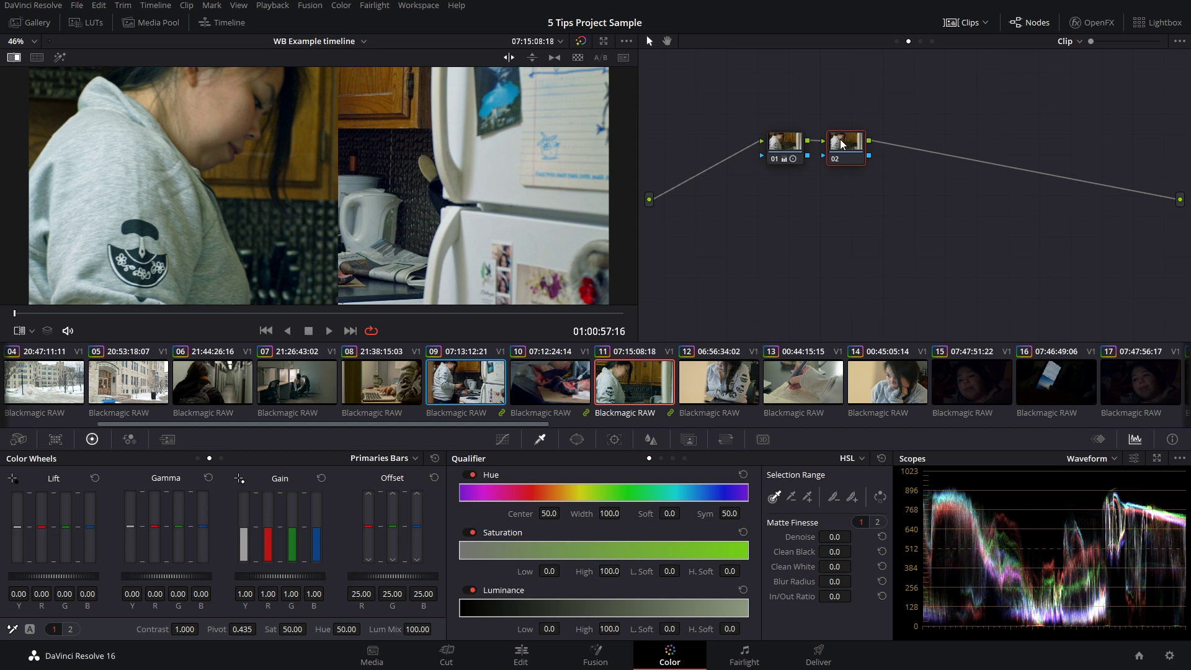
Lower the green Offset on node 02 to 22.20 and play through the clip beside the reference.
mouse_move(391, 530)
left_mouse_down()
mouse_move(391, 541)
mouse_move(402, 528)
left_mouse_up()
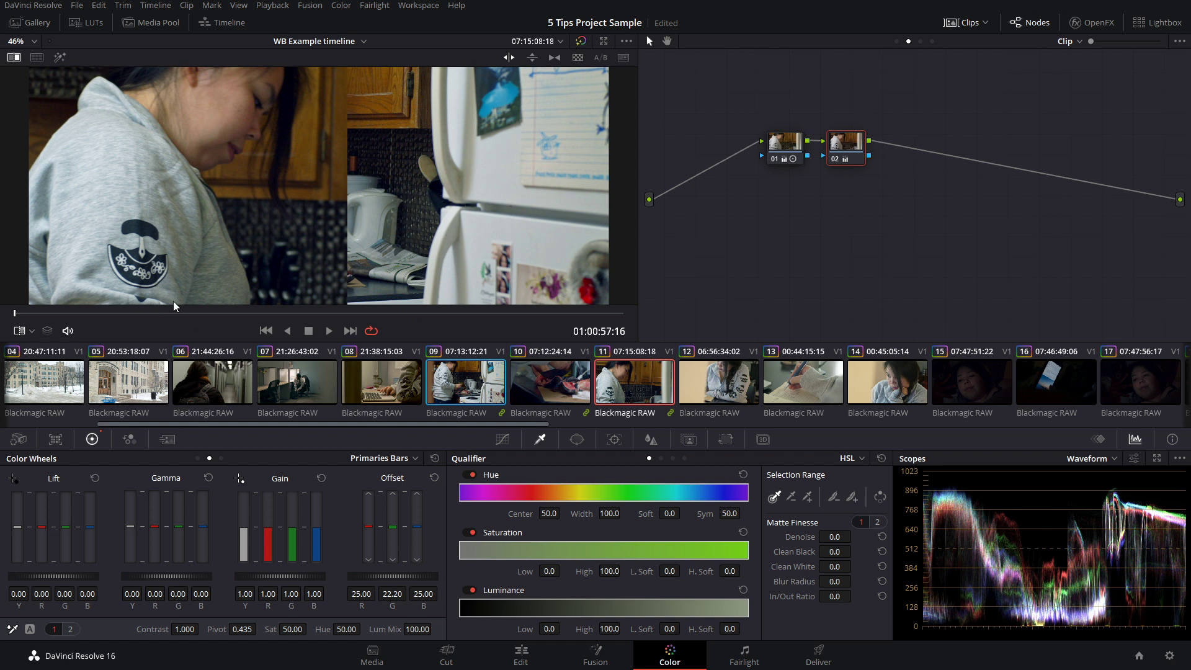
key("space")
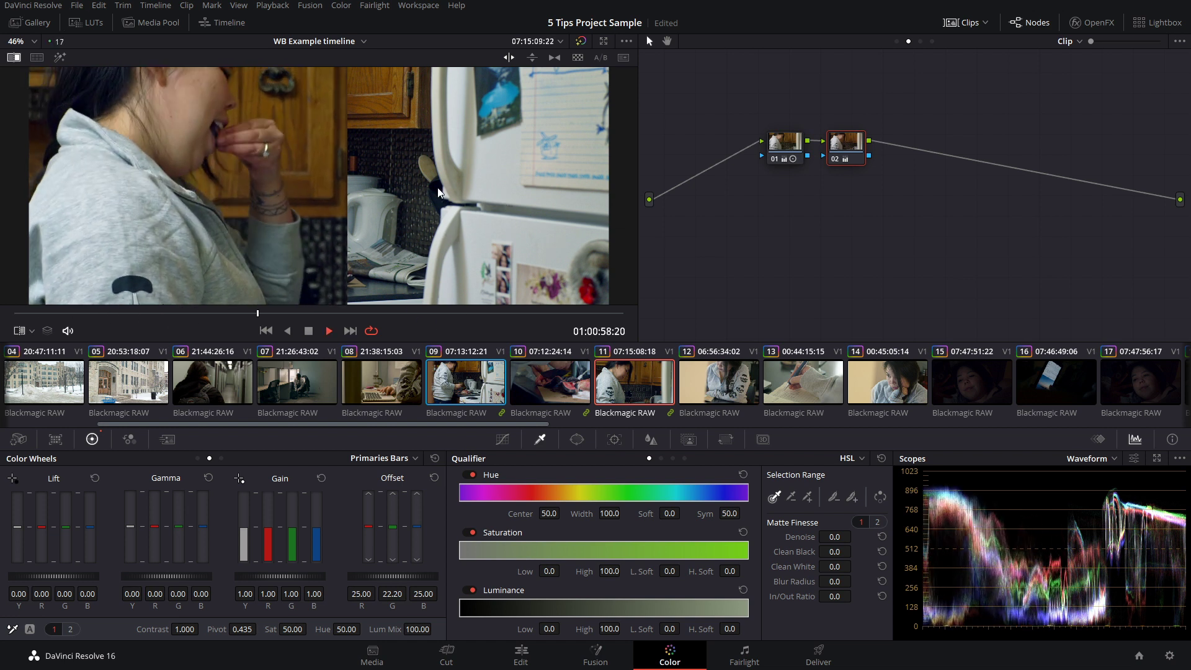
left_click_drag(385, 313, 428, 305)
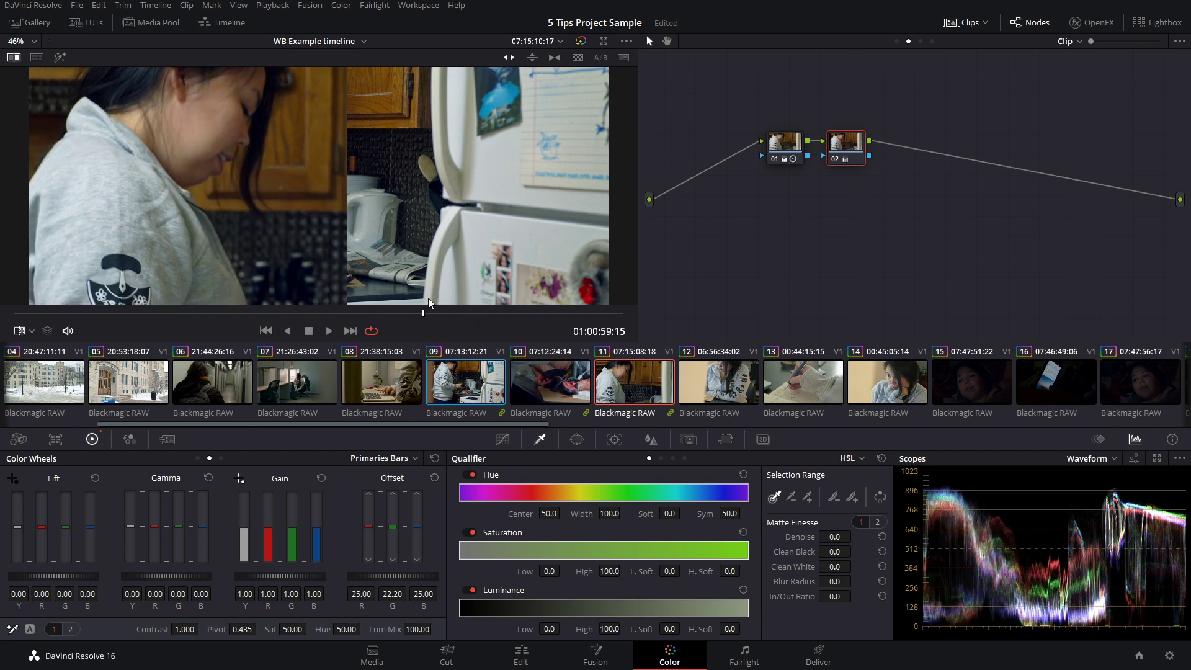
Turn off the clip wipe, show a split screen of Neighbor Clips, and scrub through clip 11.
left_click(15, 58)
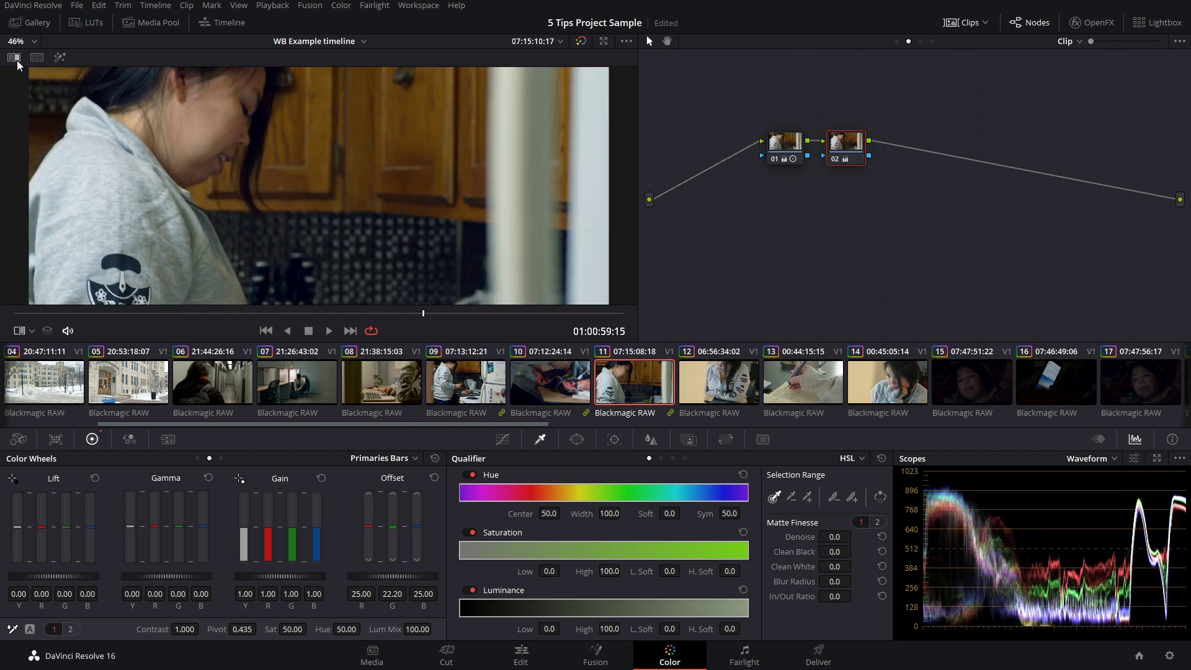
right_click(323, 206)
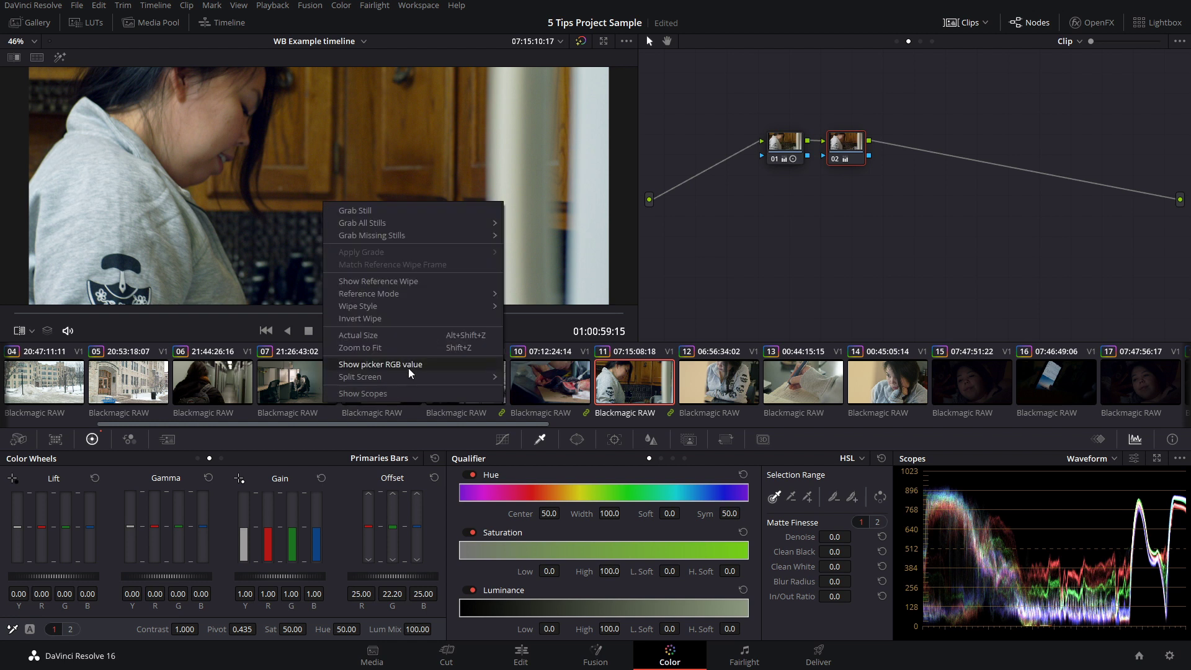
mouse_move(409, 377)
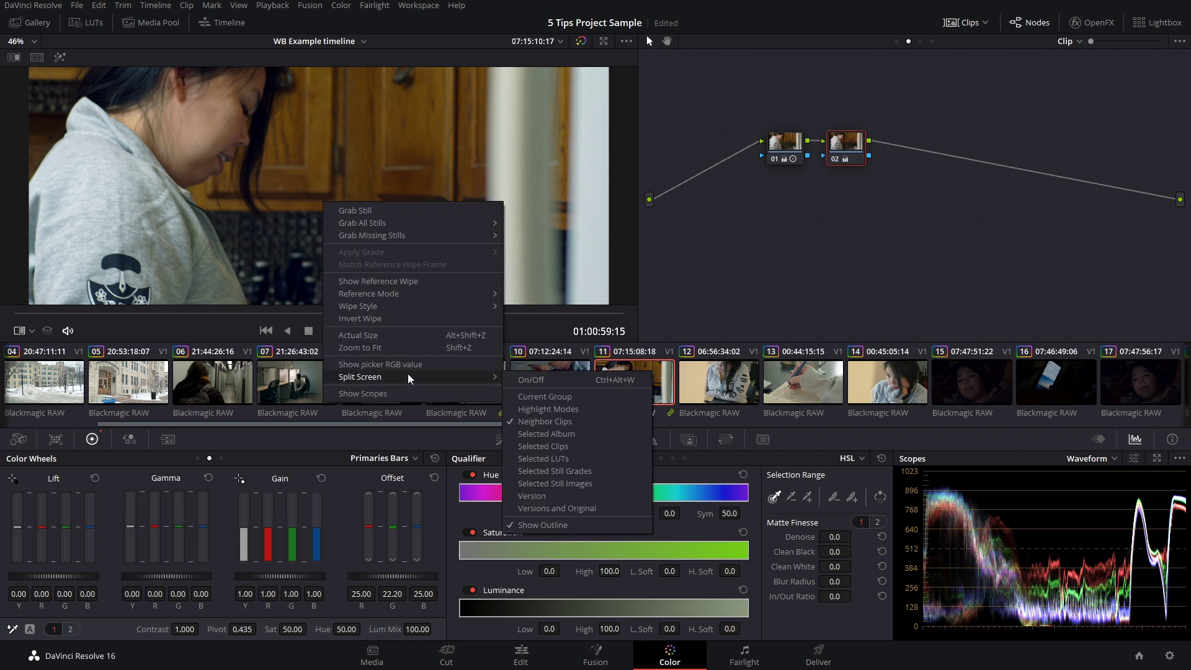
left_click(544, 421)
left_click_drag(423, 313, 345, 312)
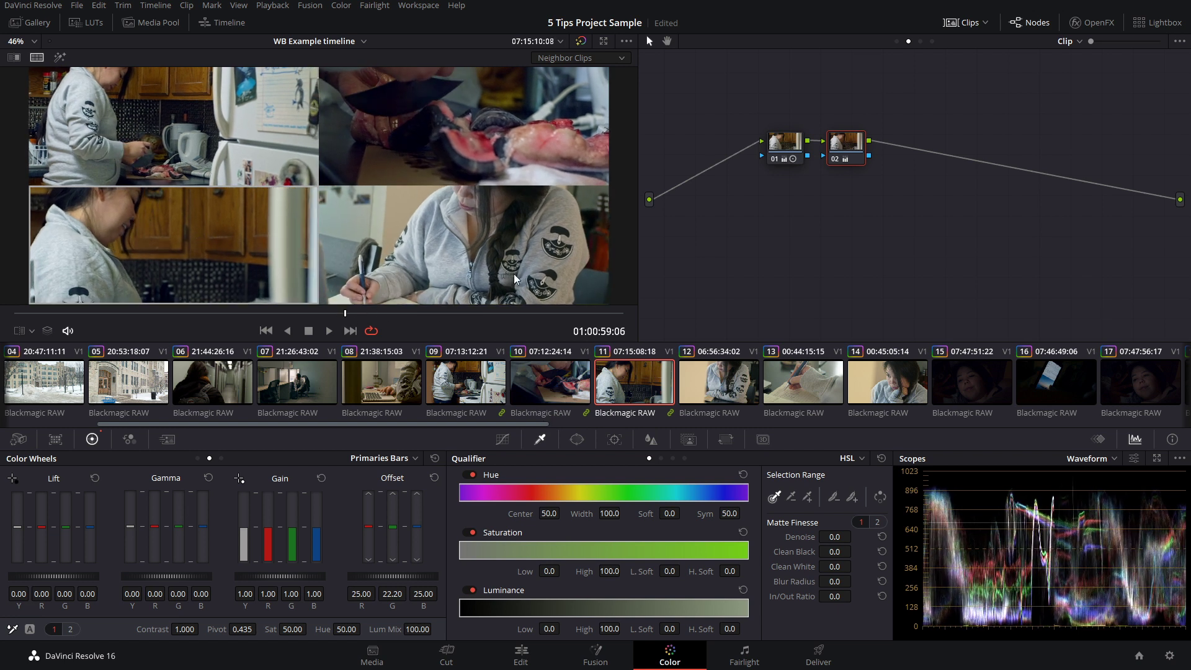
In the neighbour clips view, set clip 08's Offset on node 02 to green 25.40 and blue 30.80.
left_click(366, 382)
left_click_drag(189, 314, 347, 296)
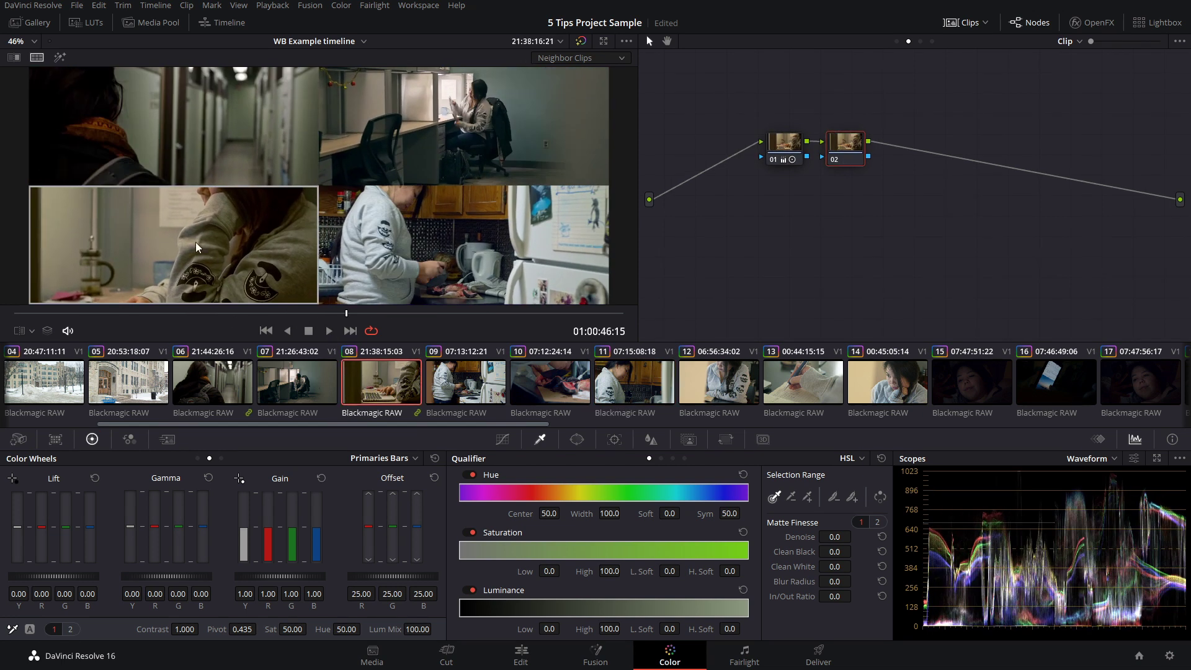
left_click_drag(348, 314, 323, 313)
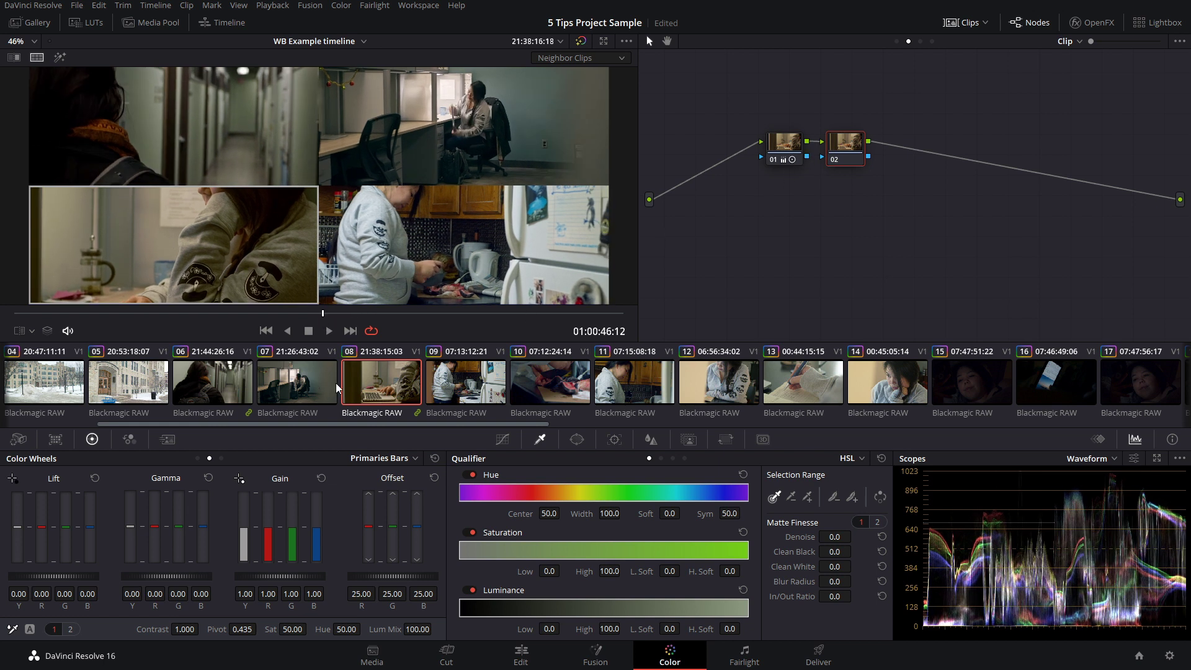
left_click_drag(417, 530, 393, 526)
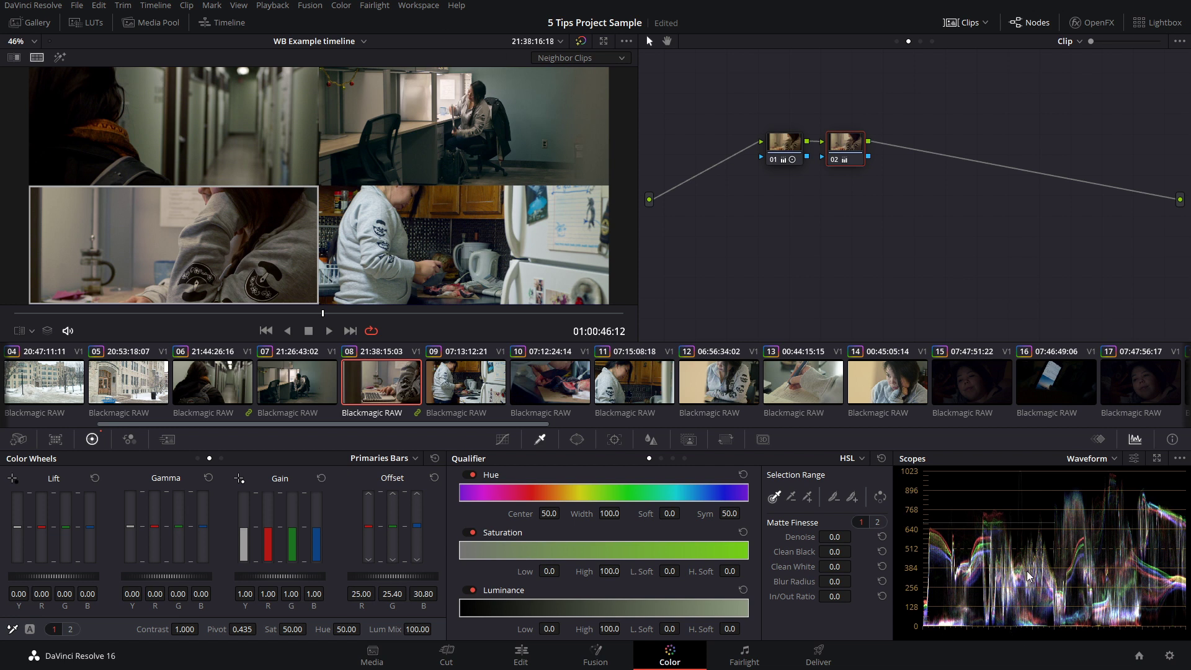
Compare clips 07 and 08 in a Selected Clips split screen while scrubbing through clip 08.
left_click(300, 388, "ctrl")
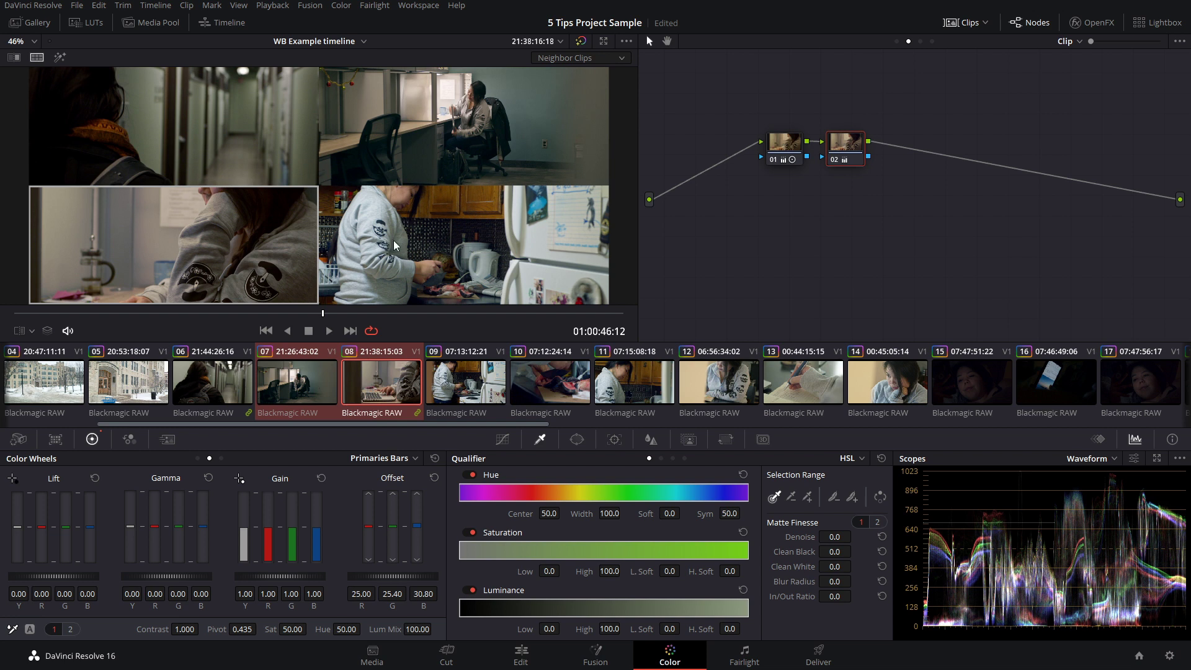
right_click(413, 245)
mouse_move(500, 419)
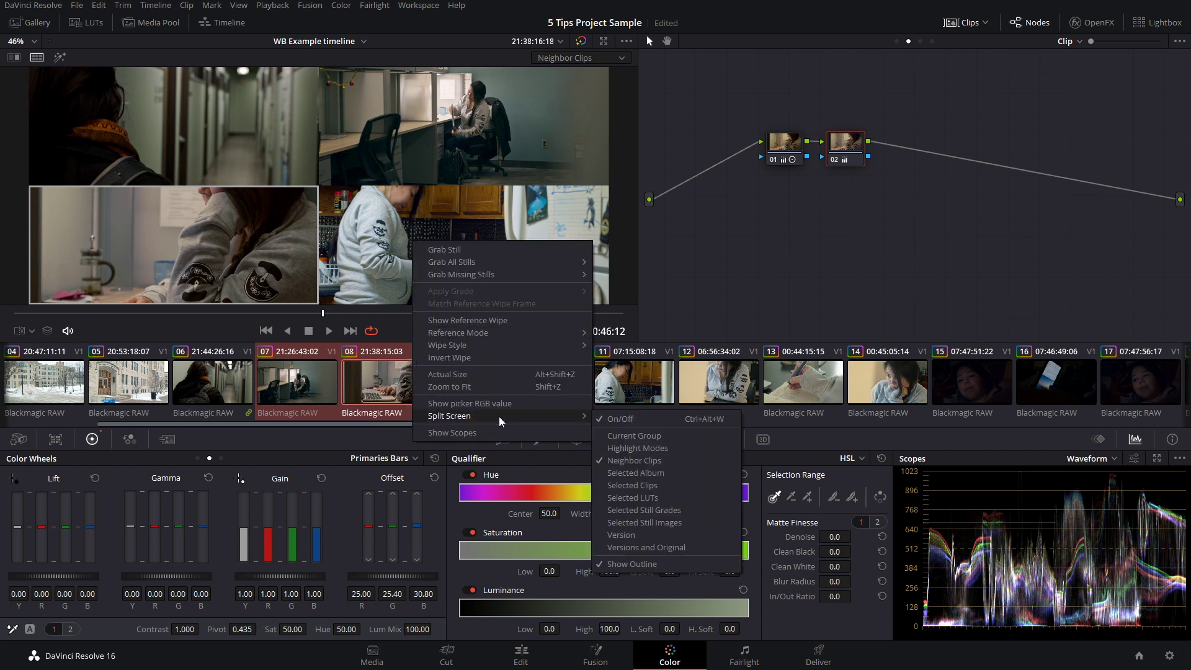
left_click(656, 489)
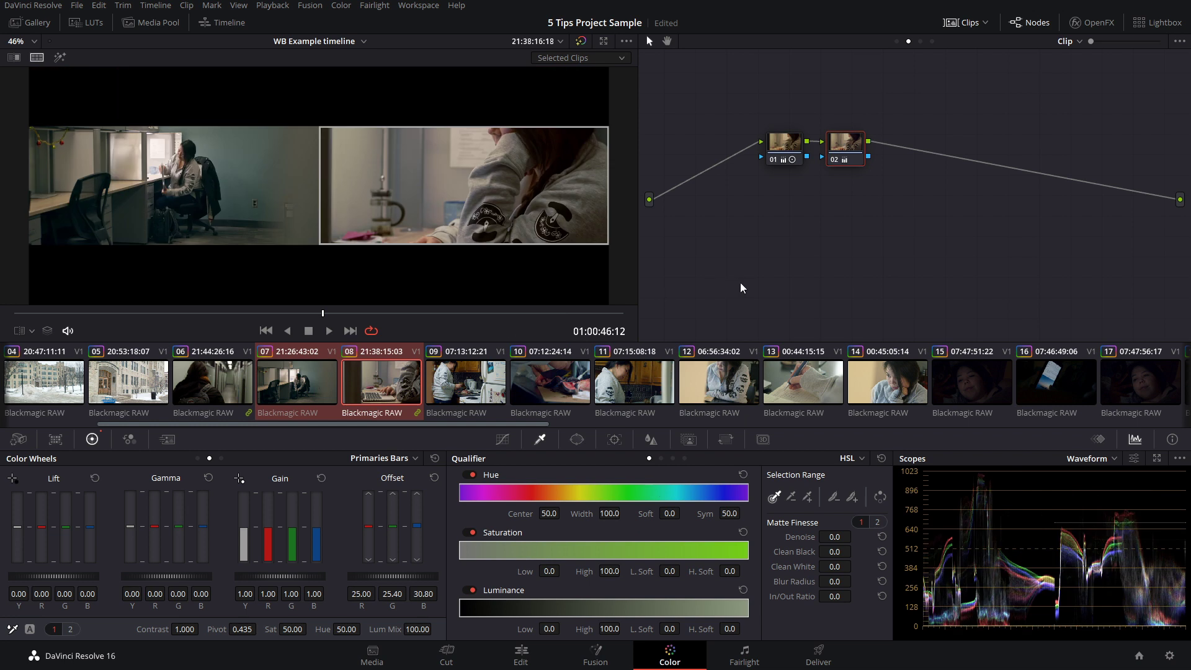
mouse_move(329, 313)
left_mouse_down()
mouse_move(494, 314)
mouse_move(118, 320)
mouse_move(521, 311)
mouse_move(306, 314)
left_mouse_up()
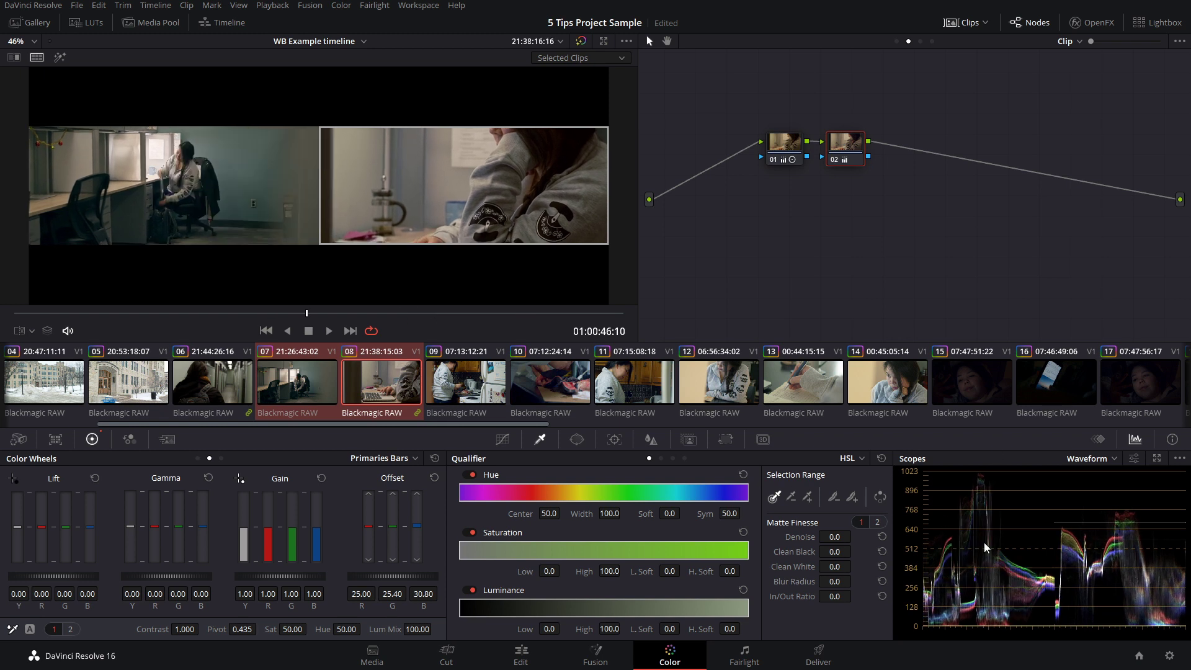
left_click_drag(305, 315, 266, 322)
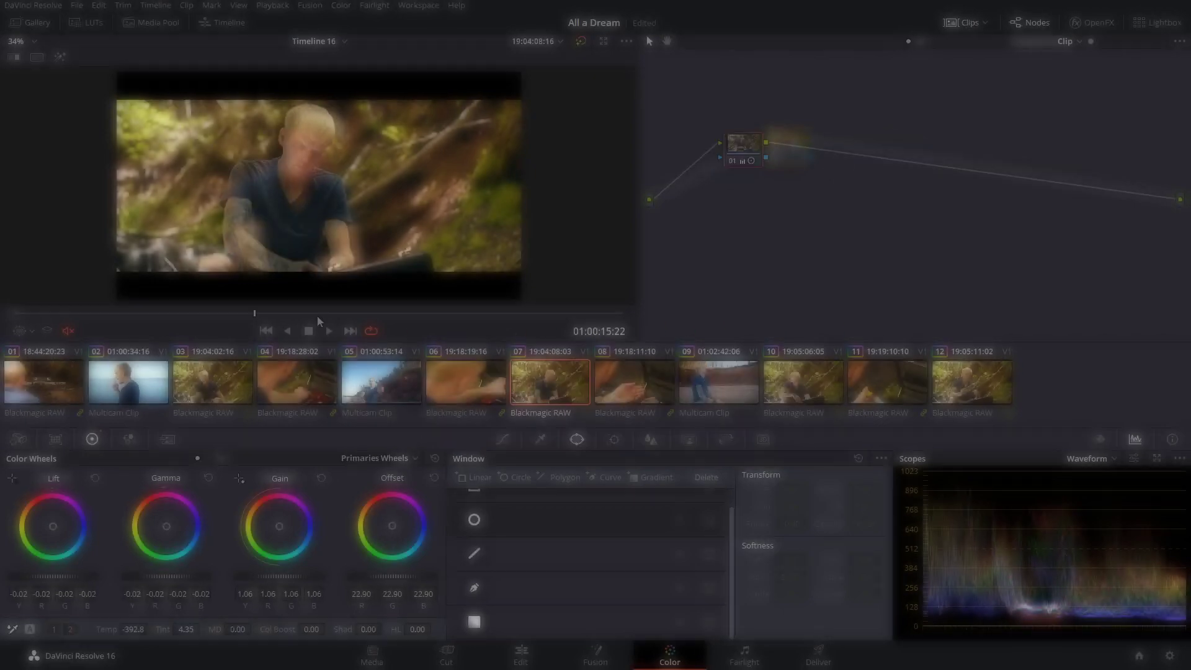
In the All a Dream project, scrub through clip 07 and view the matching forest shots in clips 03, 10 and 12.
left_click_drag(318, 315, 511, 313)
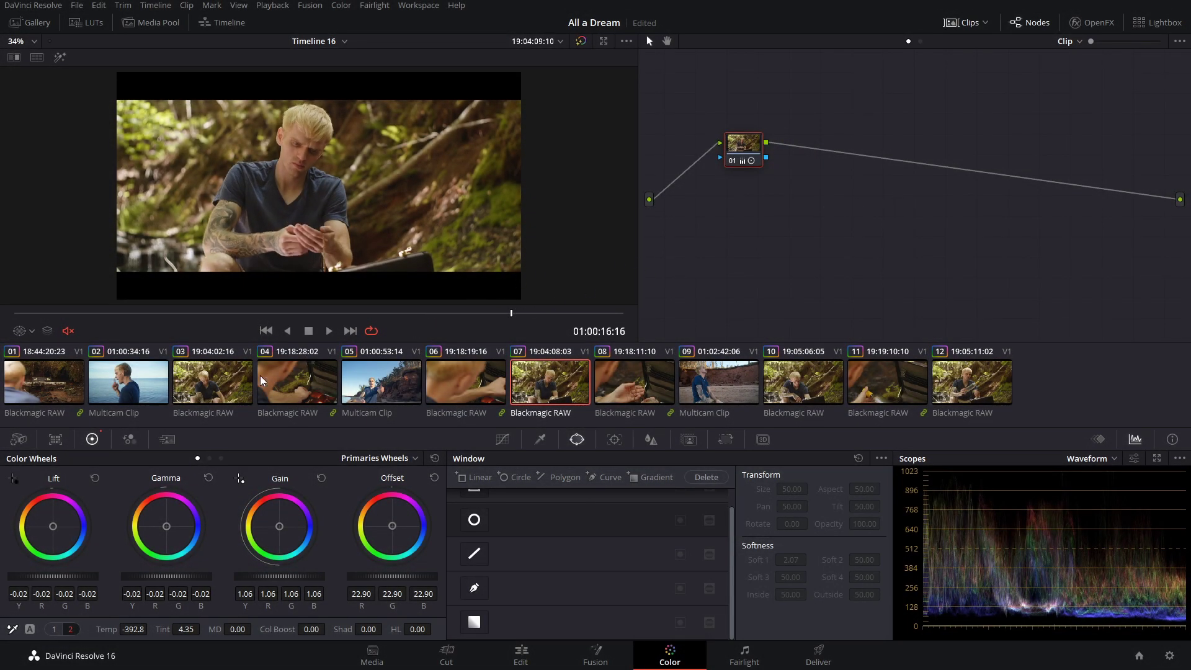
left_click(214, 383)
left_click(565, 377)
left_click(803, 375)
left_click(987, 387)
left_click(549, 397)
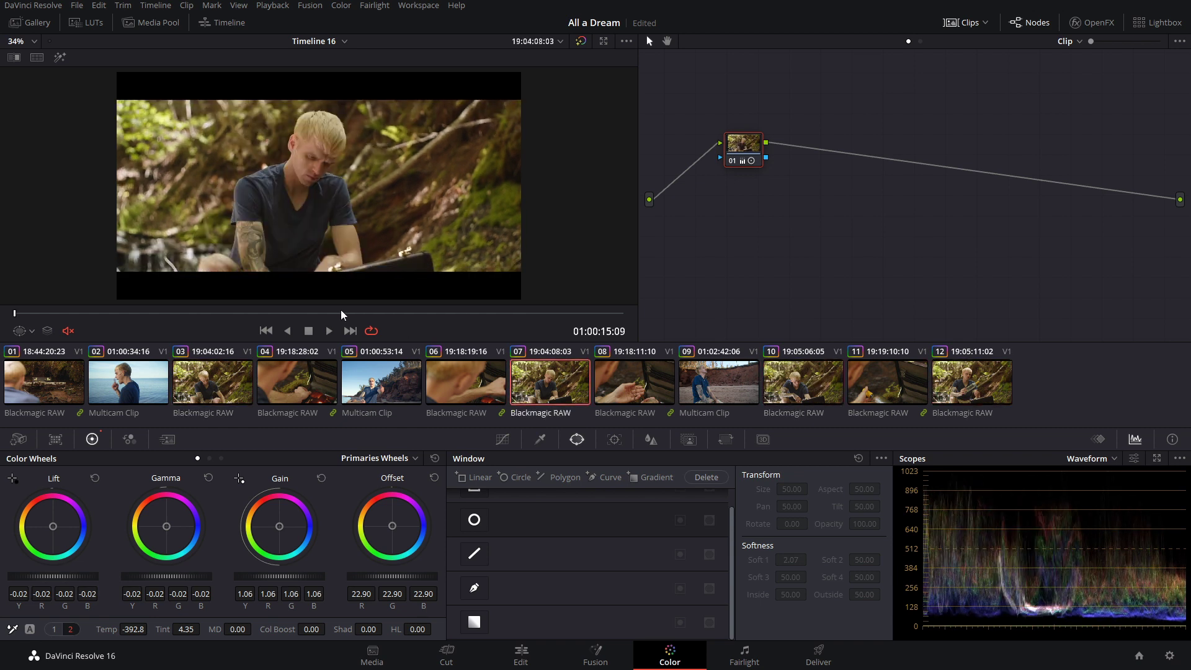
left_click_drag(223, 314, 430, 310)
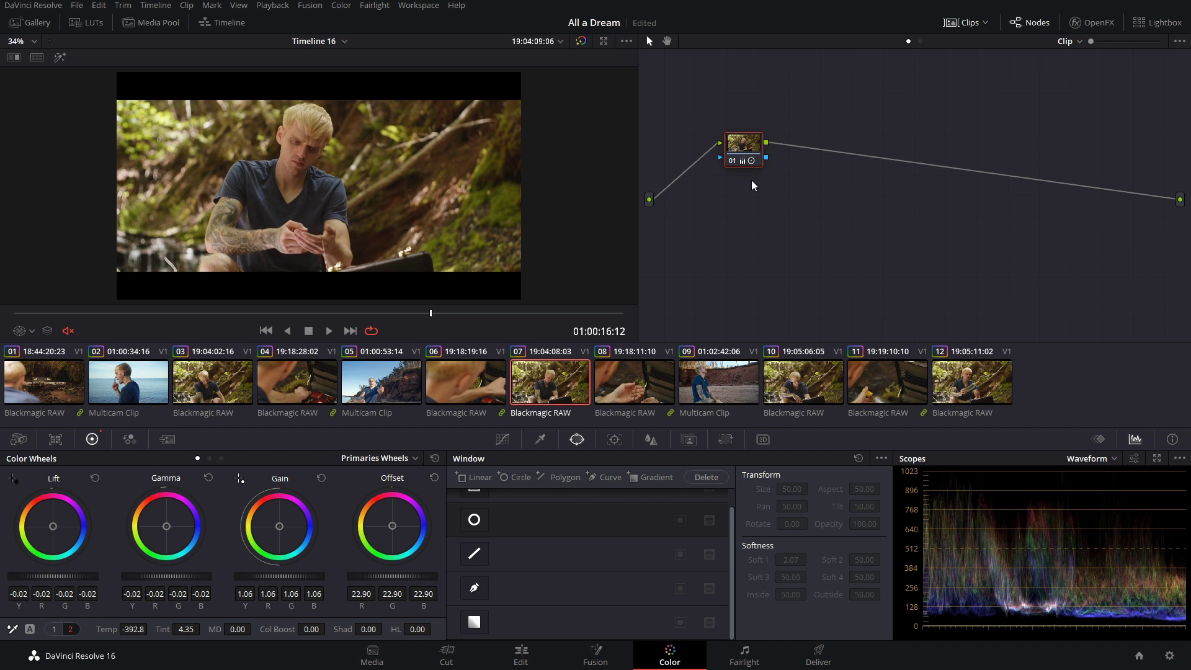
Toggle clip 07's node 01 off and on, and show its contrast and saturation settings.
key("ctrl+d")
key("ctrl+d")
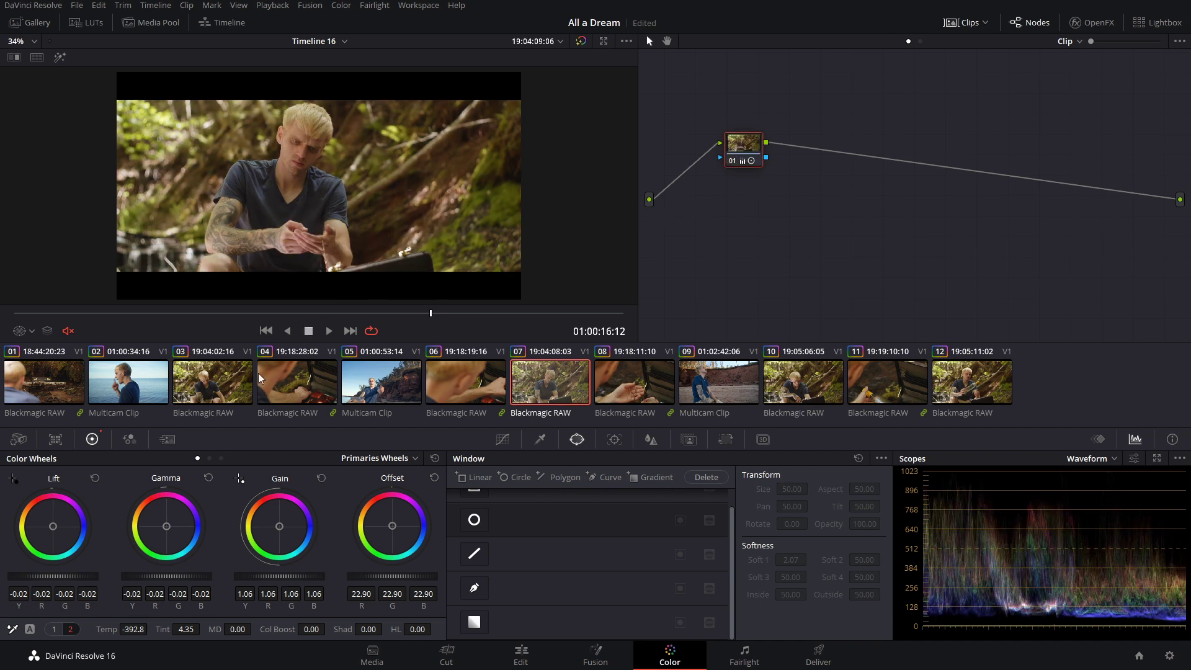
left_click(56, 629)
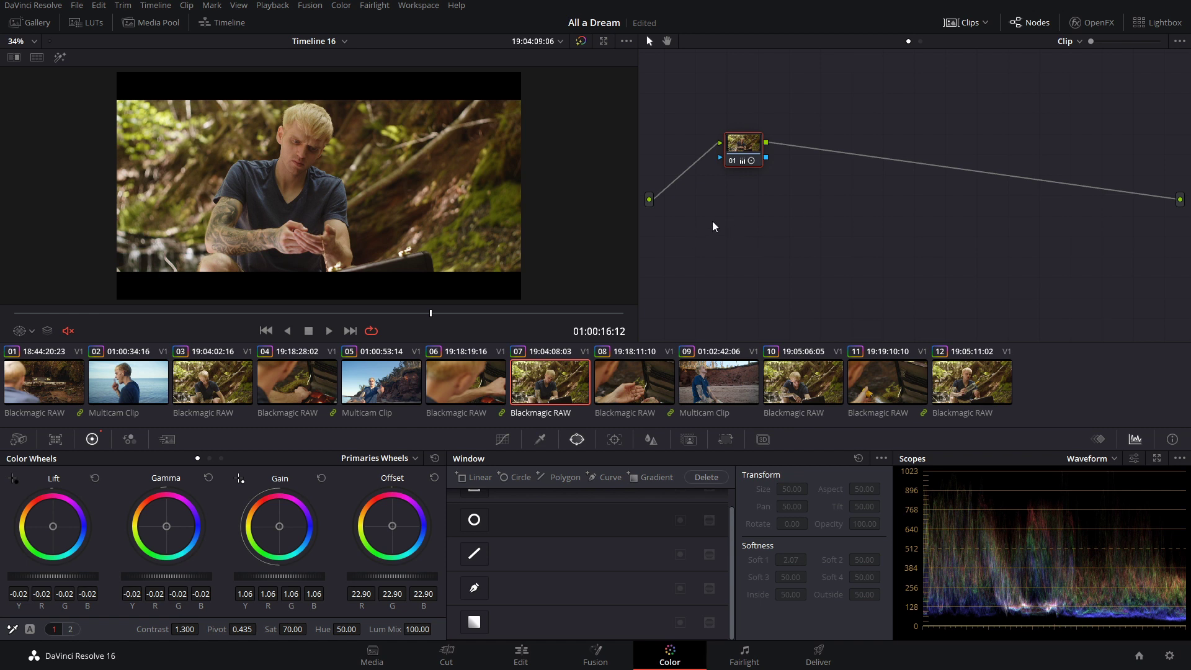
Add serial node 02 to clip 07 and set its Offset to red 27.00 and blue 23.00 with printer lights.
key("alt+s")
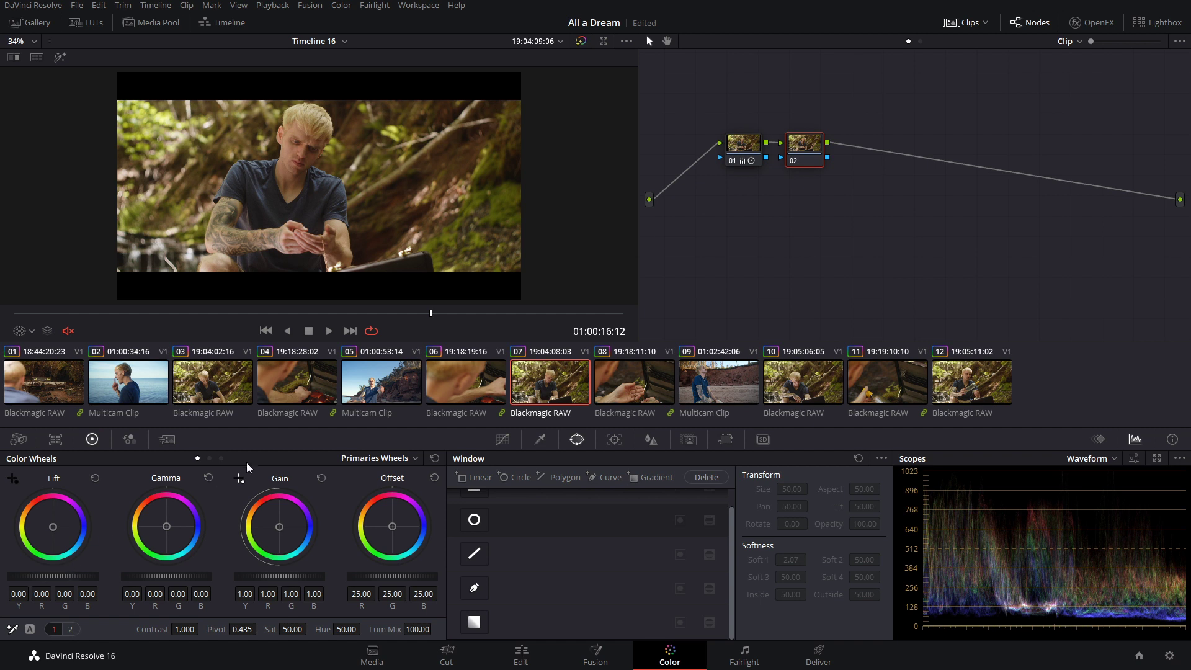
left_click(341, 6)
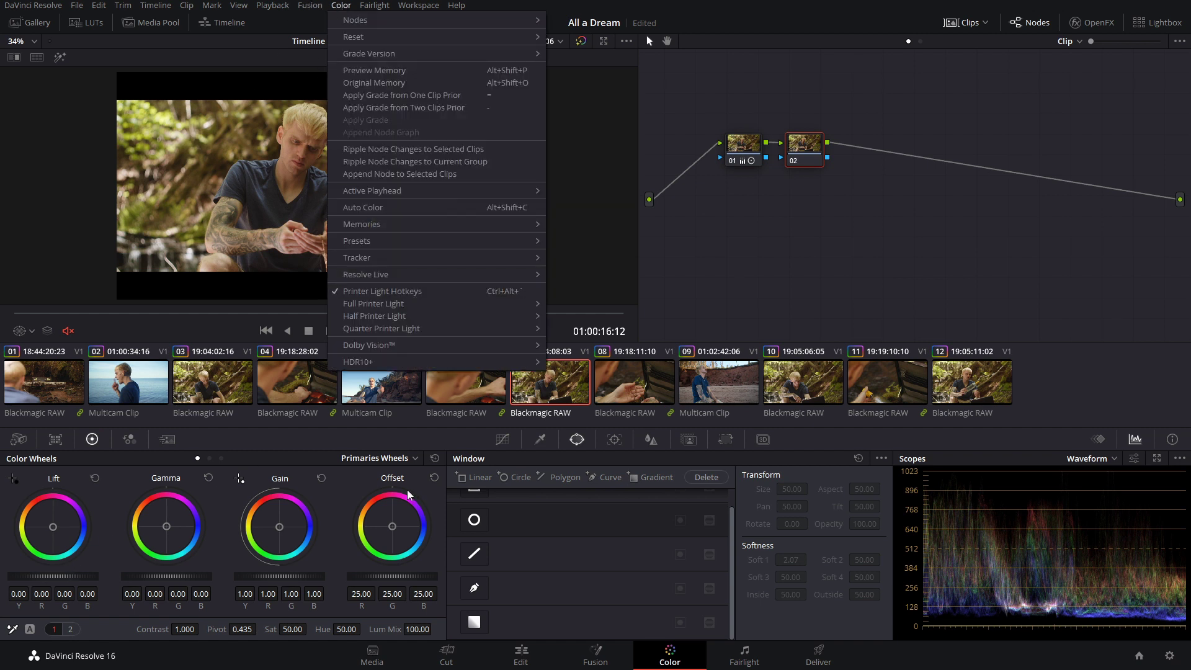
left_click(350, 486)
left_click(210, 459)
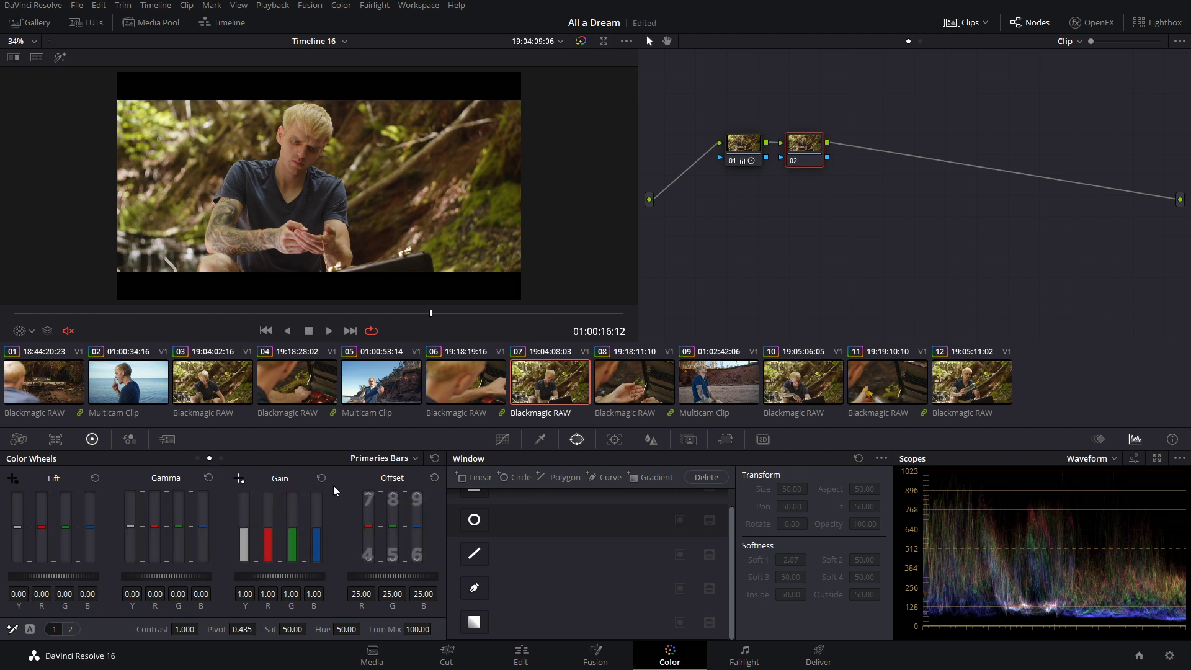
key("7")
key("7")
key("6")
key("6")
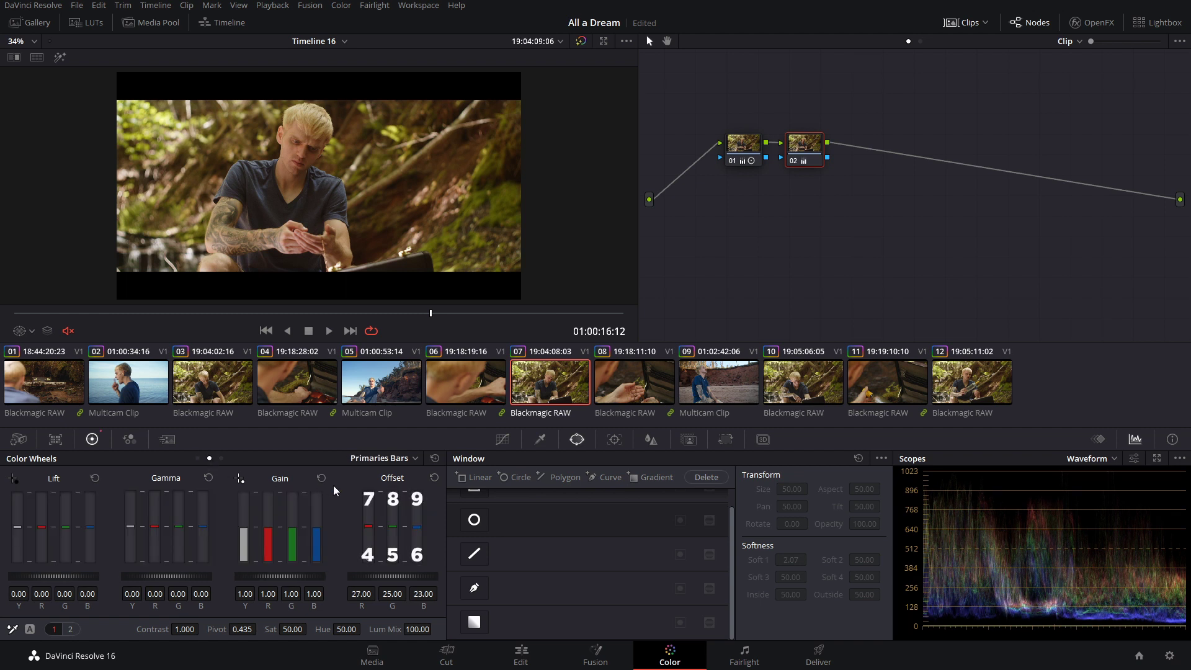
On node 02, nudge the Gamma colour balance to blue 0.01 and set Midtone Detail to -51.00.
left_click(198, 458)
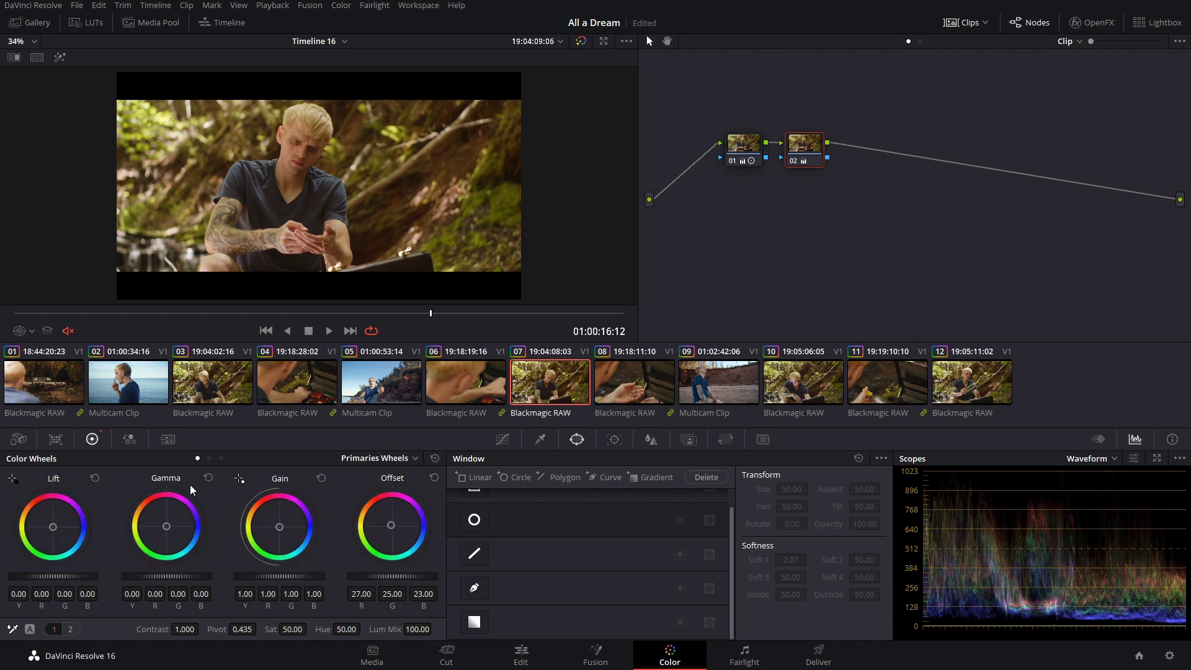
left_click_drag(169, 528, 169, 526)
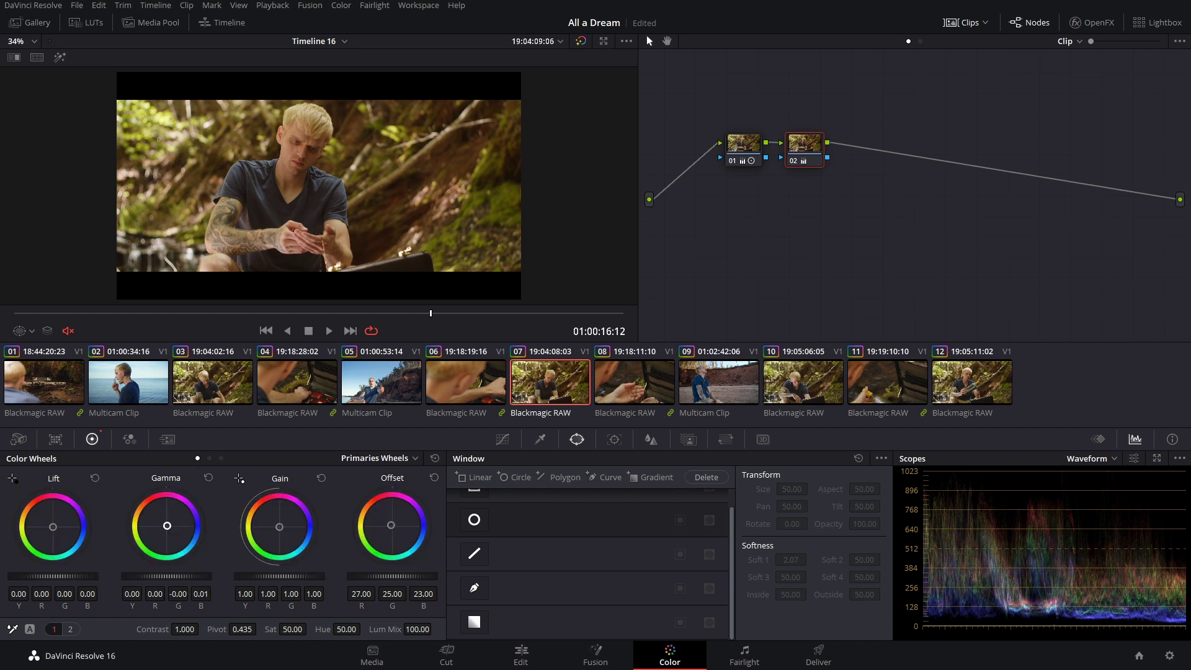
left_click(70, 629)
left_click_drag(237, 630, 209, 629)
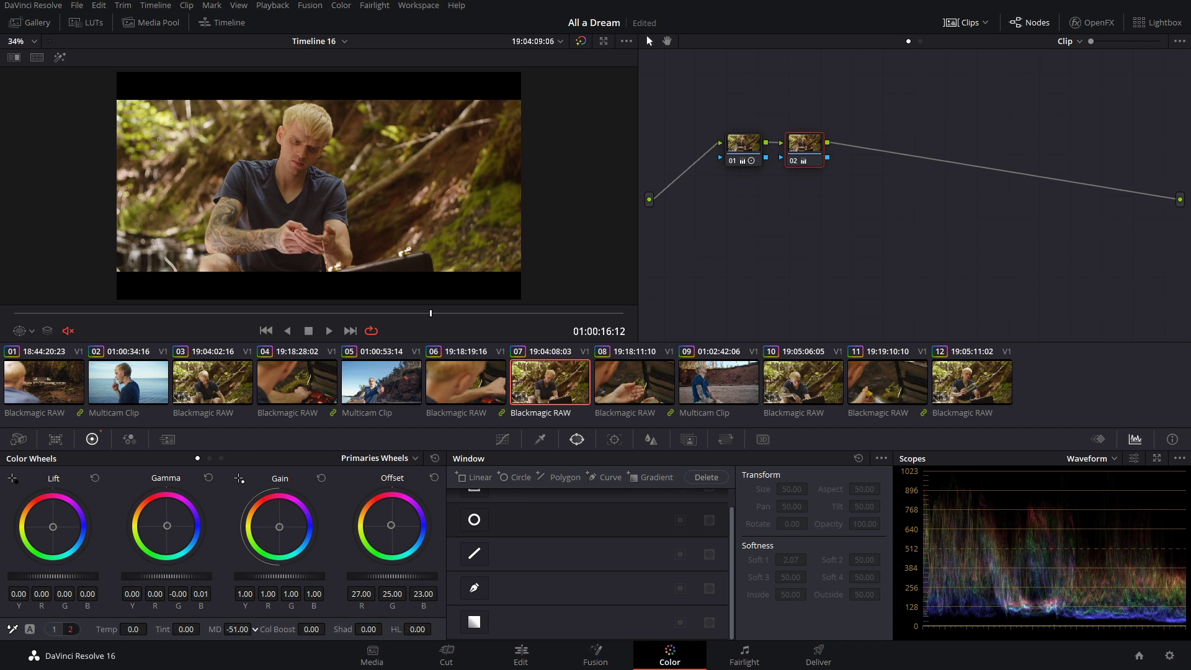
Add serial node 03, set its Log Shadow to red -0.11, green -0.01 and blue 0.06, and scrub through the clip.
key("alt+s")
left_click(221, 459)
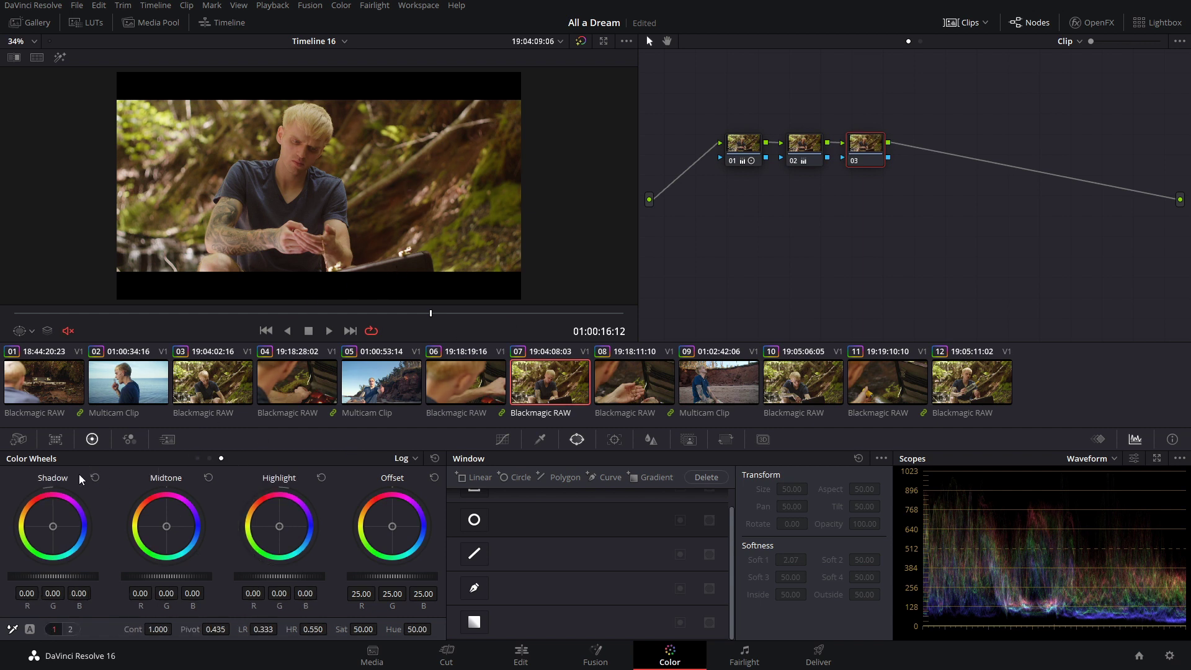
left_click_drag(52, 526, 54, 526)
left_click_drag(53, 575, 37, 576)
left_click(367, 314)
left_click_drag(375, 314, 350, 313)
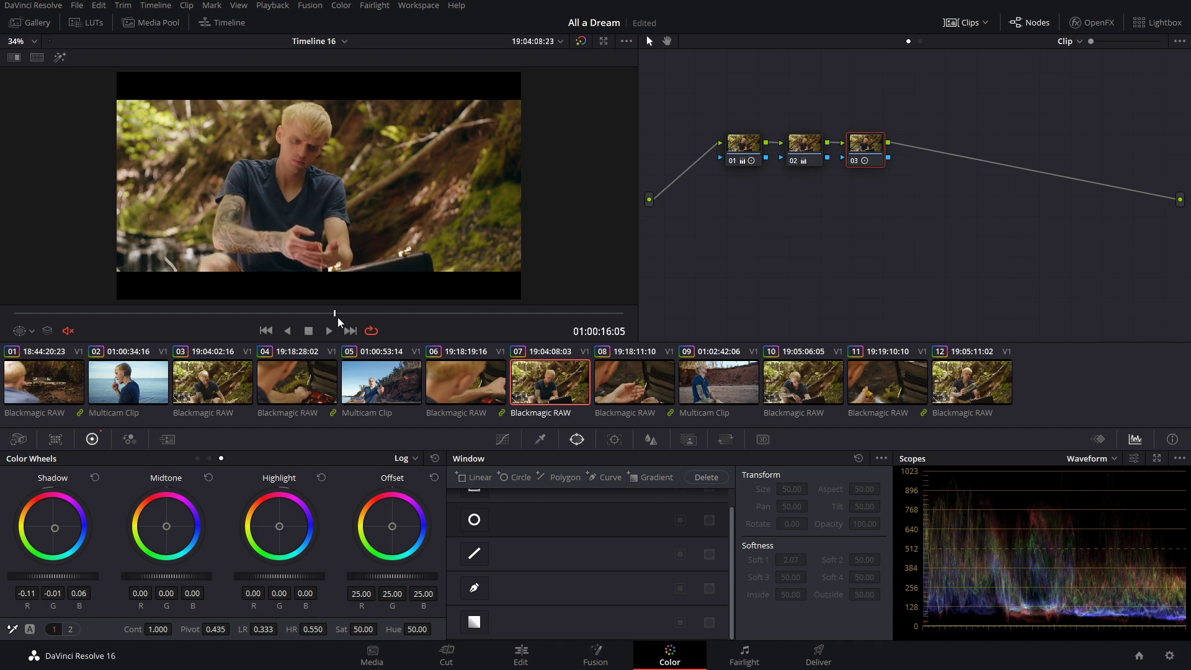
Try to append clip 07's grade to clips 03, 10 and 12.
left_click(205, 386)
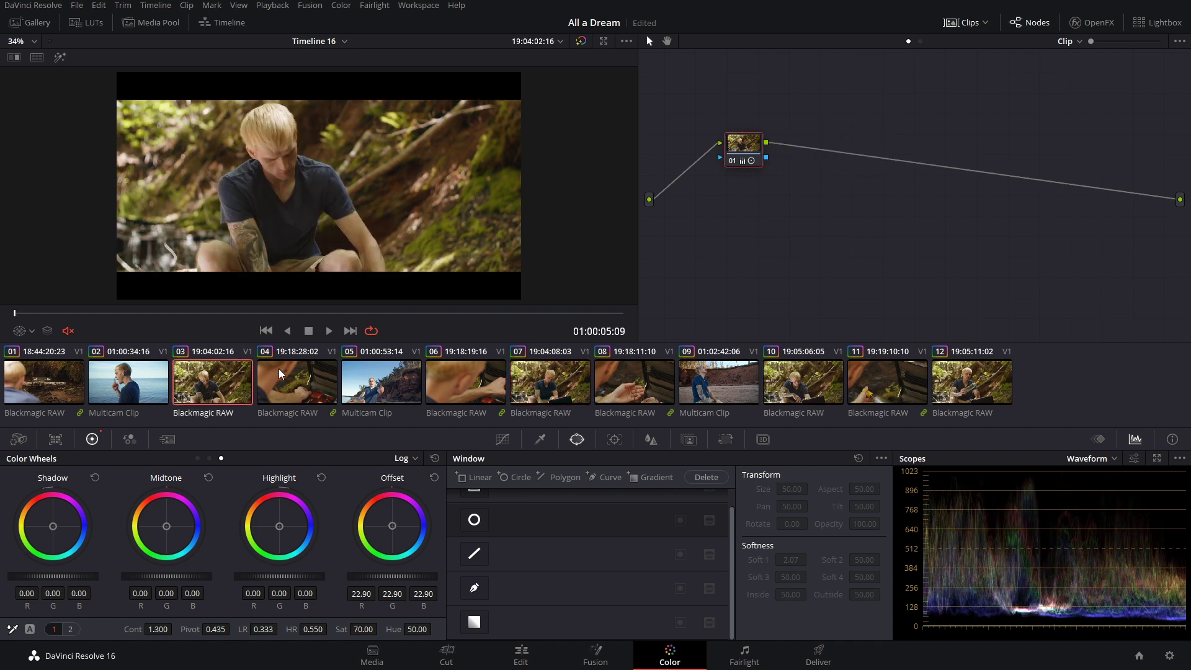
left_click(803, 384, "ctrl")
left_click(990, 375, "ctrl")
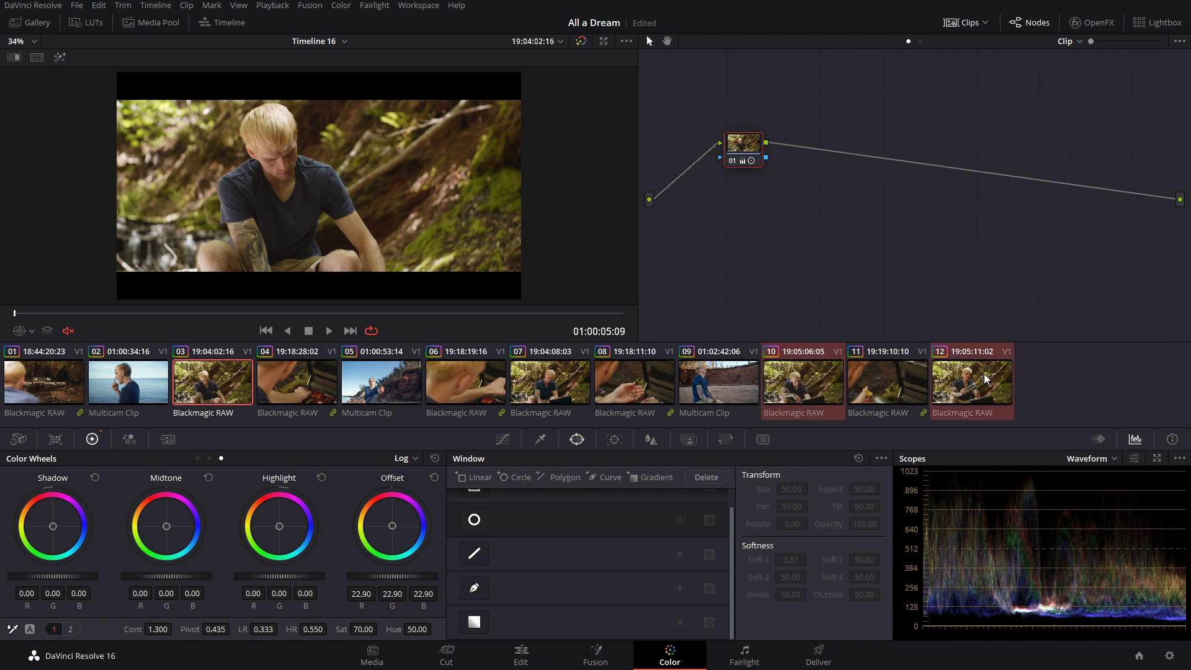
right_click(545, 390)
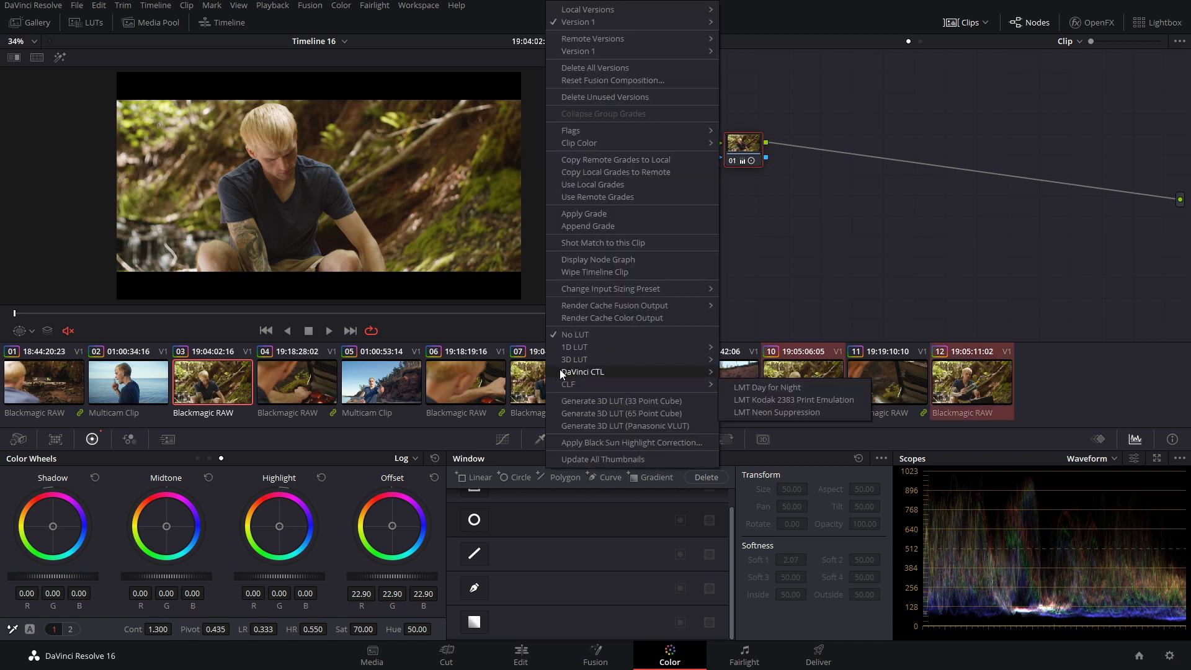
left_click(632, 226)
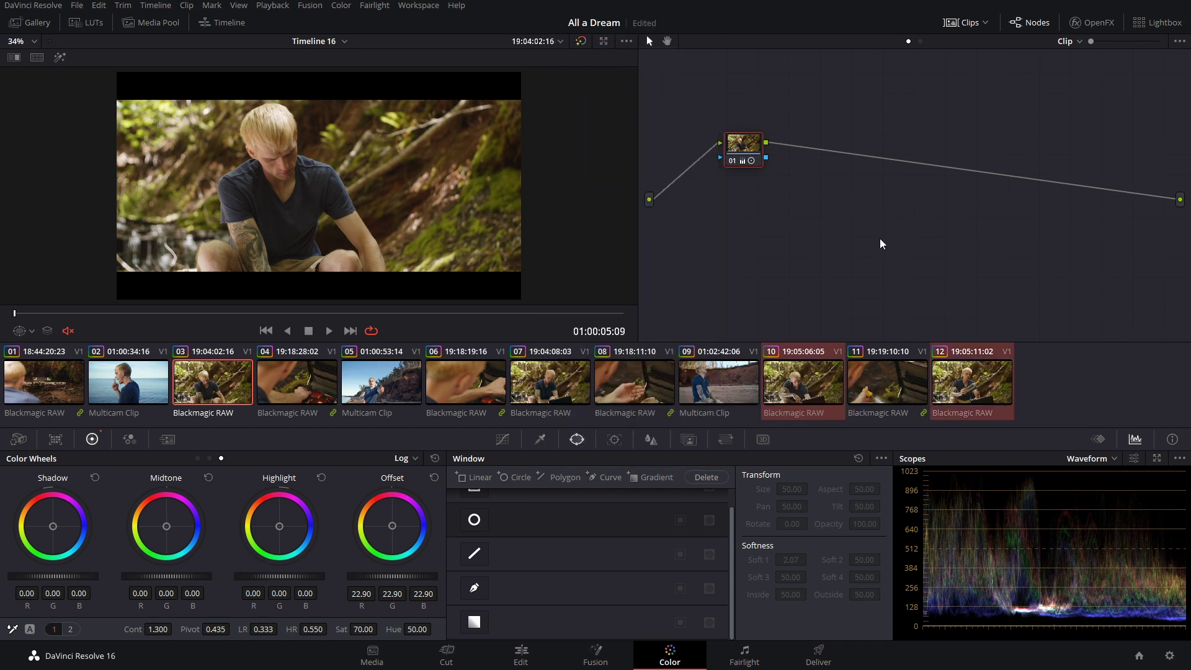
Add clips 03, 07, 10 and 12 to a new group, accepting the suggested group name.
left_click(560, 374)
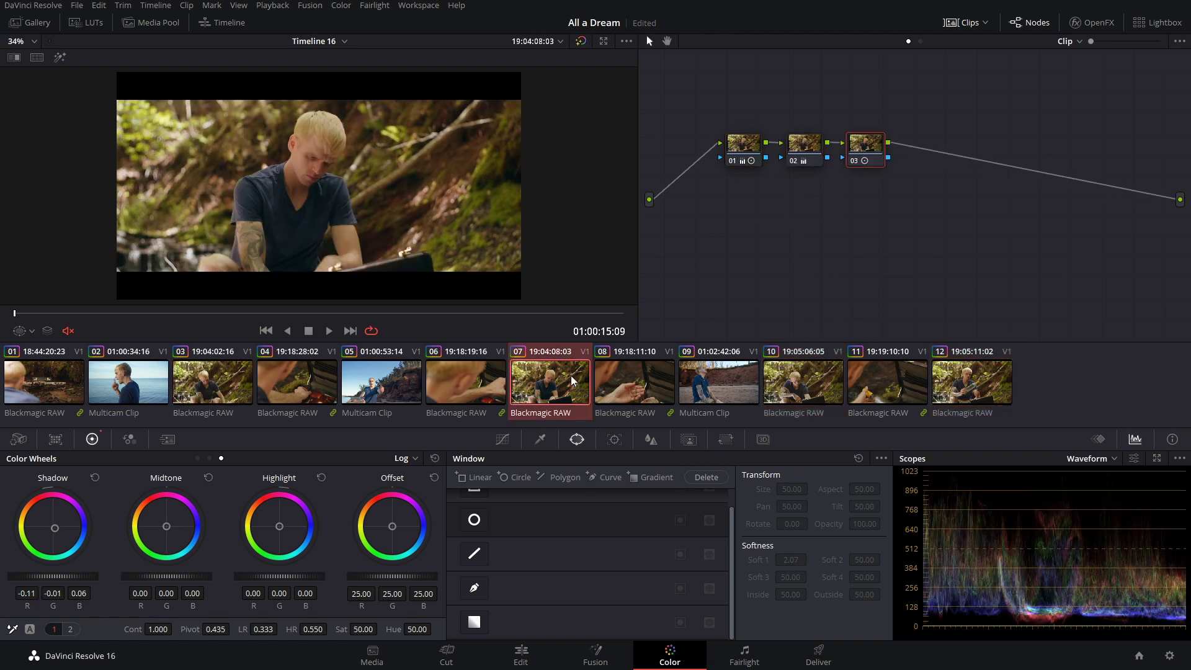
left_click(208, 374, "ctrl")
left_click(808, 385, "ctrl")
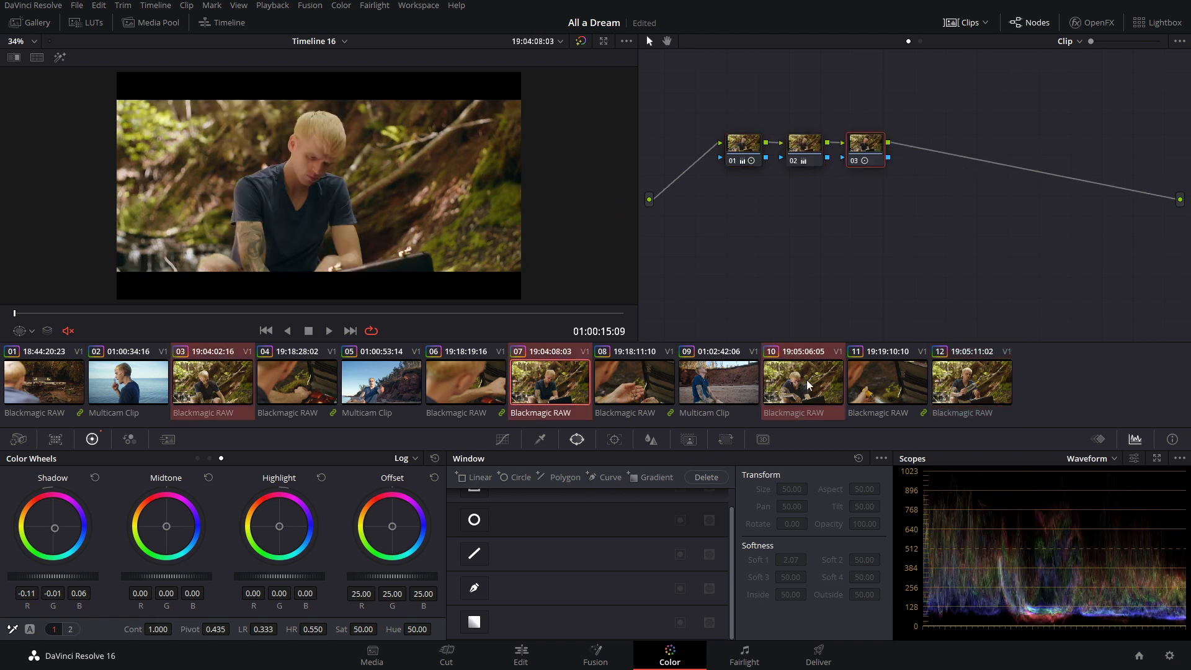
left_click(985, 365, "ctrl")
right_click(981, 371)
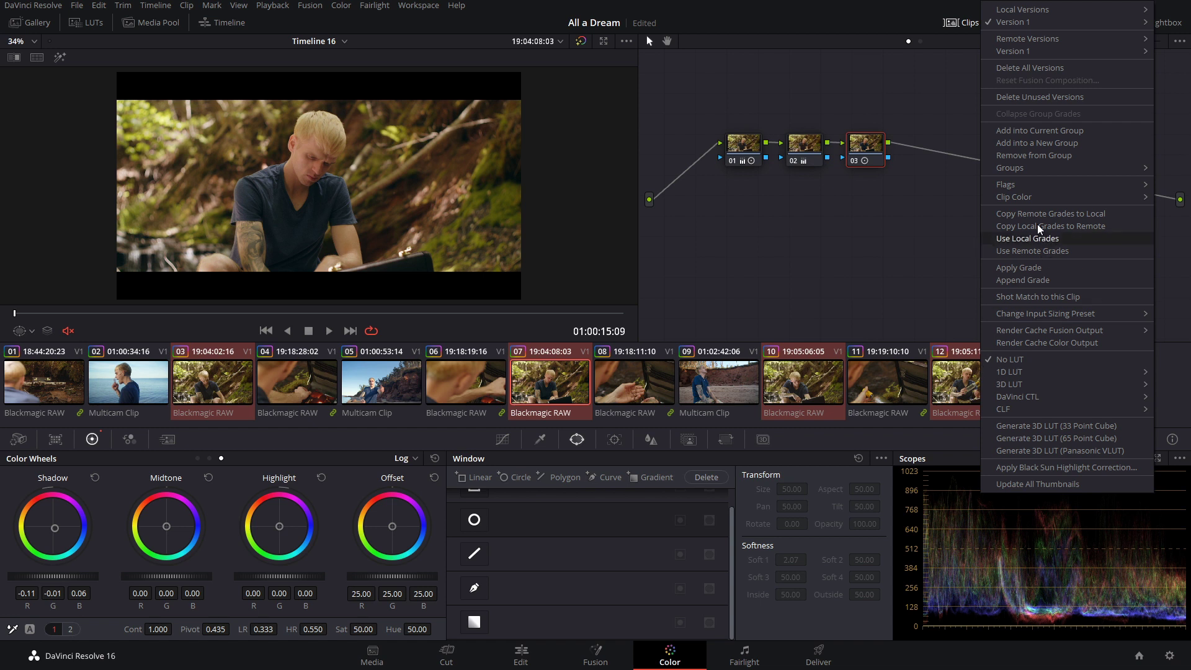
left_click(1040, 143)
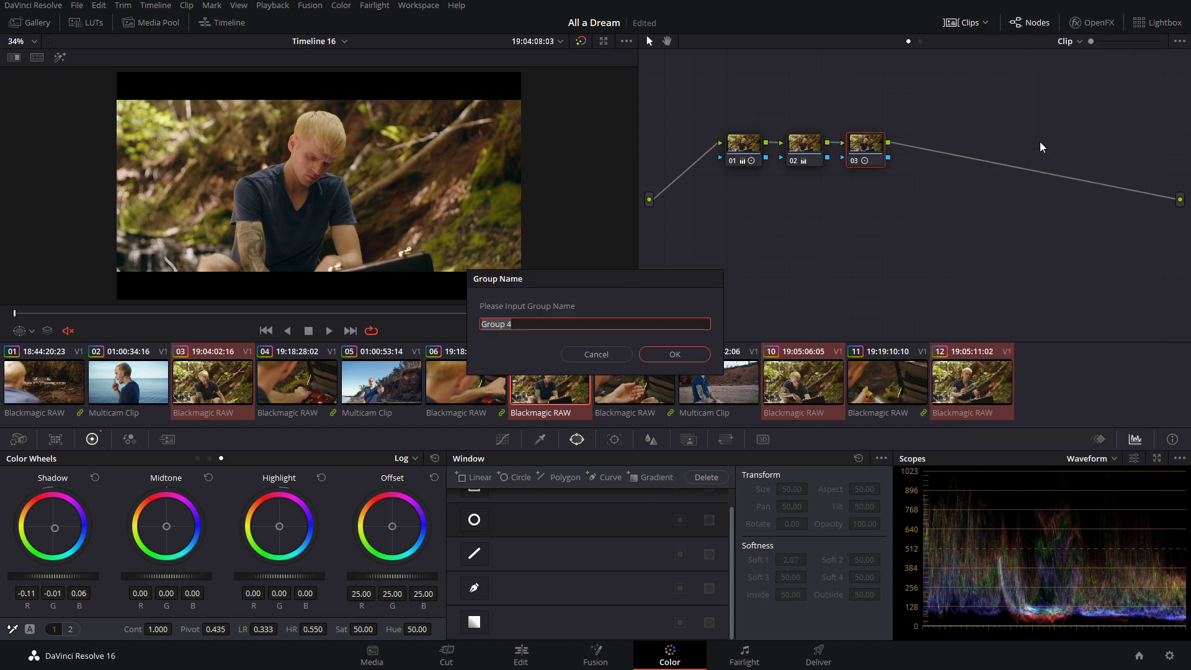
left_click(690, 355)
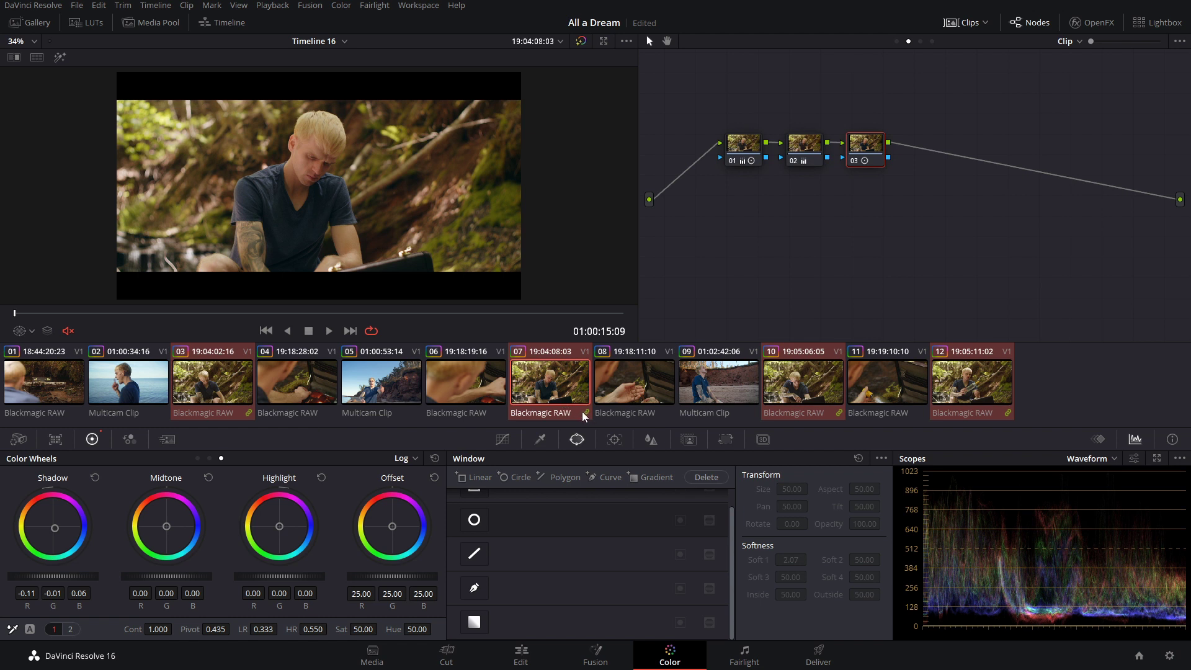
Examine the grouped clips and compare clip 07's Group Pre-Clip, Clip and Group Post-Clip node graphs.
left_click(808, 392)
left_click(963, 367)
left_click(813, 389)
left_click(549, 392)
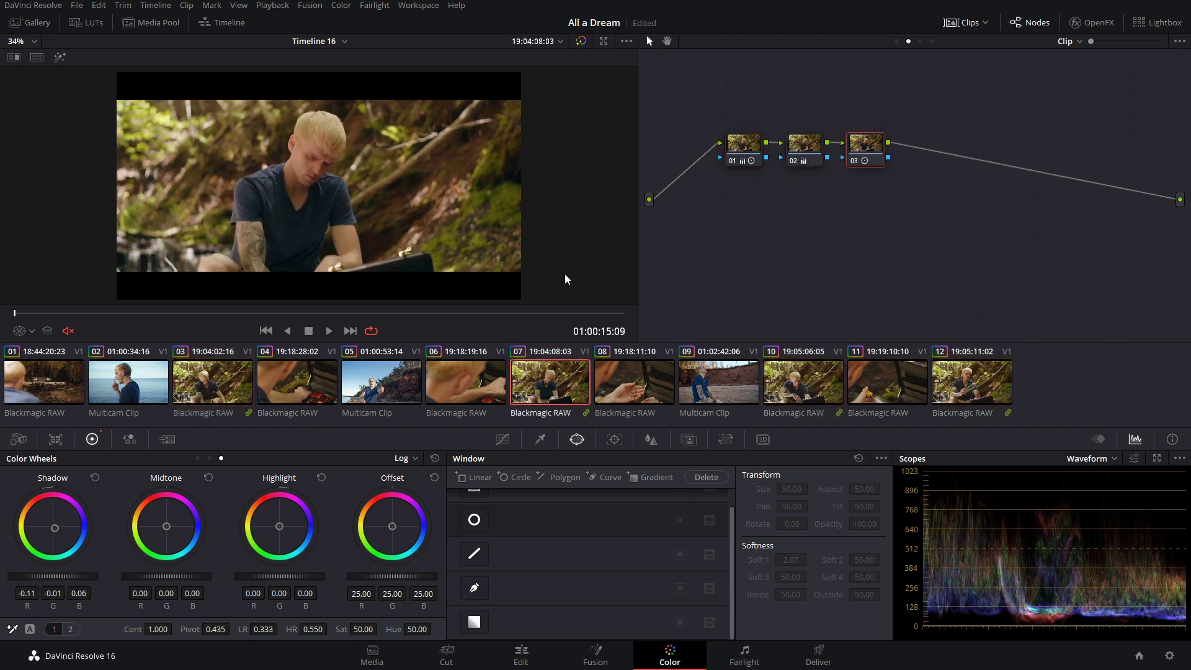
left_click(896, 41)
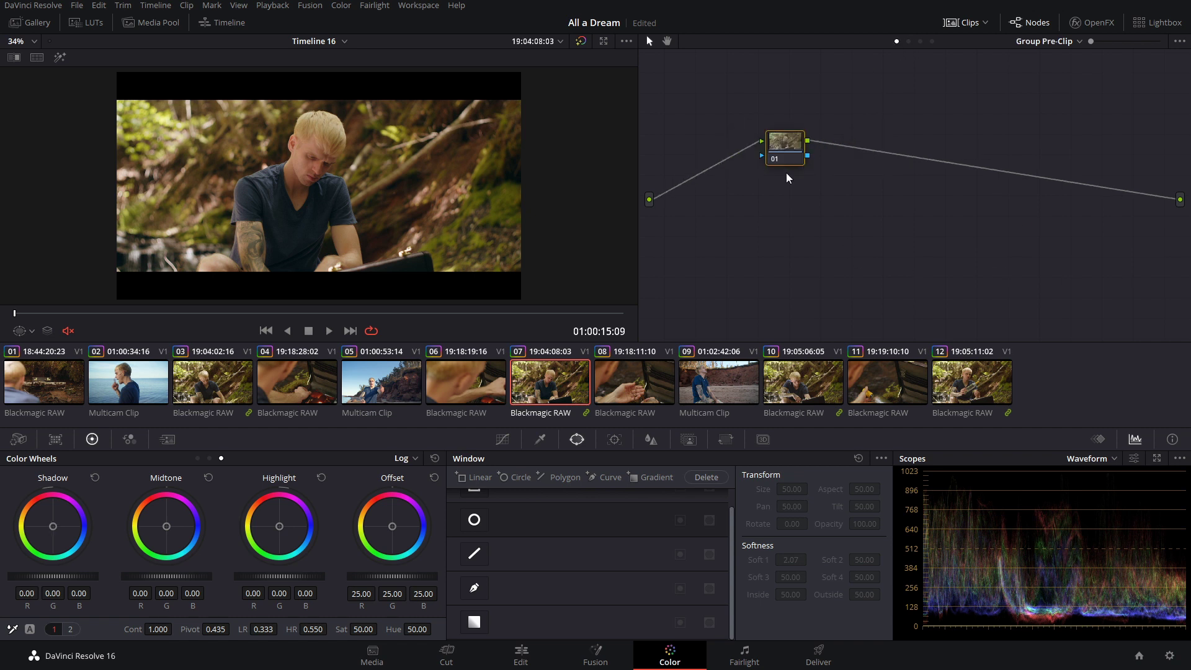
left_click(909, 40)
left_click(921, 41)
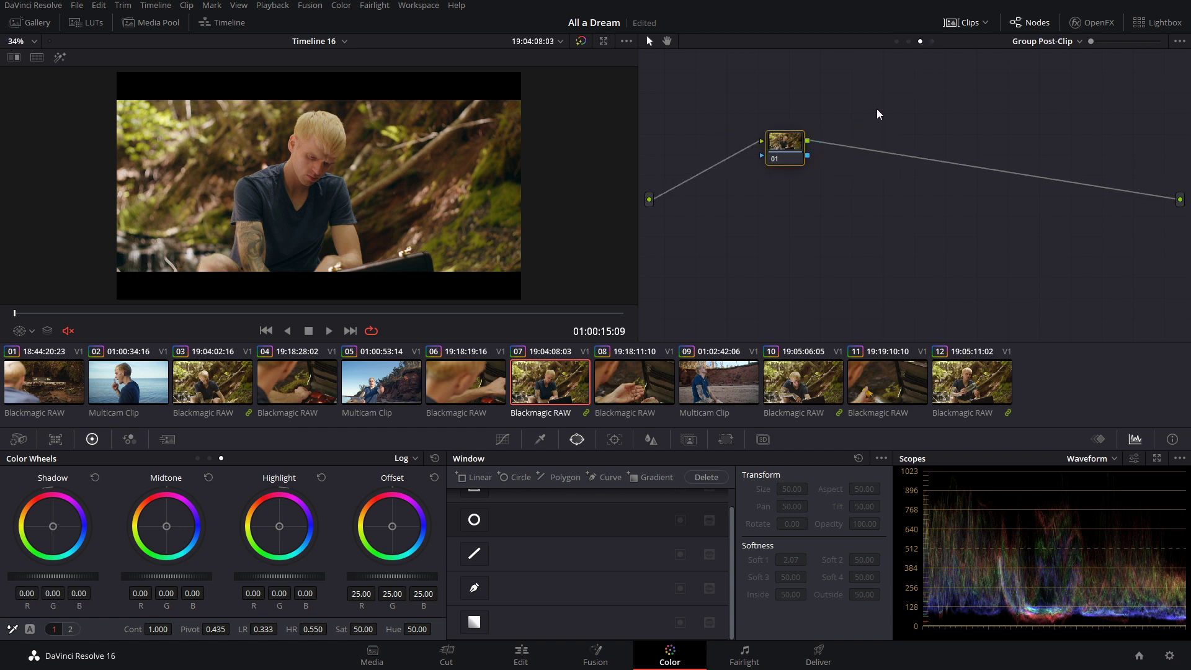
left_click(1080, 41)
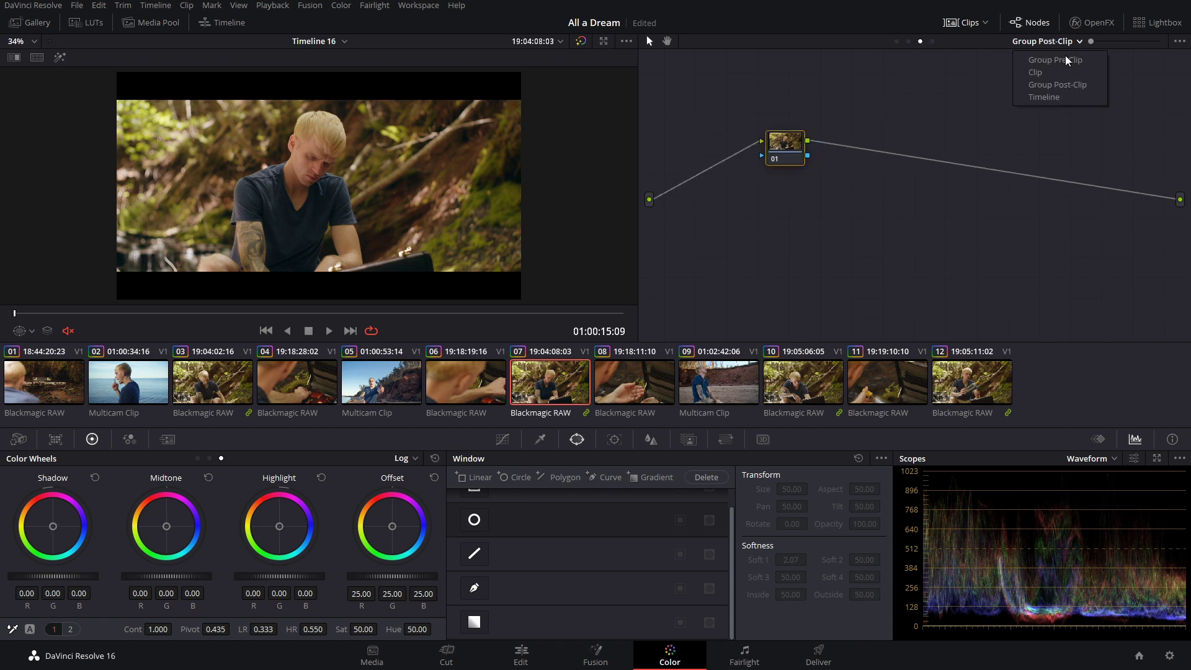
left_click(953, 73)
left_click(908, 41)
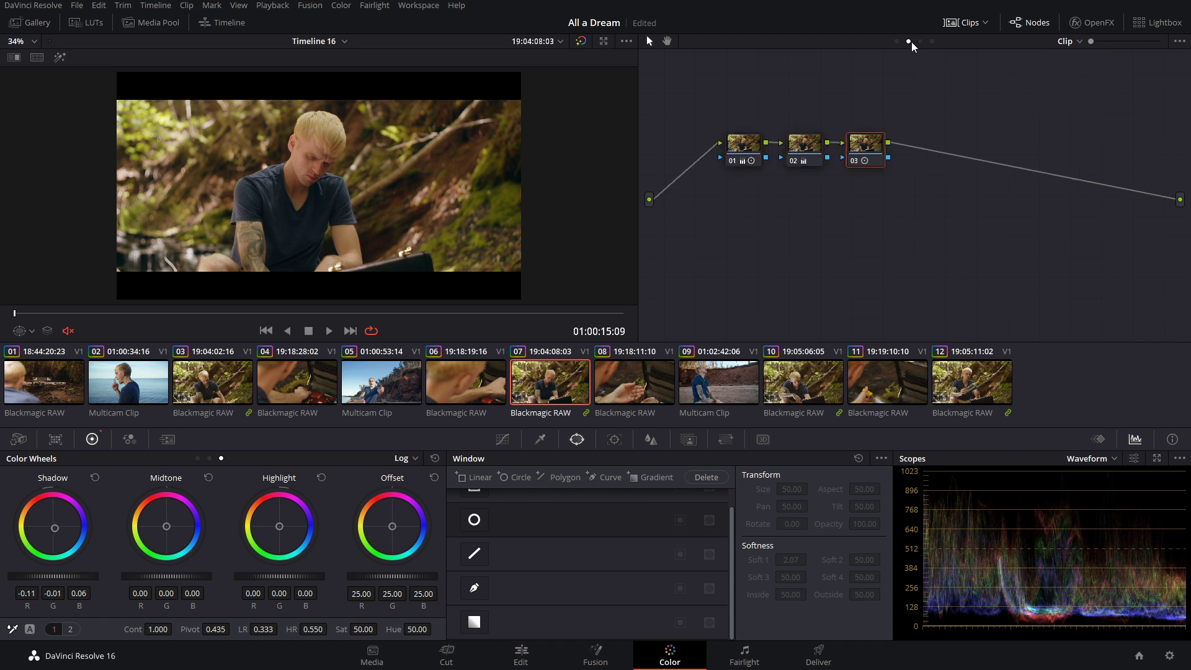
Copy the grade of clip 07's node 02 onto node 01 of the Group Post-Clip graph.
left_click(801, 147)
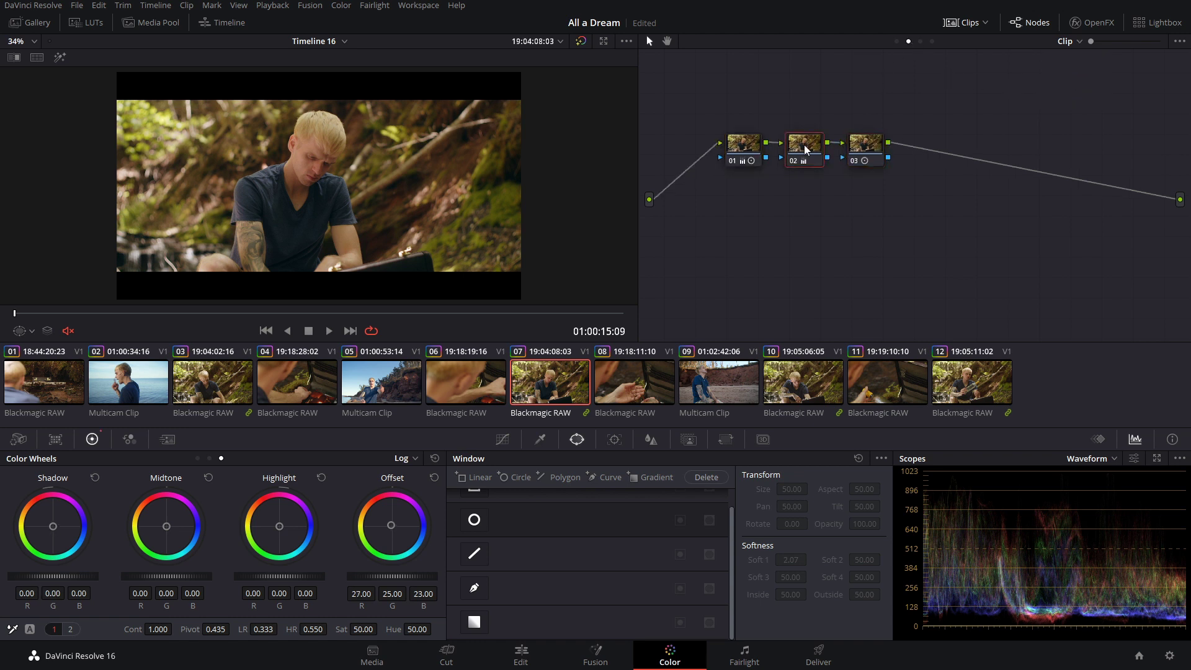
left_click(920, 41)
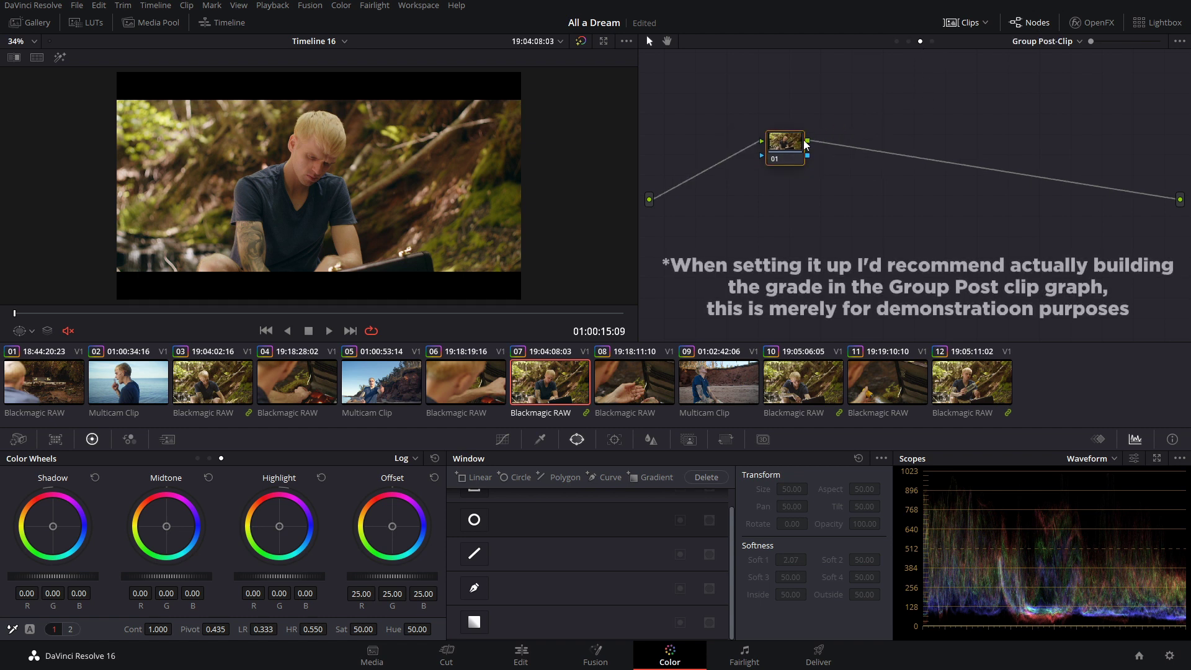
left_click(908, 40)
Copy clip 07's node 03 grade onto a new serial node in the Group Post-Clip graph and delete clip nodes 02 and 03.
left_click(862, 149)
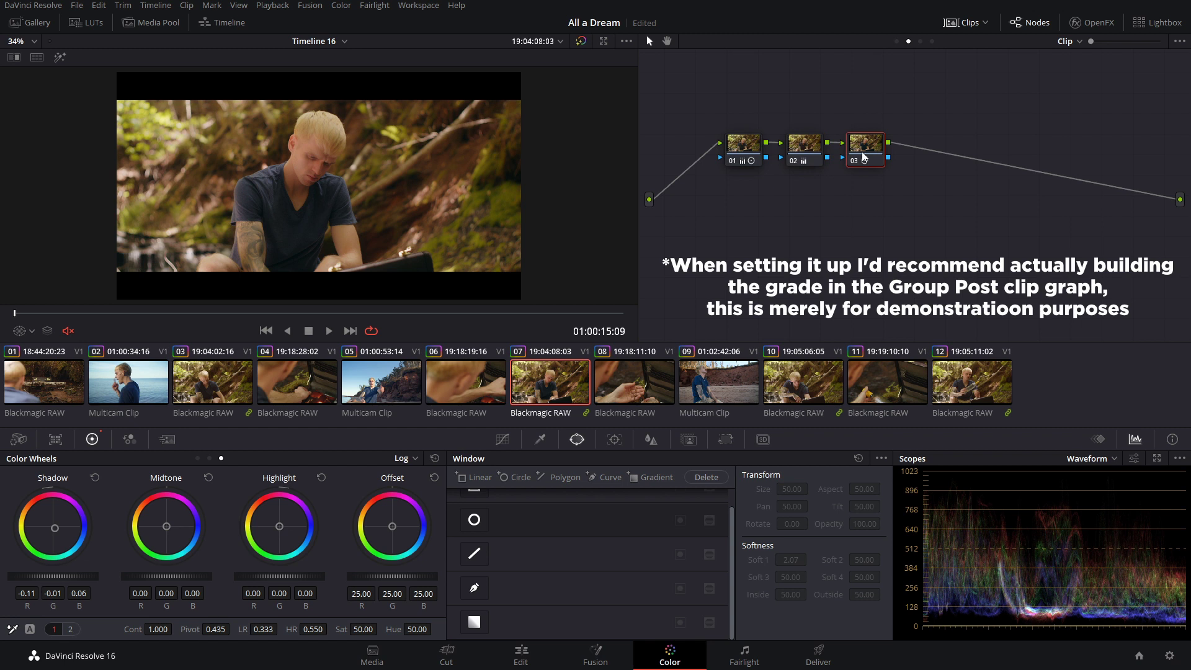
left_click(920, 41)
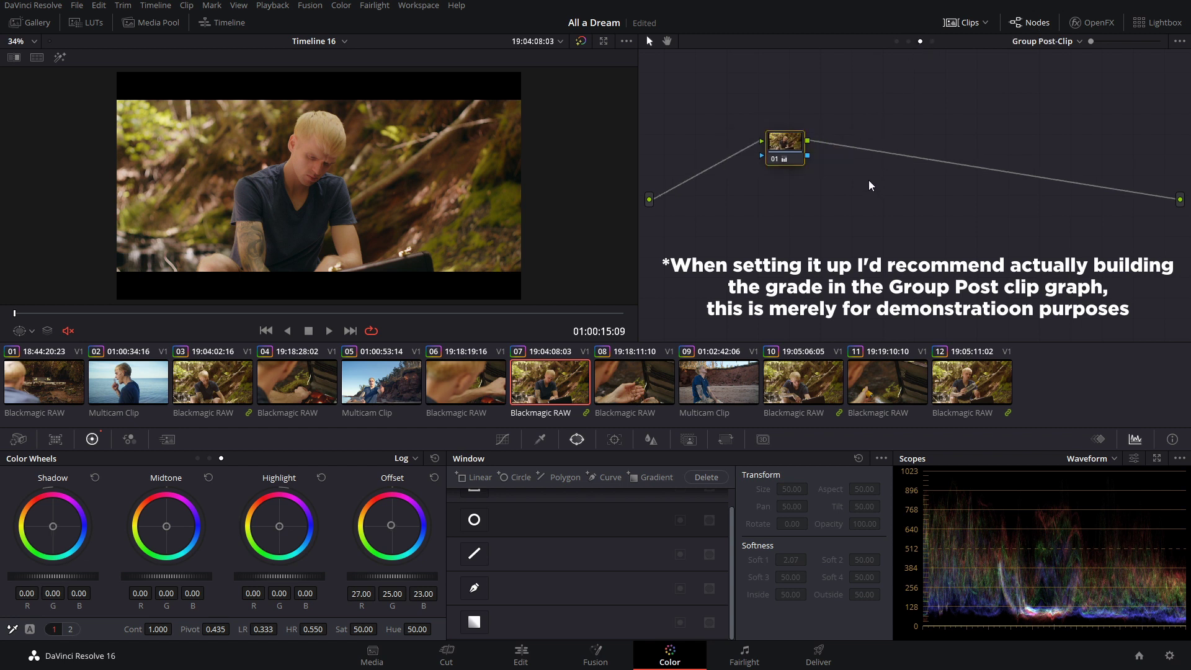
key("alt+s")
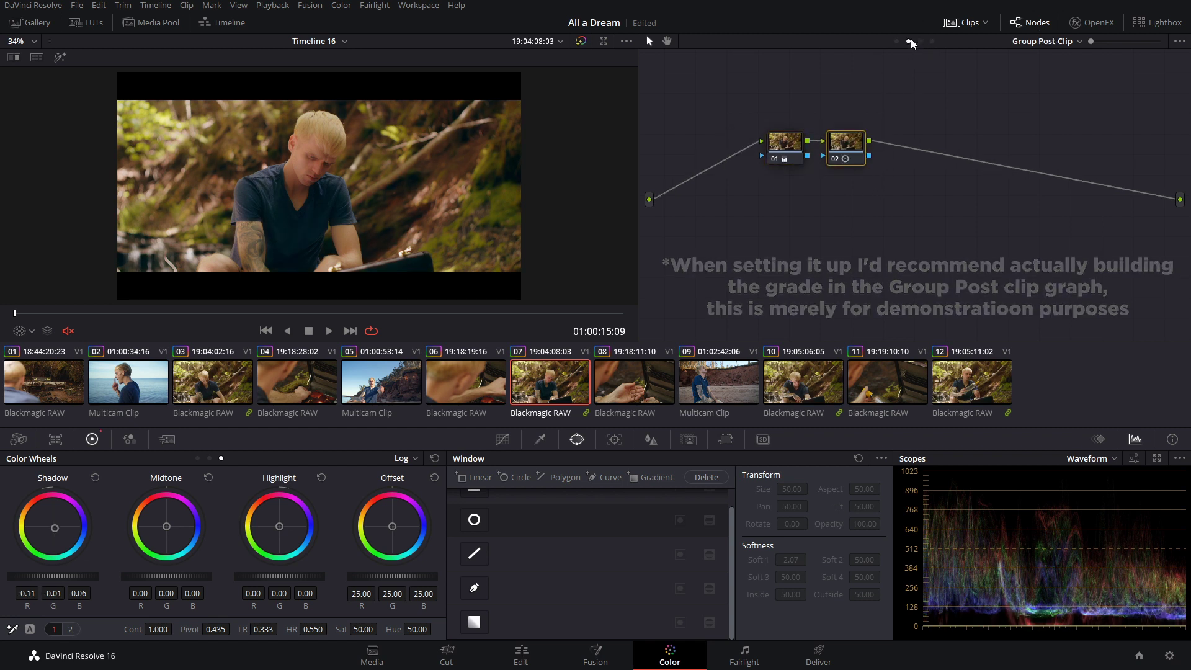
left_click(910, 41)
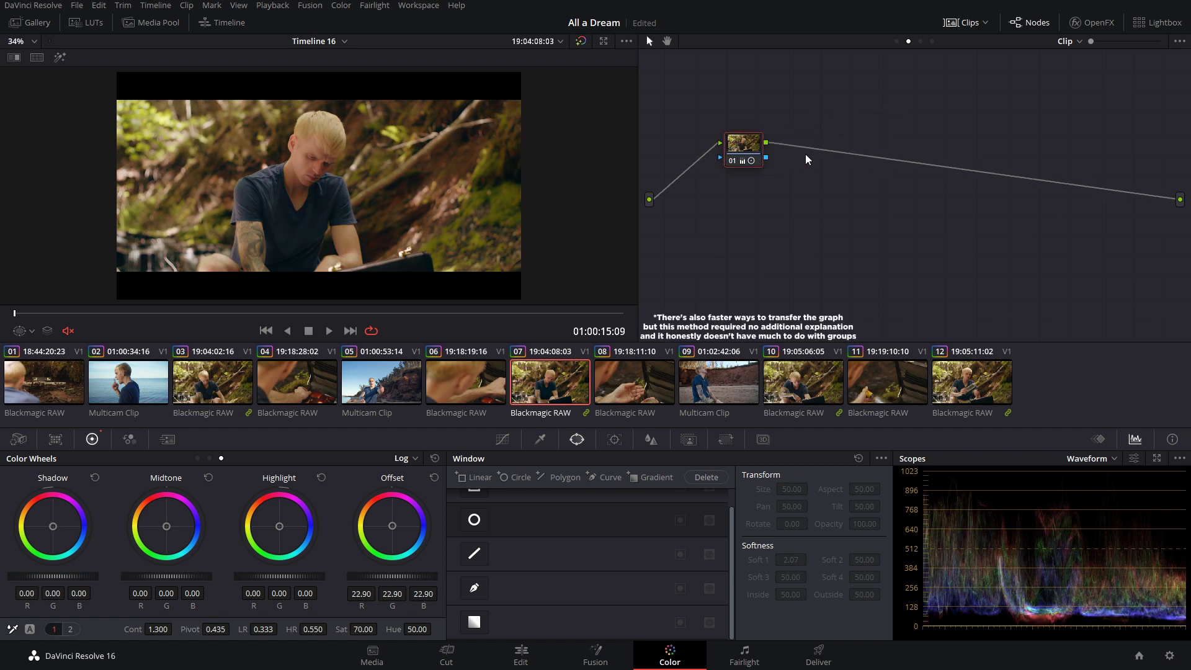
left_click(920, 41)
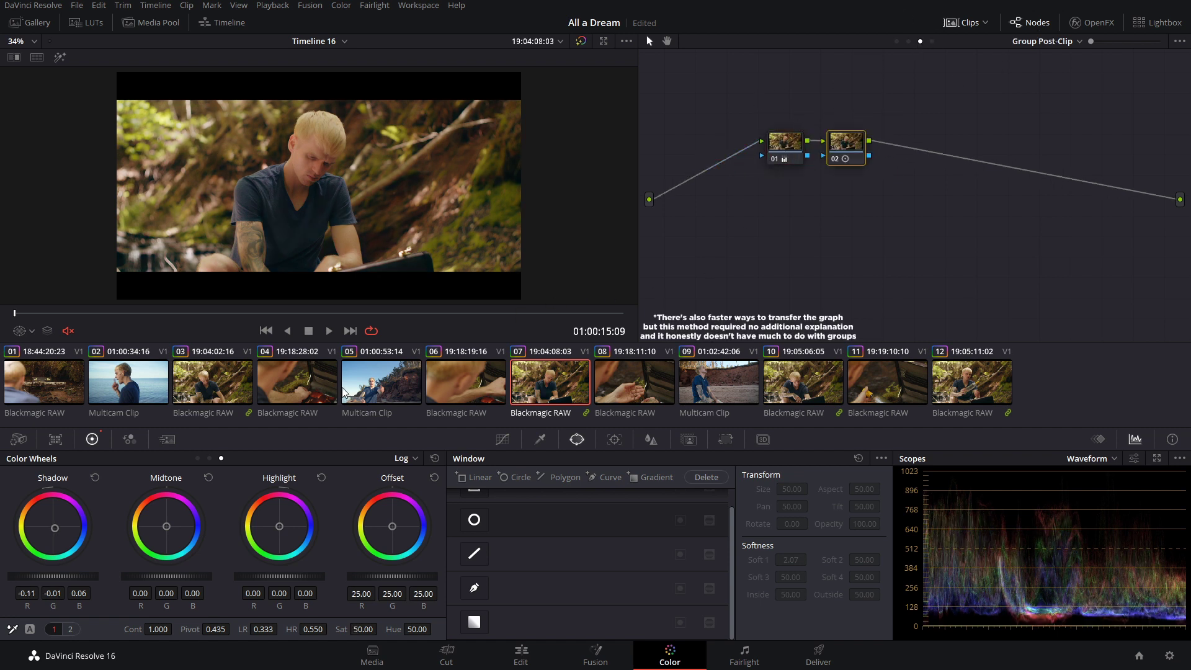
Try raising the Offset on Group Post-Clip node 01 to 45.30, 43.30 and 41.30, check it on the grouped clips, and undo it.
left_click(216, 388)
left_click_drag(356, 311, 481, 291)
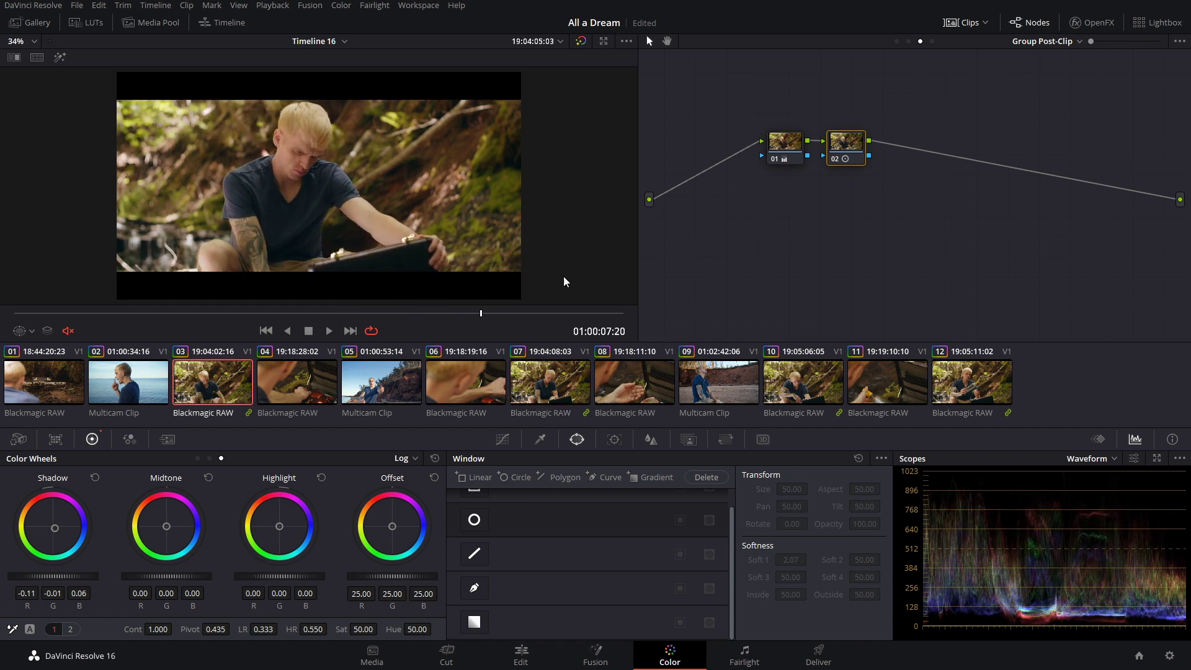
left_click(788, 149)
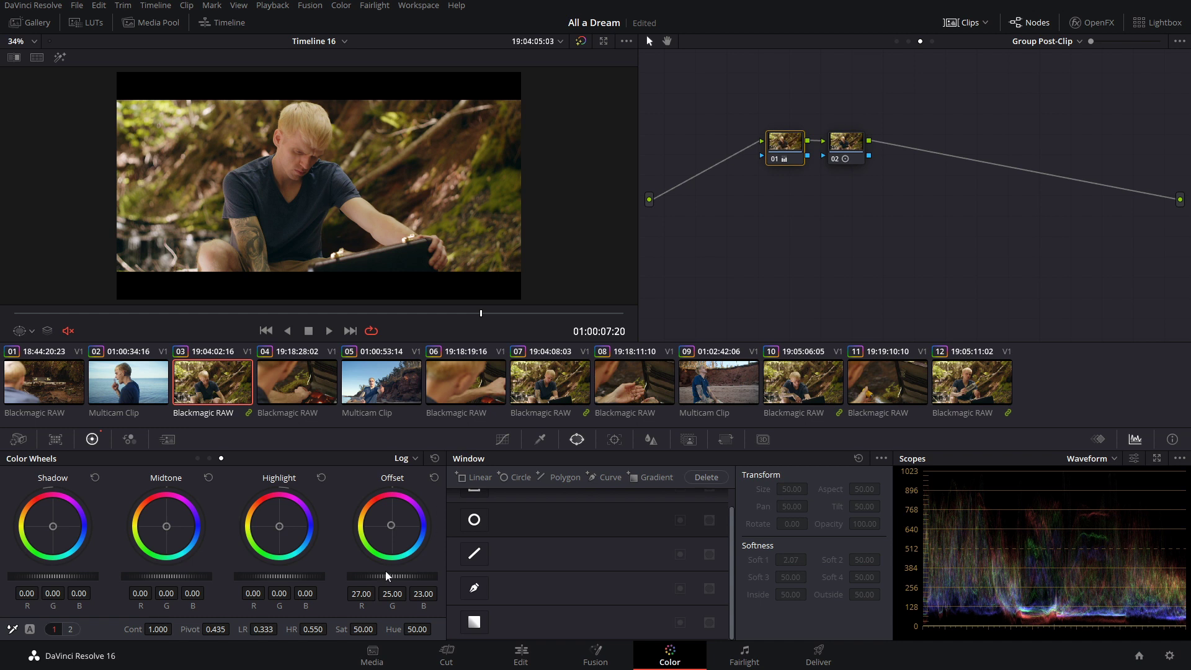
left_click_drag(371, 579, 404, 579)
left_click(556, 387)
left_click(840, 374)
left_click(993, 381)
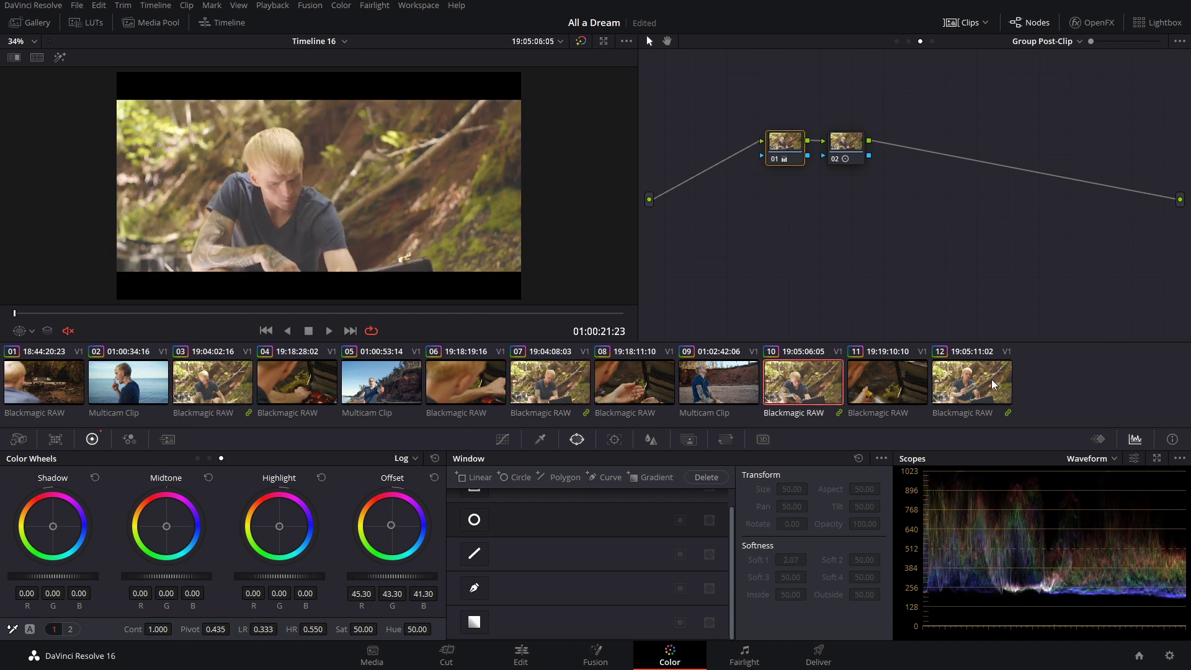
key("ctrl+z")
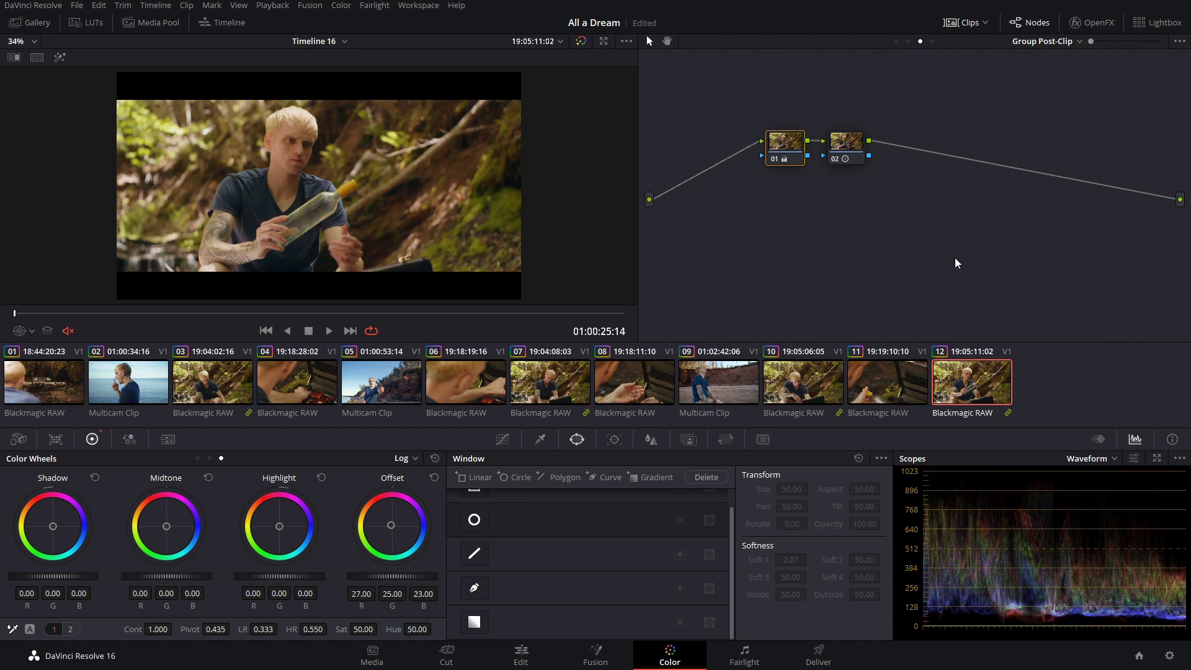
Examine clip 10's own node graph at several frames and compare it with the Group Post-Clip graph.
left_click(815, 352)
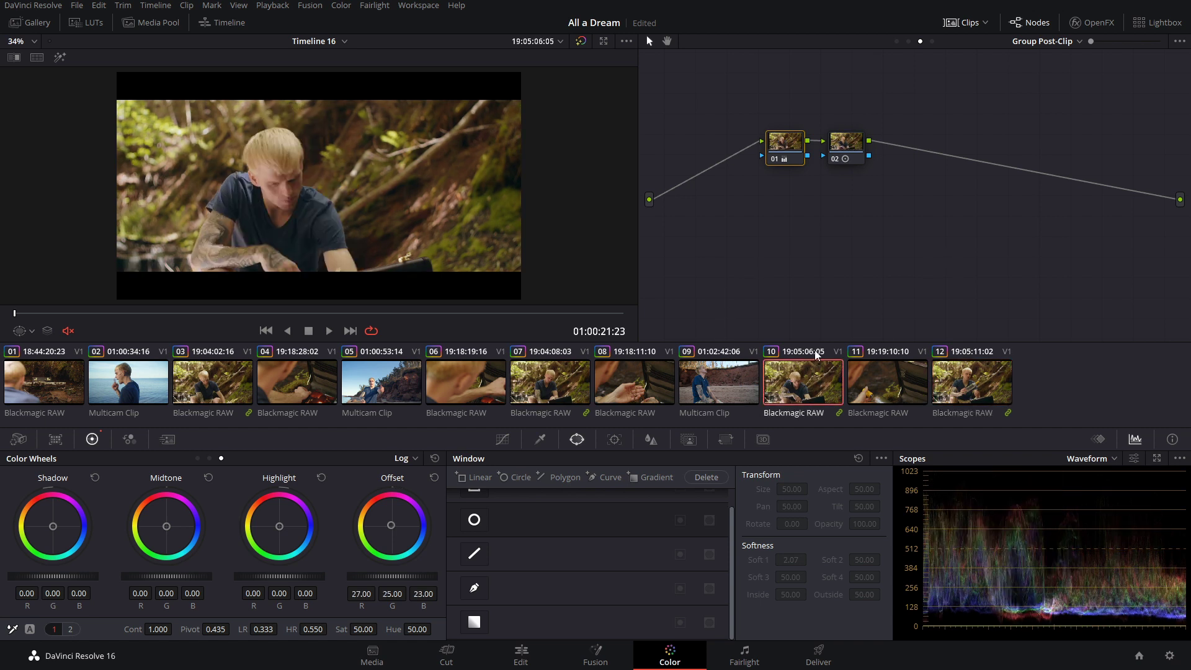
left_click(909, 40)
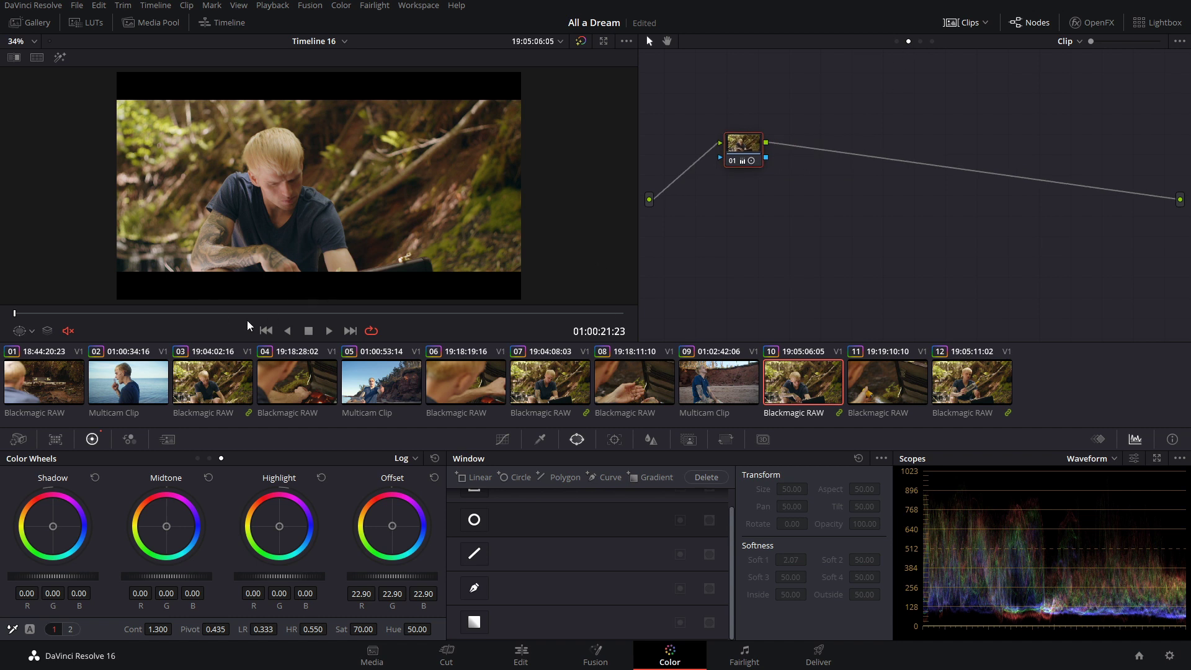
key("space")
left_click(504, 312)
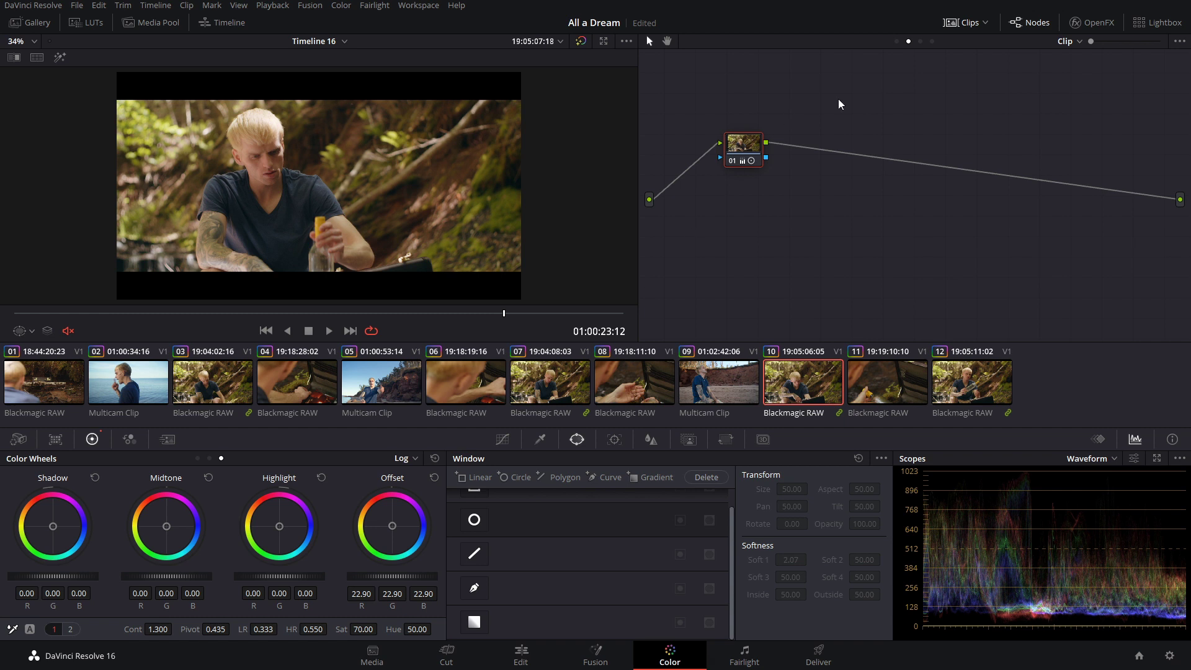
left_click(920, 42)
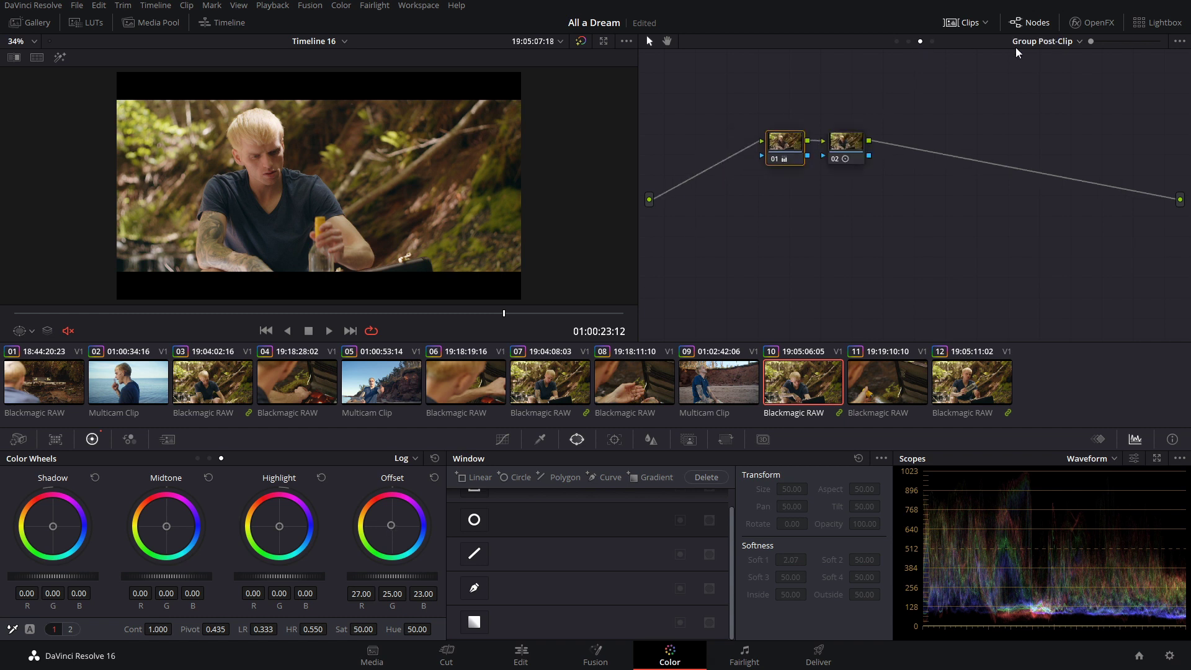
Look at the Temporal NR frame options in Motion Effects for the Group Pre-Clip node.
left_click(896, 42)
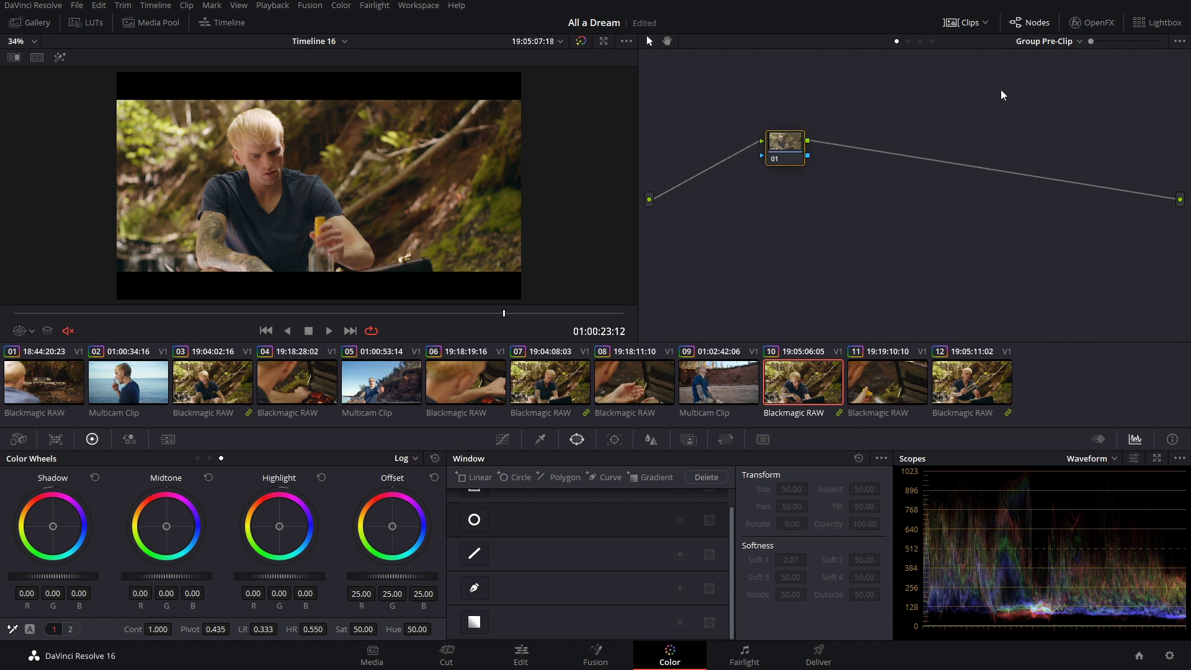
left_click(165, 440)
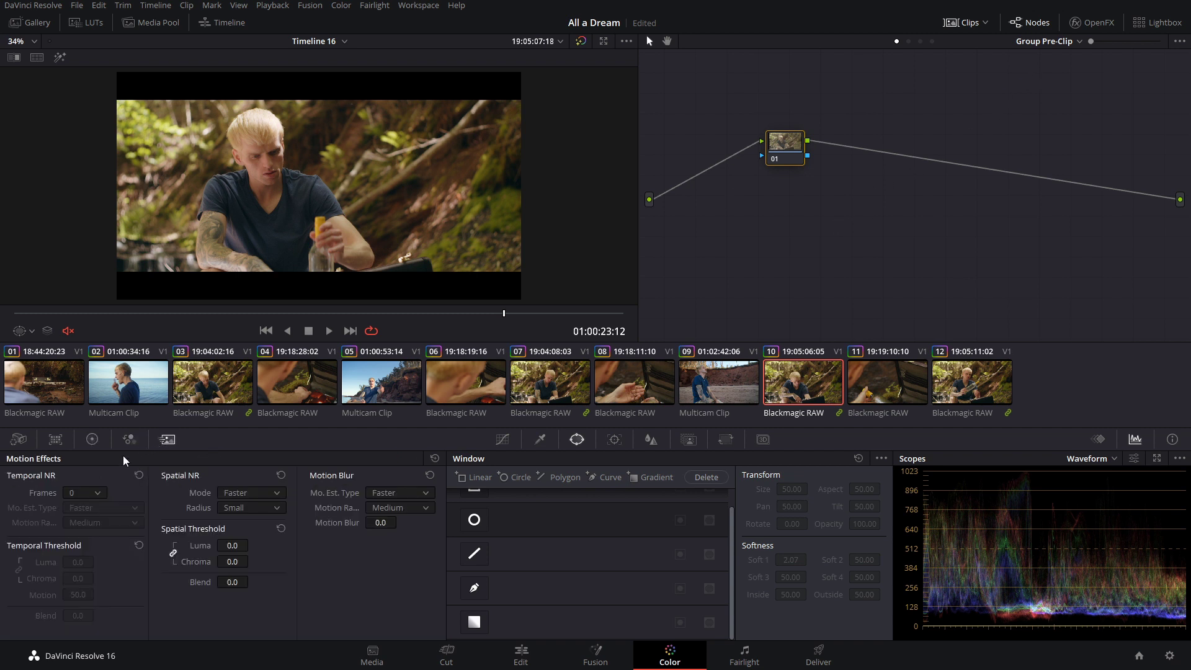
left_click(87, 496)
left_click(801, 256)
Examine the close-up clips 11, 08 and 06, including clip 06's group assignment and its Group Post-Clip graph.
left_click(872, 377)
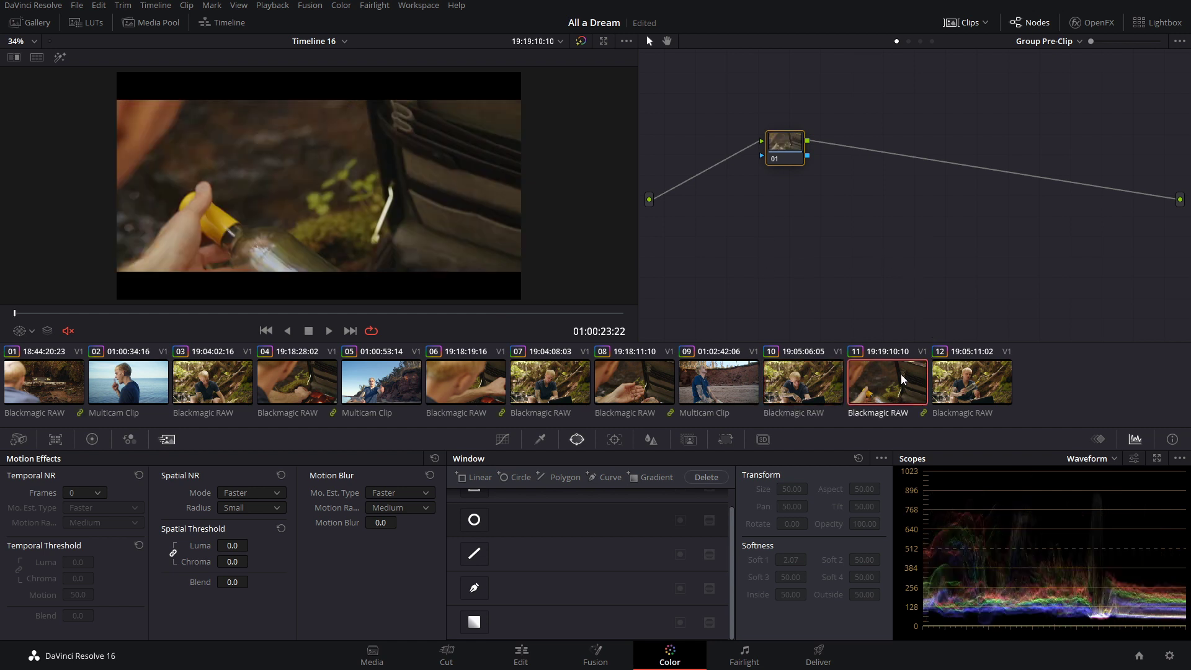
left_click(649, 388)
left_click(471, 383)
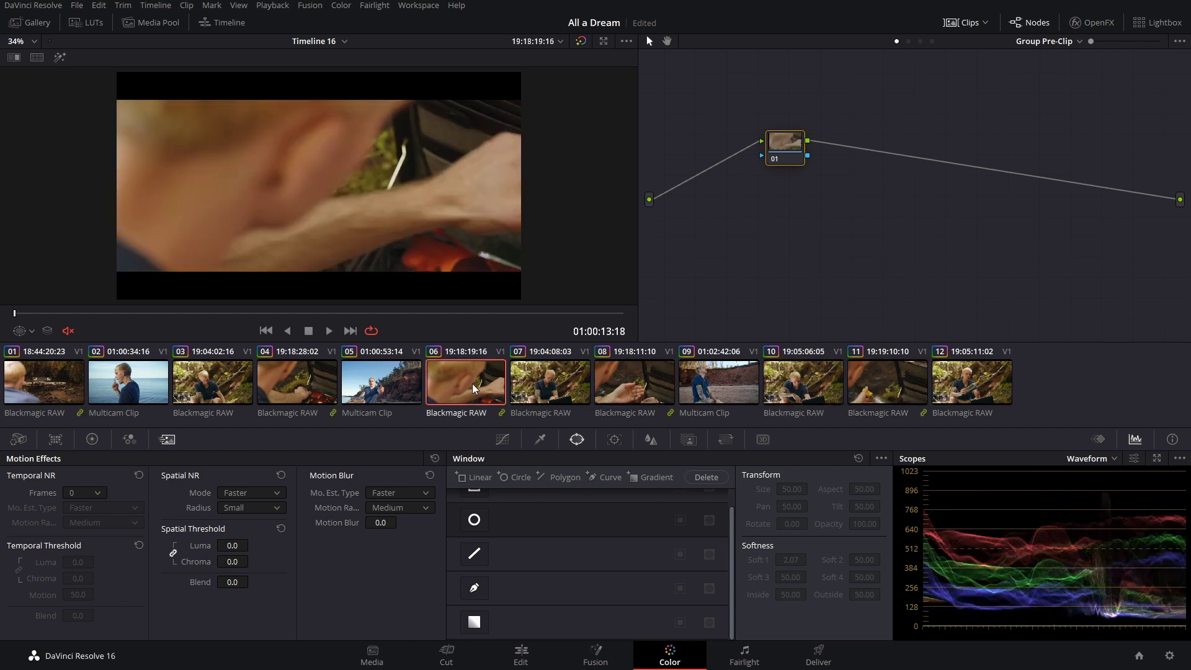
right_click(463, 384)
mouse_move(566, 91)
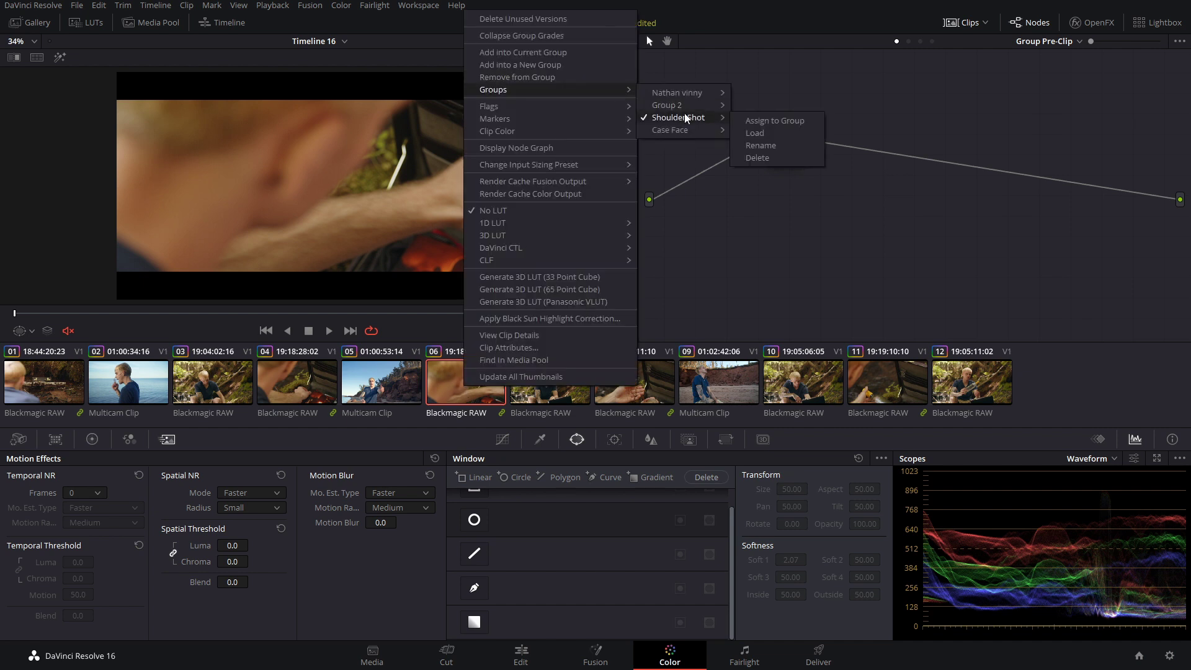
left_click(727, 284)
left_click(920, 41)
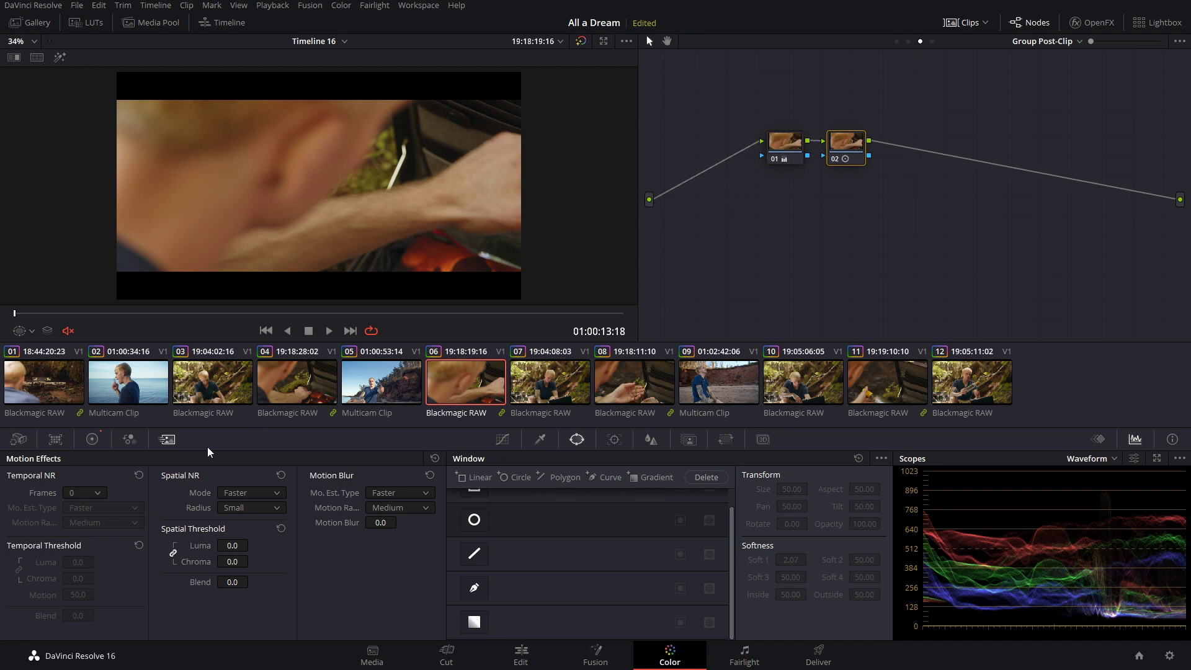
Review the second group's look by scrubbing clip 01 and viewing clips 04, 06, 08 and 11.
left_click(57, 397)
mouse_move(74, 312)
left_mouse_down()
mouse_move(449, 292)
mouse_move(430, 299)
left_mouse_up()
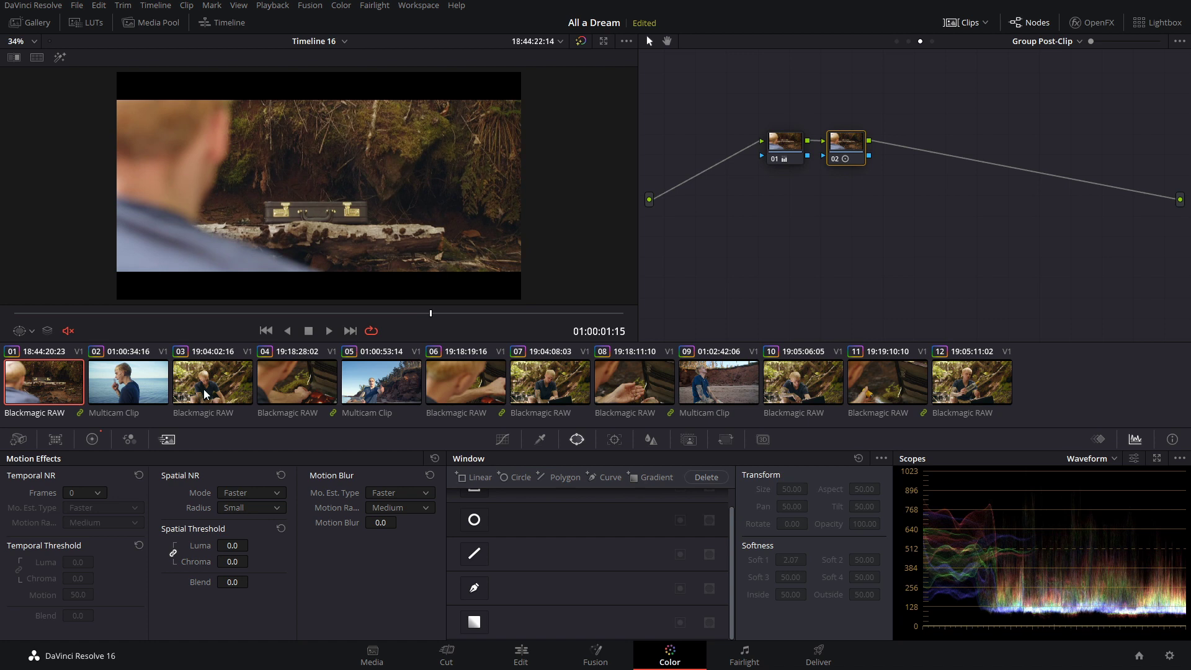
left_click(276, 374)
left_click(465, 366)
left_click(657, 367)
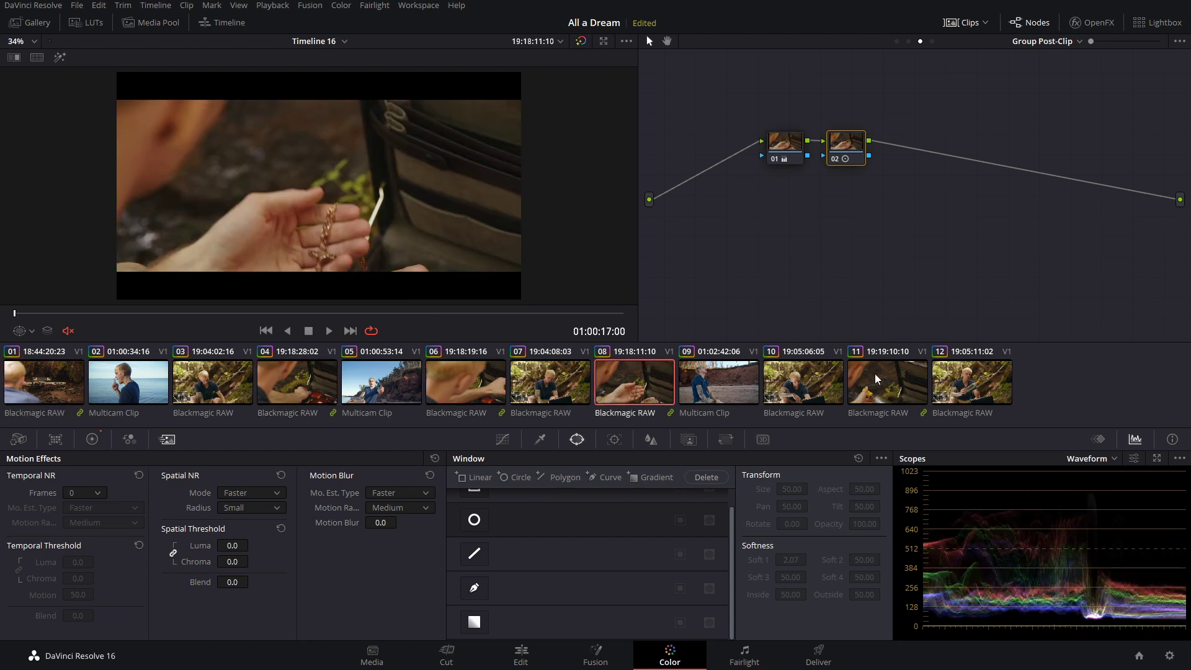
left_click(875, 373)
Collapse the group grades of clip 01 into its own node graph and delete the extra node.
left_click(51, 386)
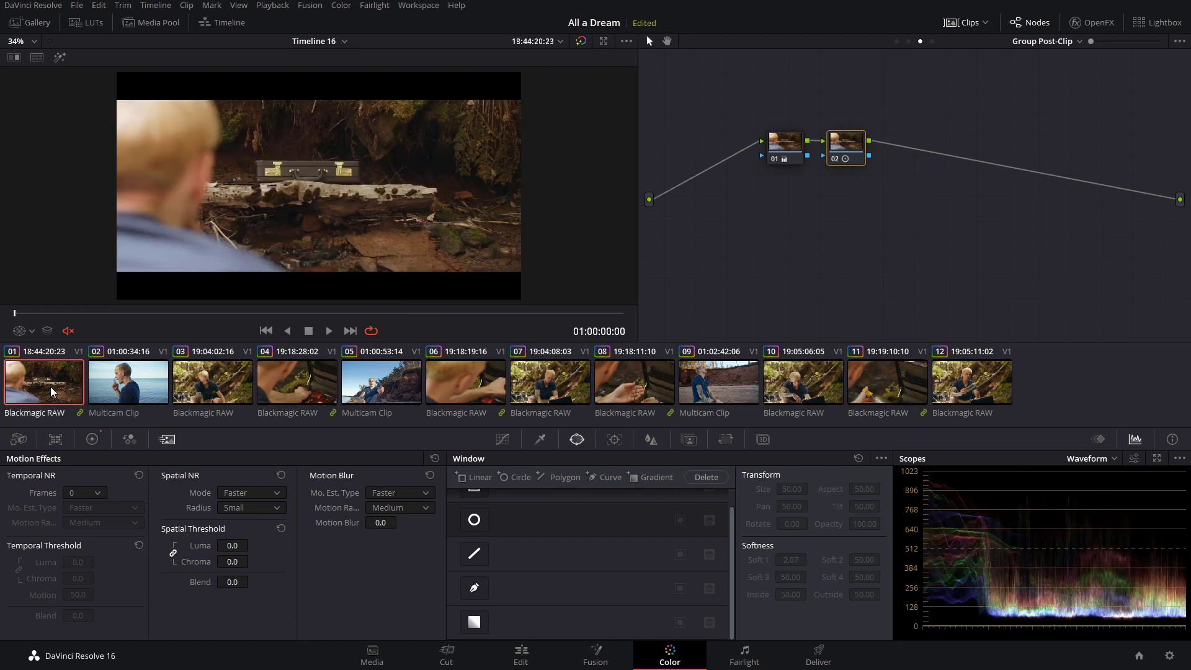
right_click(50, 386)
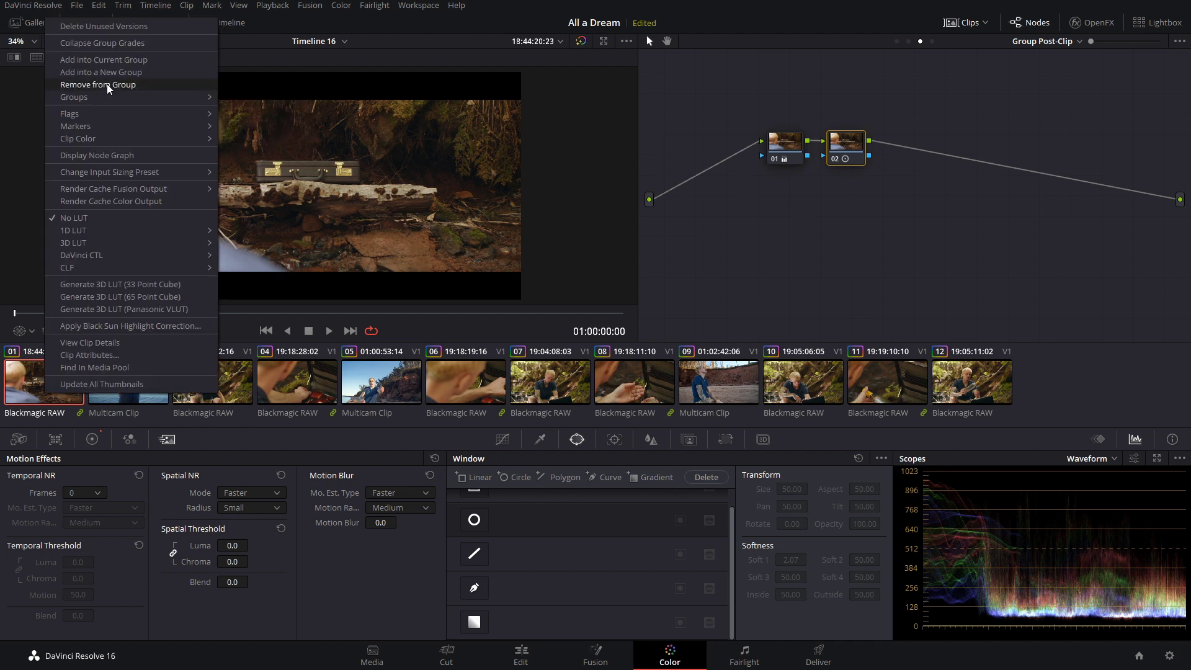
left_click(113, 44)
left_click_drag(673, 86, 702, 91)
key("Delete")
Arrange clip 01's nodes 01, 02 and 03 in a row across the graph.
left_click_drag(736, 144, 688, 187)
left_click_drag(773, 212, 775, 189)
left_click_drag(834, 205, 834, 186)
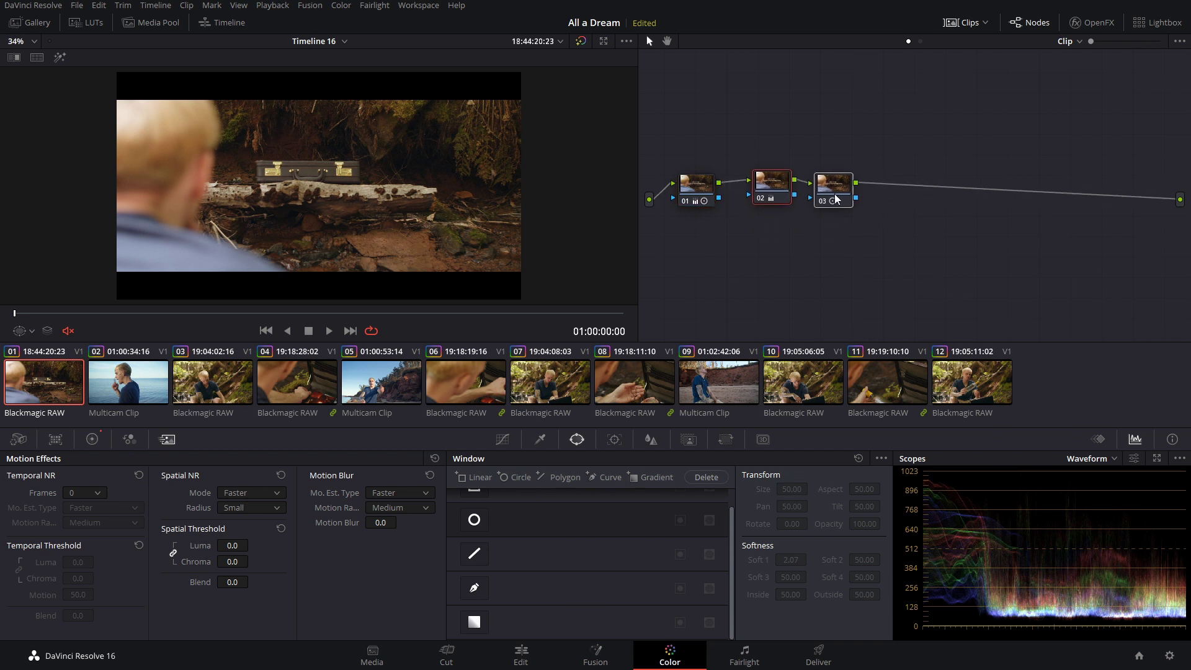
left_click_drag(840, 193, 841, 191)
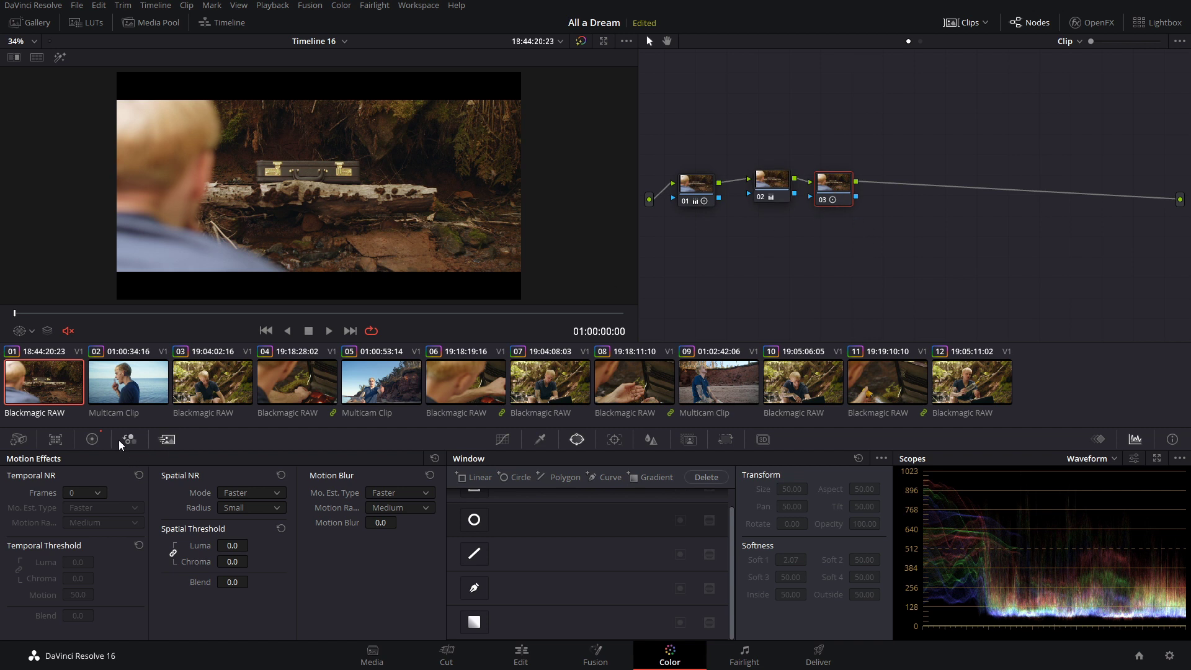
Set clip 01 node 03's Log Shadow to red -0.07, green -0.06 and blue -0.04, and scrub through the clip.
left_click(92, 440)
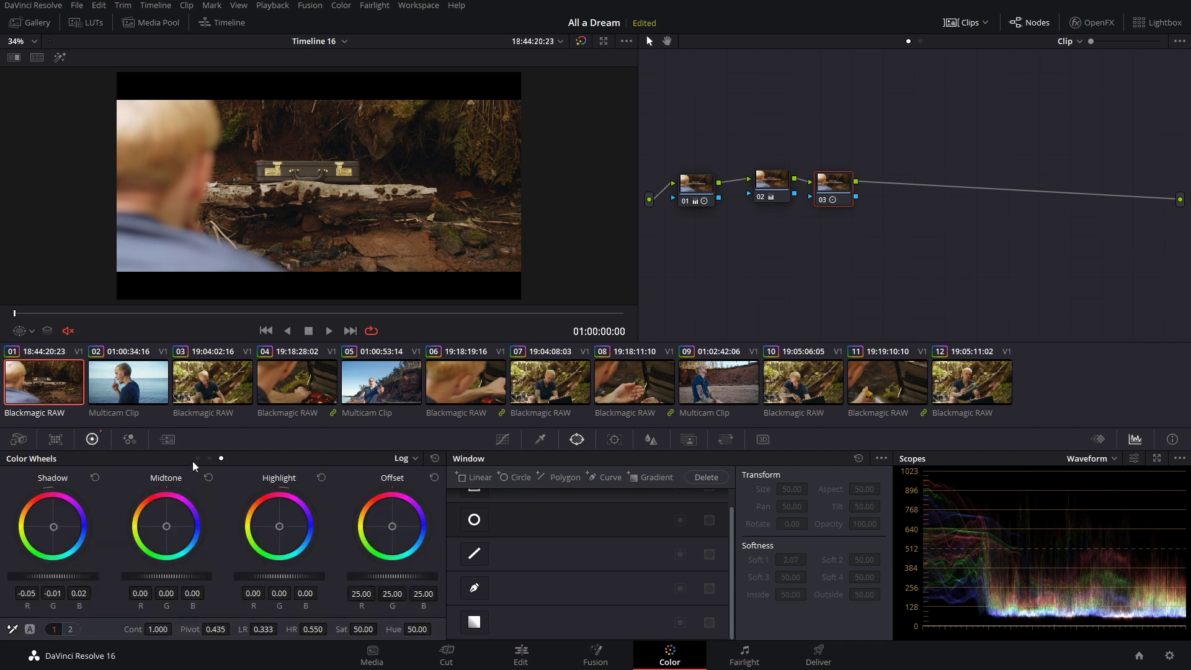
left_click(185, 313)
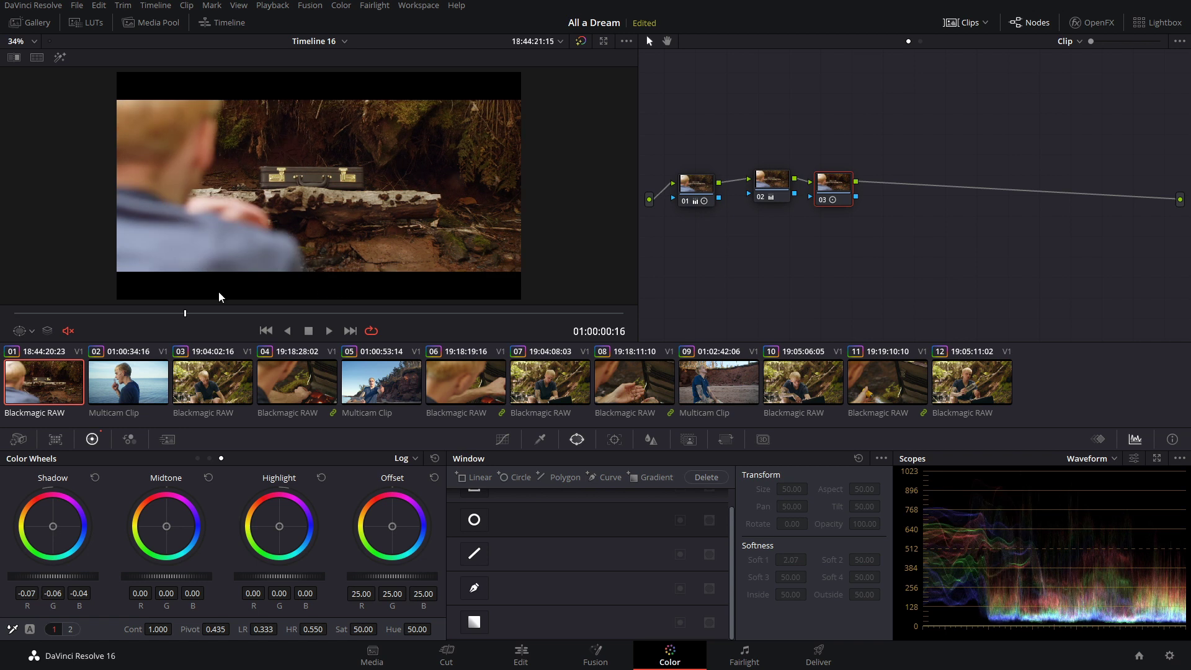
left_click_drag(187, 315, 400, 309)
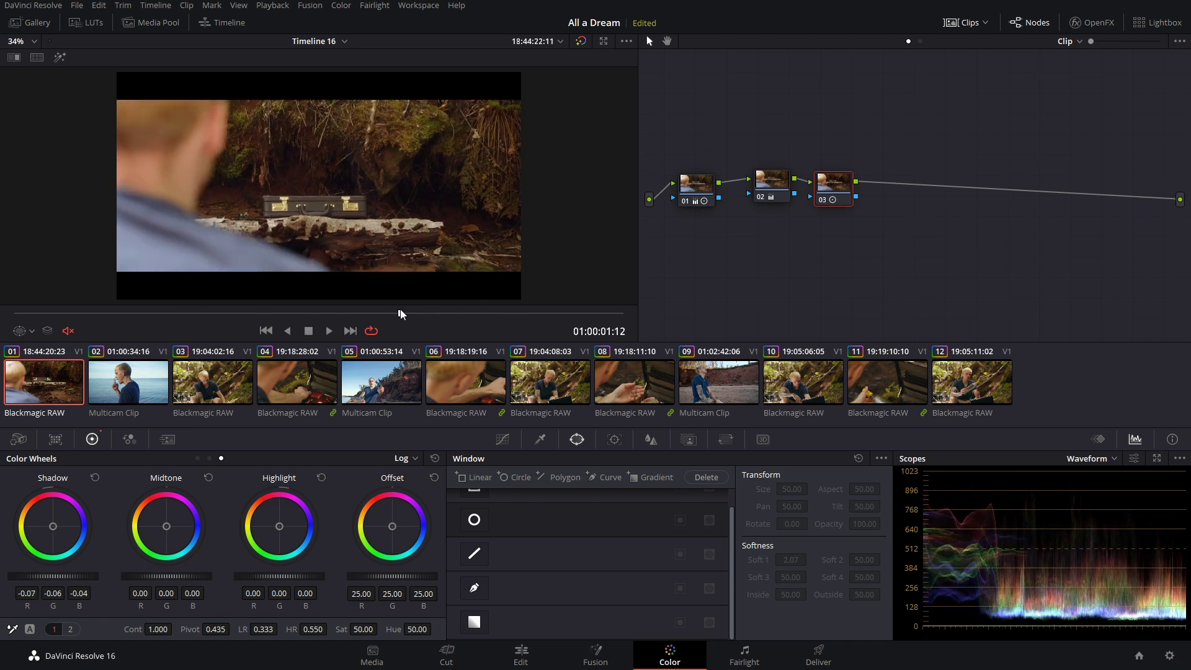
Assign clip 01 back to a group.
right_click(53, 382)
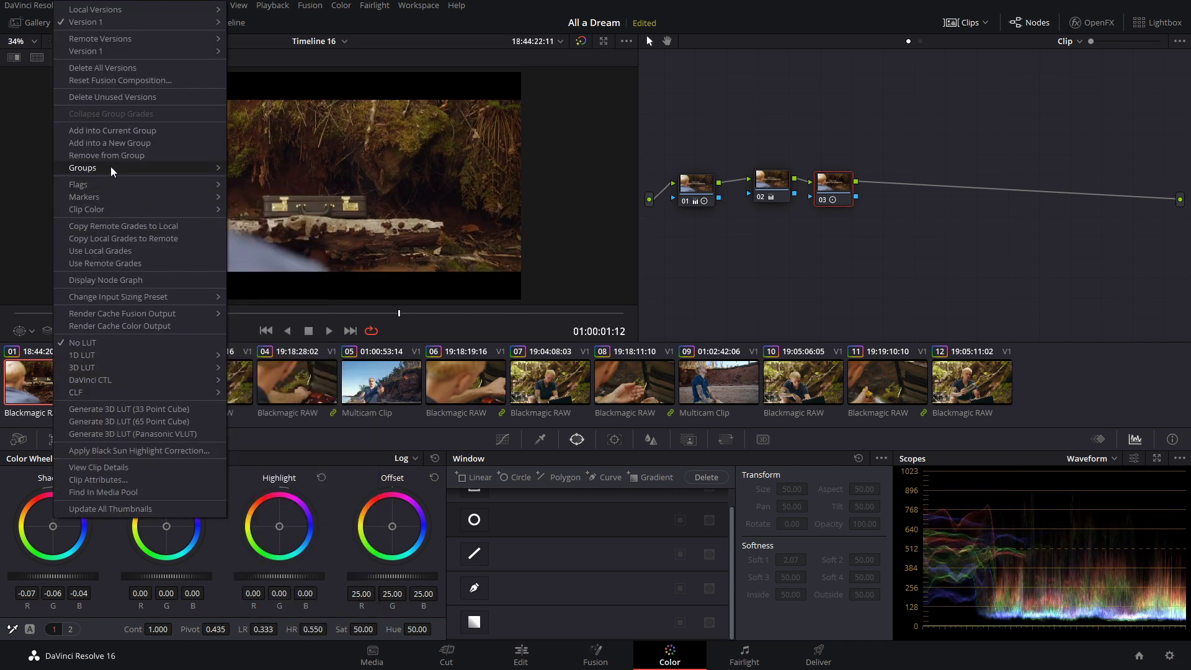
mouse_move(110, 168)
mouse_move(299, 197)
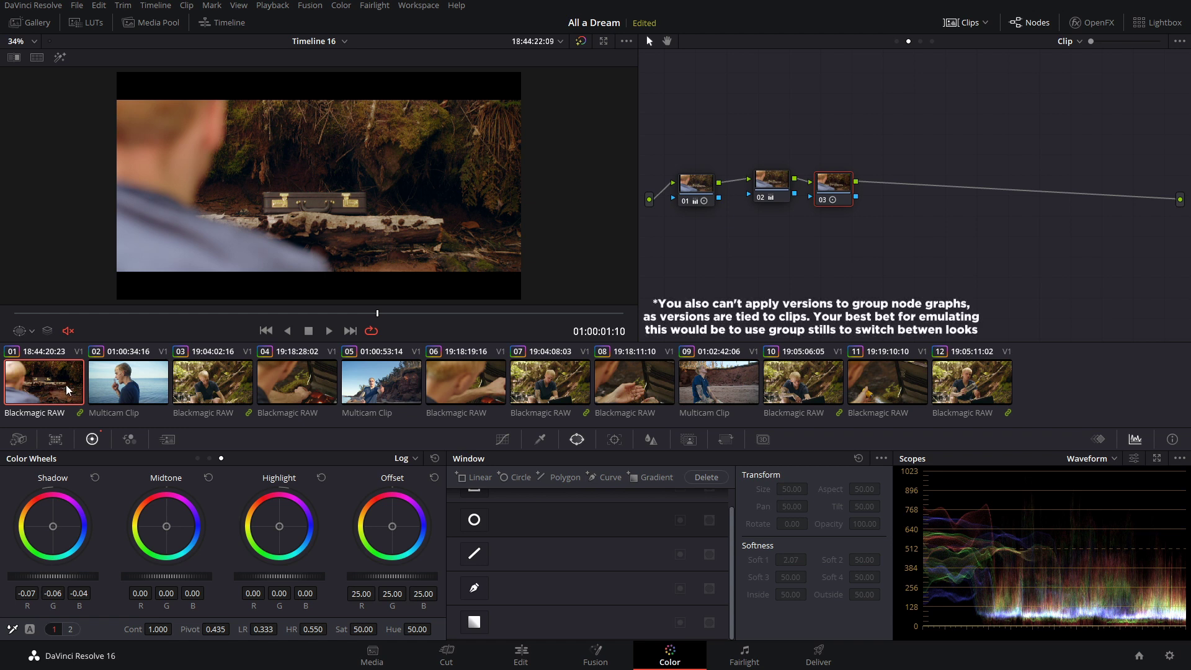
With clip 07 in view, set the Offset of the group post-clip node 01 to red 21, green 25 and blue 29.
left_click(543, 382)
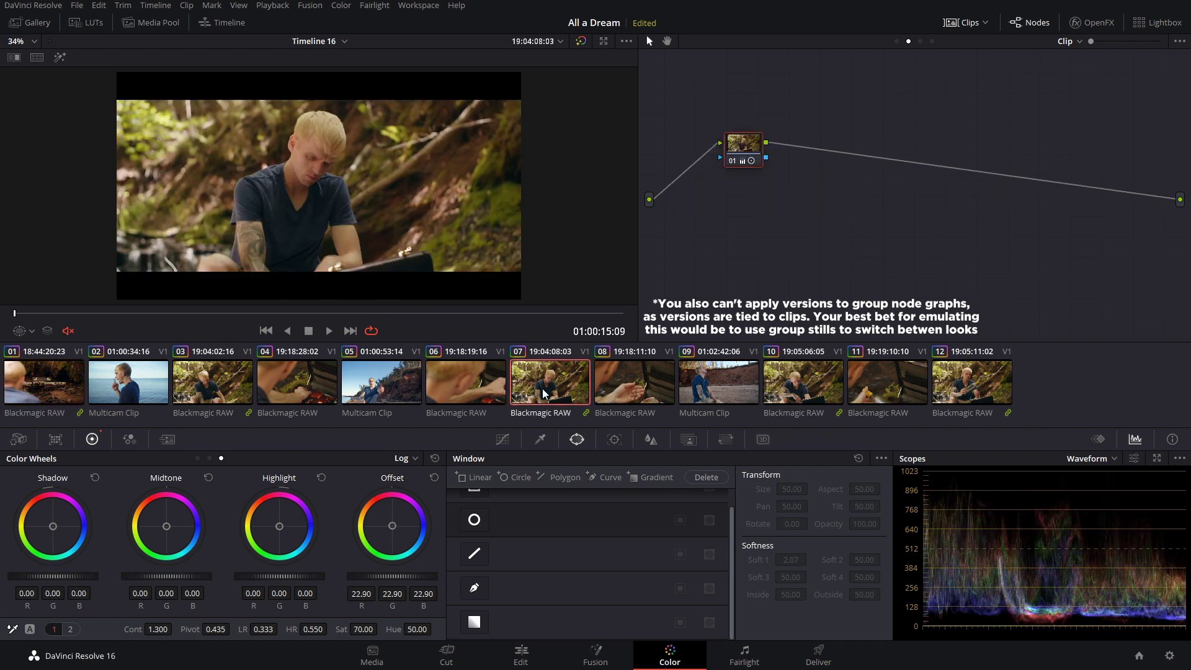
left_click_drag(378, 314, 463, 313)
left_click(920, 41)
mouse_move(463, 313)
left_mouse_down()
mouse_move(483, 312)
mouse_move(332, 329)
mouse_move(462, 319)
left_mouse_up()
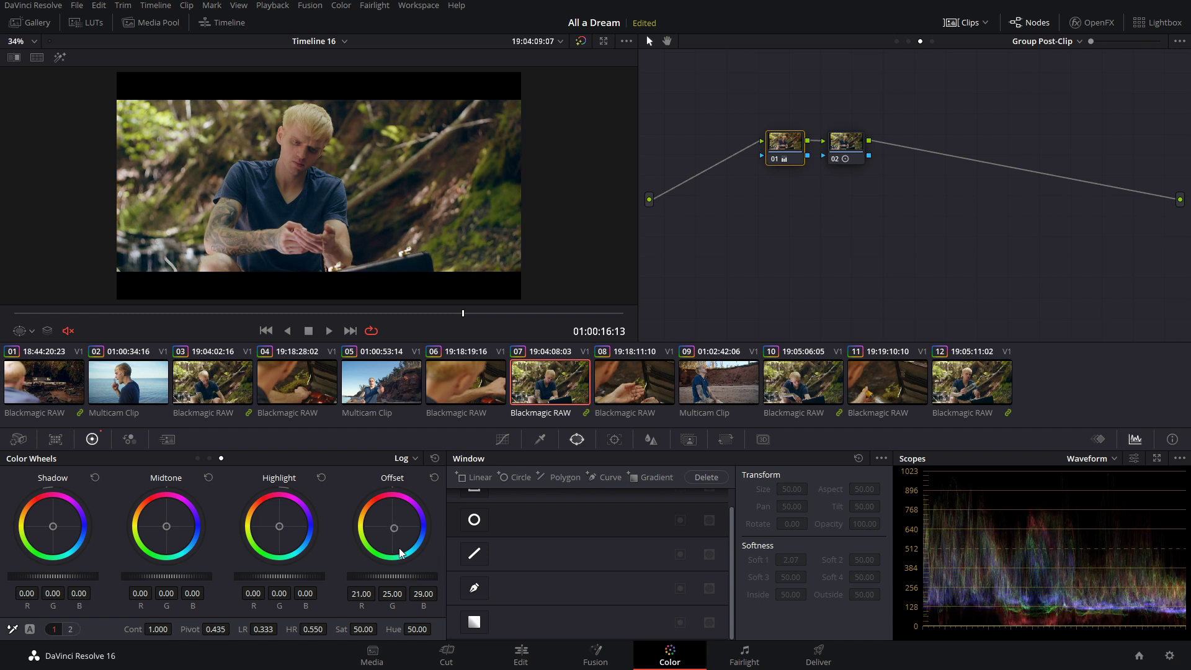
Check the group post-clip grade on clips 03, 10, 12 and 07.
left_click(186, 387)
left_click(800, 381)
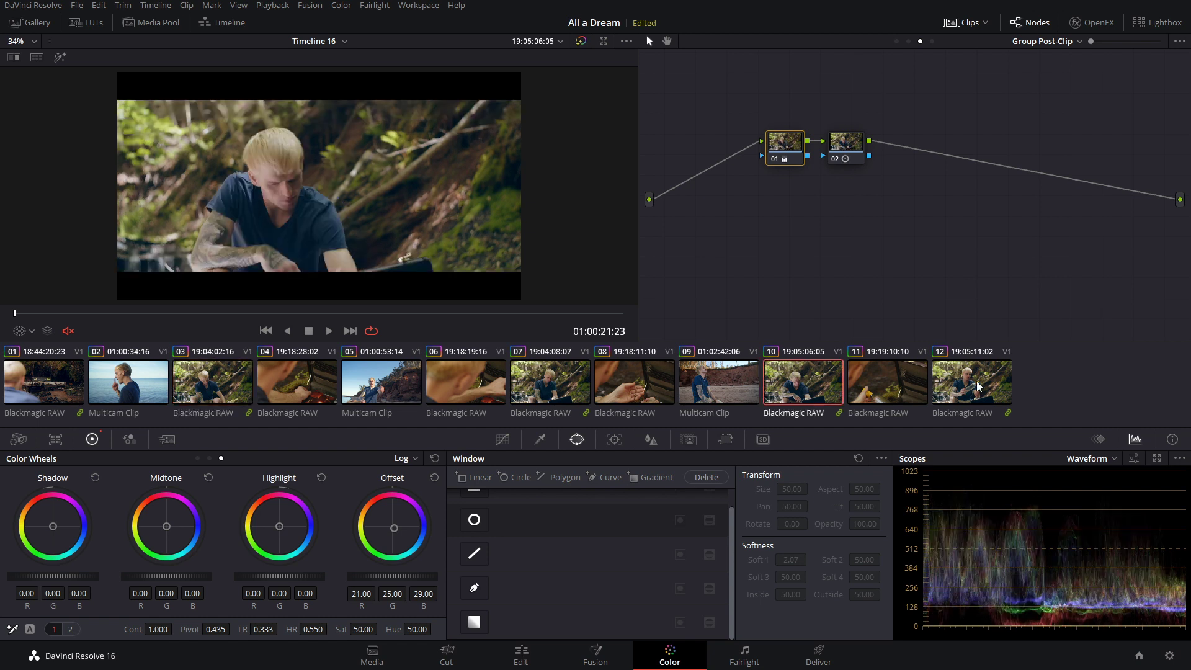
left_click(978, 386)
left_click(557, 389)
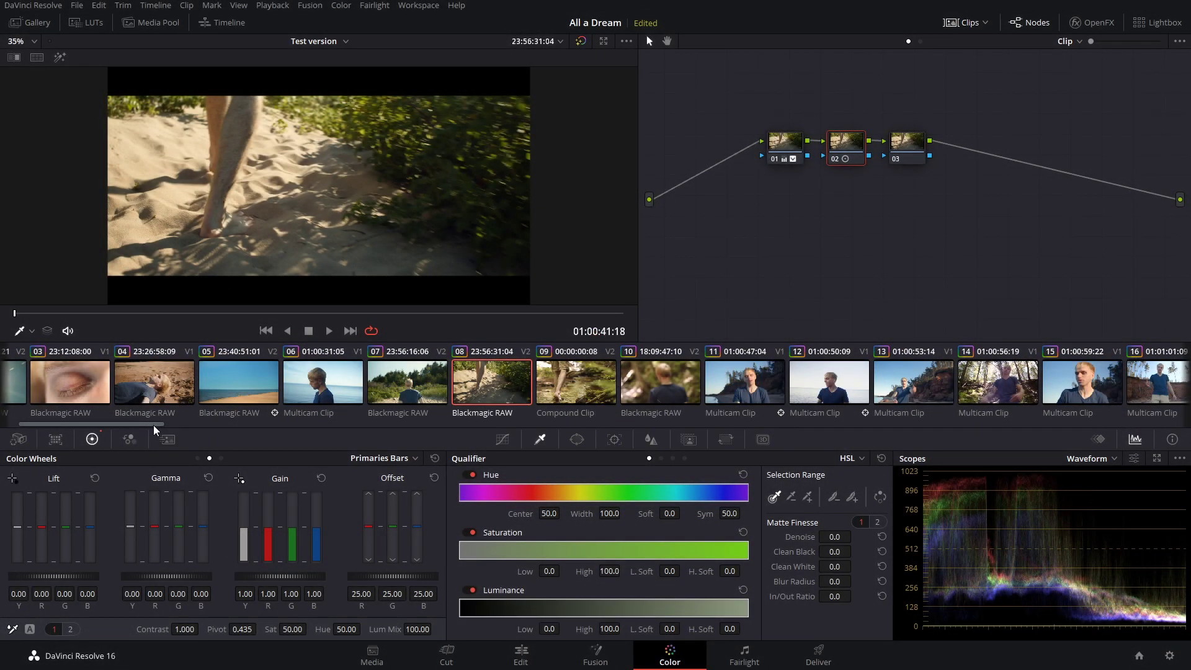
Try laying an Adjustment Clip over the whole Test version timeline on track V5 for adding OpenFX filters, and delete it.
left_click_drag(154, 426, 1025, 430)
scroll(1023, 367, "down", 2)
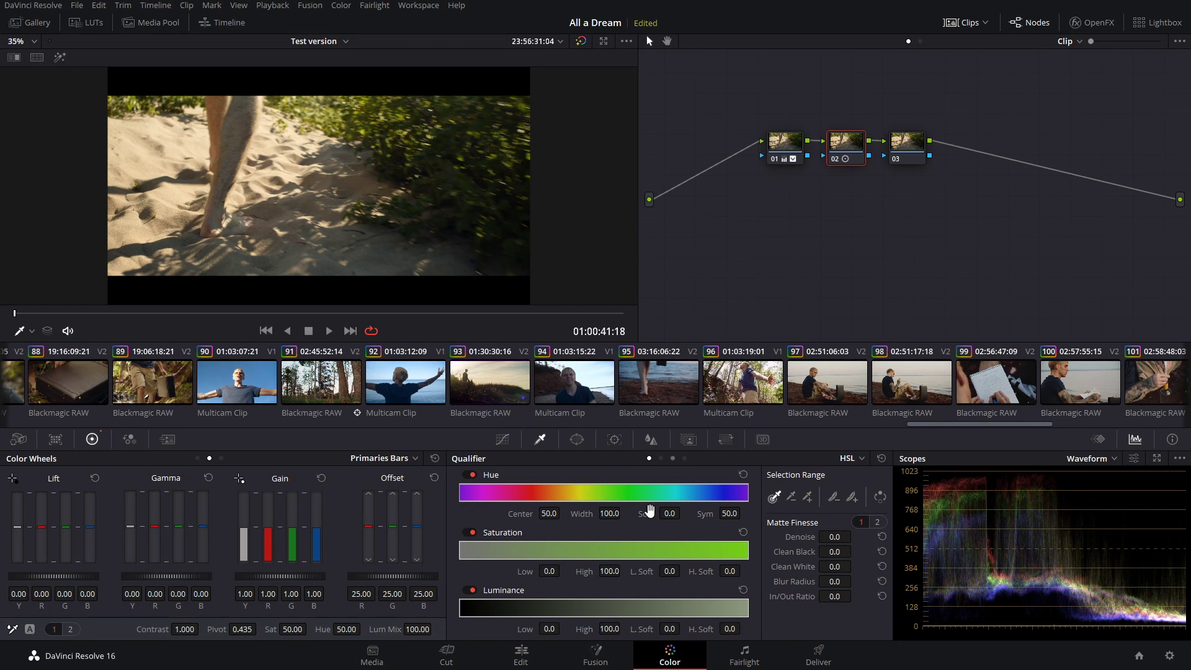
left_click(532, 651)
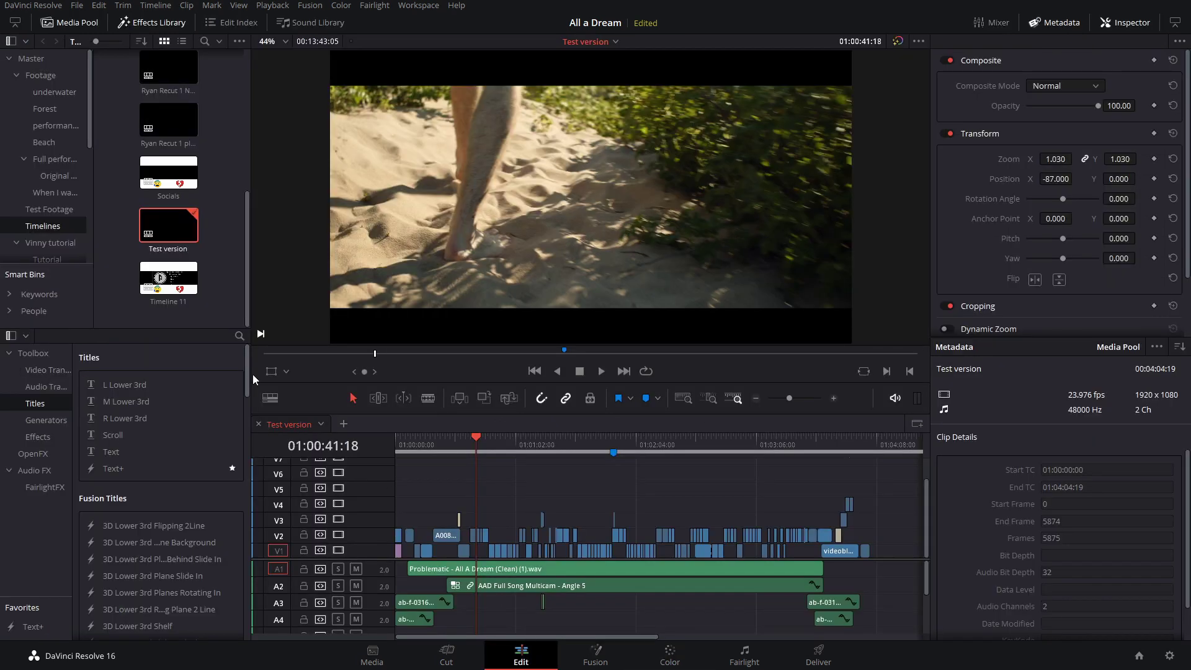
left_click(38, 437)
left_click_drag(128, 381, 416, 507)
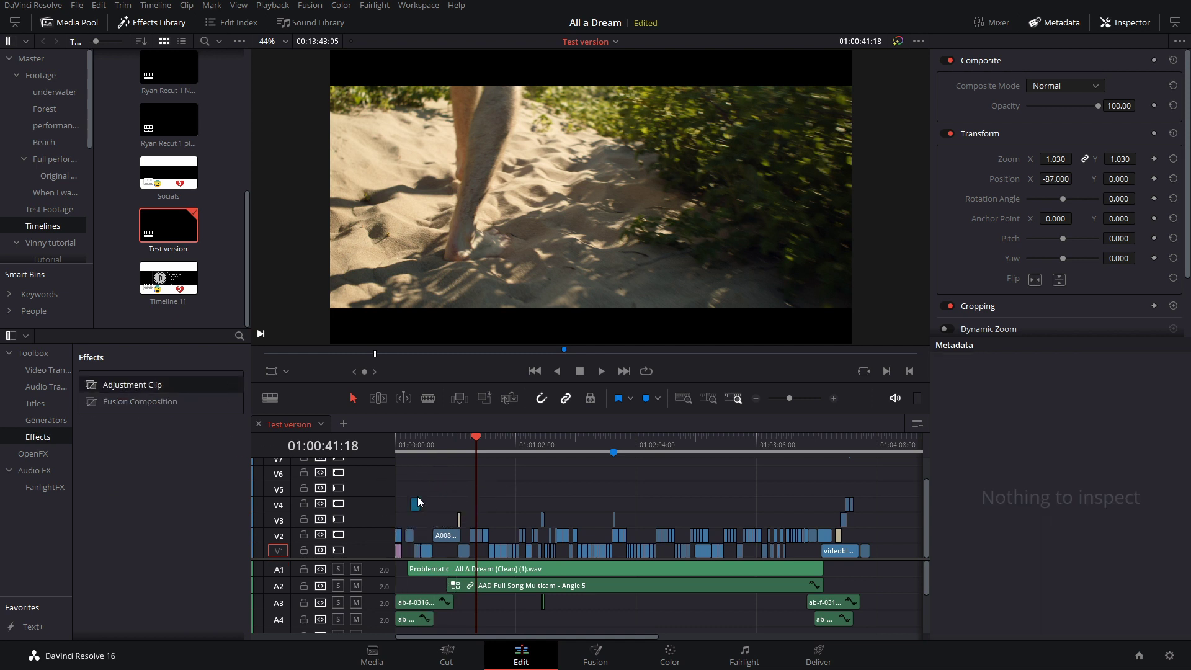
left_click(414, 445)
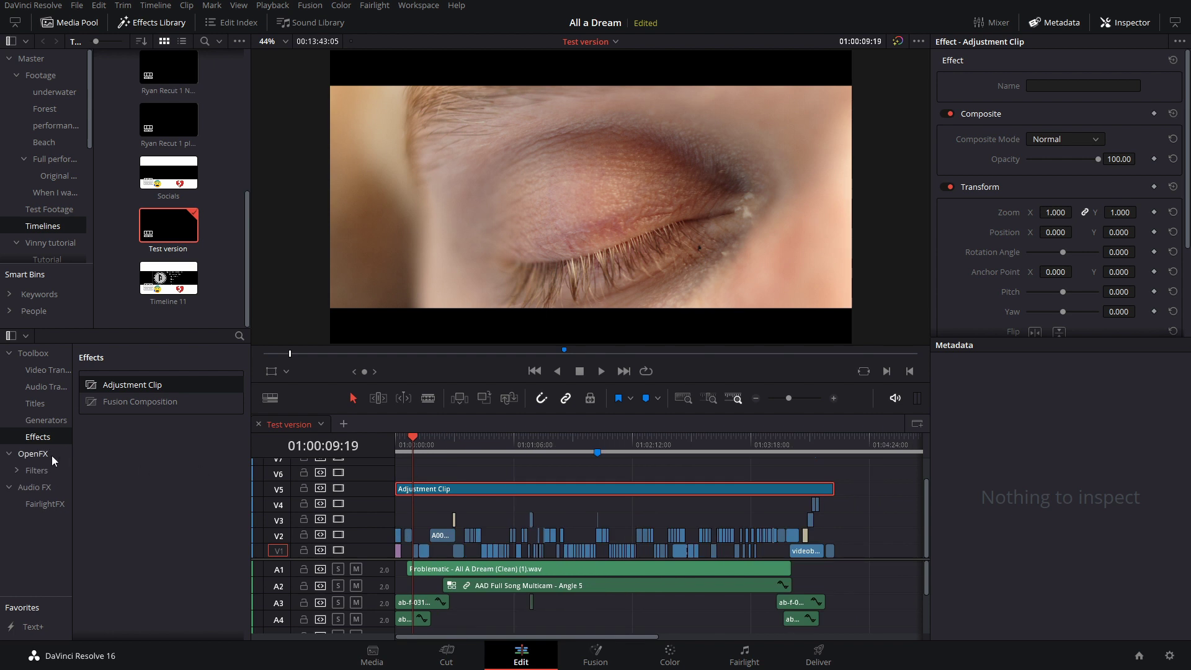
left_click(51, 455)
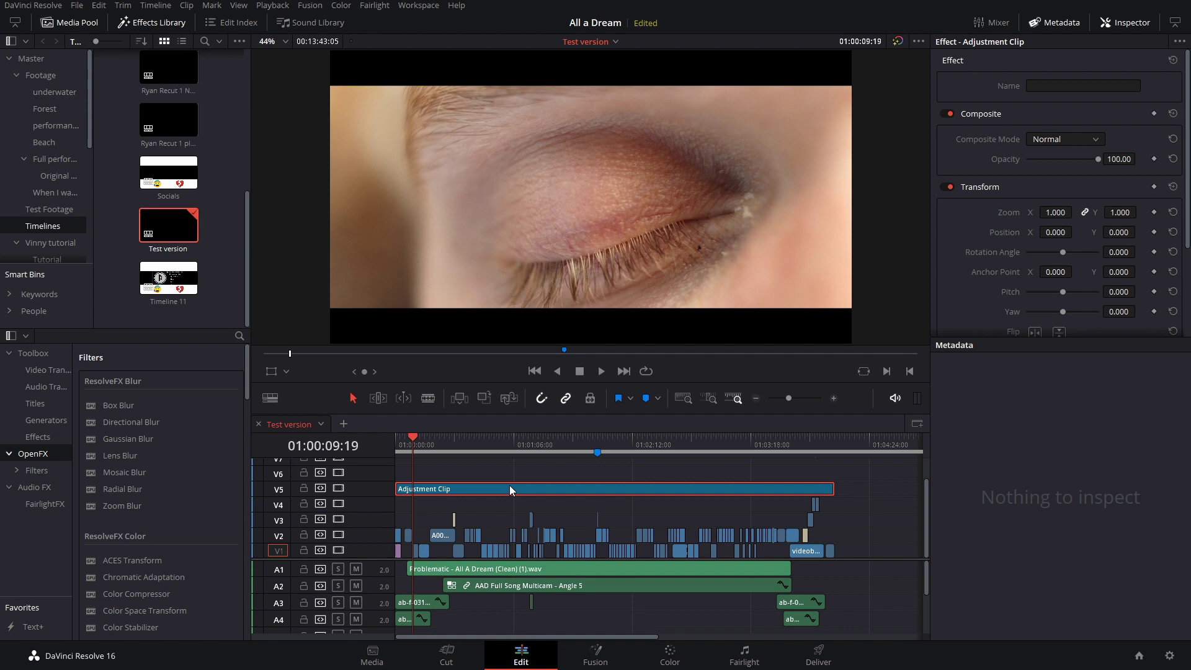
key("Delete")
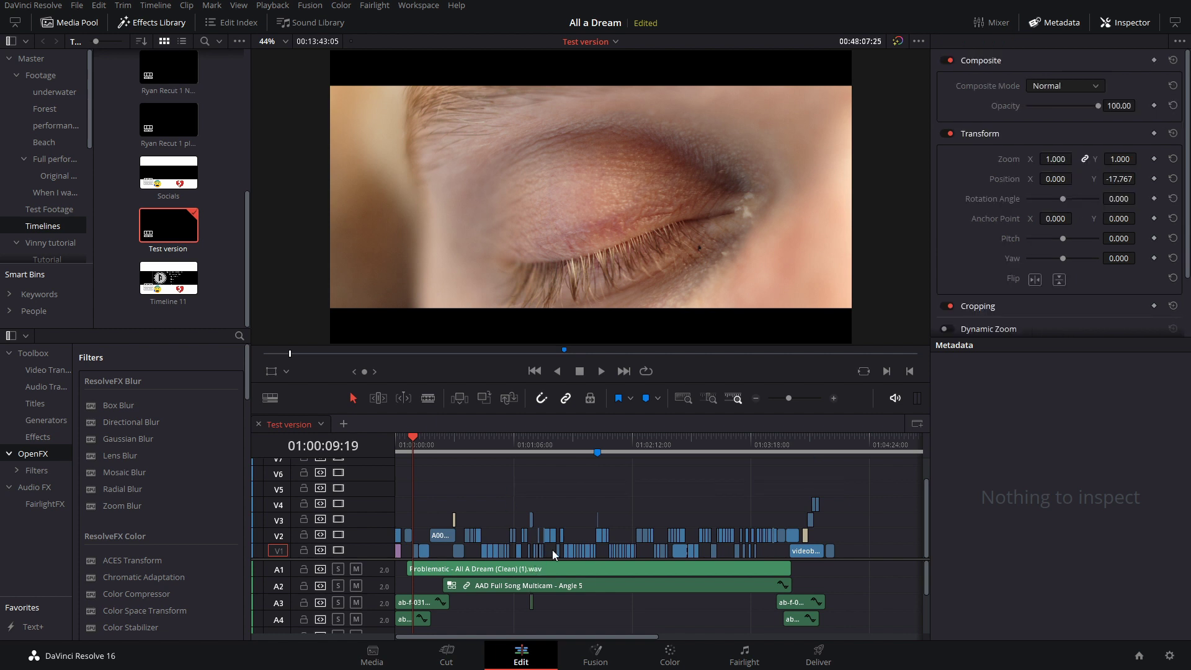
Show the timeline-level node graph on the Color page, move to clip 89 and add a serial node.
key("shift+6")
left_click(1068, 42)
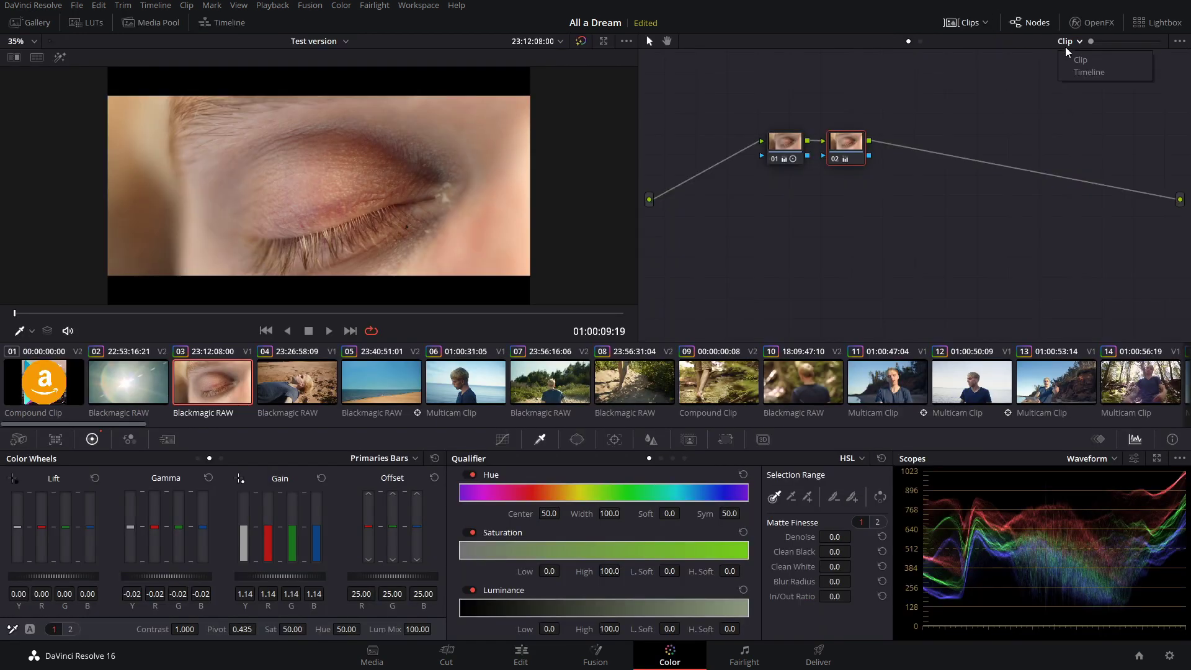
left_click(1080, 72)
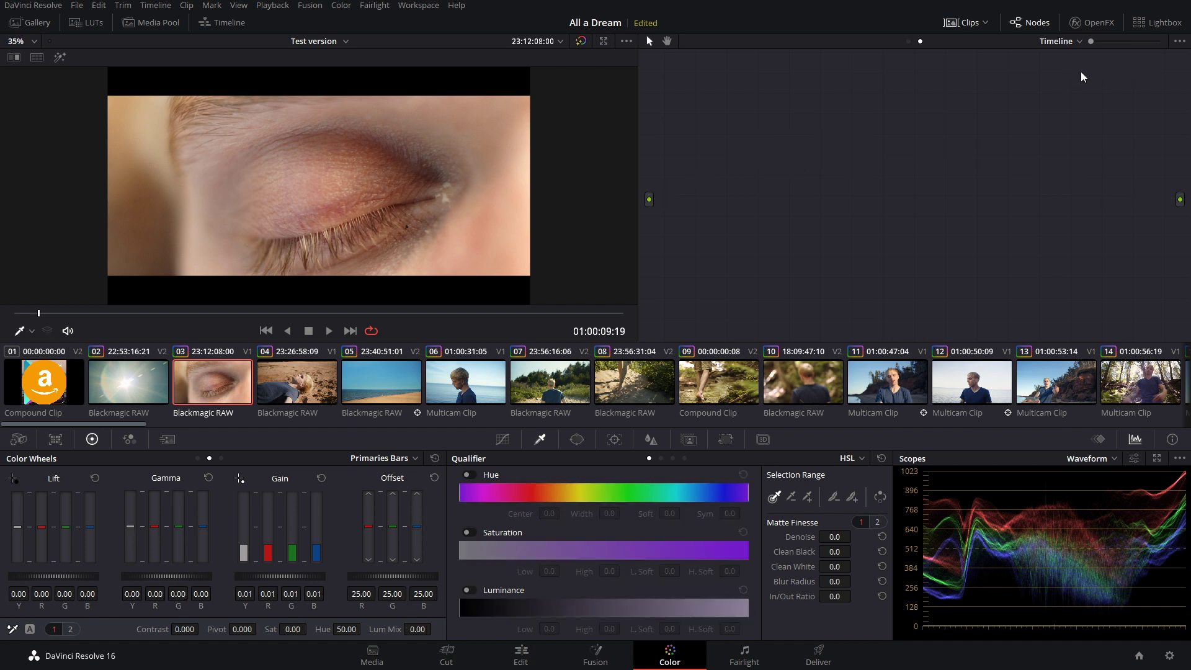
left_click(909, 41)
left_click(921, 42)
left_click_drag(139, 313, 480, 314)
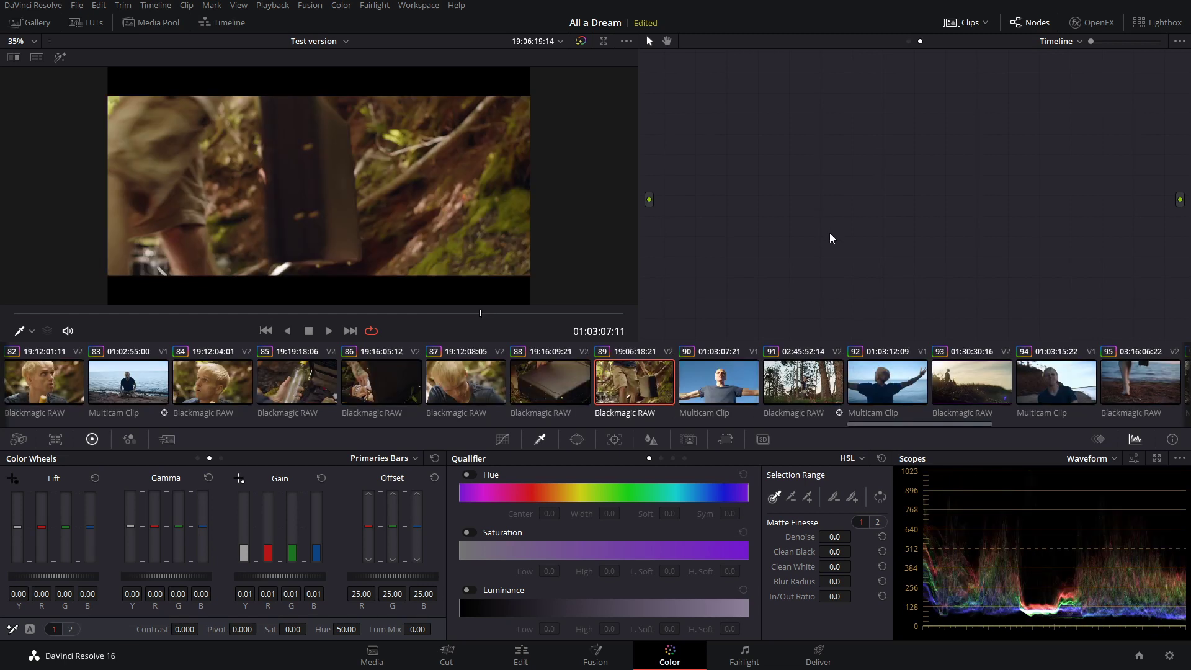
key("alt+s")
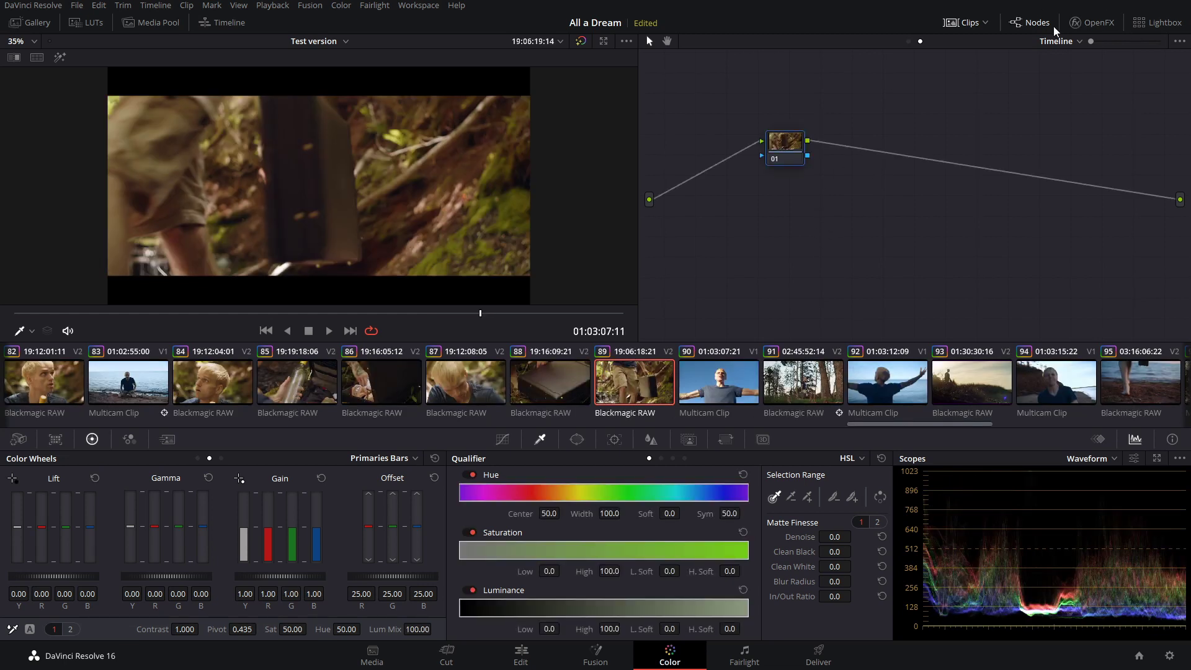
Apply the Film Grain effect to timeline node 01 with Grain Size 0.836 and Grain Strength 0.674.
left_click(1085, 26)
scroll(1060, 244, "down", 10)
scroll(1060, 244, "down", 10)
scroll(1048, 269, "down", 10)
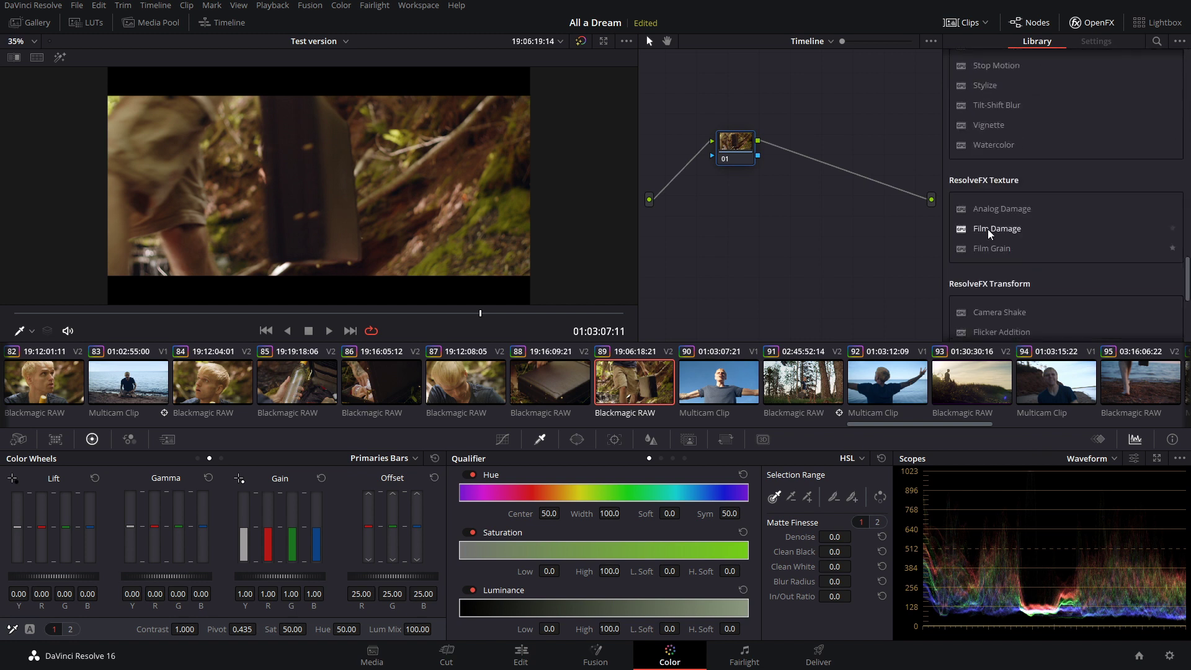
left_click_drag(995, 250, 736, 151)
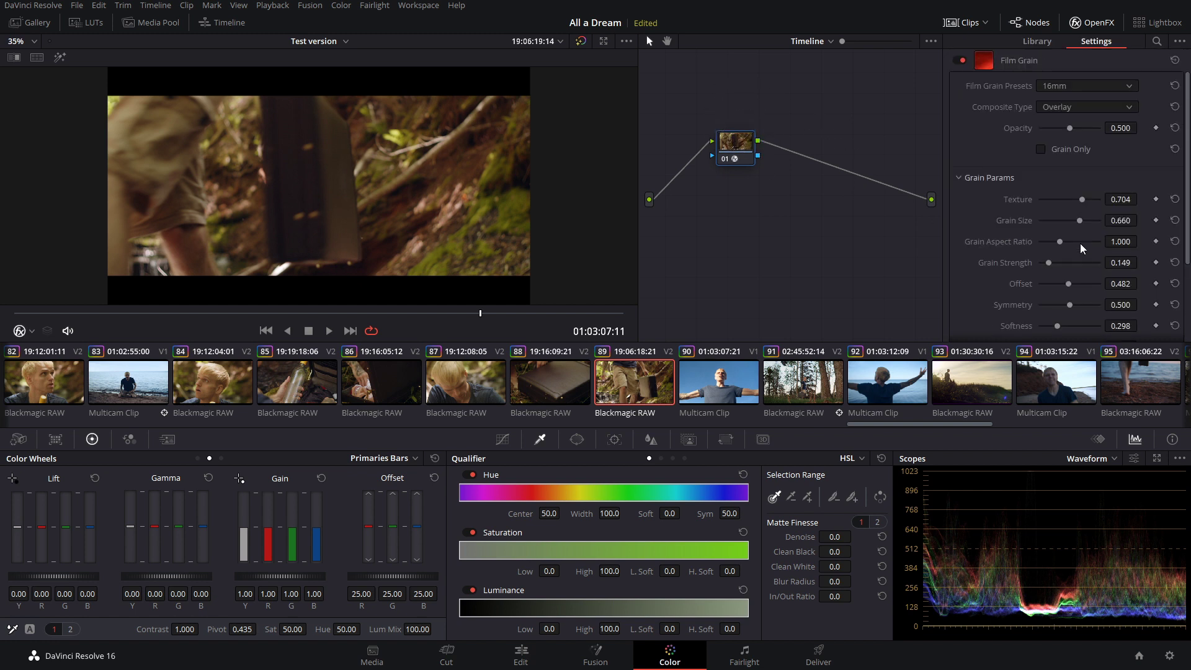
left_click_drag(1080, 221, 1091, 221)
left_click_drag(1050, 262, 1081, 270)
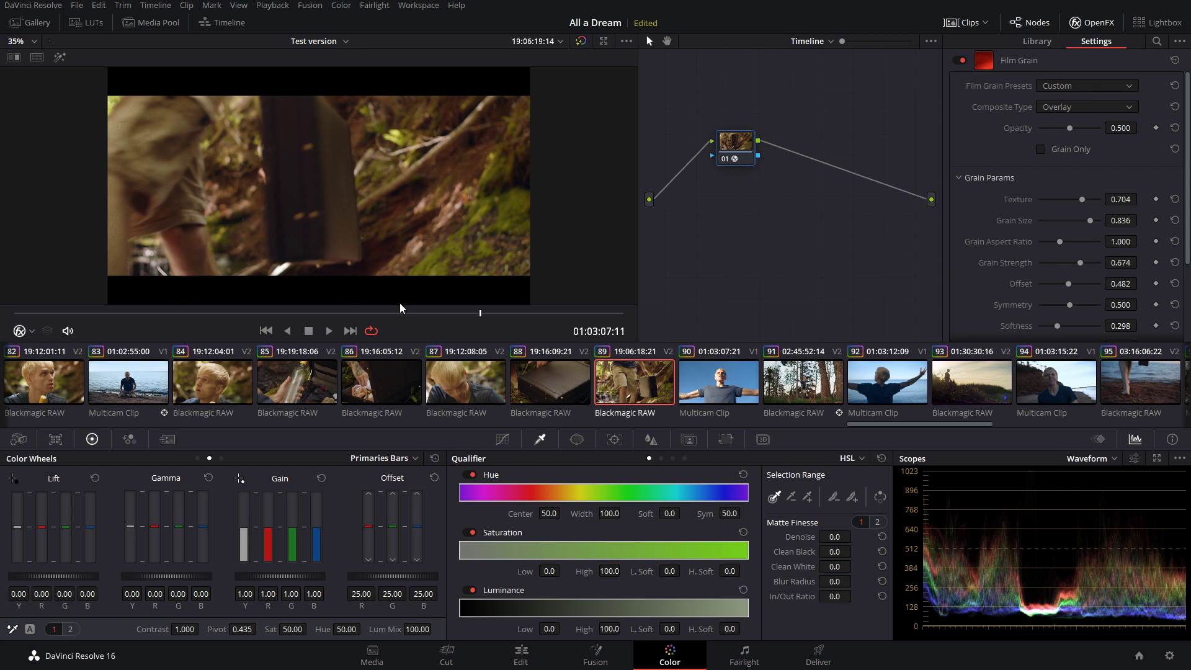
Set the Film Grain's Grain Strength to 0.266 while viewing clip 12, and scrub through the timeline.
left_click(267, 313)
left_click_drag(240, 318, 144, 323)
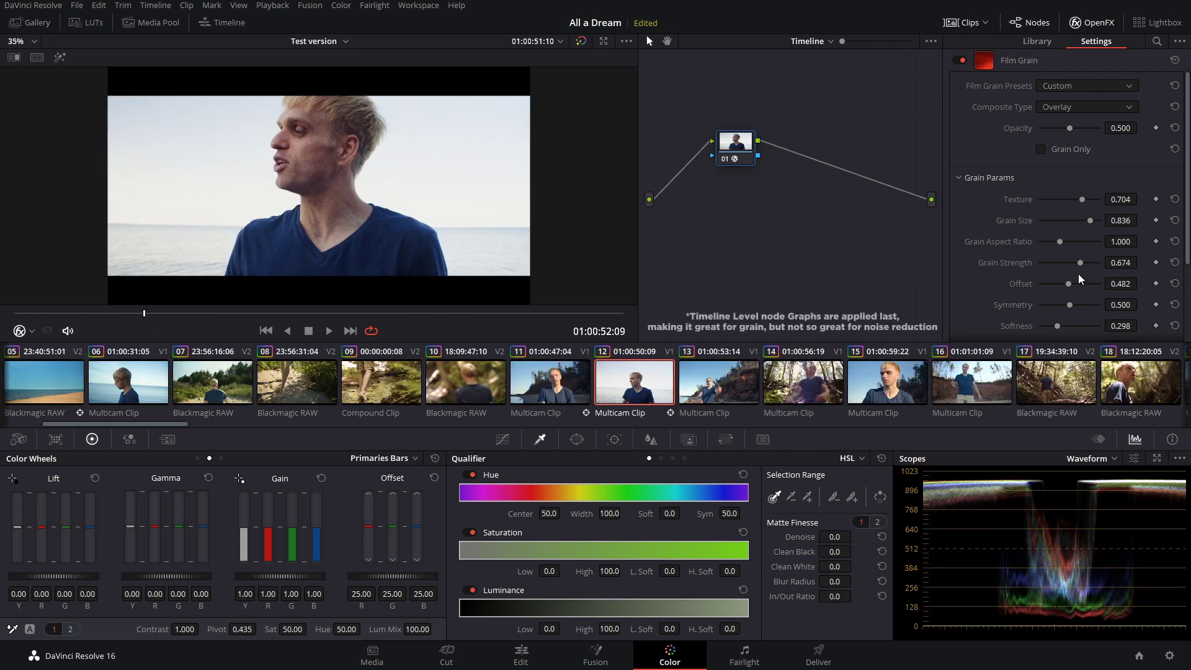
left_click_drag(1078, 264, 1058, 279)
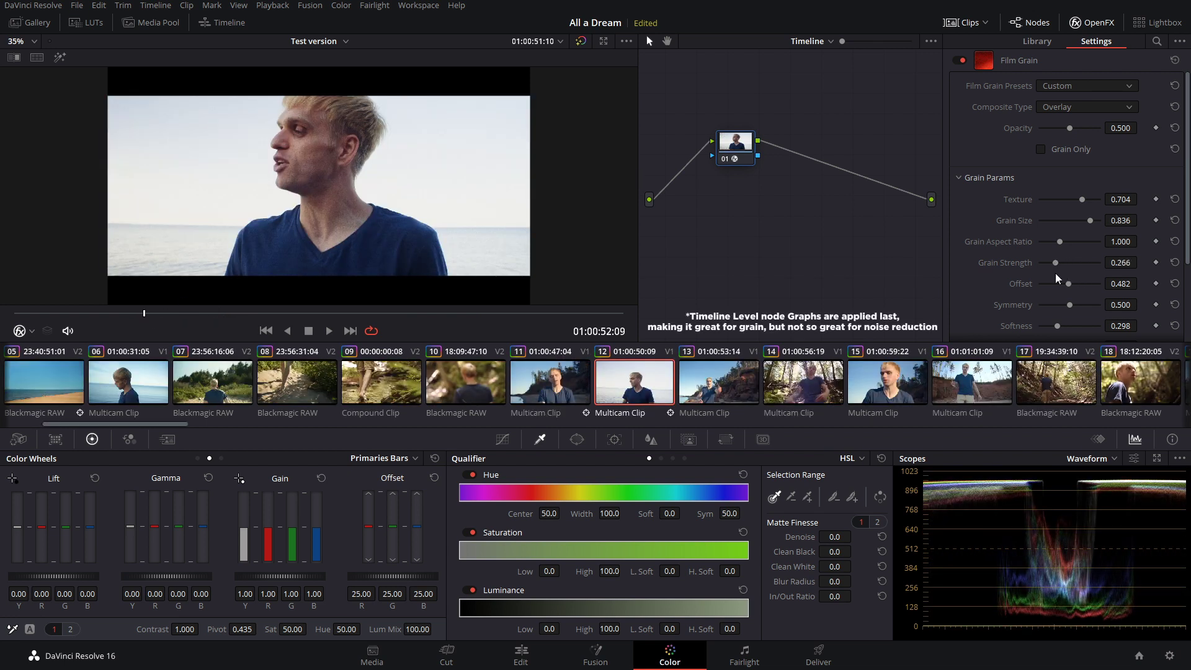
left_click_drag(300, 310, 527, 302)
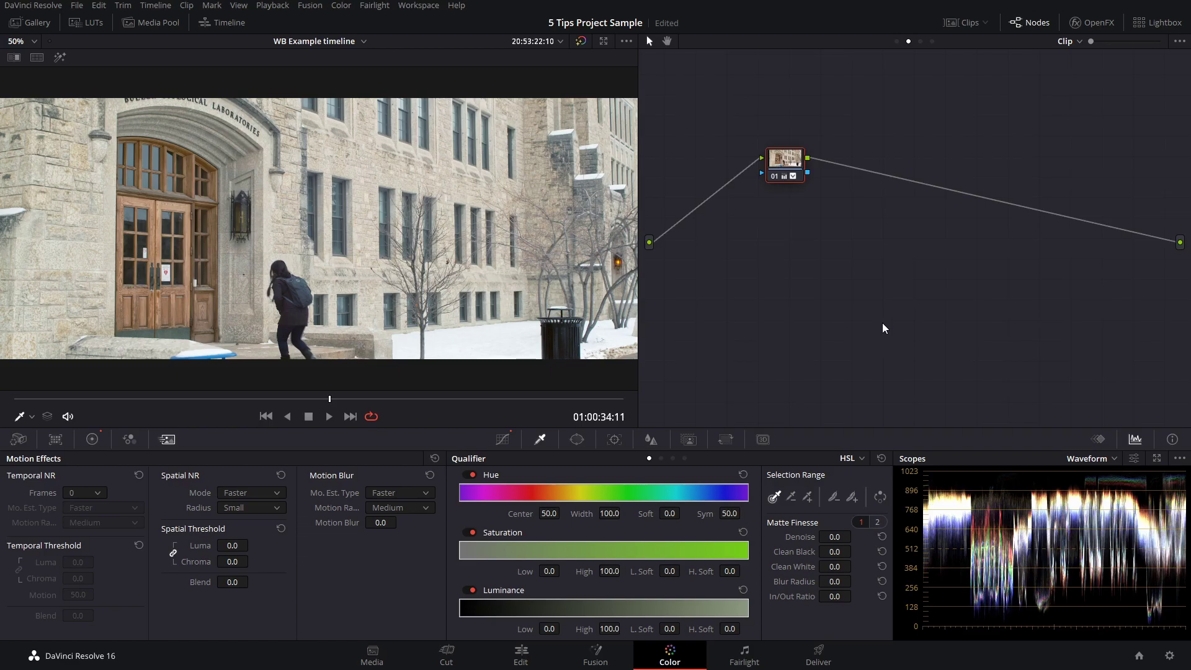
Show the clip thumbnails, filter them to the School Exterior group, and review clips 03 and 01.
left_click(966, 22)
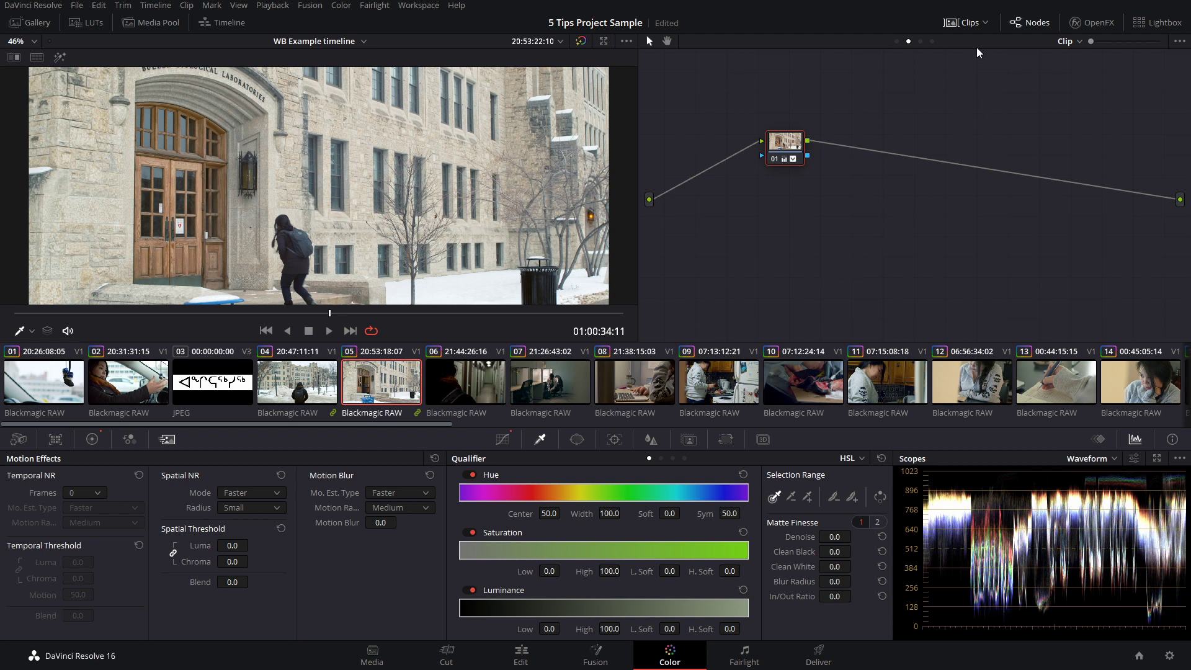
left_click(984, 22)
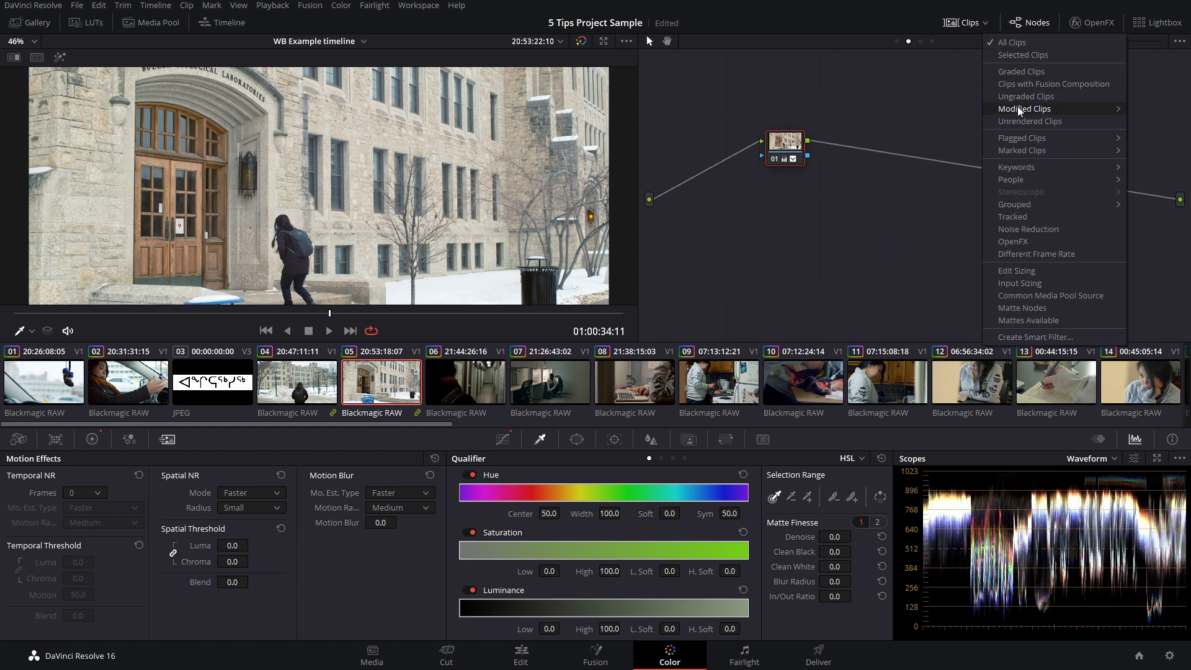
mouse_move(1028, 205)
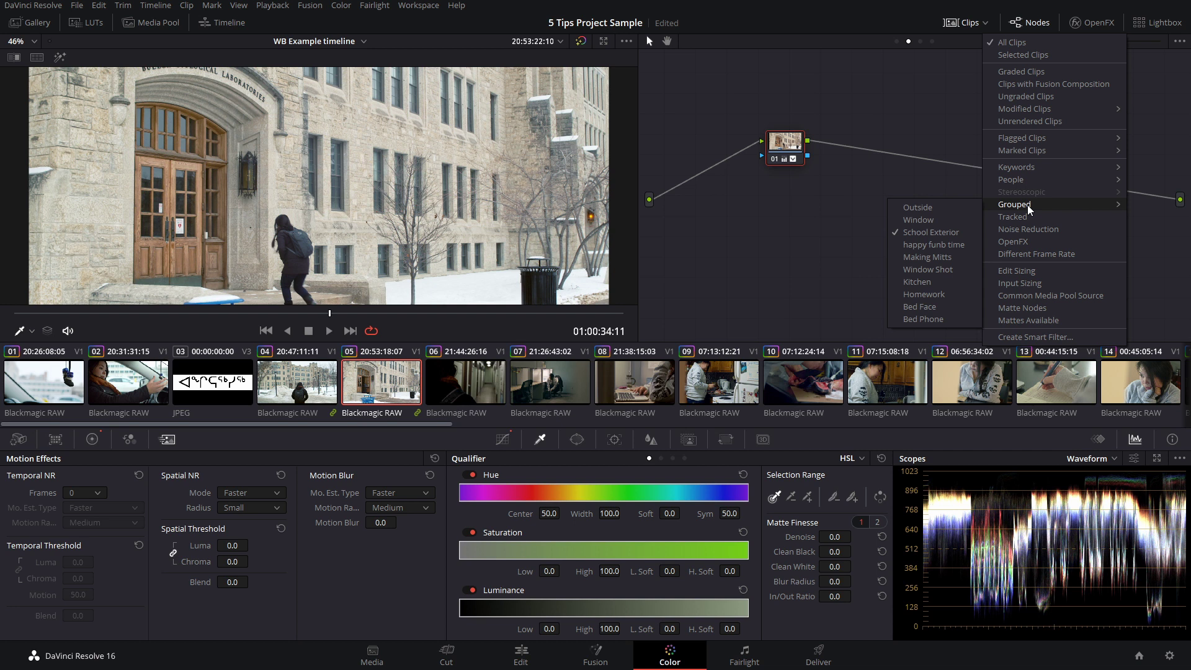
left_click(939, 233)
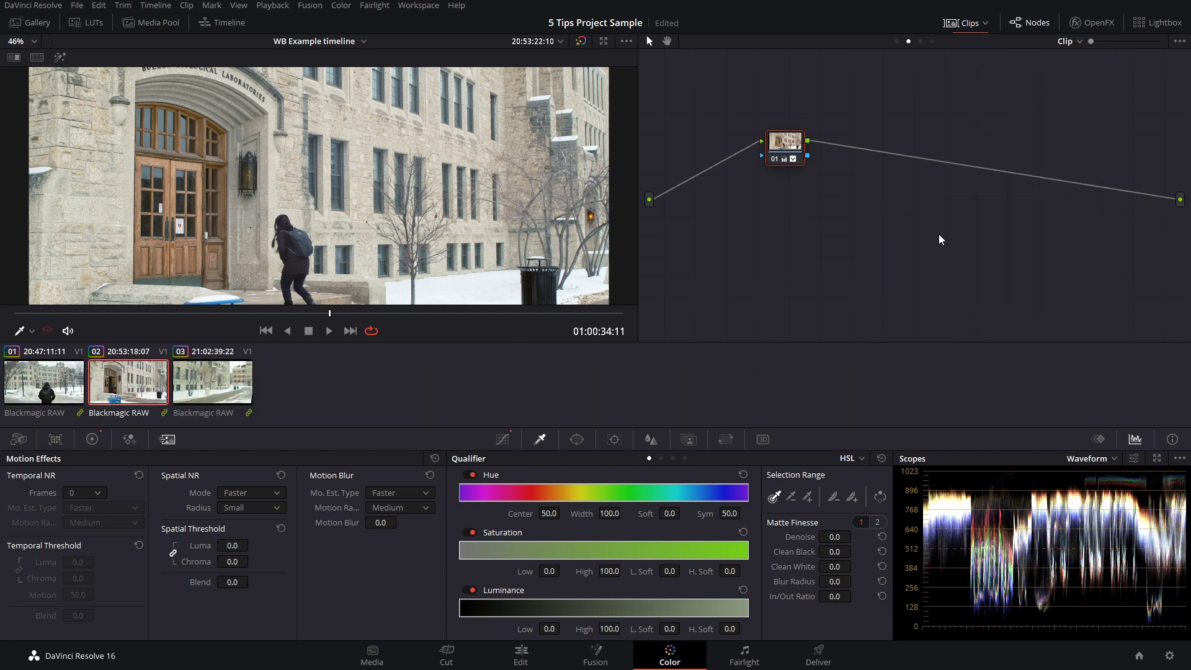
left_click(211, 380)
left_click(50, 397)
left_click_drag(185, 315, 419, 269)
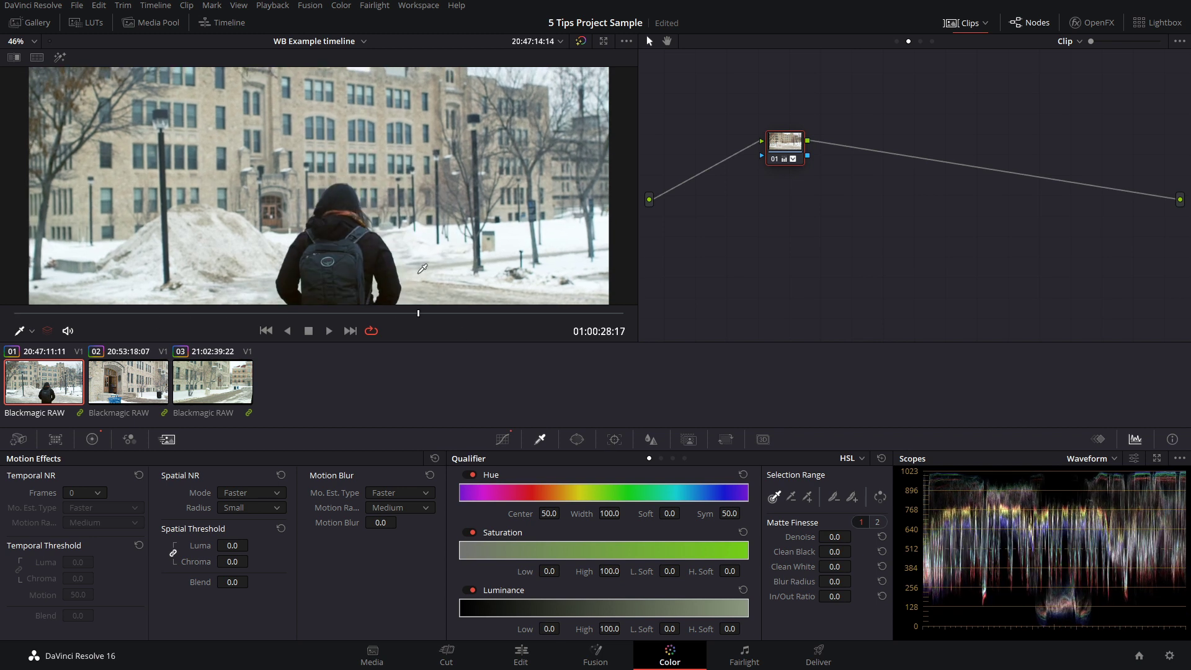
Remove the group filter to show all clips, and display them in the Lightbox with larger thumbnails.
left_click(984, 23)
left_click(1018, 43)
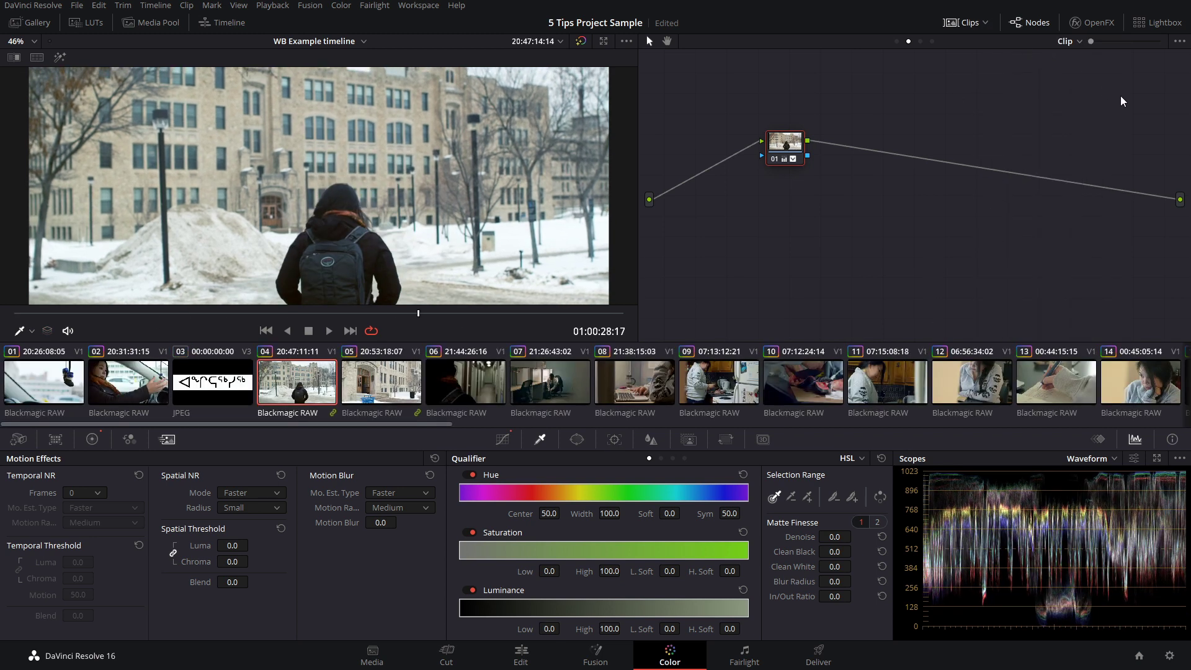
left_click(1153, 23)
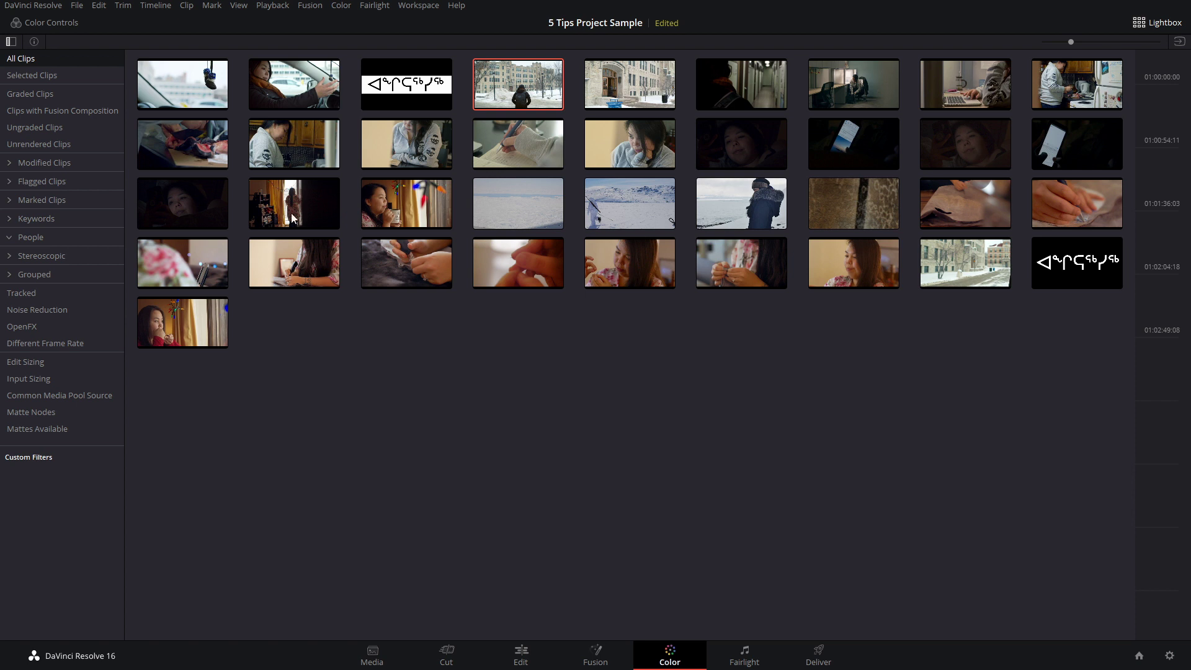
left_click_drag(1073, 41, 1094, 51)
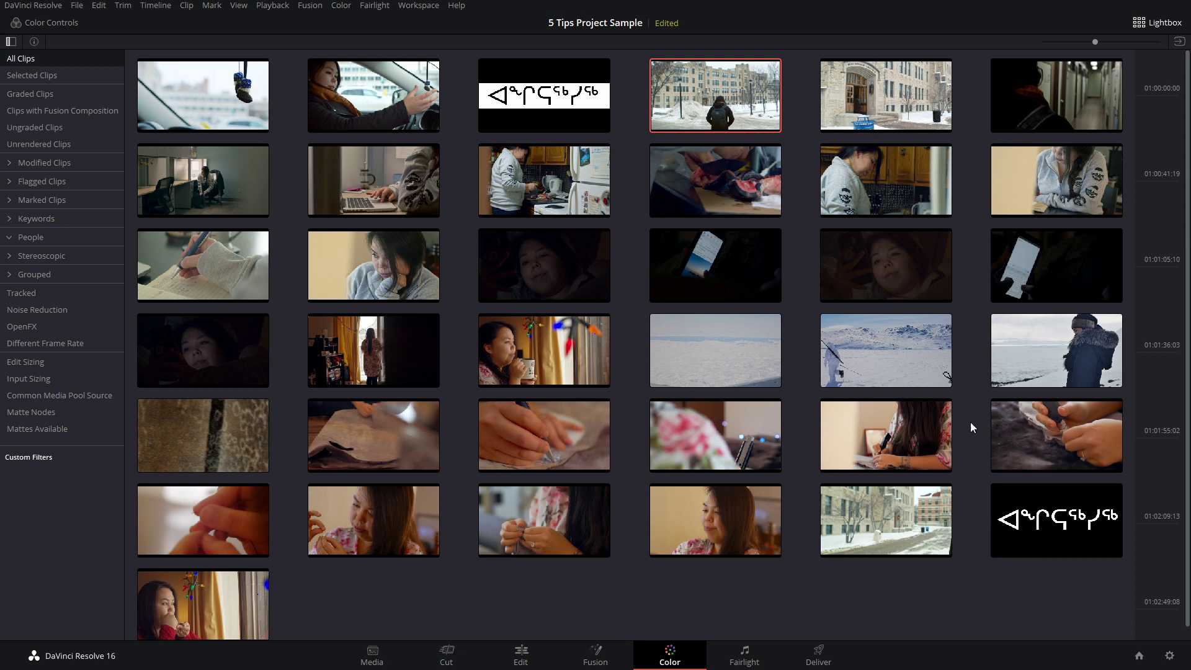
Select the kitchen clip in the second row of the Lightbox and display the color controls below the thumbnails.
left_click(714, 462)
left_click(532, 203)
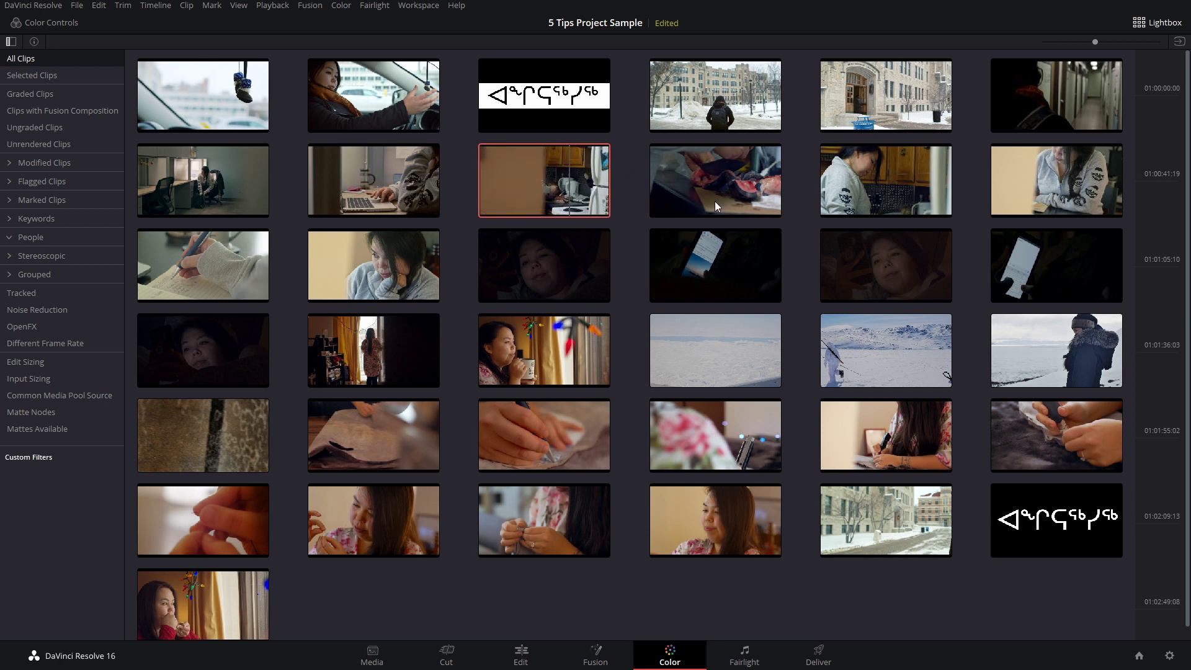
left_click(61, 23)
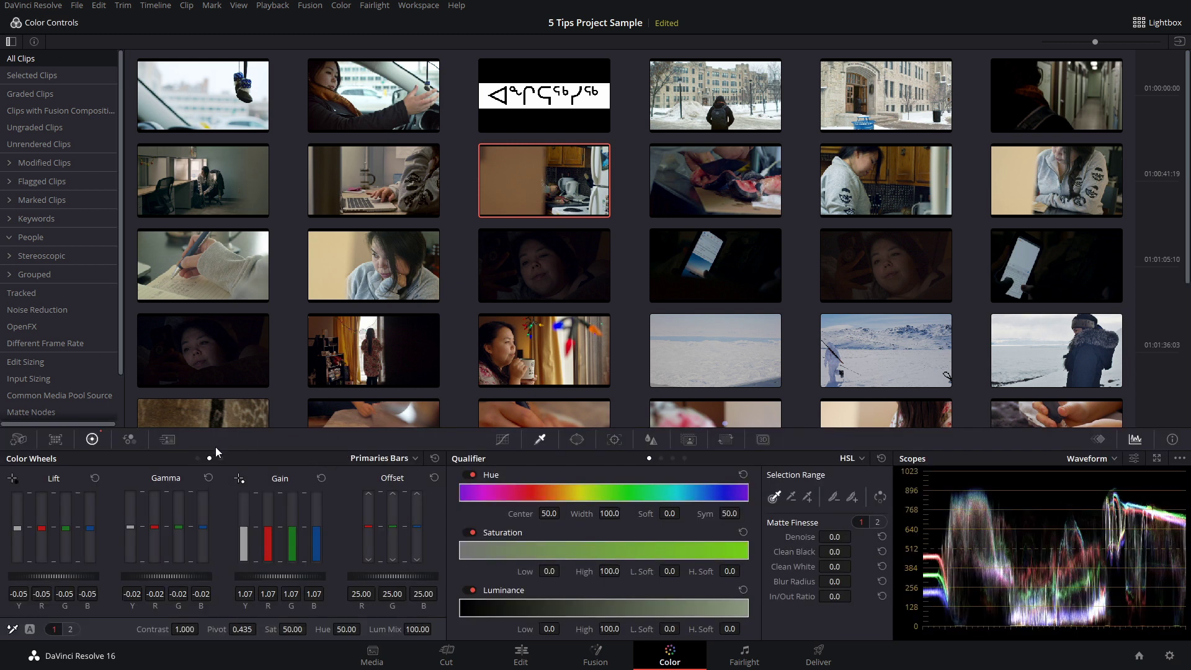
View the kitchen clip's node graph outside the Lightbox, return, and filter the Lightbox to Ungraded Clips.
left_click(1146, 24)
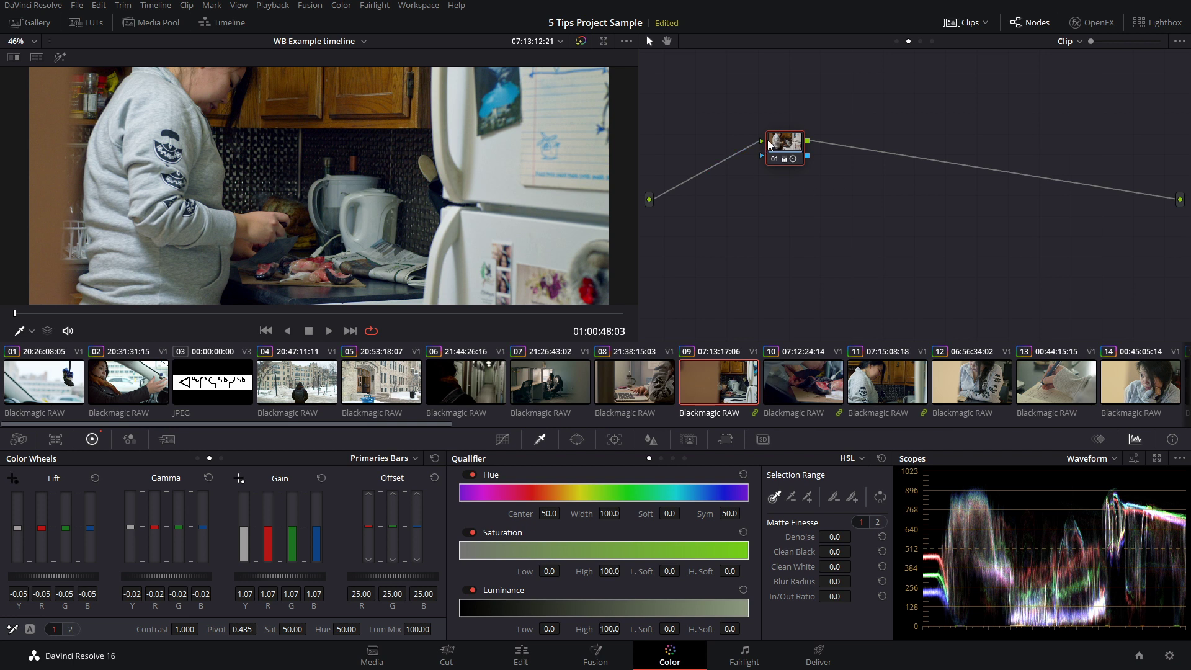
left_click(1148, 23)
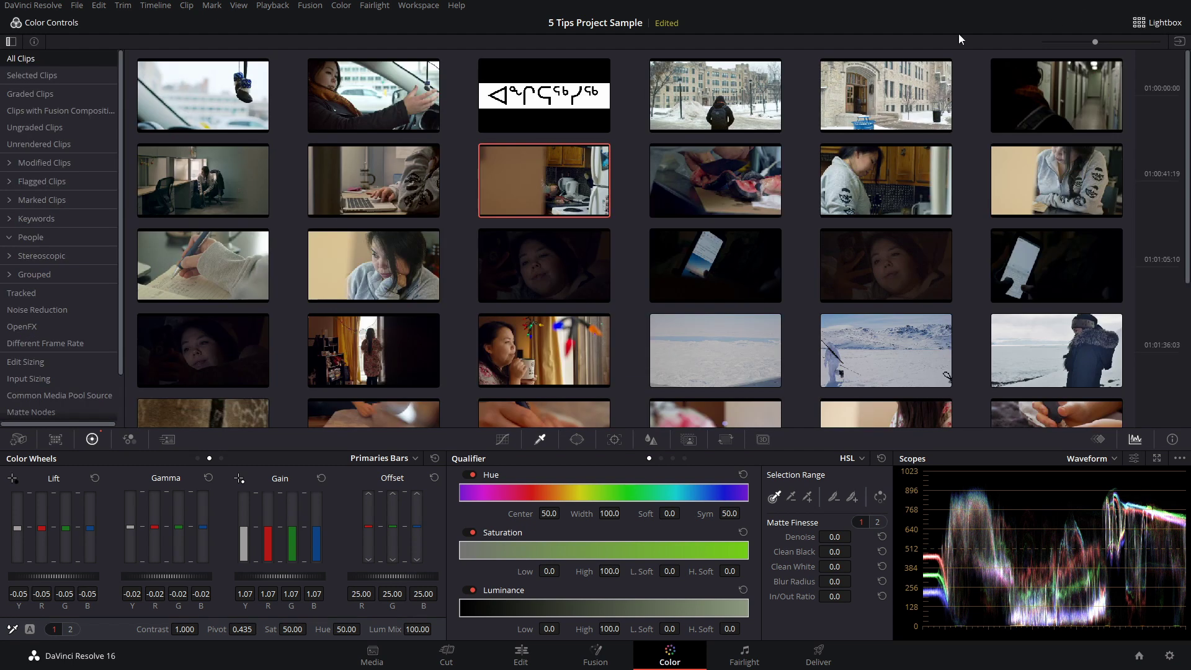
left_click(50, 128)
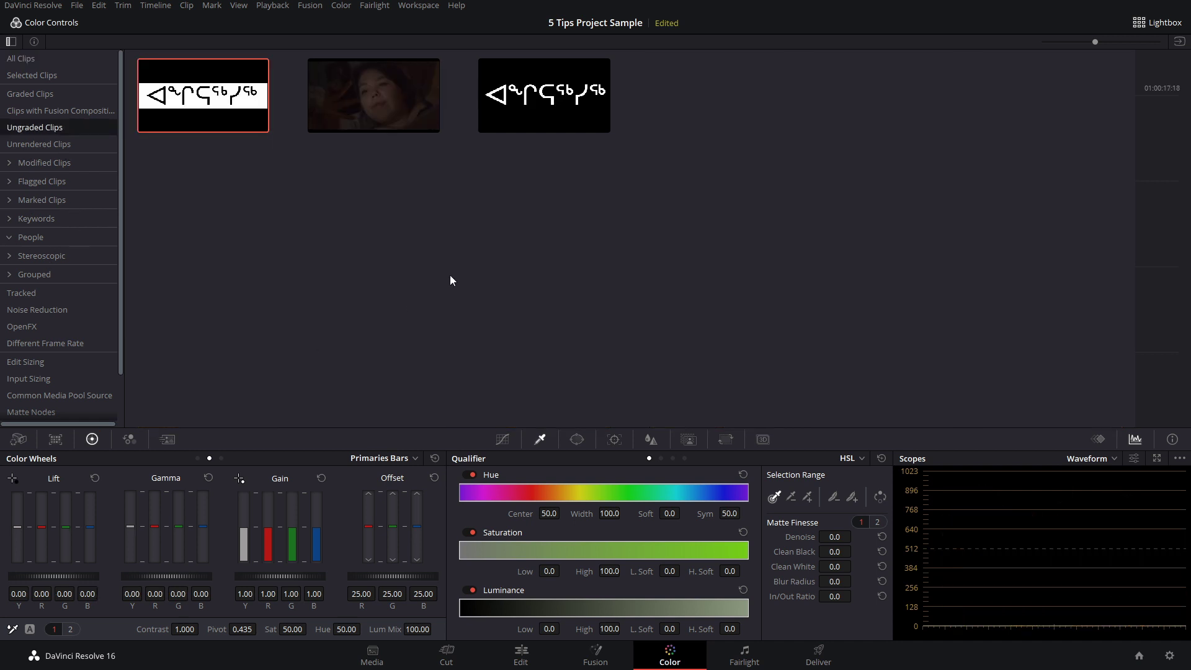
Select the ungraded close-up of the woman in bed, show all clips, and apply the grade of the similar dark close-up in the same row.
left_click(374, 92)
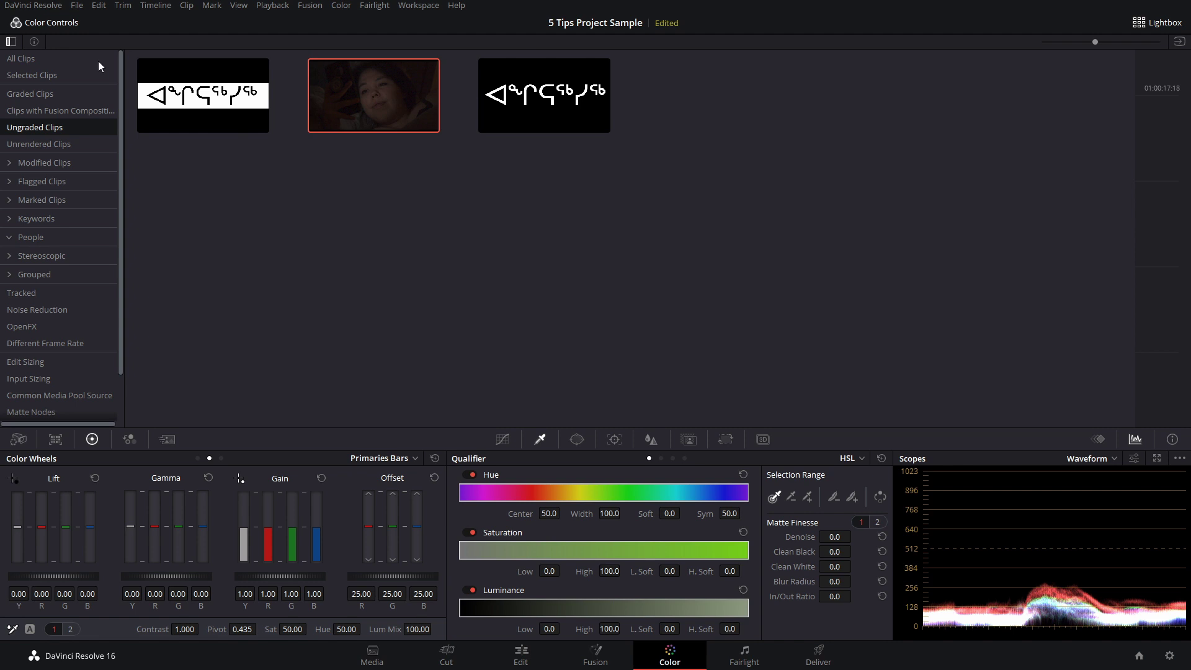
left_click(58, 57)
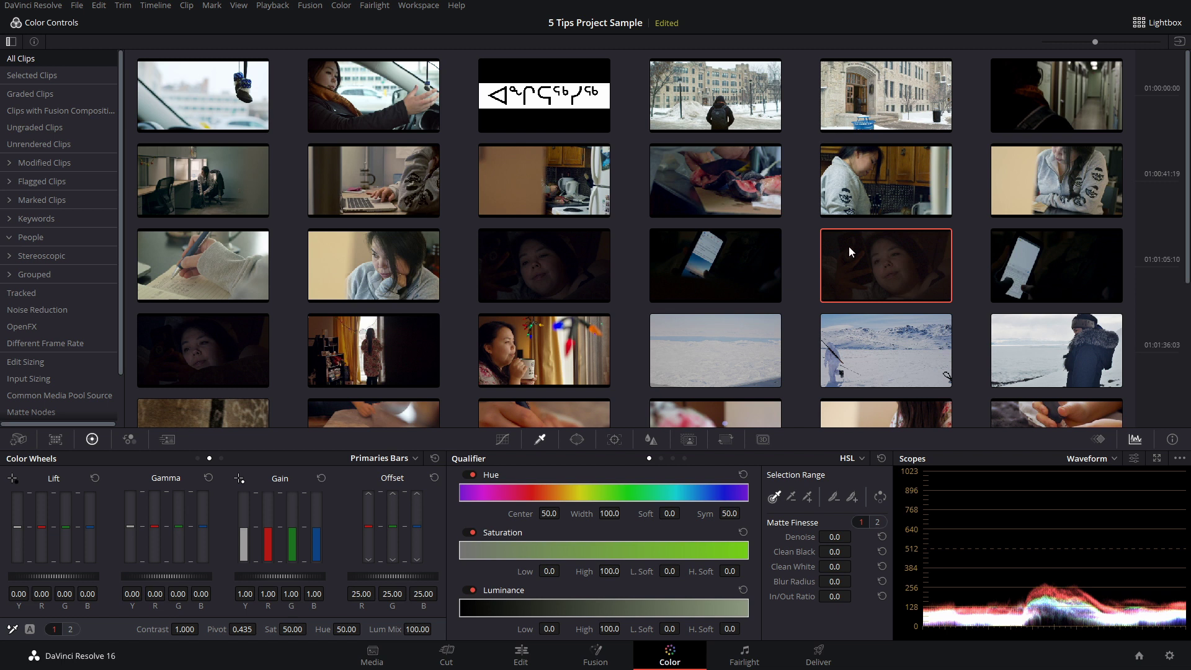
right_click(582, 277)
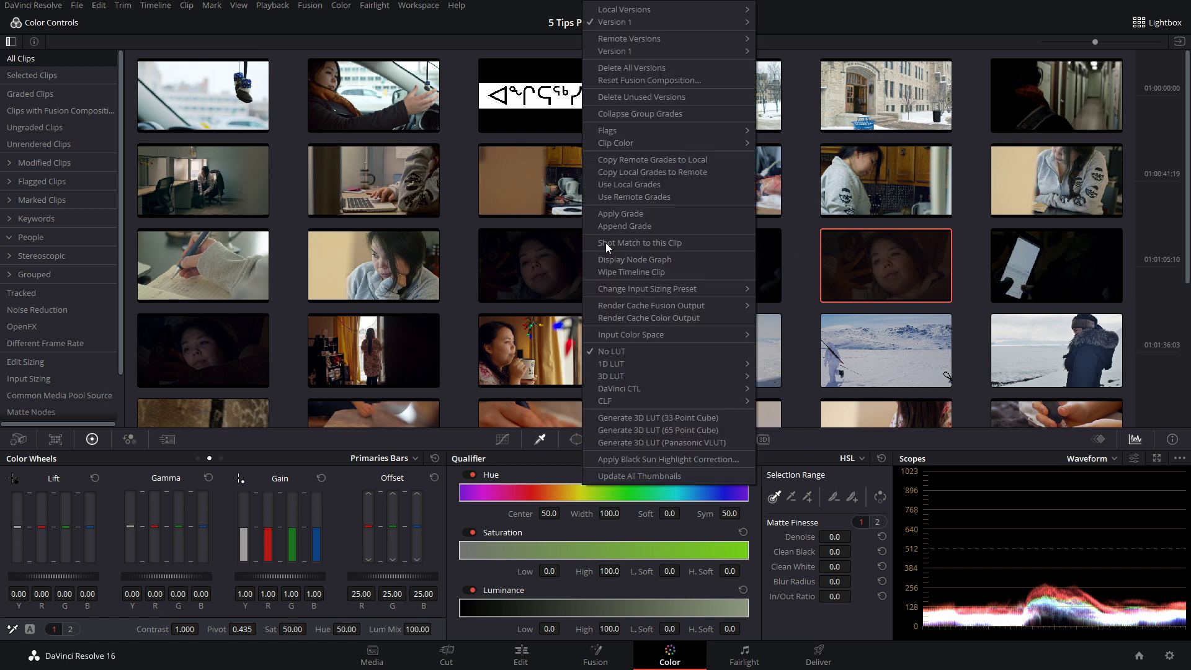
left_click(621, 212)
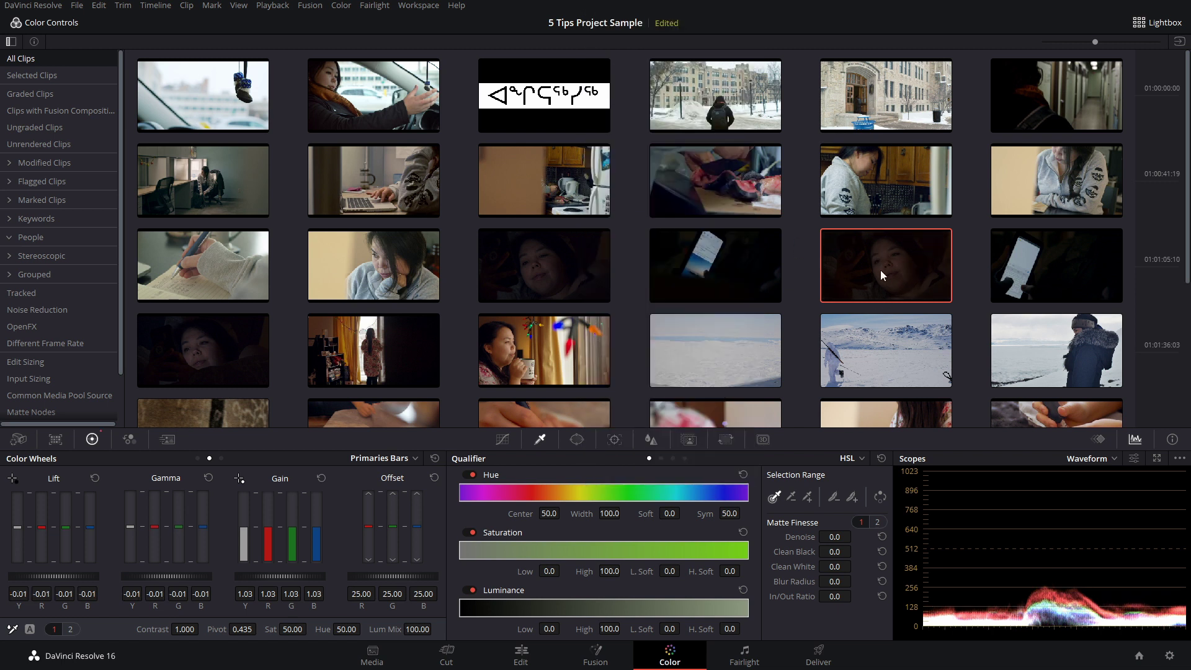
Assign the newly graded bed close-up to the Bed Face group and select the matching close-up in the third row.
right_click(881, 271)
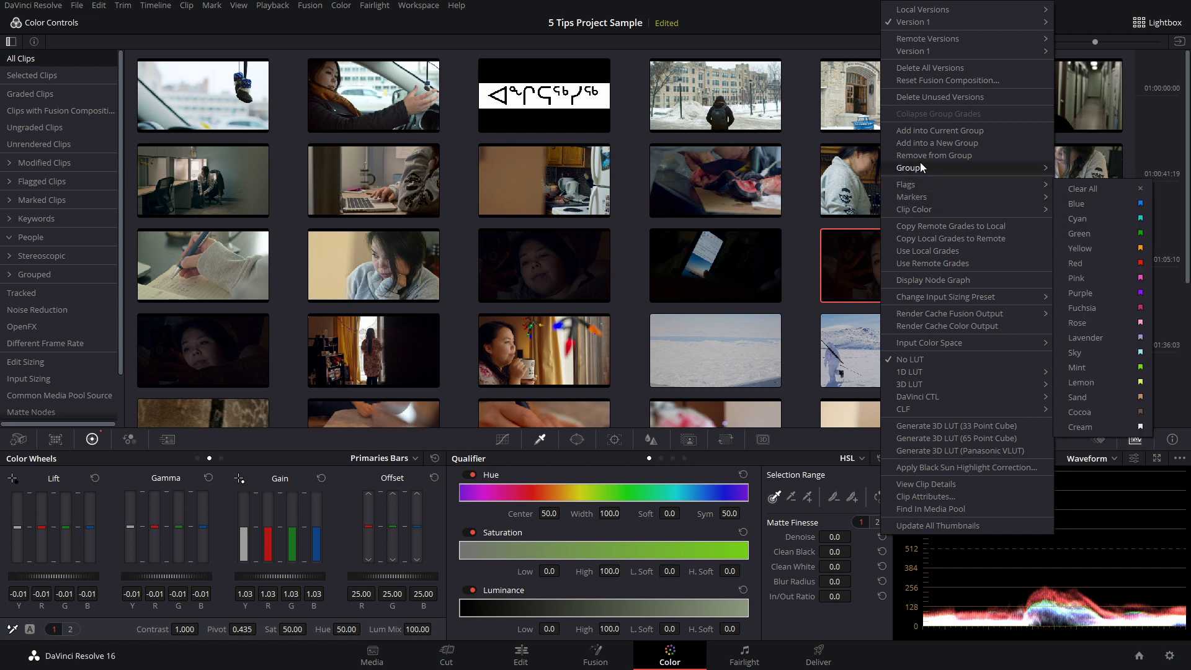
mouse_move(922, 168)
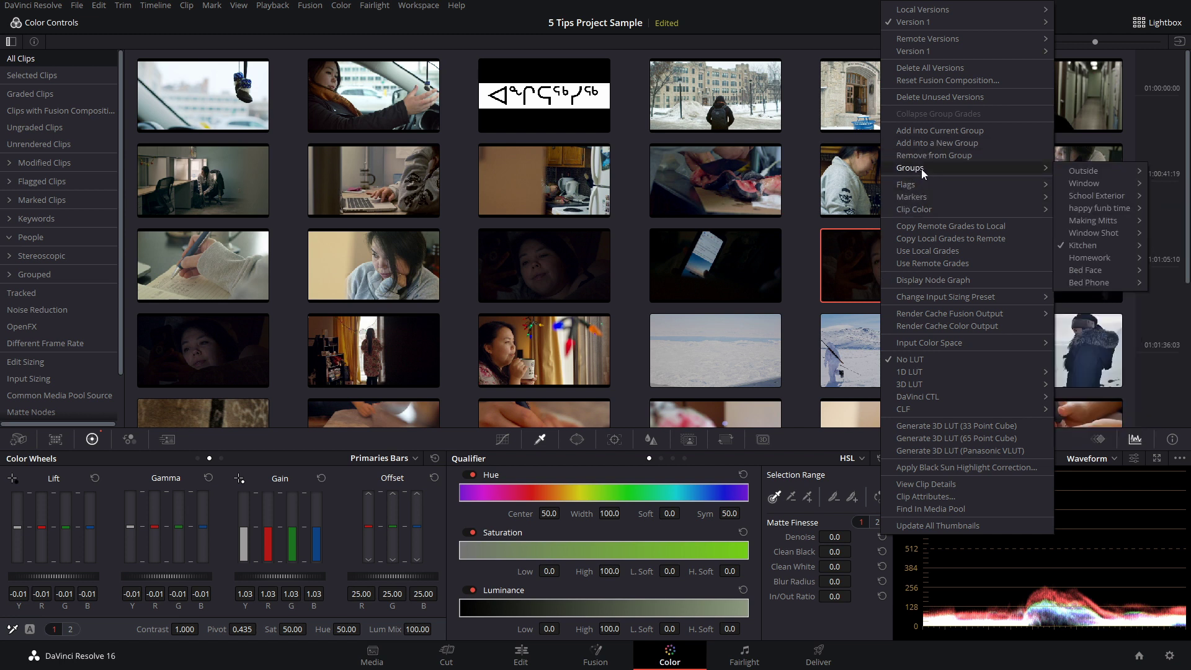
mouse_move(1098, 275)
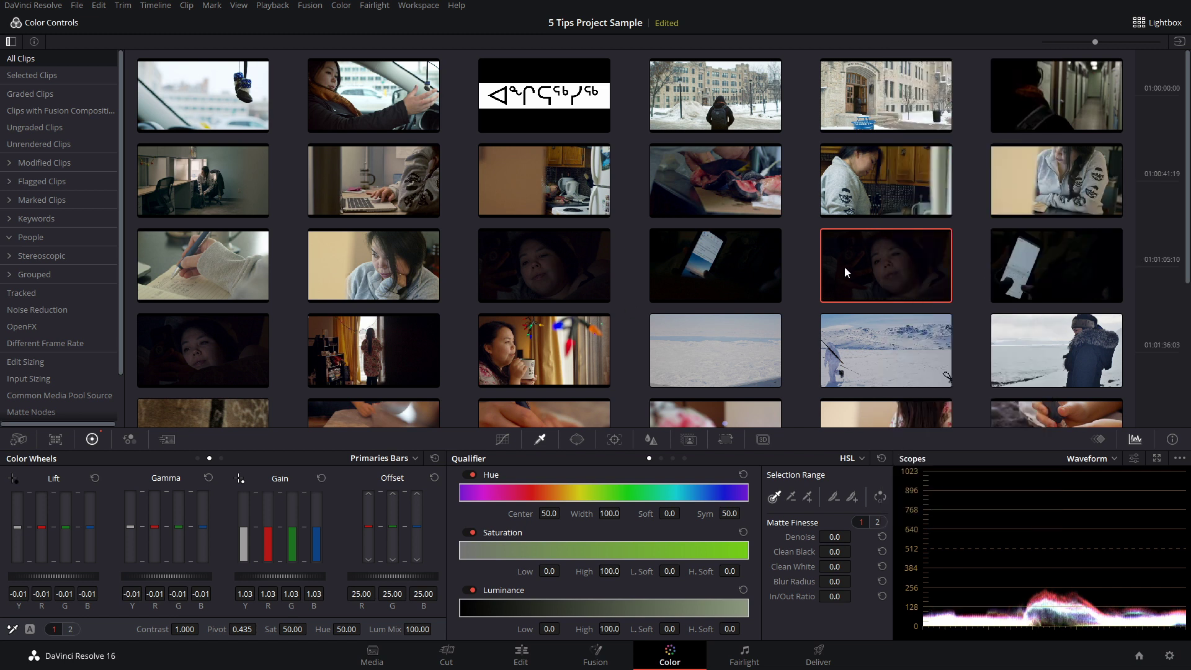
left_click(565, 271)
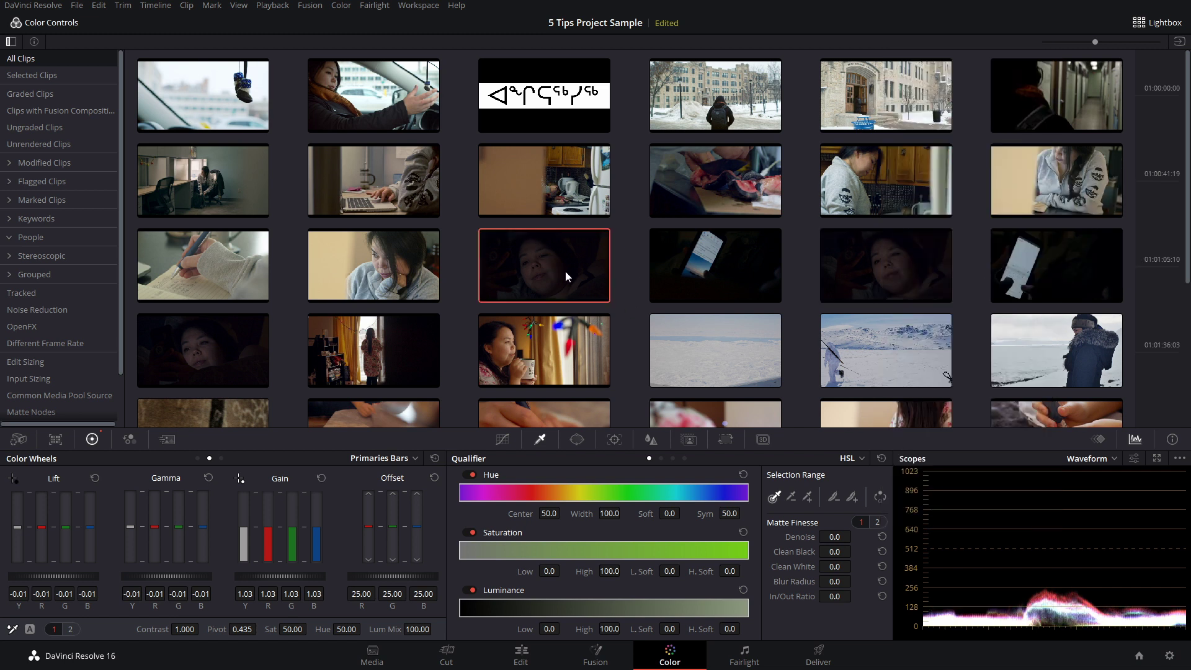
Check the Ungraded Clips filter, return to all clips, and hide the color controls with the first school exterior clip selected.
left_click(33, 126)
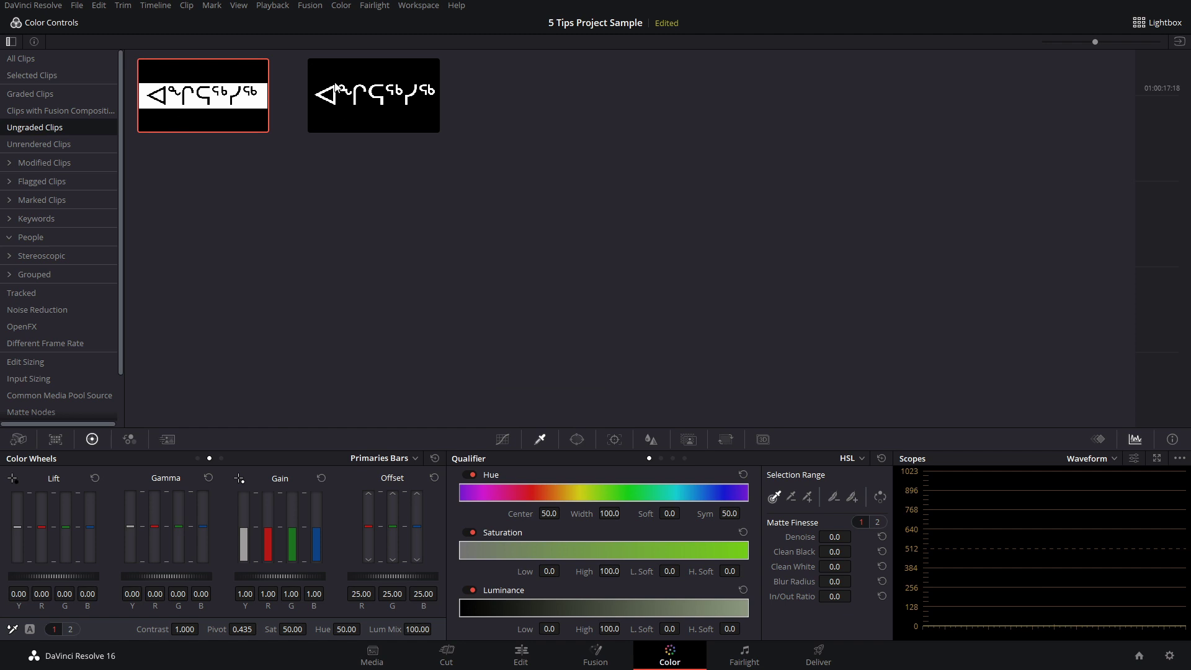
left_click(42, 59)
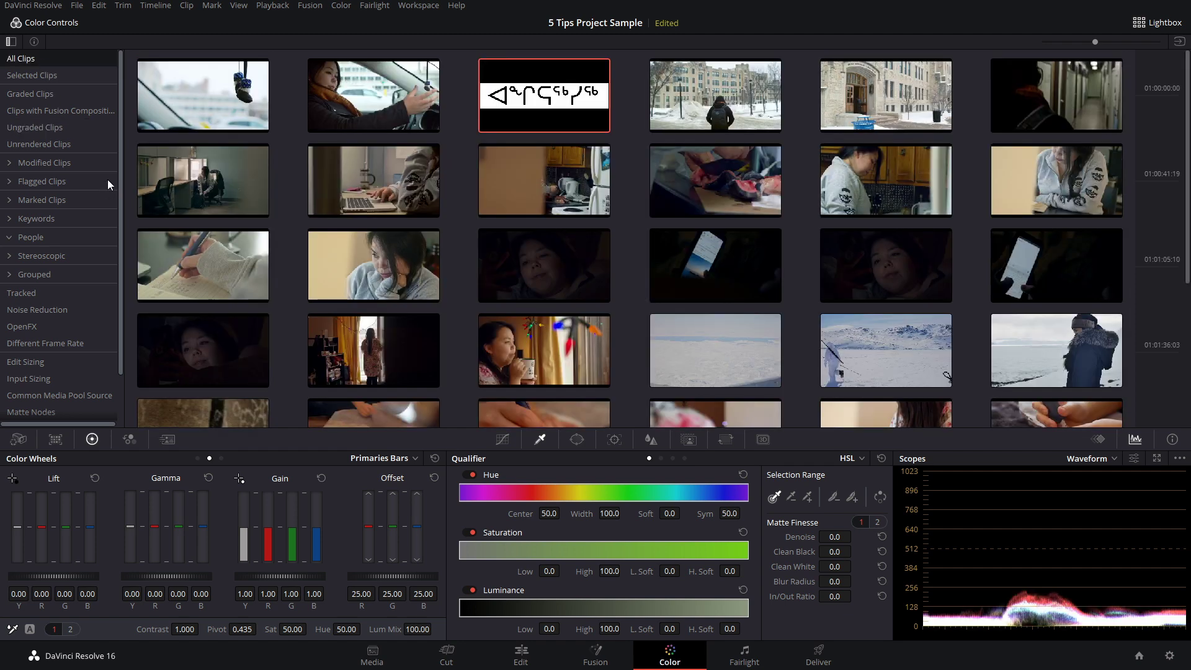
left_click(36, 23)
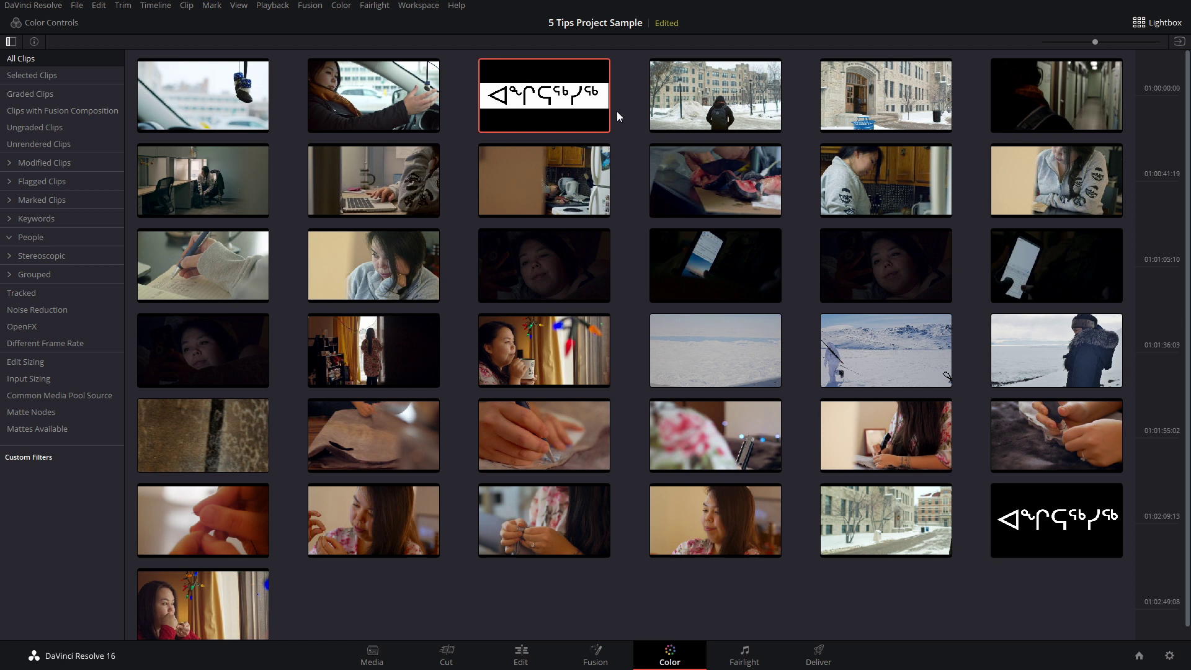
left_click(712, 98)
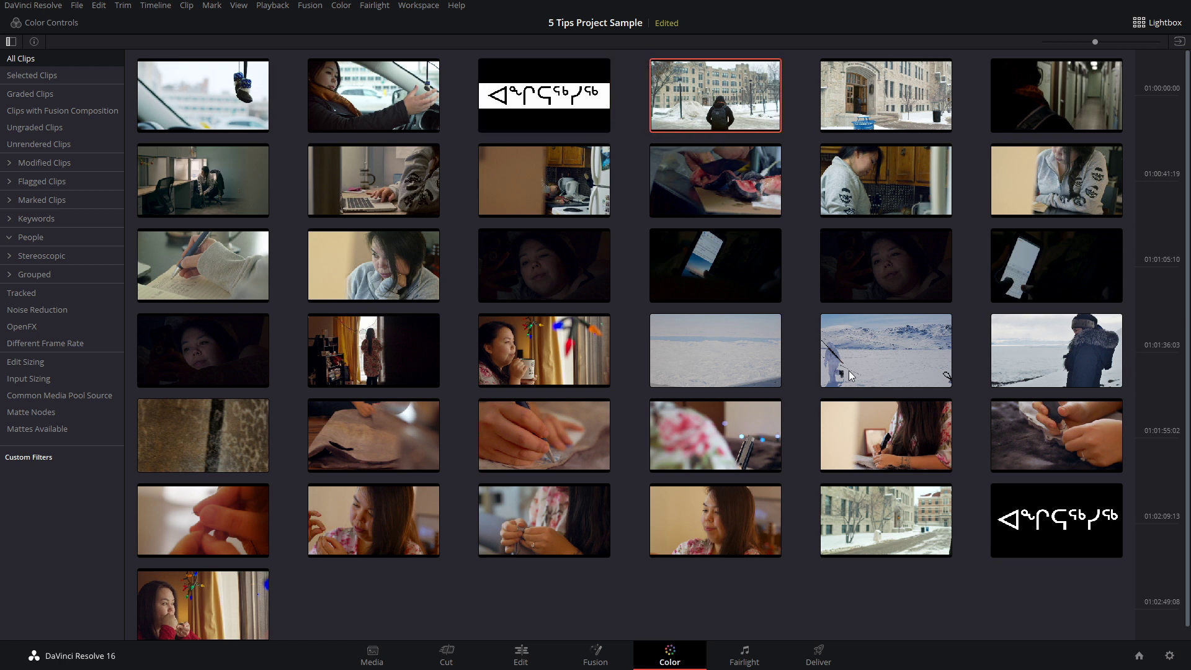
Filter the Lightbox by the Exterior keyword and review the matching clips one by one.
left_click(11, 219)
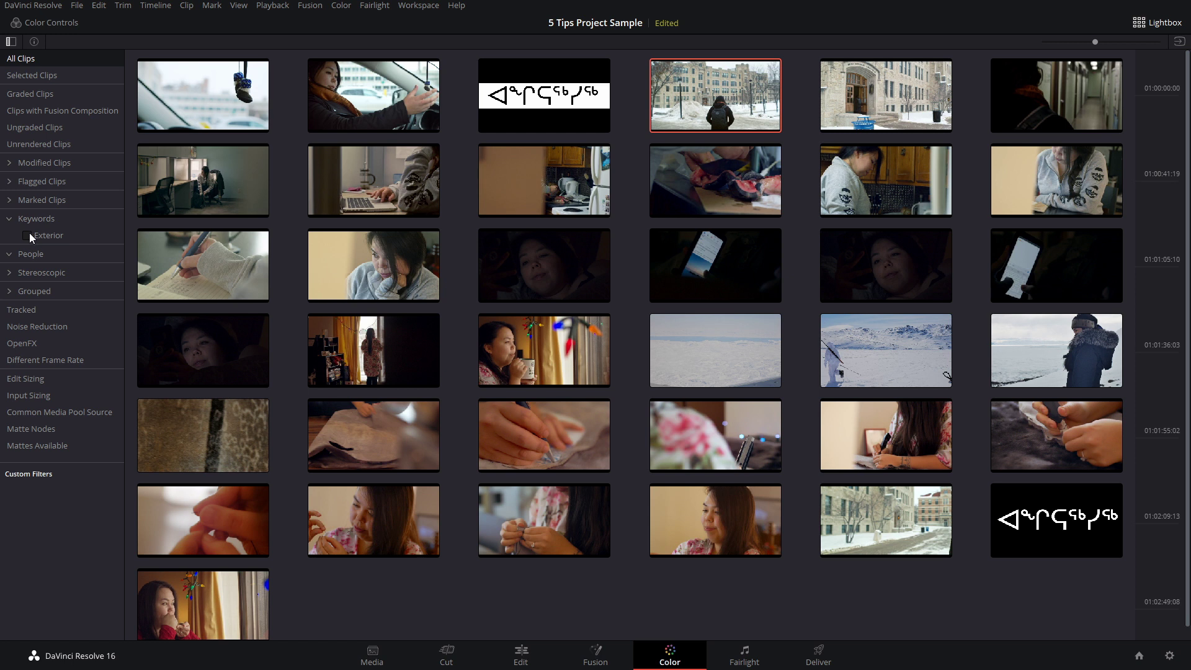
left_click(29, 234)
left_click(366, 104)
left_click(512, 84)
left_click(678, 100)
left_click(891, 101)
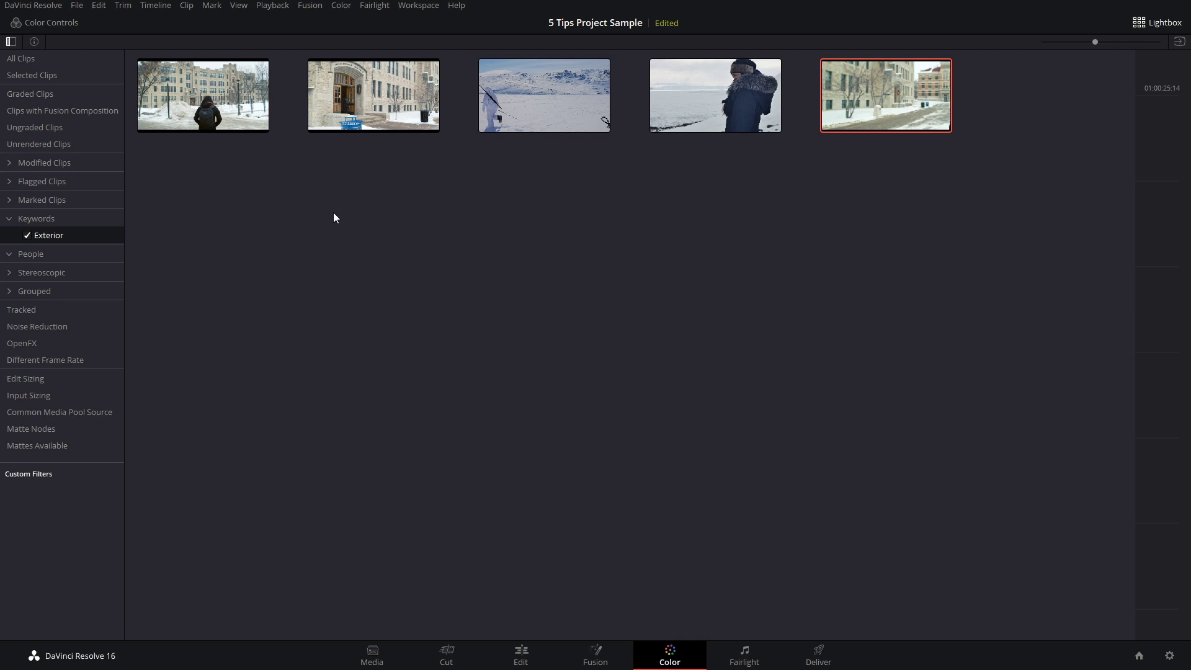
Switch to the Edit page, move the playhead to the sewing shot, and select clip A010_09121803_C141.braw to see its metadata.
left_click(521, 658)
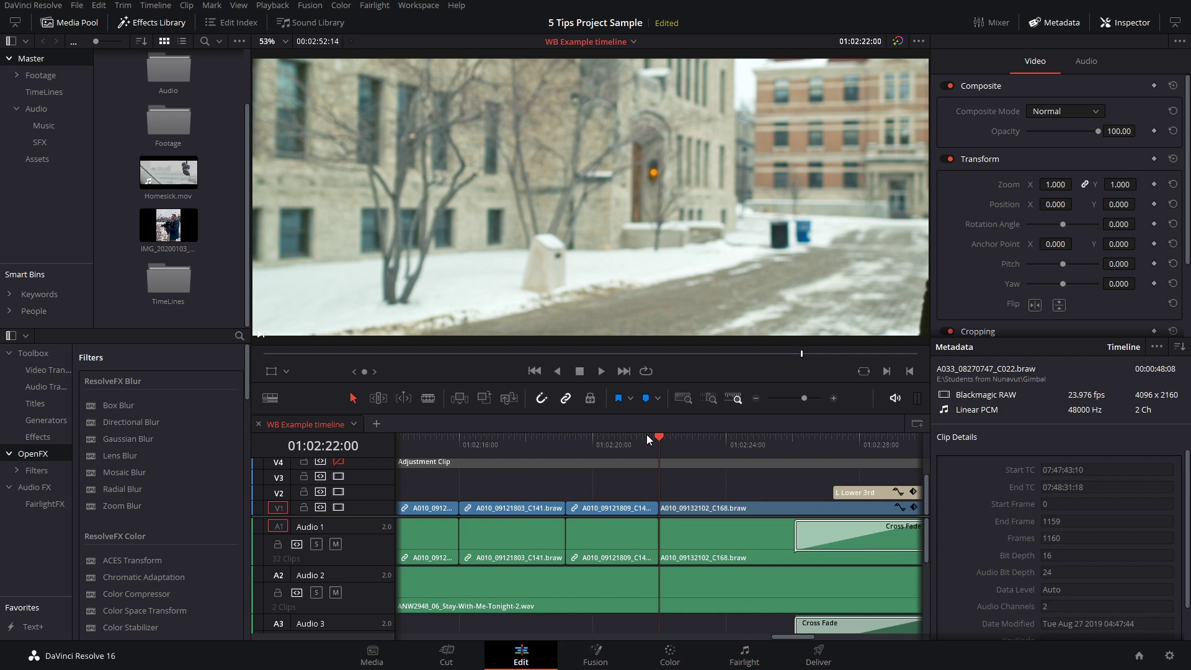
left_click_drag(661, 444, 499, 440)
left_click(505, 508)
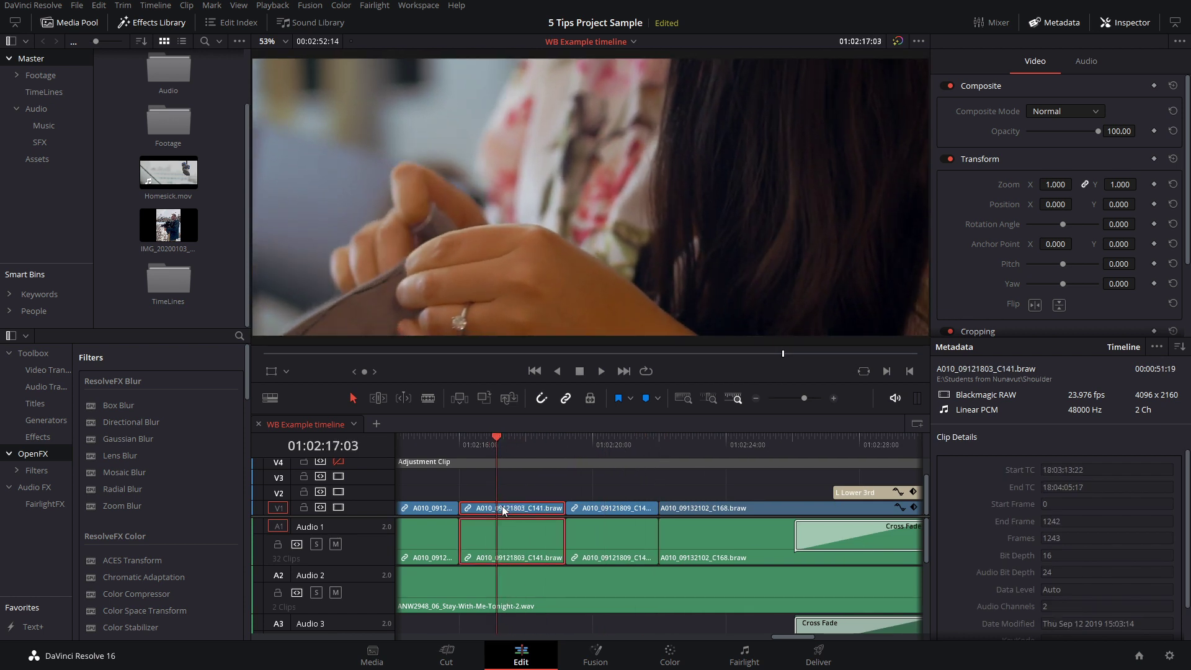
scroll(1086, 471, "down", 2)
scroll(971, 455, "up", 2)
Display the selected clip's Shot & Scene metadata and add the keyword sewing.
left_click(1179, 346)
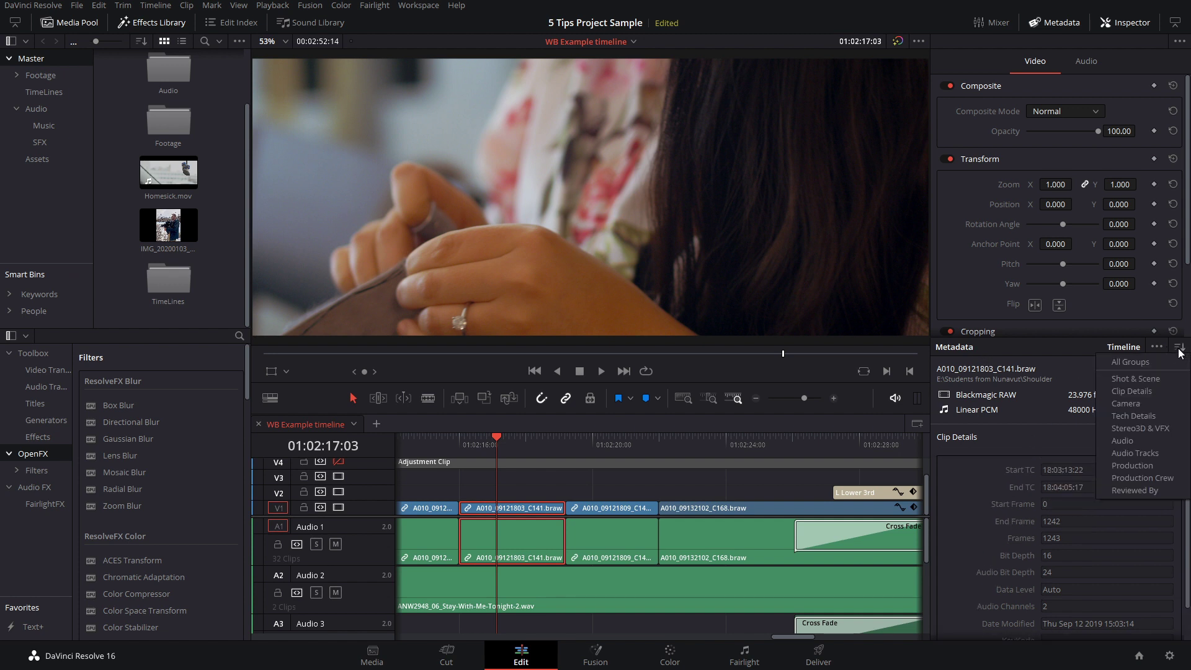
left_click(1145, 380)
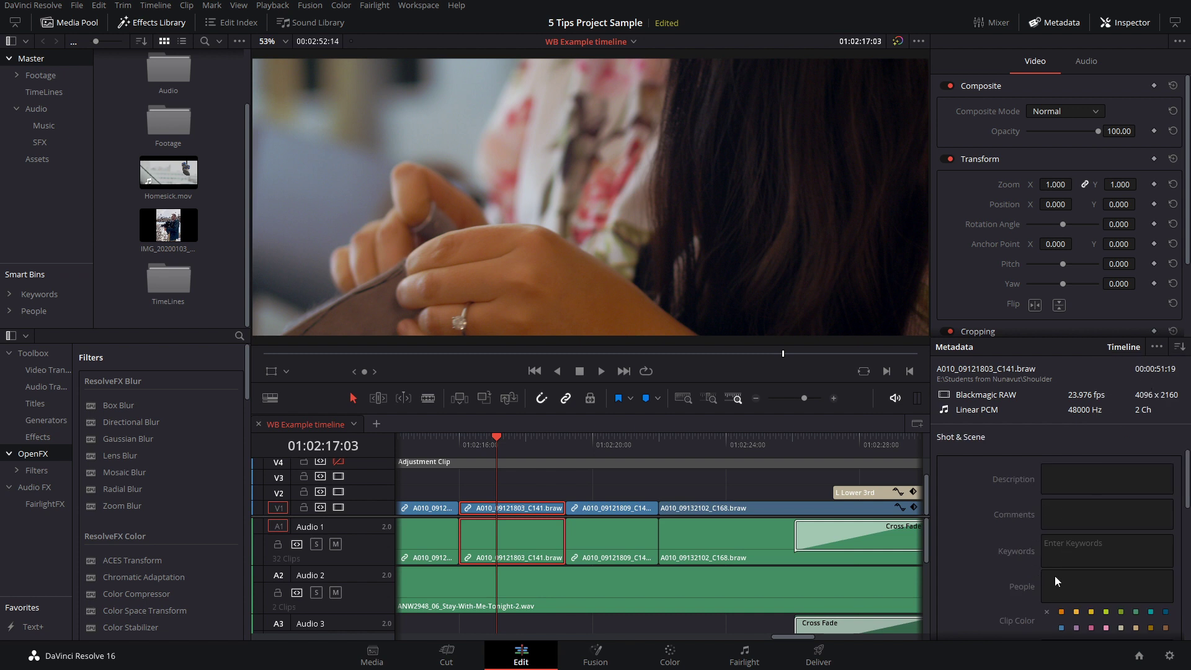
left_click(1055, 551)
type("sewing")
key("Return")
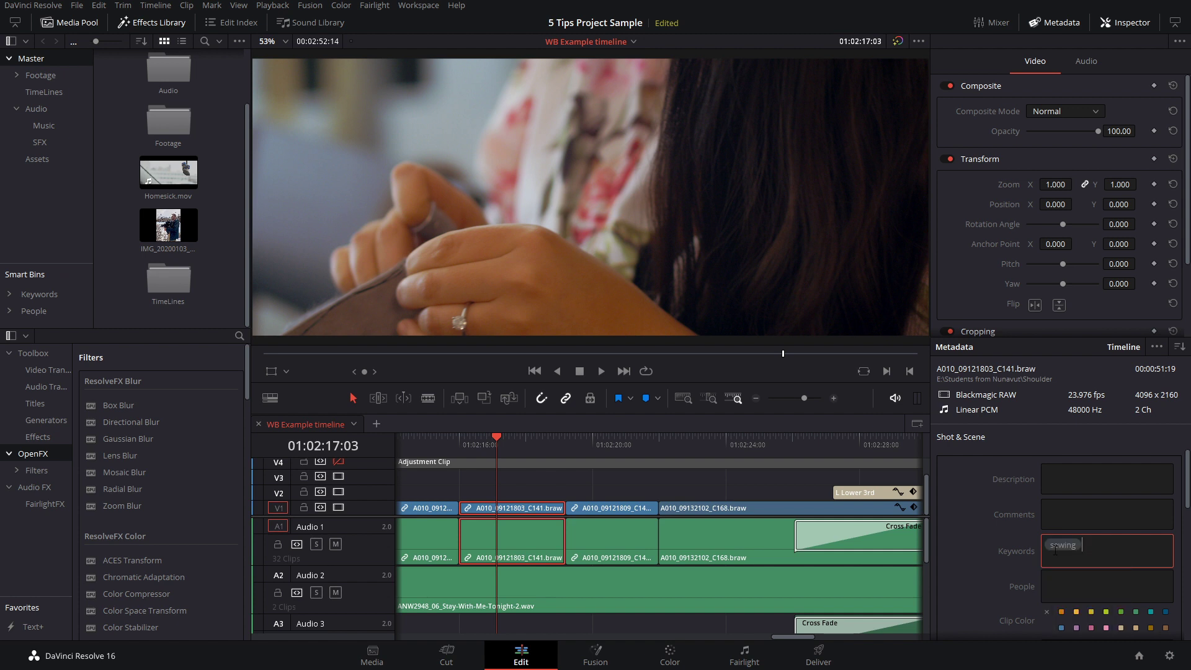
Return to the Color page's Lightbox, filter by the sewing keyword instead of Exterior, and clear the keyword filter.
left_click(670, 654)
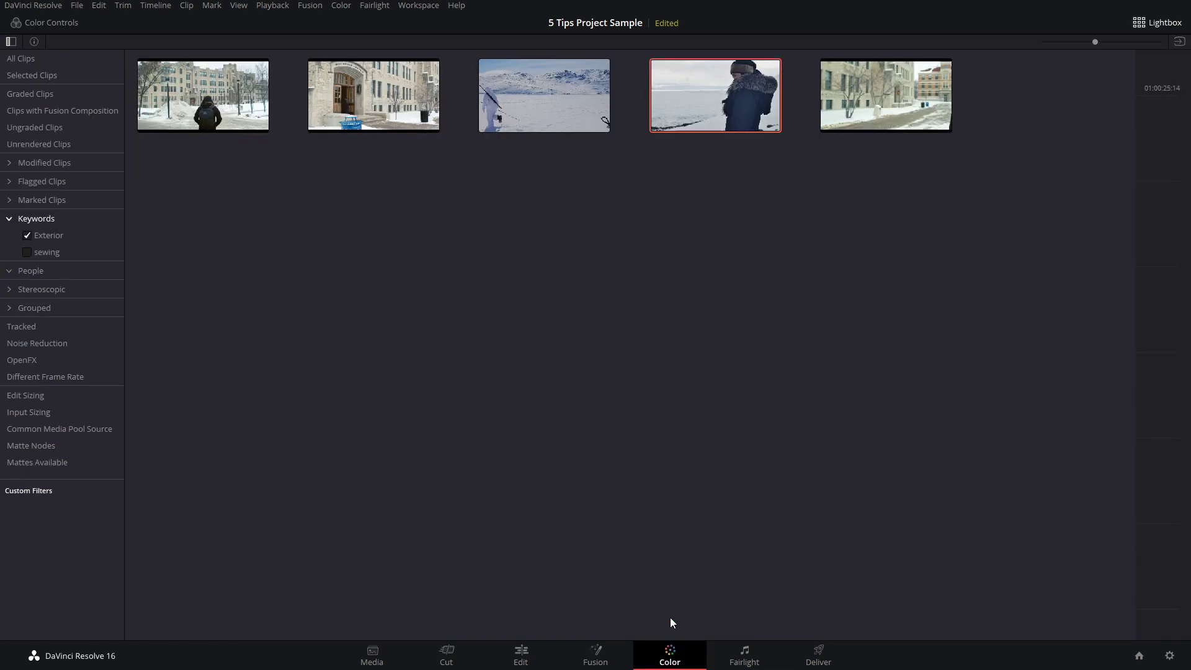
left_click(28, 251)
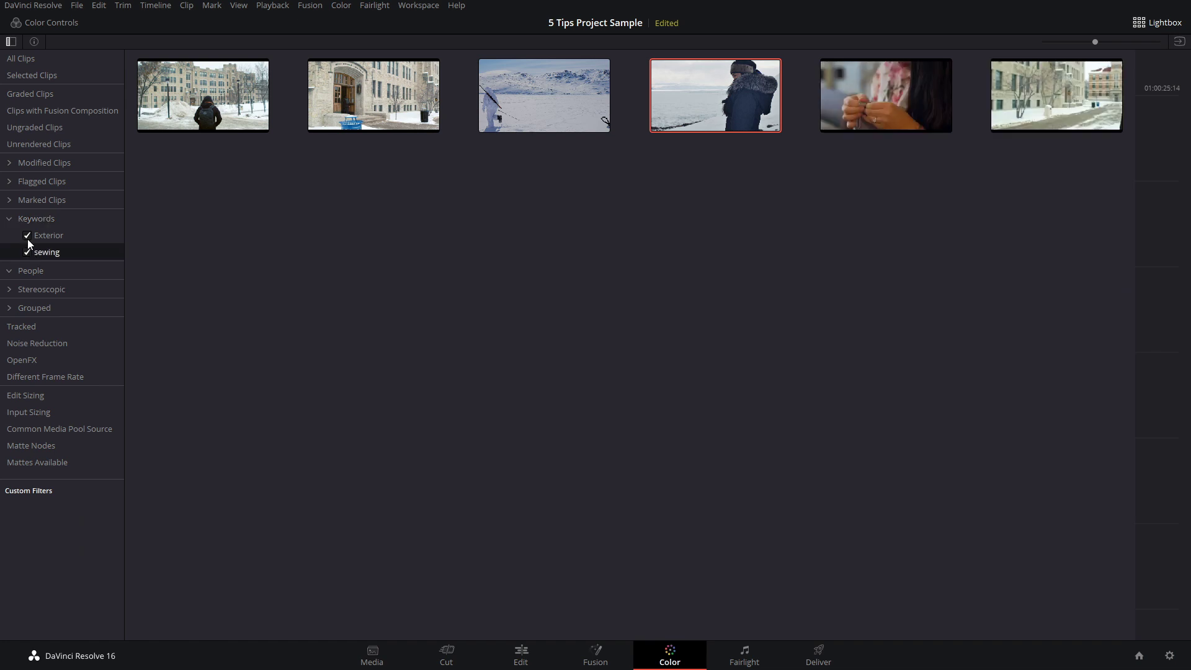
left_click(27, 236)
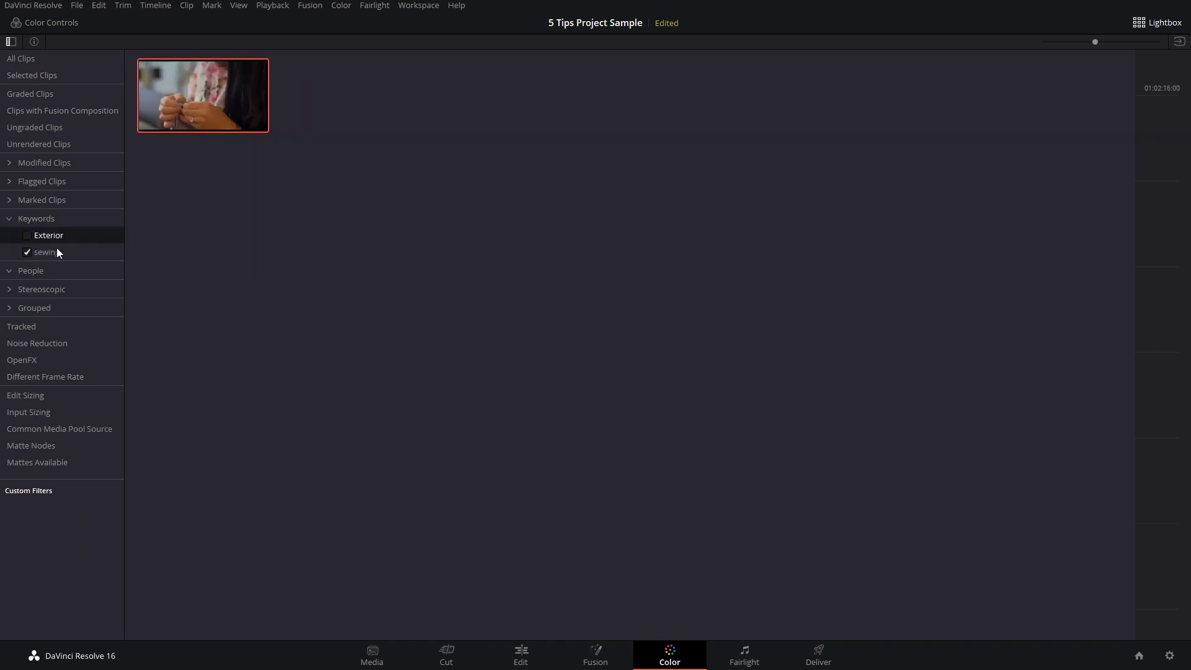
left_click(30, 249)
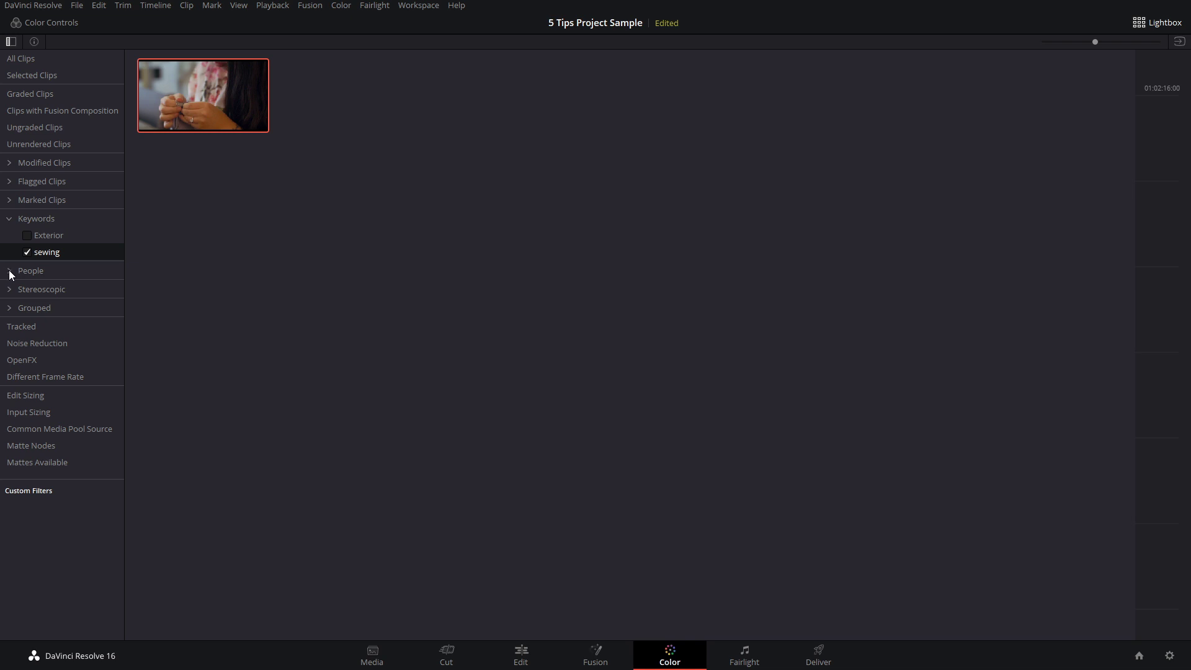
left_click(9, 271)
left_click(27, 252)
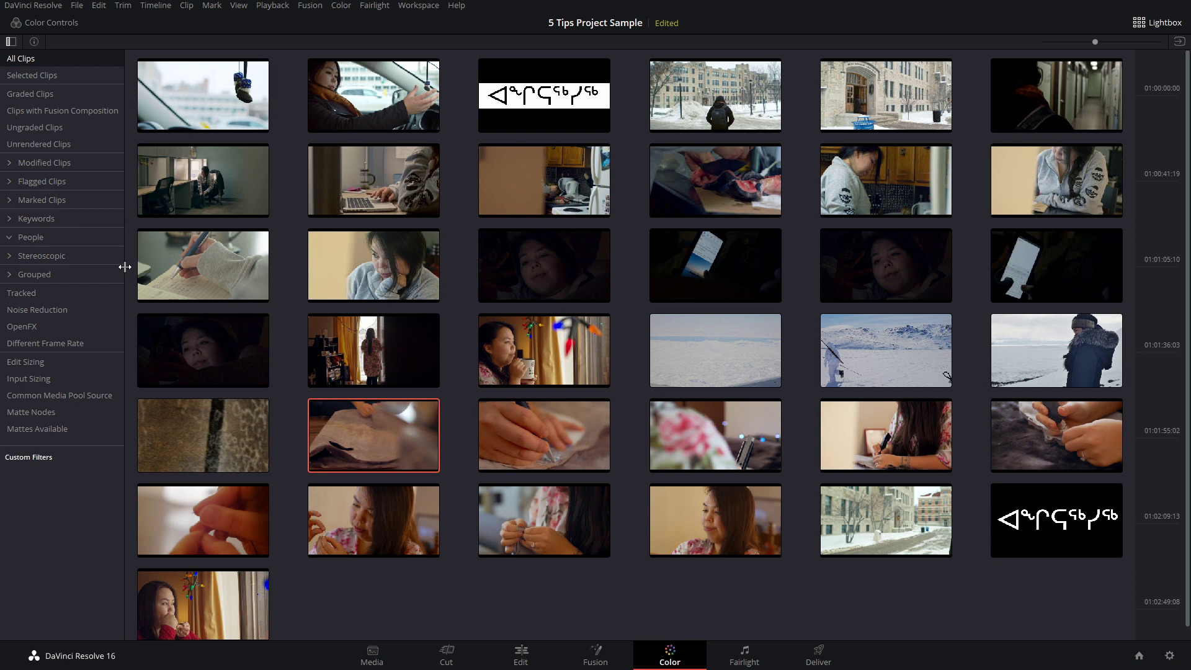
Filter the Lightbox to Noise Reduction clips, display the color controls, and review each clip's Motion Effects settings.
left_click(65, 310)
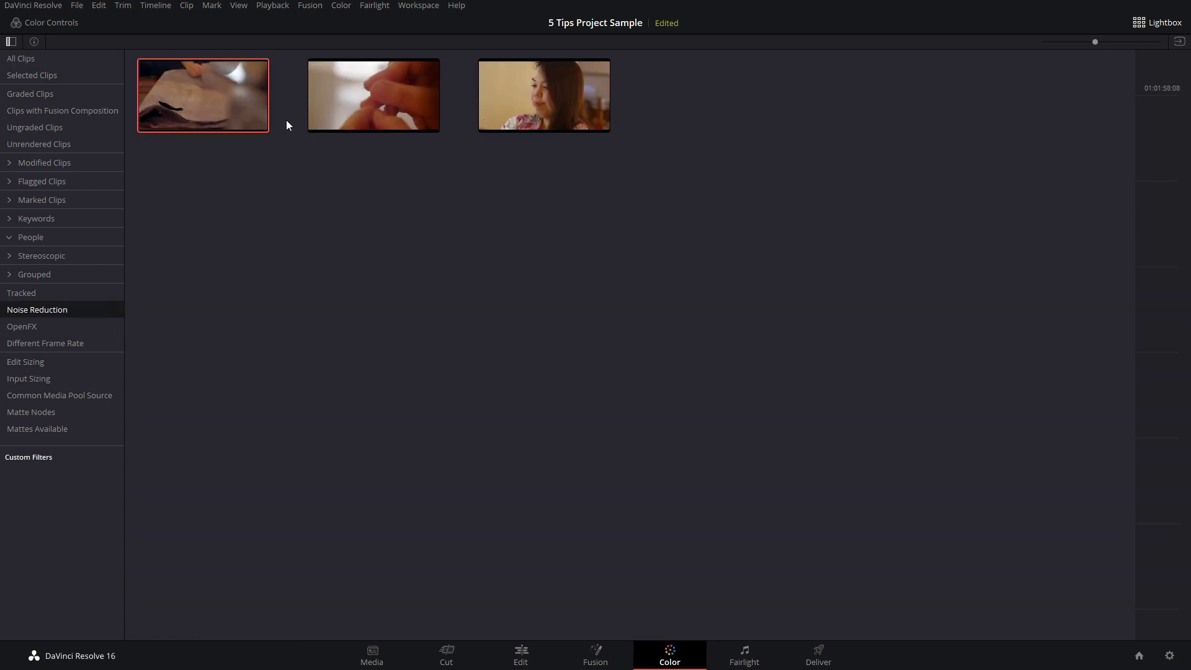
left_click(65, 24)
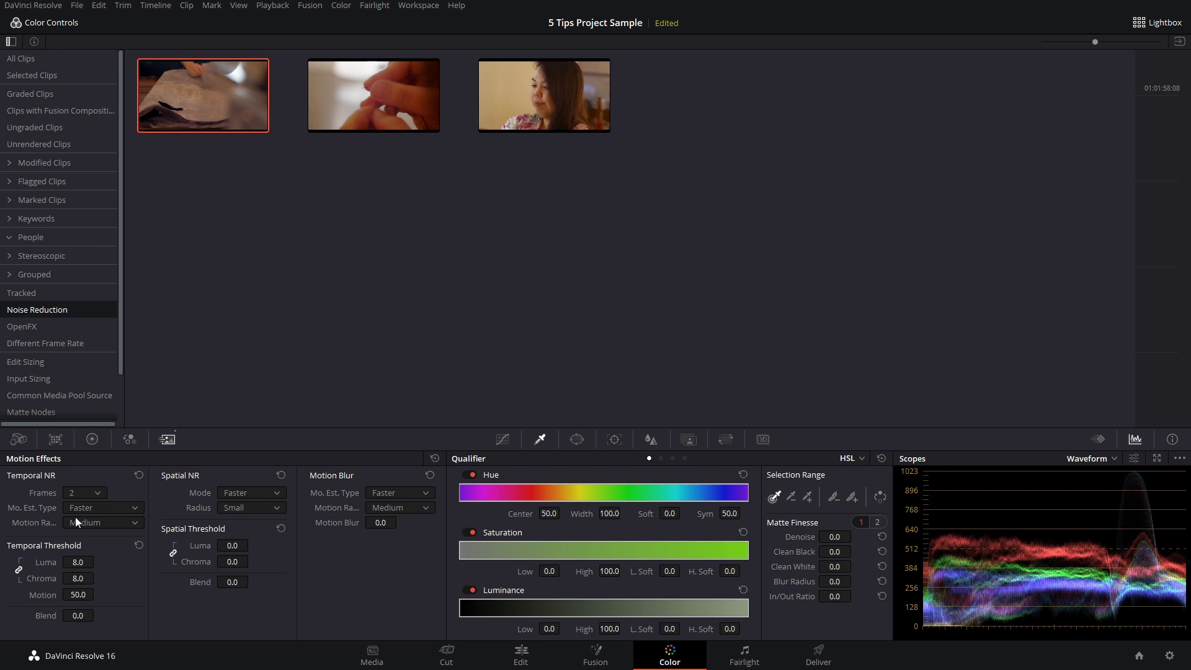
left_click(362, 120)
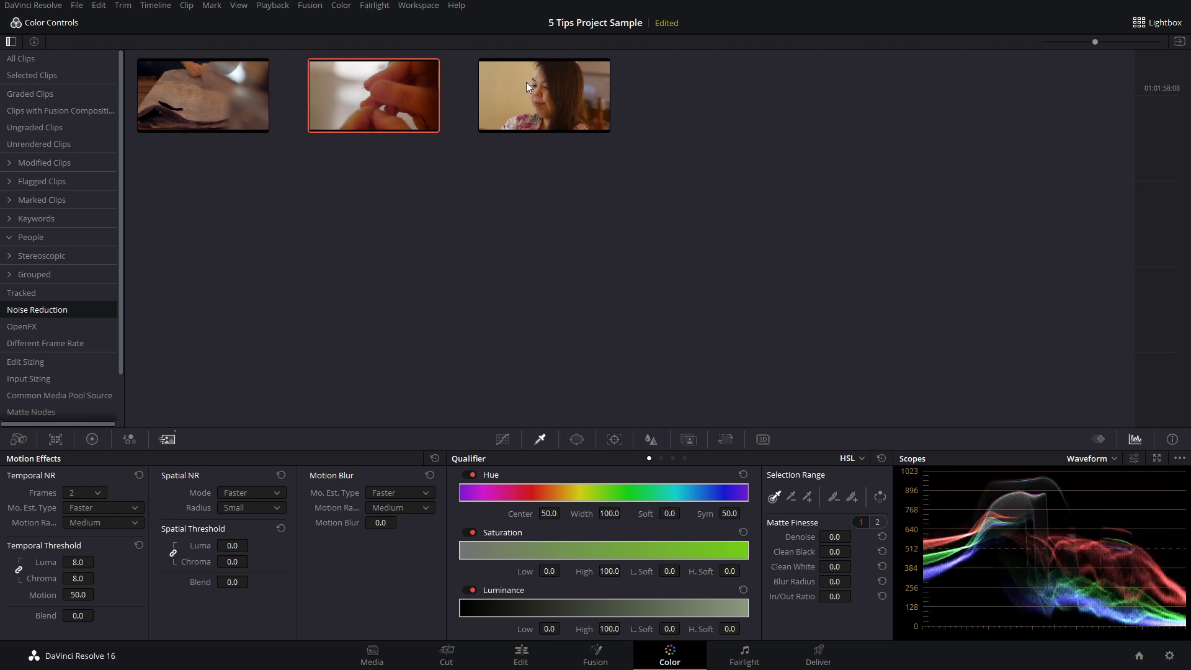
left_click(526, 82)
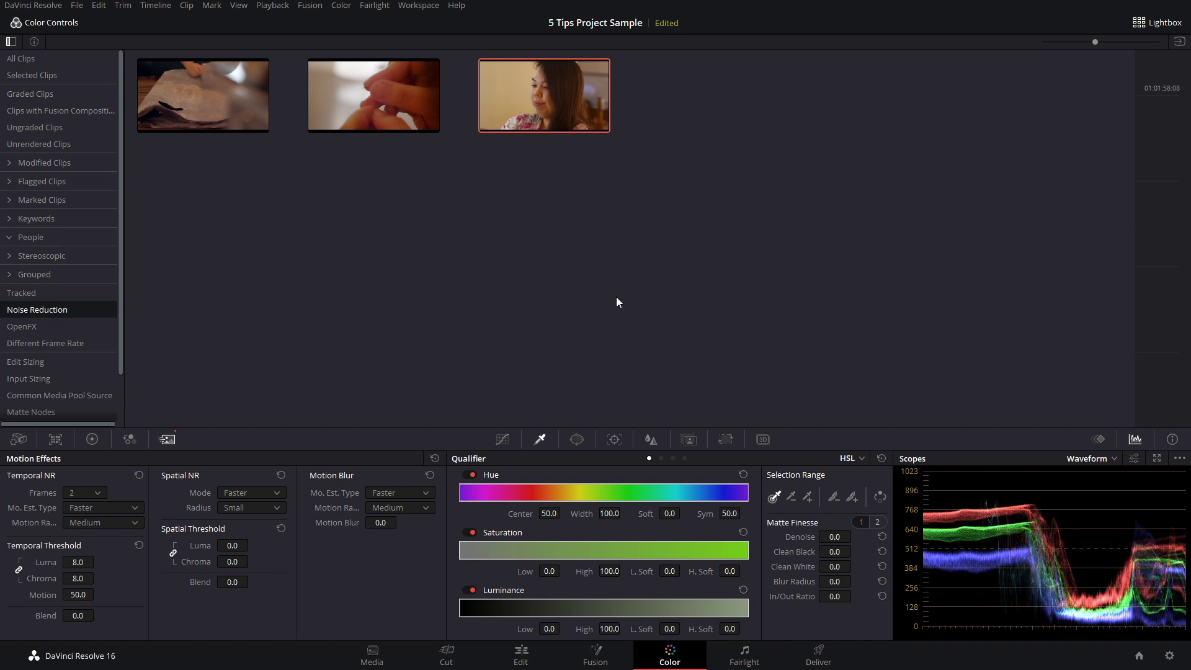
Leave the Lightbox to toggle node 04 in the third clip's node graph, and return to the Lightbox.
left_click(1150, 23)
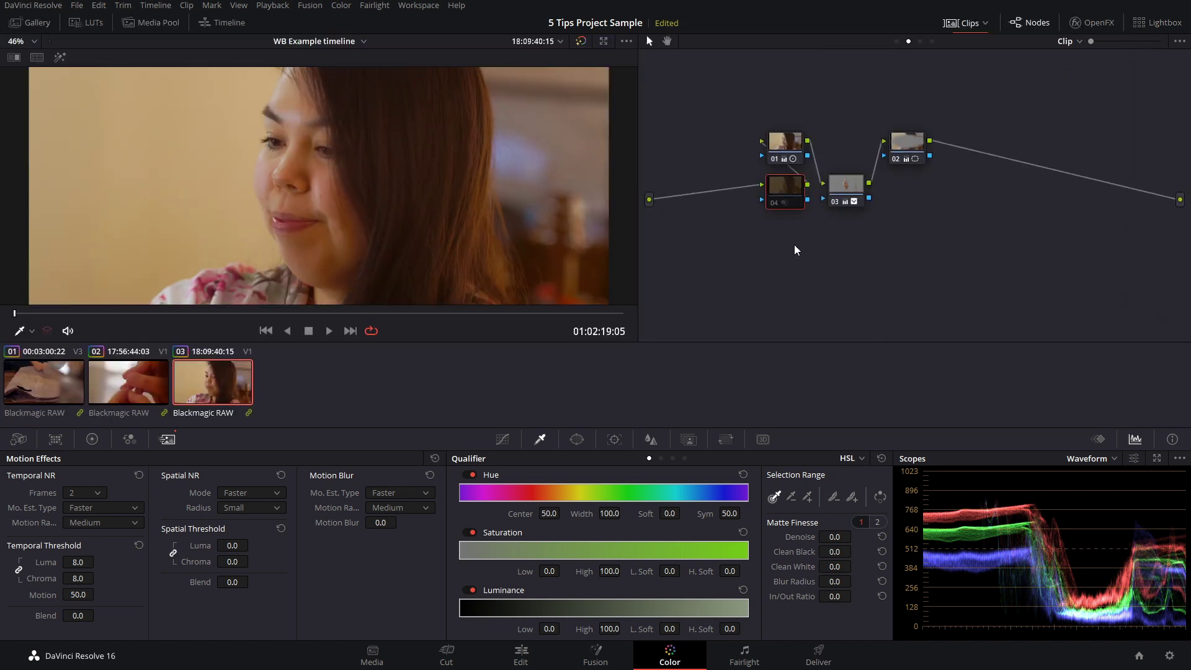
left_click(773, 203)
left_click(1155, 23)
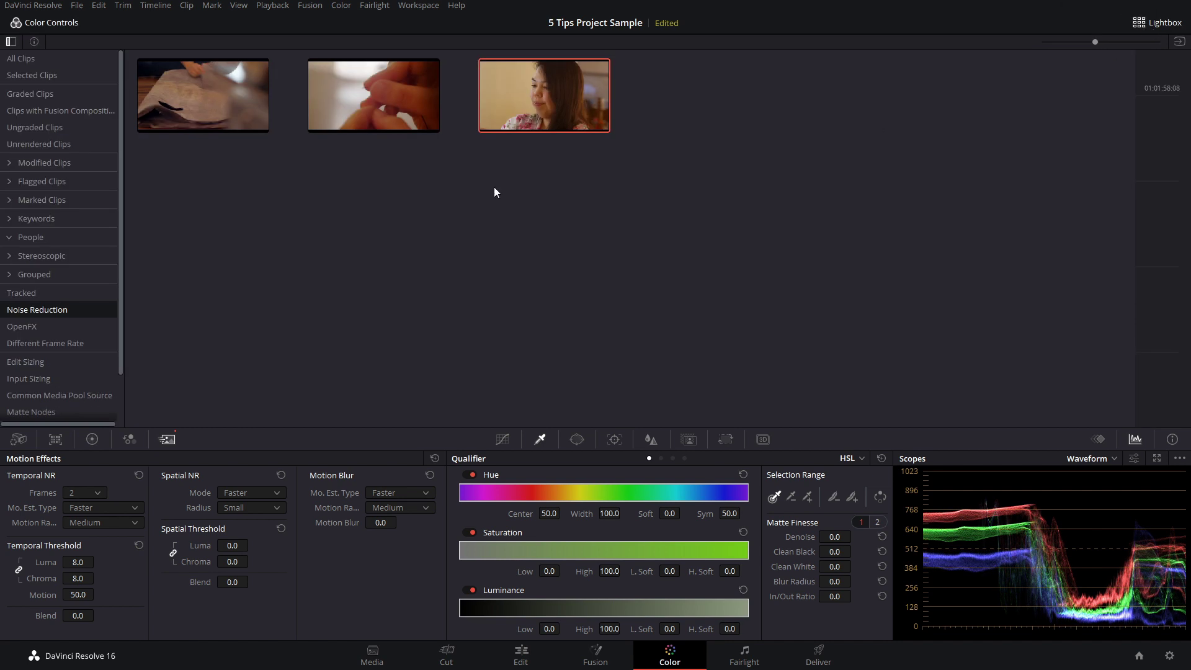
Inspect the second clip's node graph outside the Lightbox, return, and step through the three noise reduction clips.
left_click(371, 93)
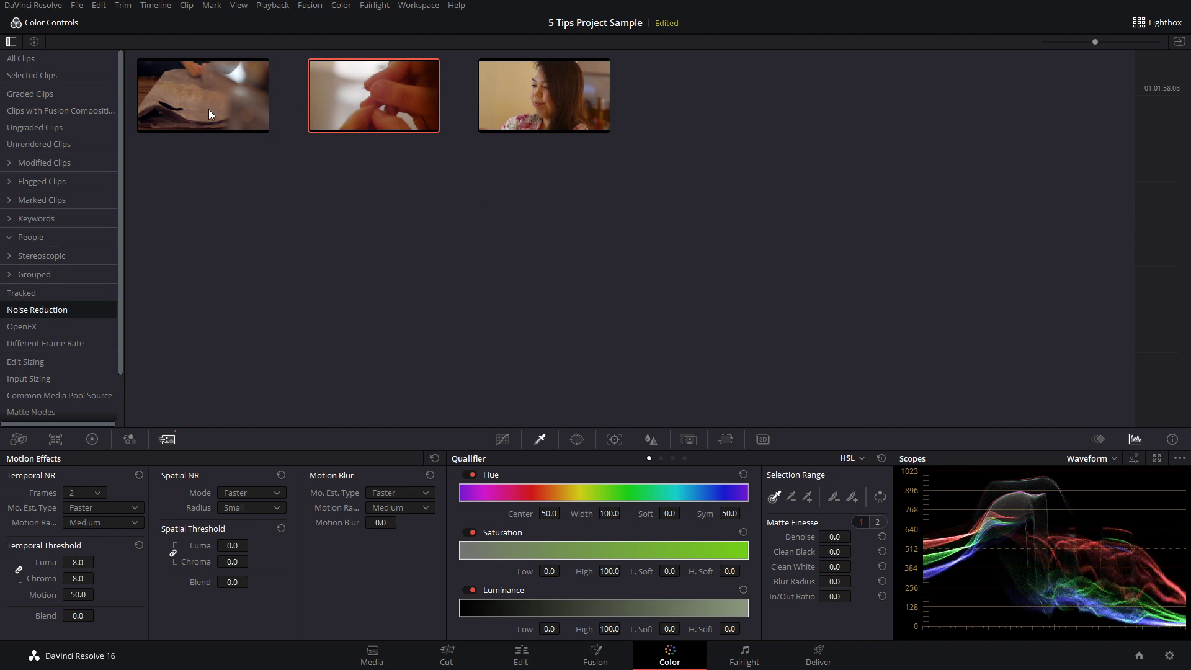
left_click(1145, 23)
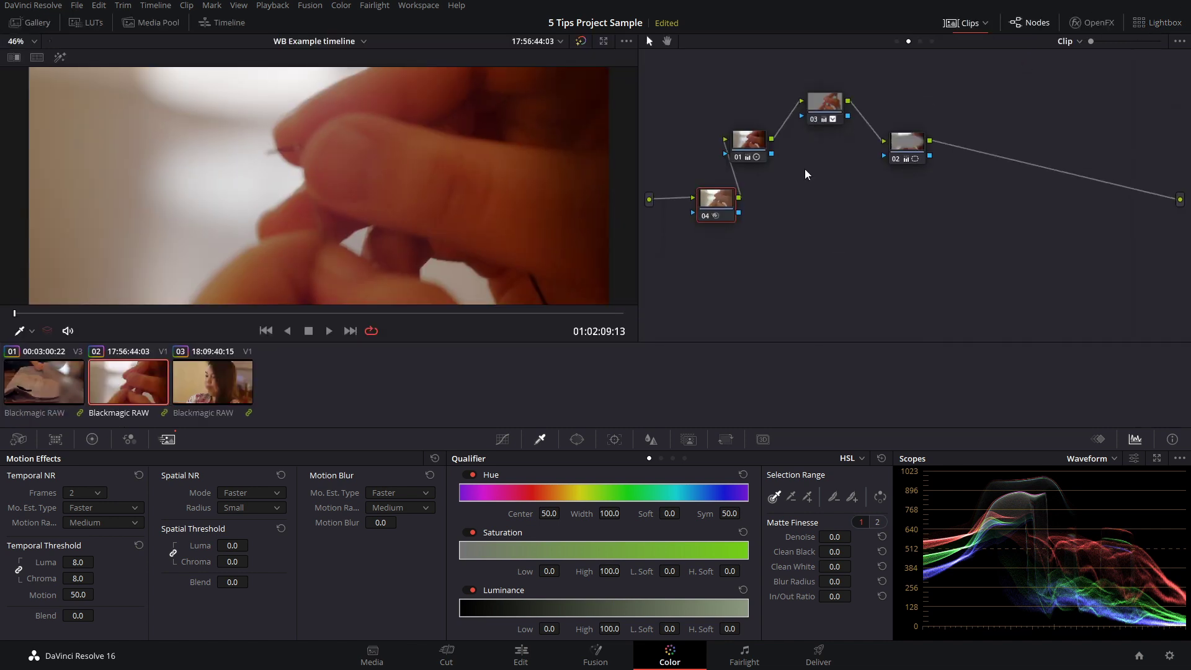
left_click(1152, 23)
left_click(239, 101)
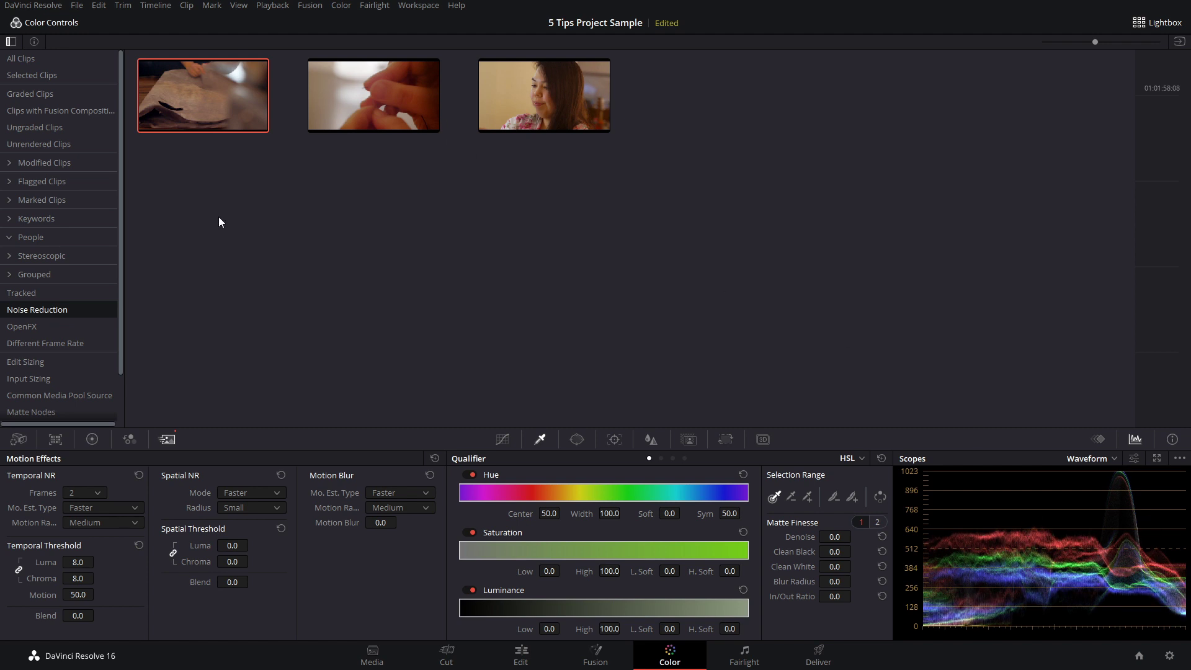
left_click(351, 93)
left_click(576, 83)
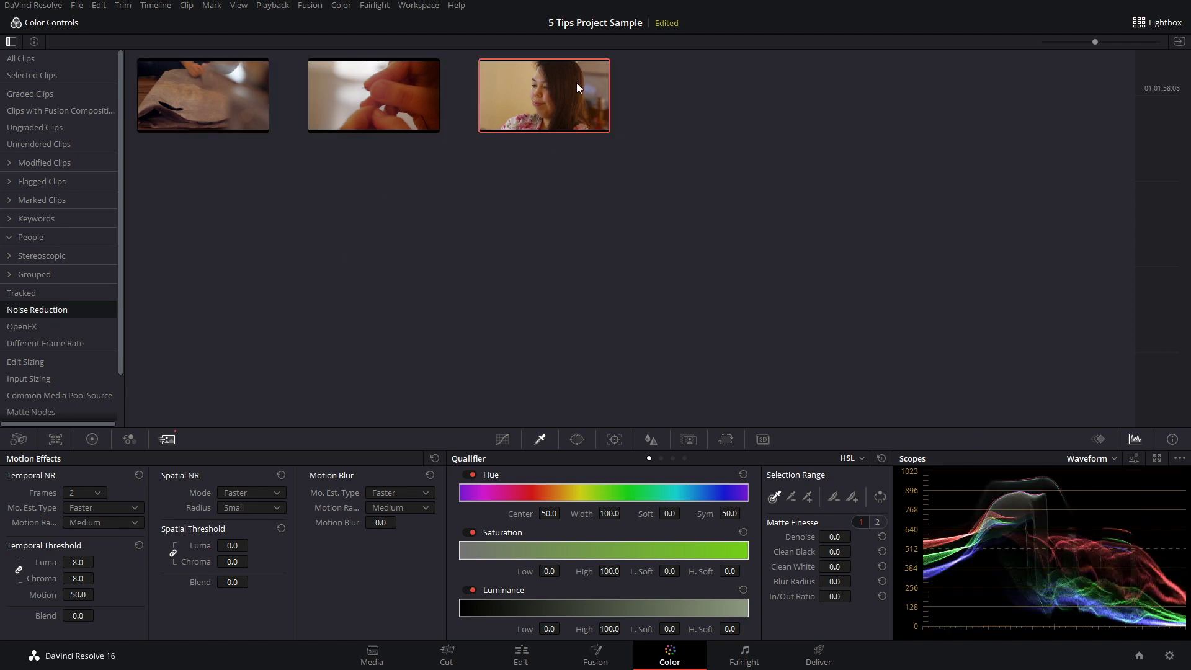
Clear the Noise Reduction filter to show all clips, and switch to the Deliver page.
left_click(29, 58)
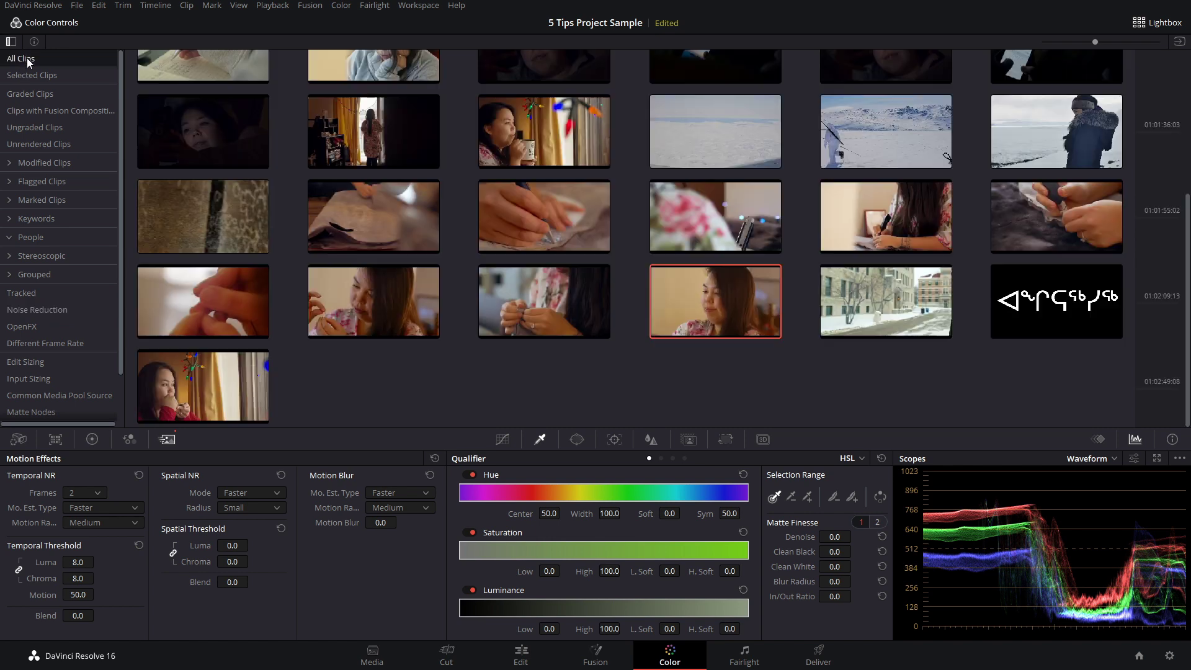
left_click(818, 654)
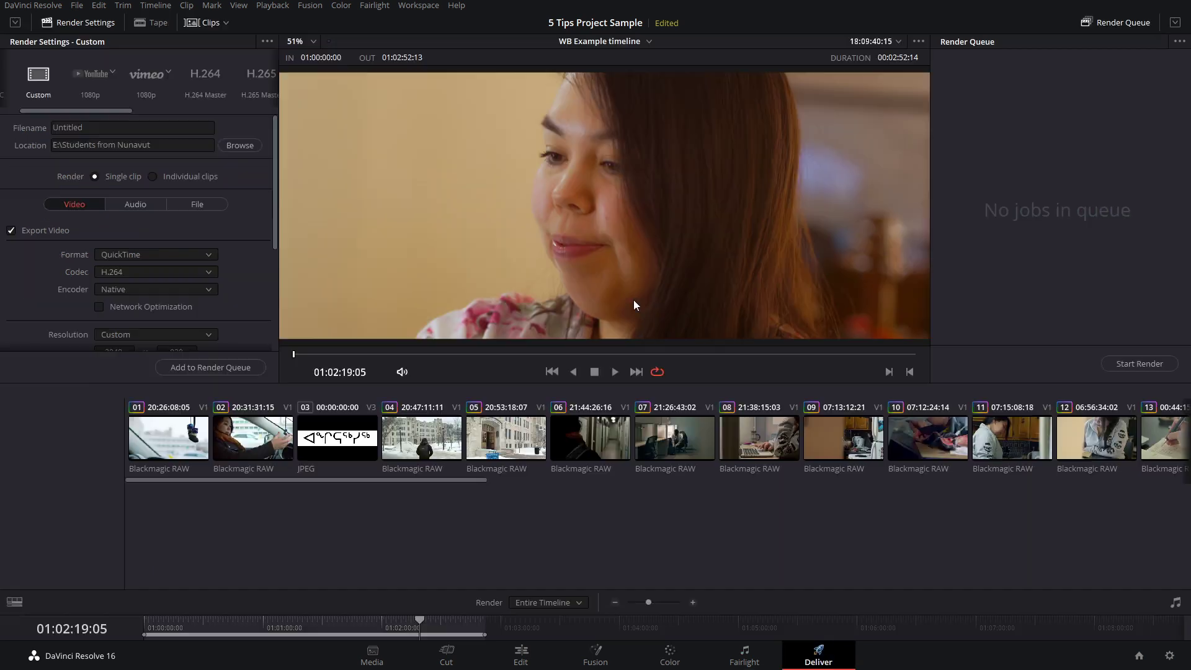